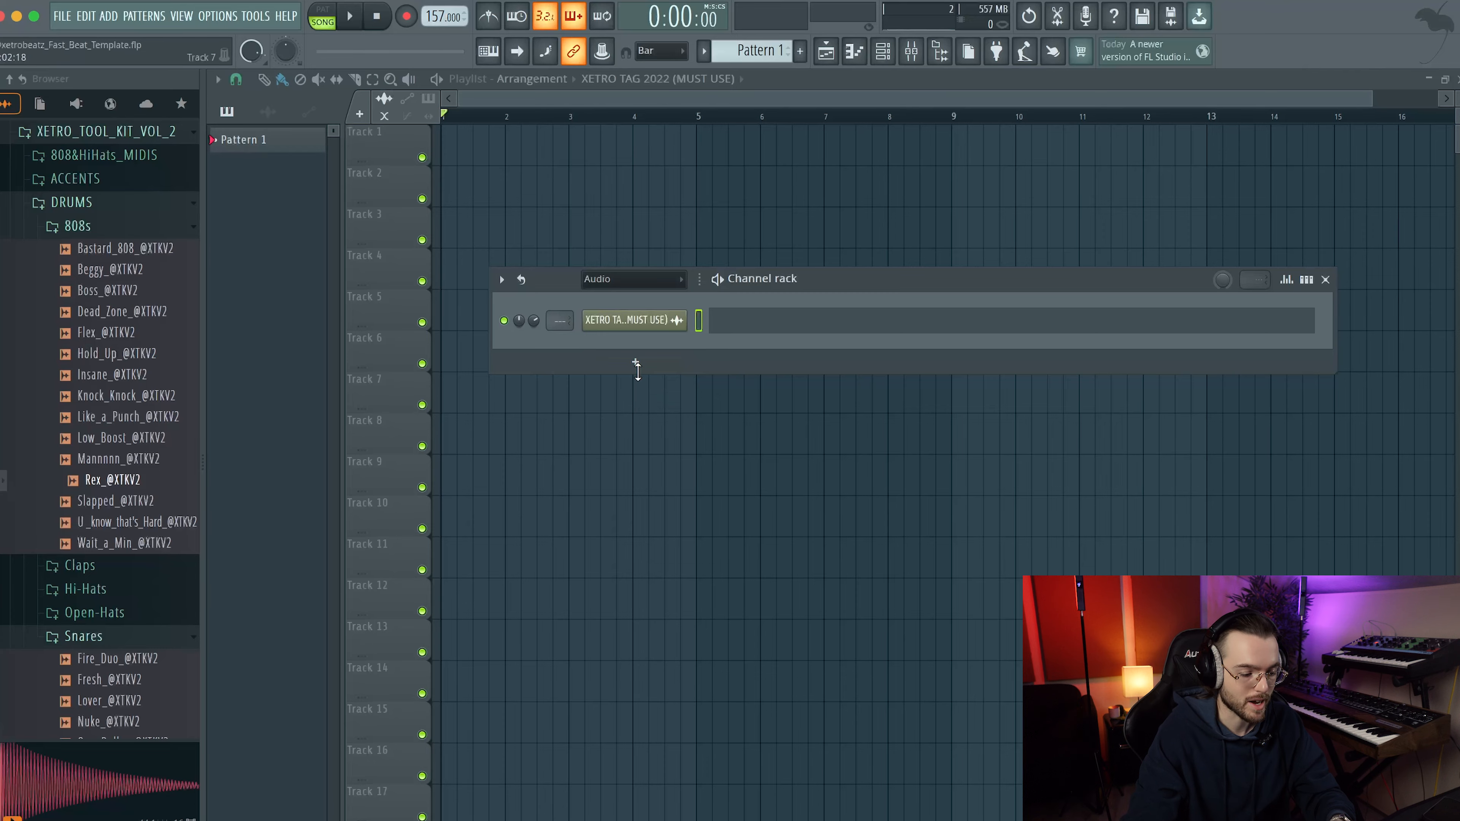
Replace the rack's audio clip with a Kontakt 7 channel and open its empty piano roll at bar 1
text(ko)
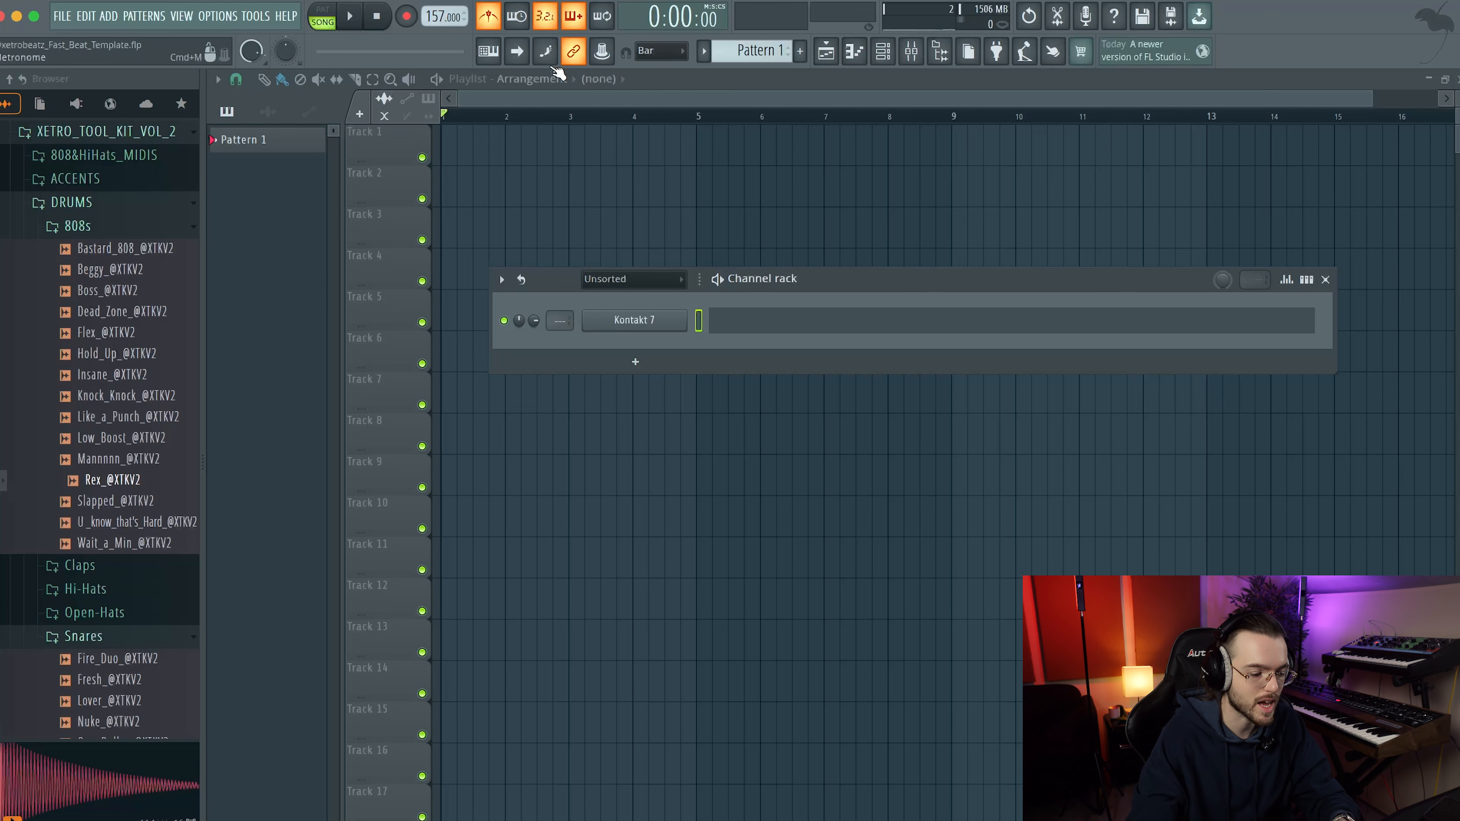
key(F7)
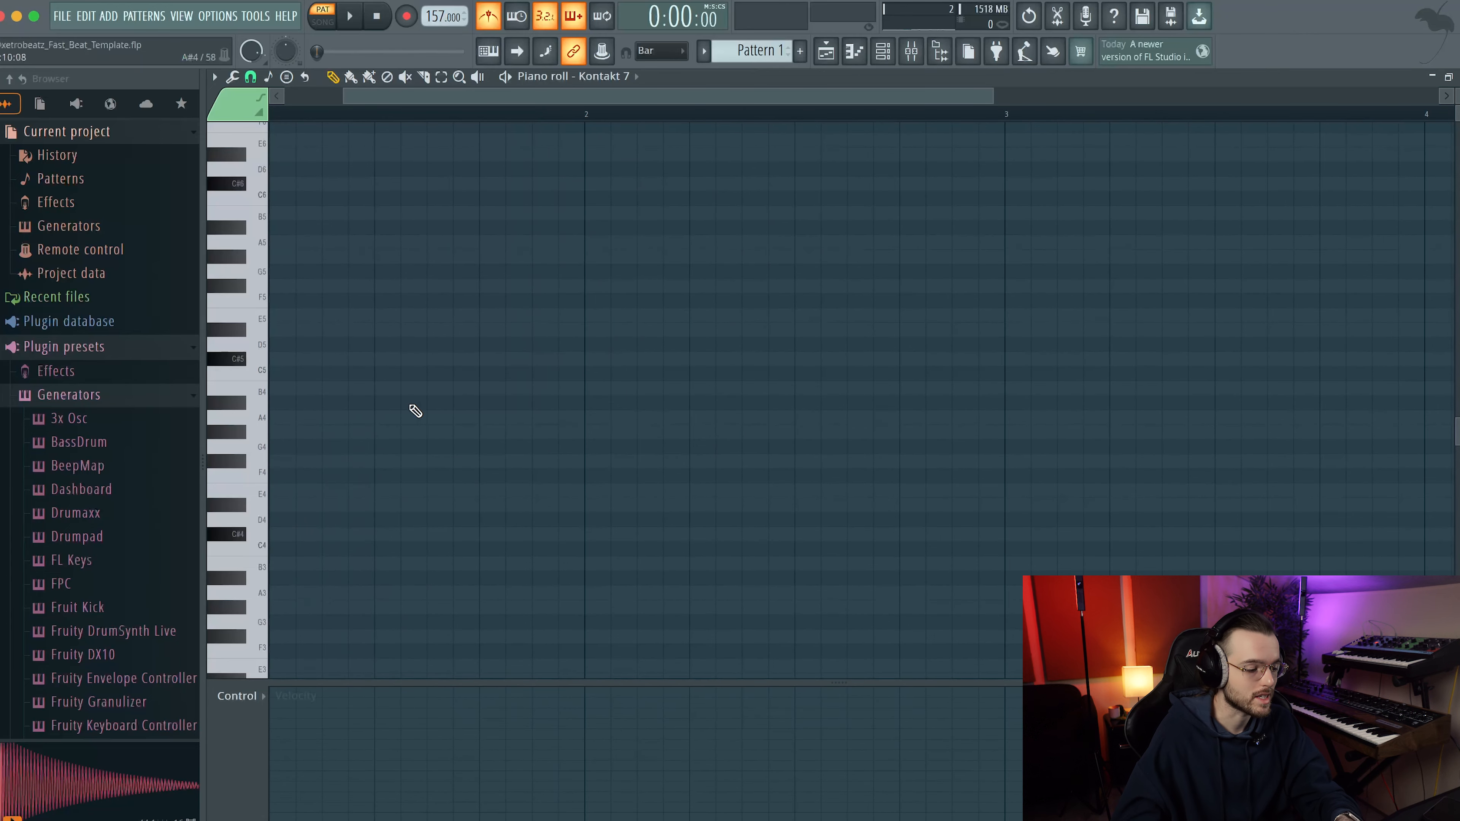
scroll(411, 406, down, 4)
scroll(243, 539, up, 1)
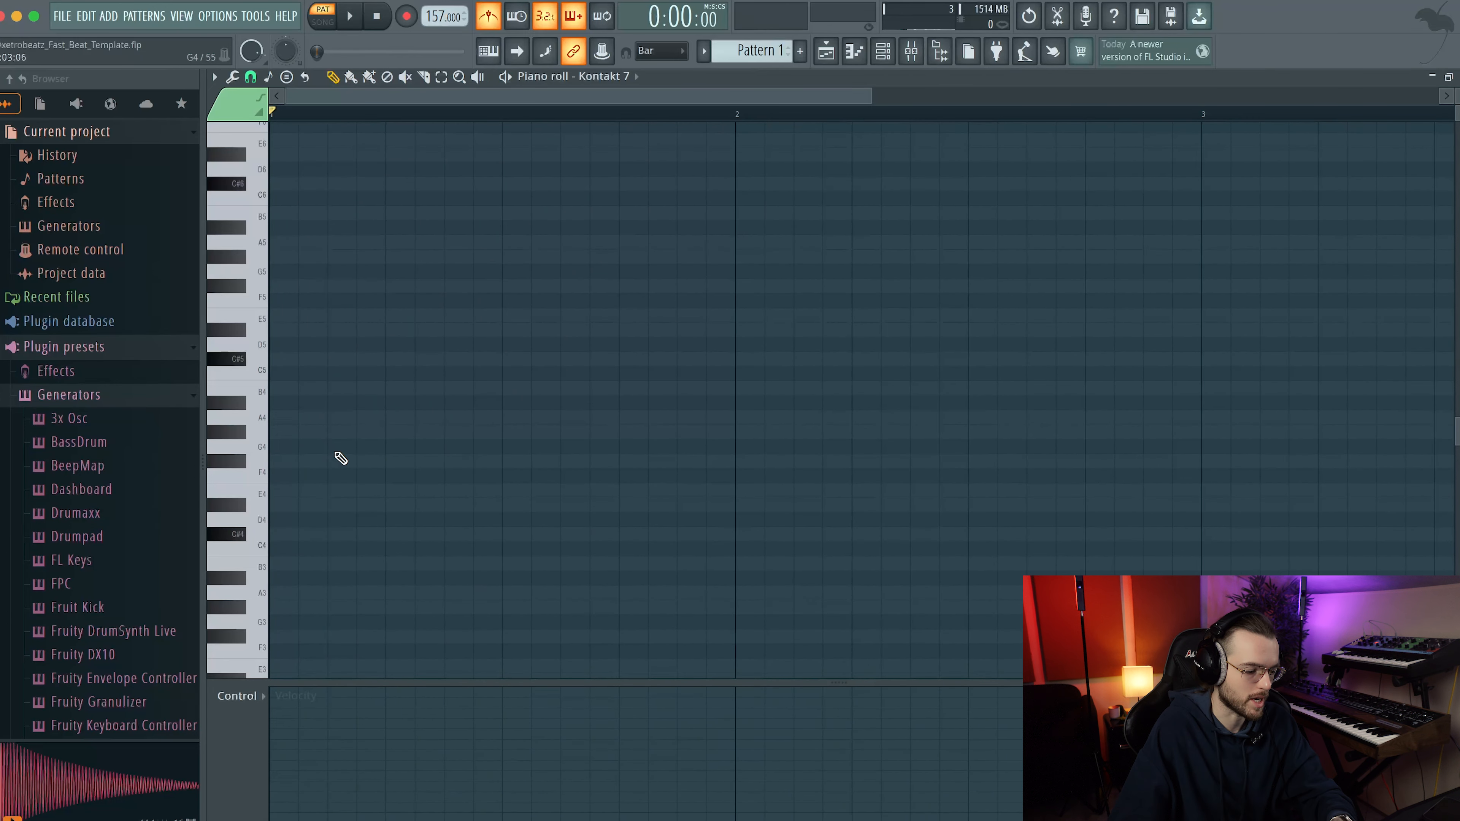
scroll(390, 488, down, 3)
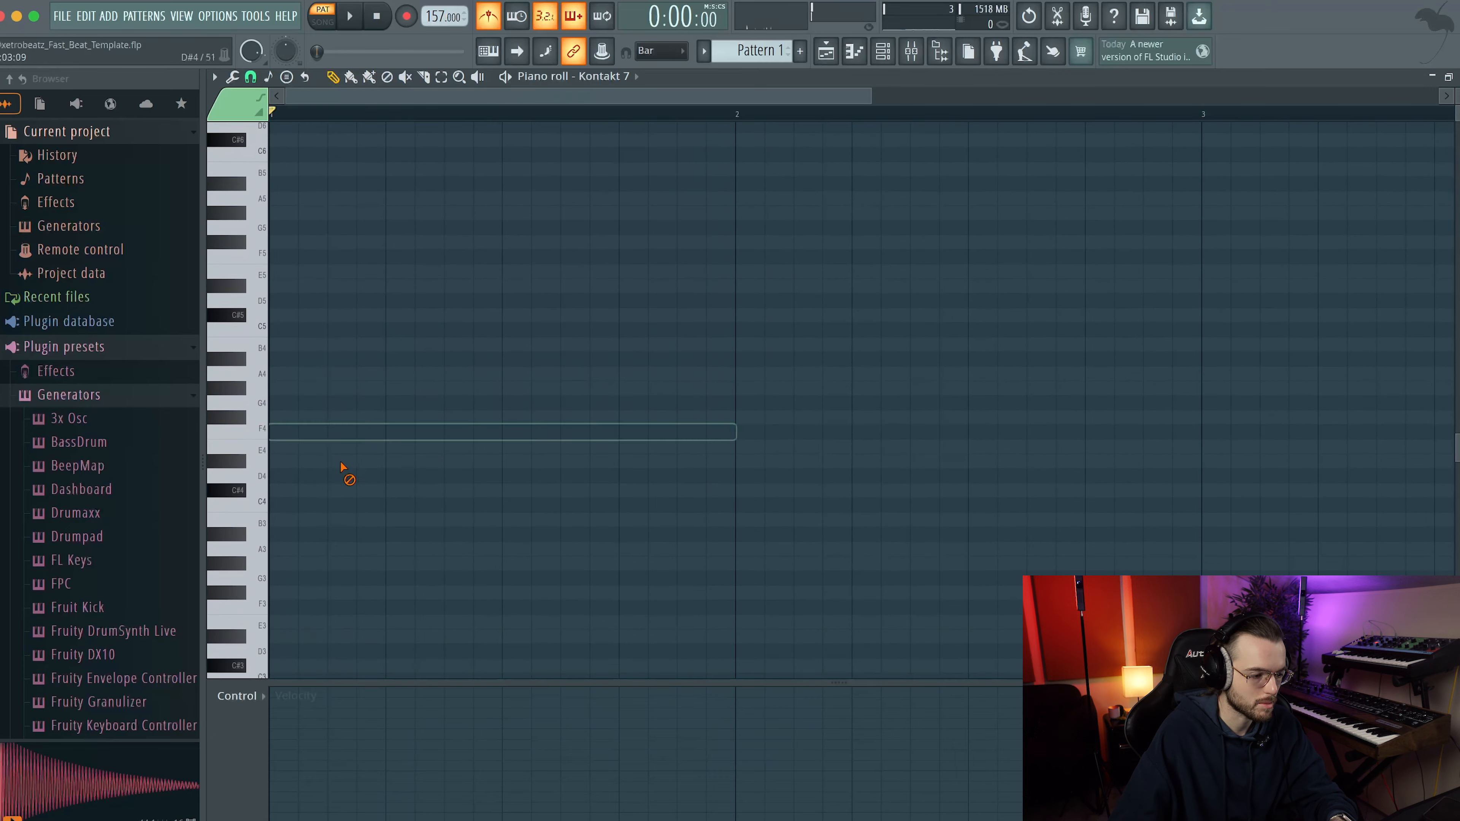
Set the piano roll's scale highlighting root note to E, with the Minor Natural (Aeolian) scale
click(215, 76)
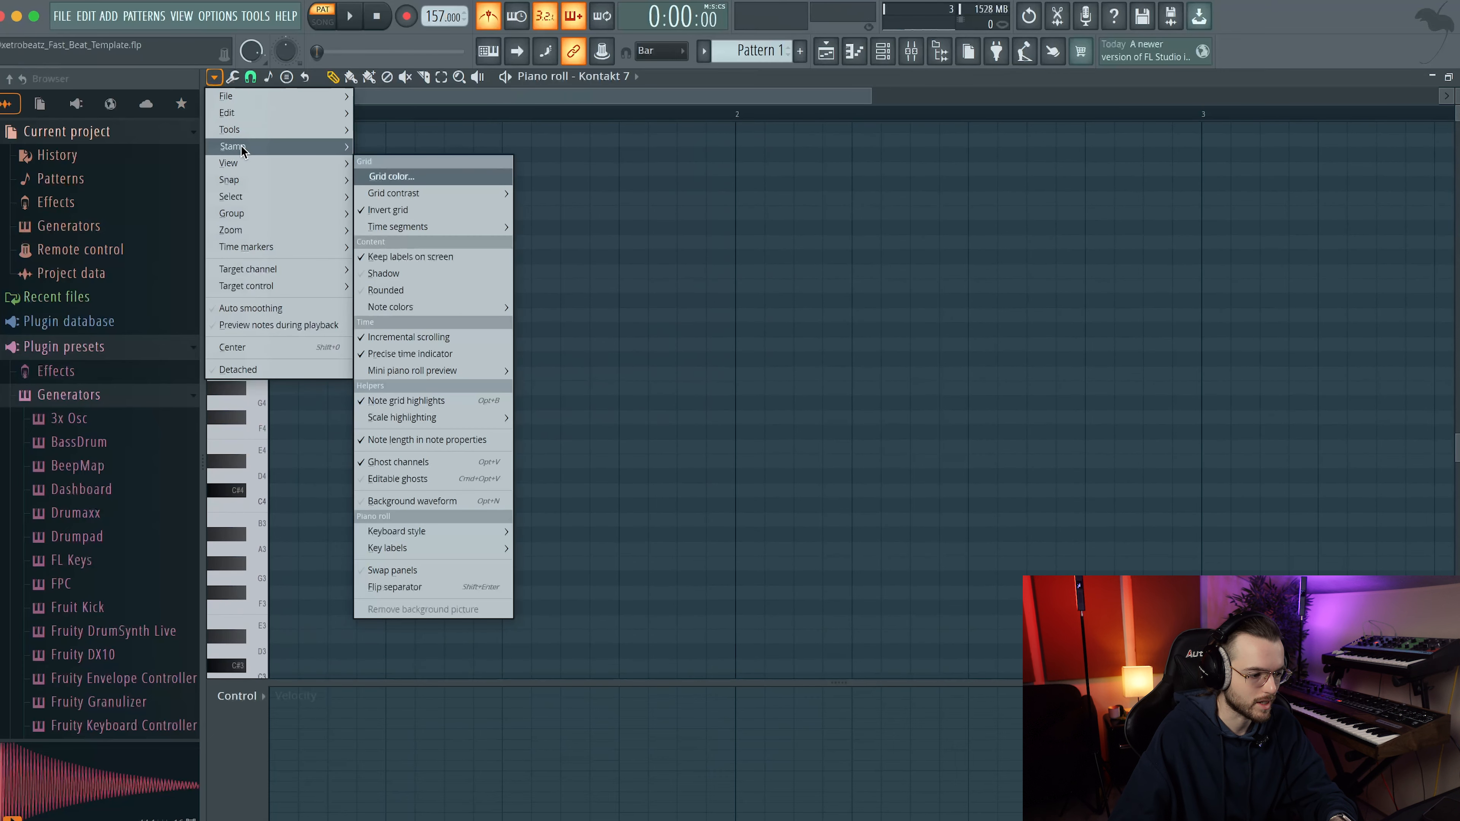
mouse_move(243, 130)
mouse_move(241, 164)
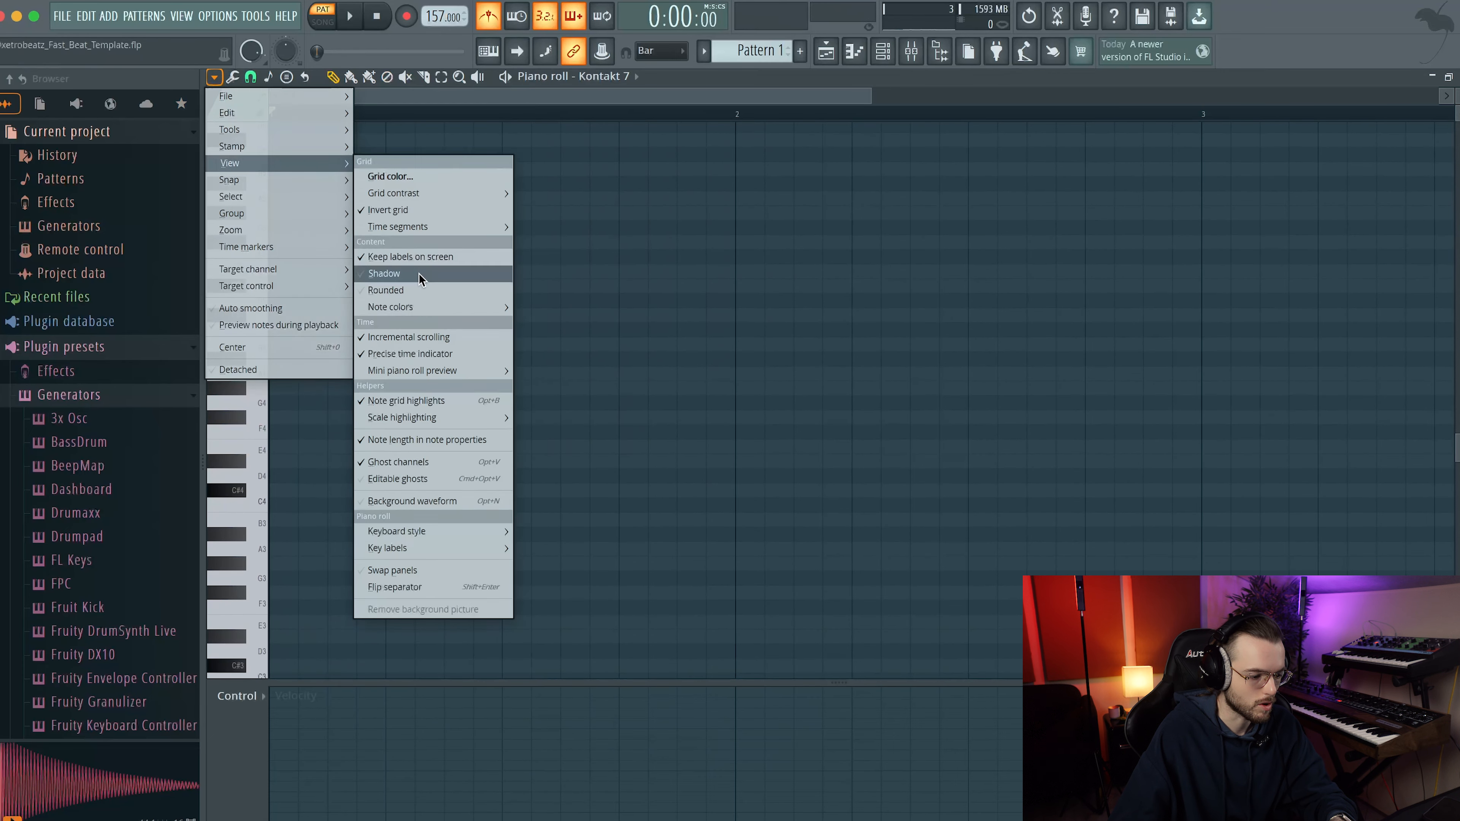
mouse_move(416, 426)
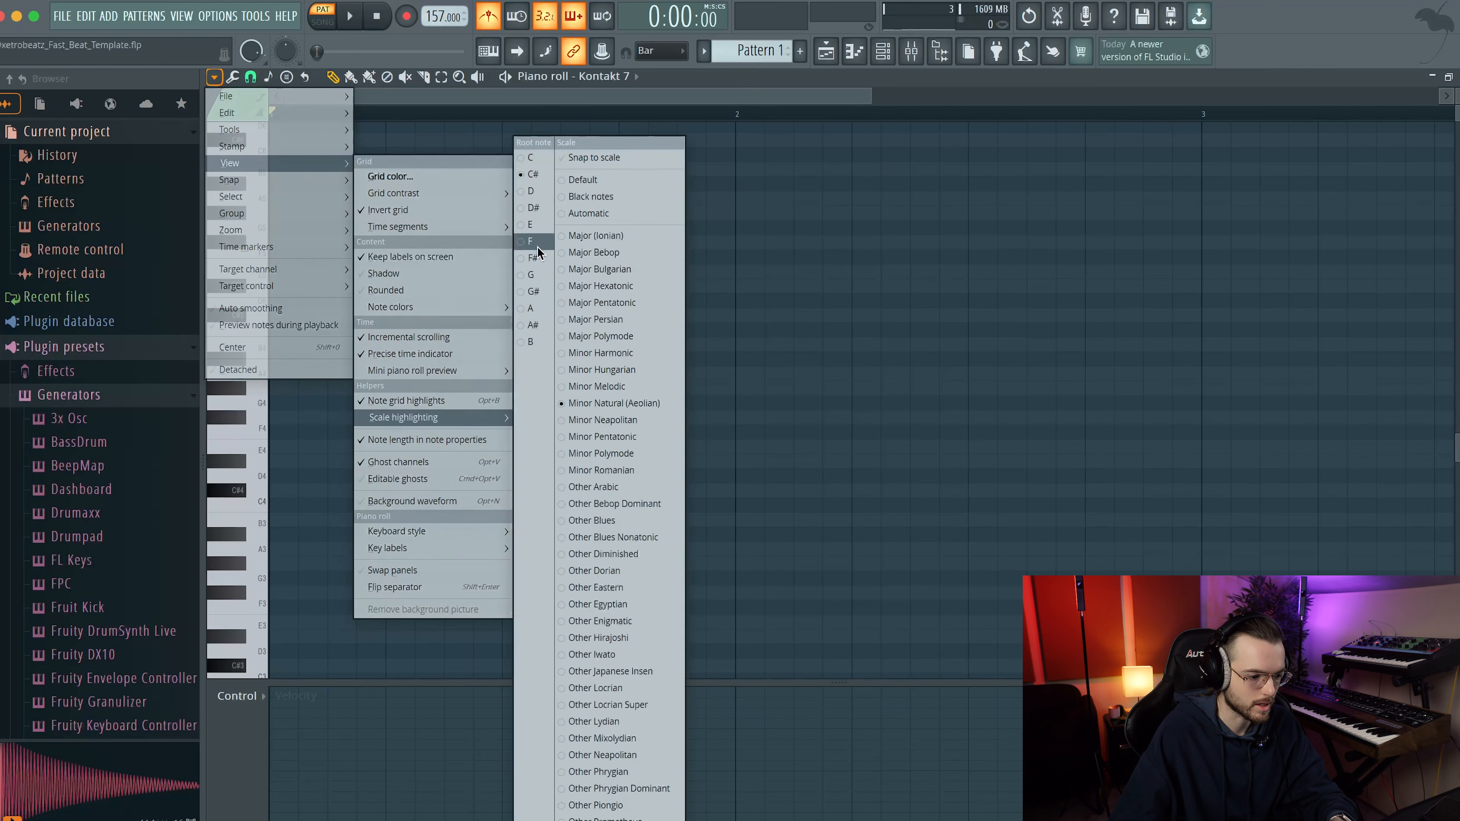
click(533, 230)
Place one-bar E3 and E4 notes at the start of bar 1
scroll(453, 459, down, 1)
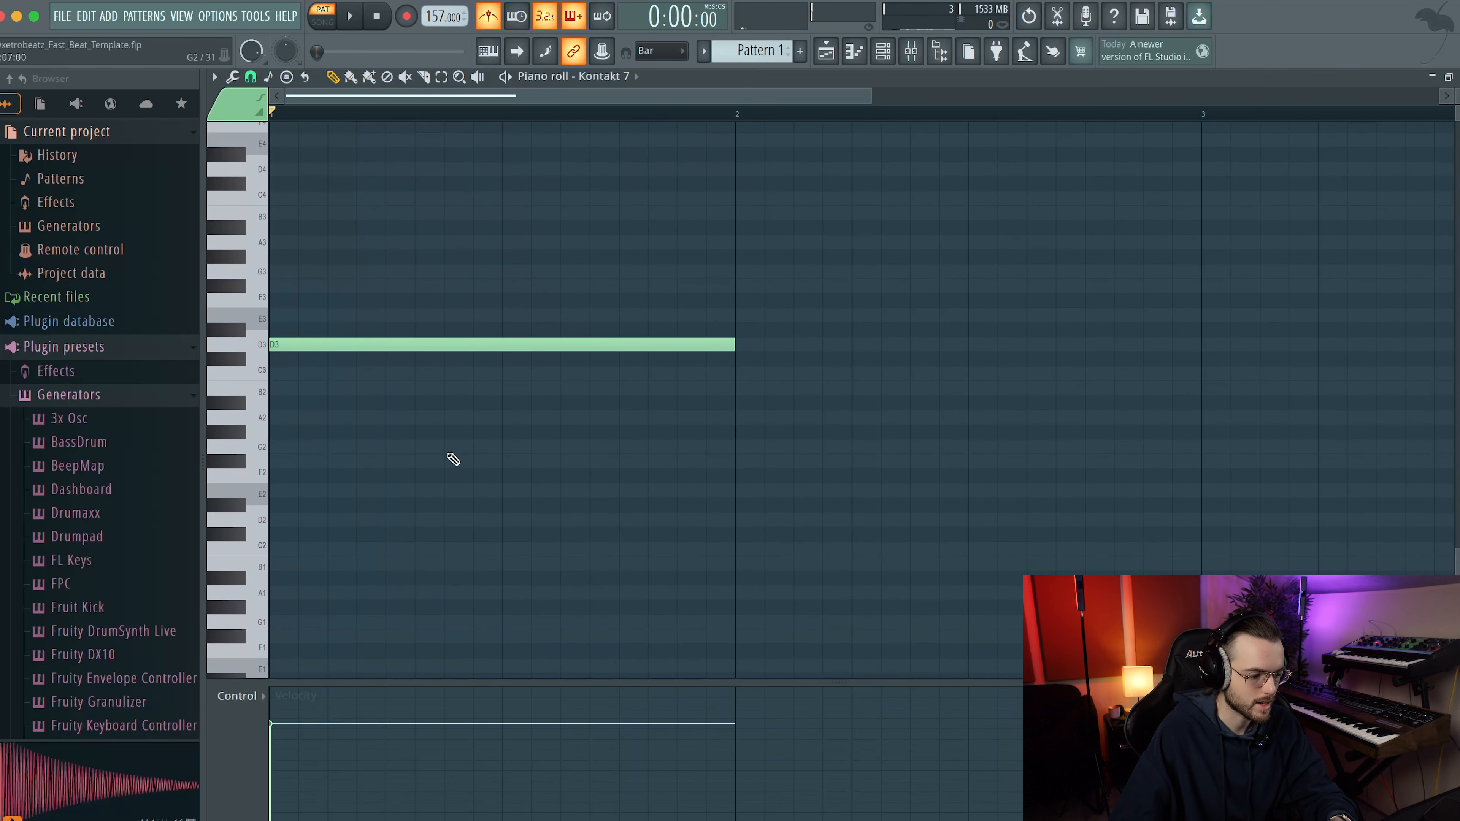
scroll(380, 437, up, 4)
drag(371, 491, 282, 491)
click(275, 316)
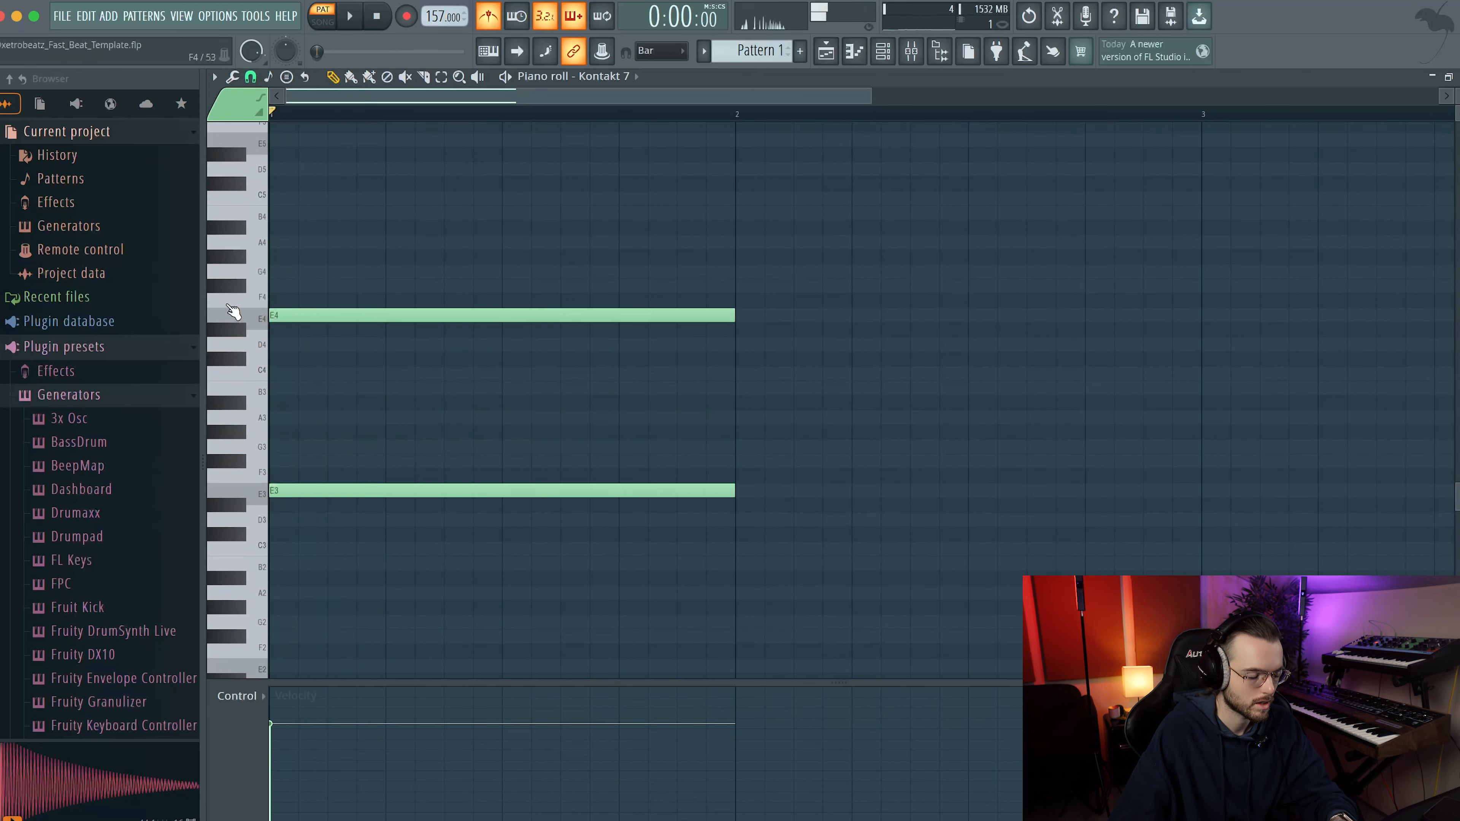
Select the E3 and E4 notes and lengthen both to two bars
key(space)
drag(679, 250, 641, 499)
scroll(646, 480, down, 2)
key(space)
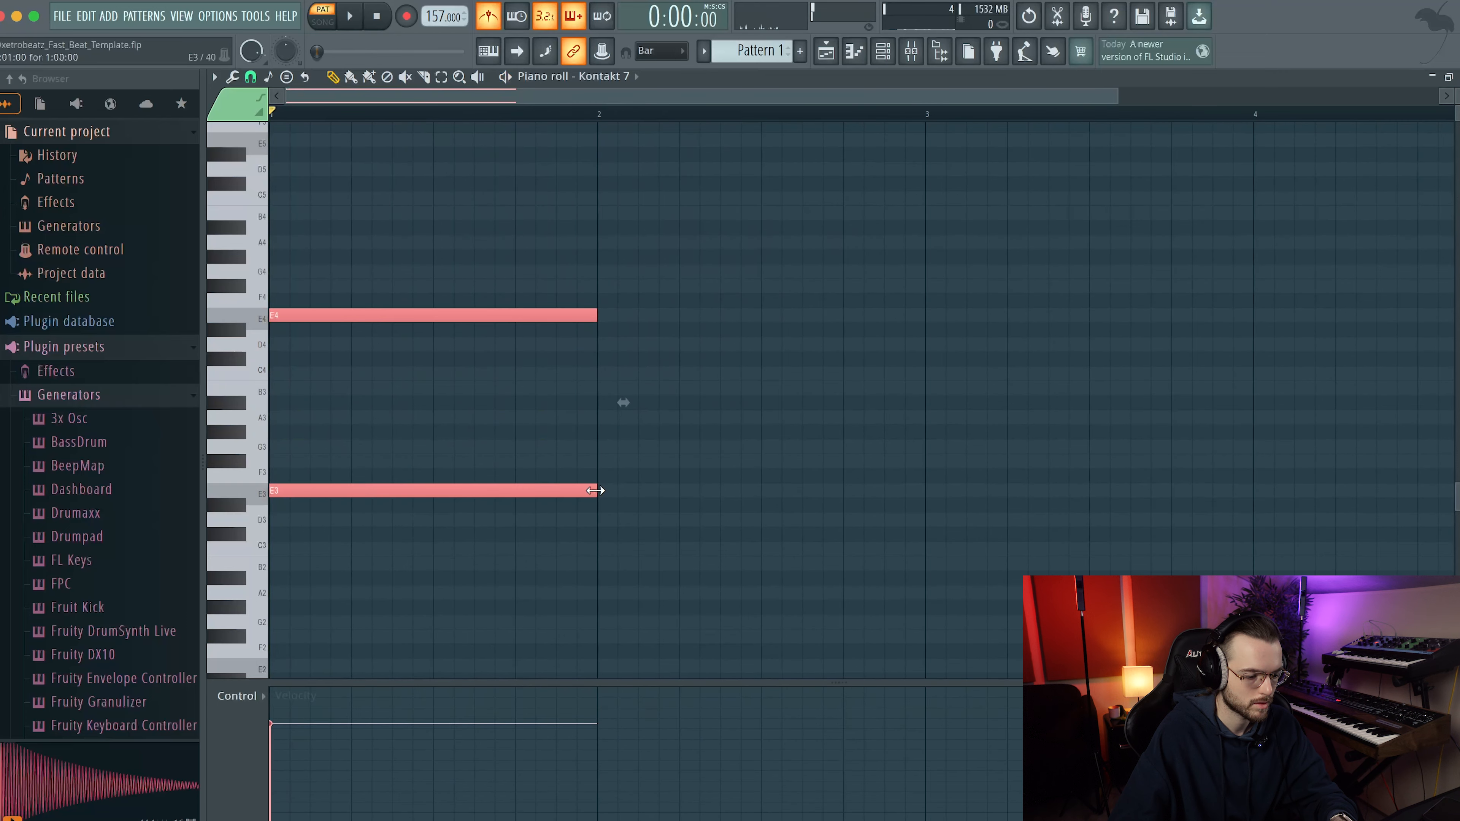
scroll(620, 413, down, 2)
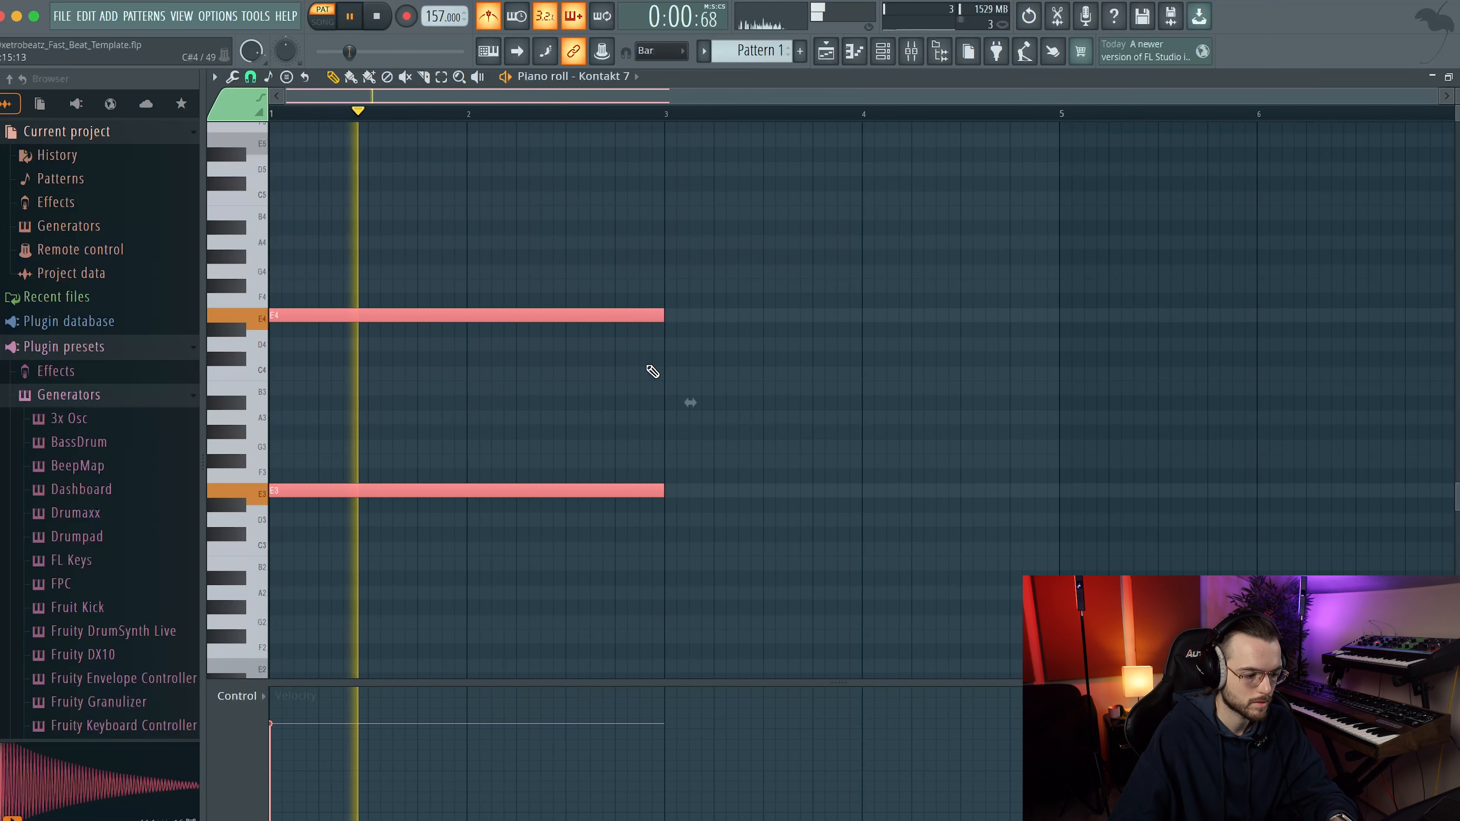
Duplicate the two-bar E octave pair twice so the copies start at bars 3 and 5
drag(694, 251, 562, 537)
key(ctrl+b)
scroll(839, 395, down, 2)
key(ctrl+b)
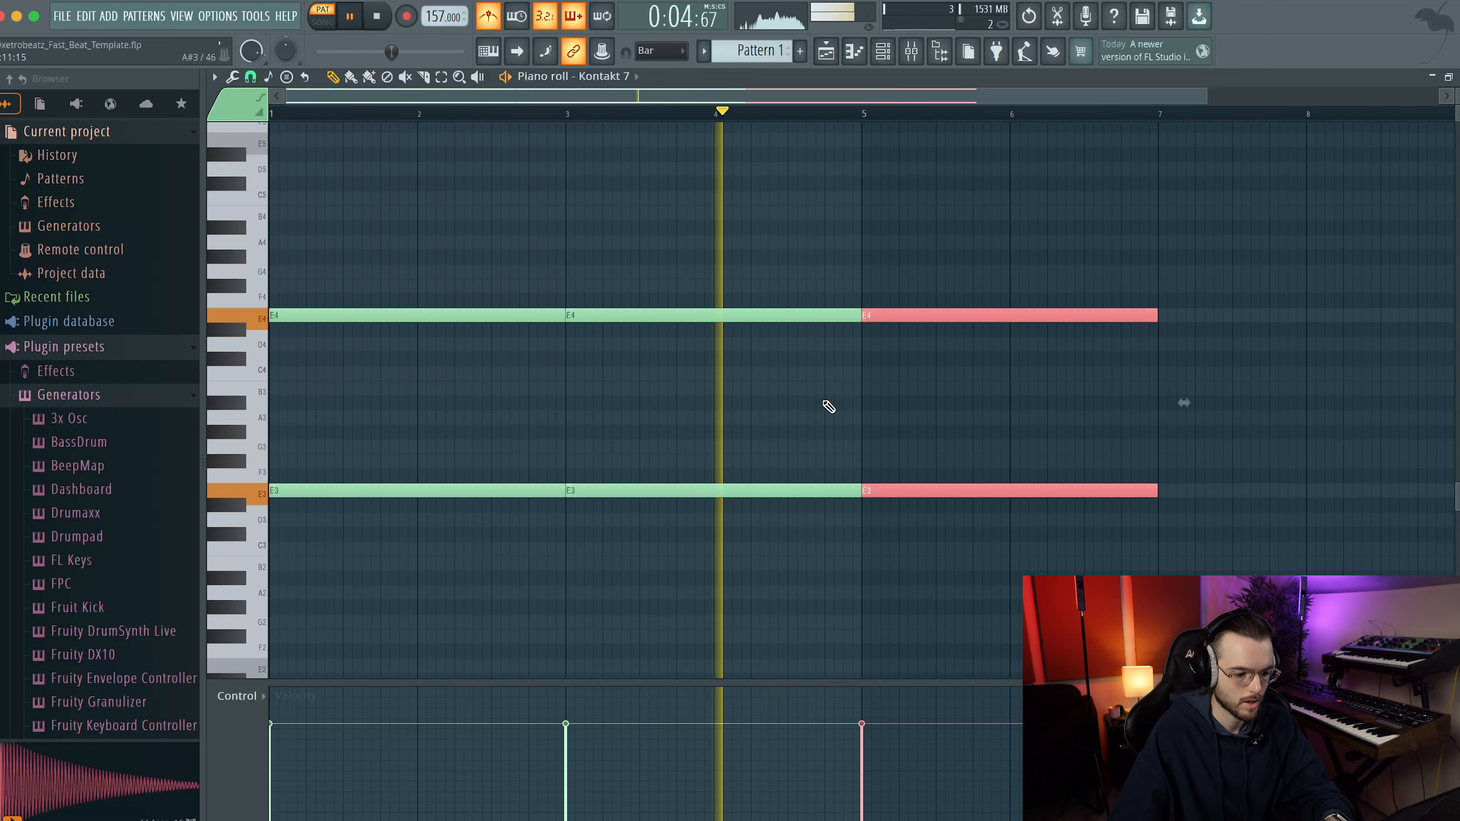
key(space)
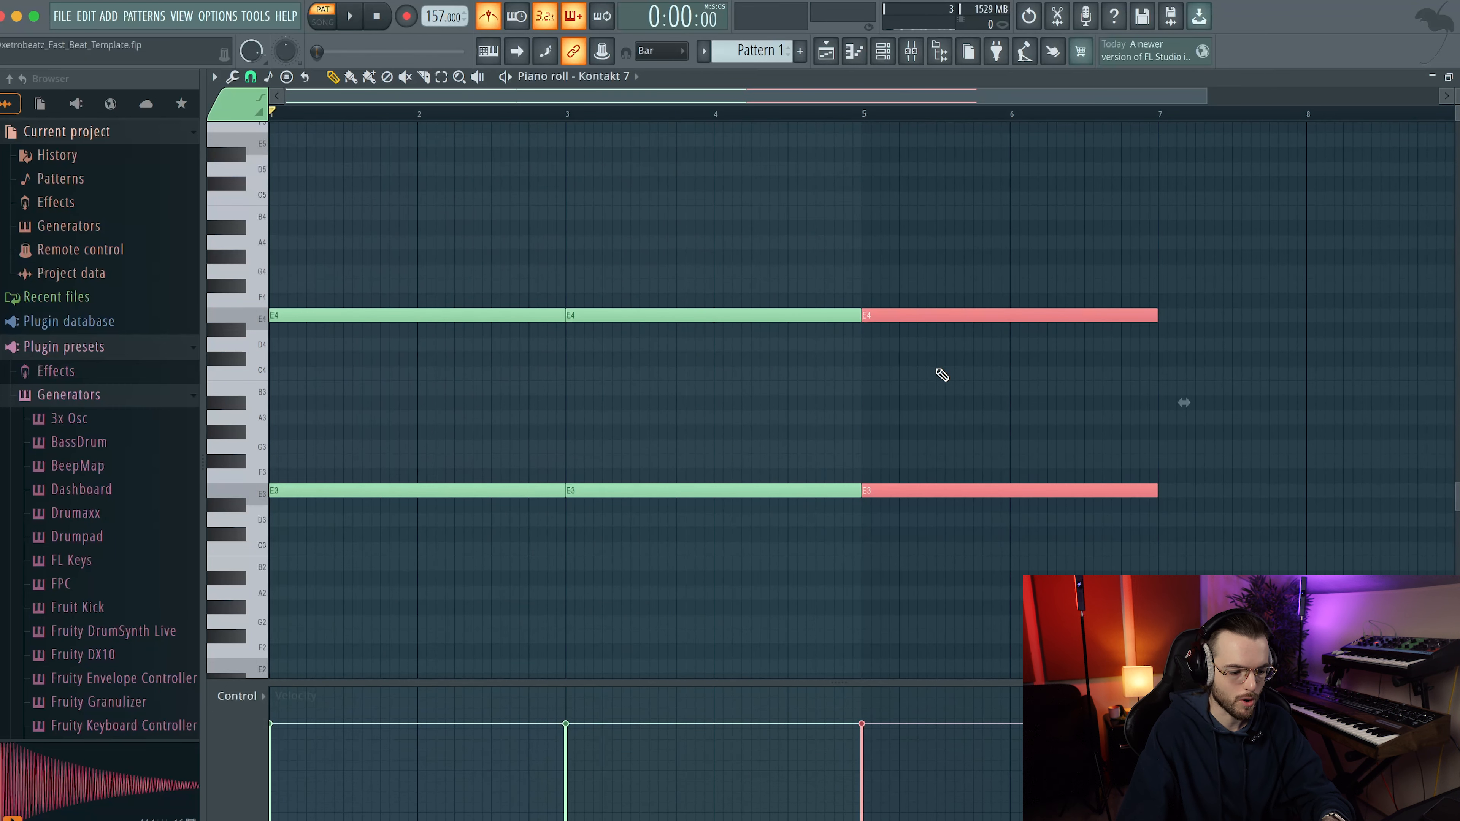
Transpose the octave pair at bar 5 down four semitones to C3 and C4, and play the pattern
key(Down)
key(Down)
key(Down)
key(Down)
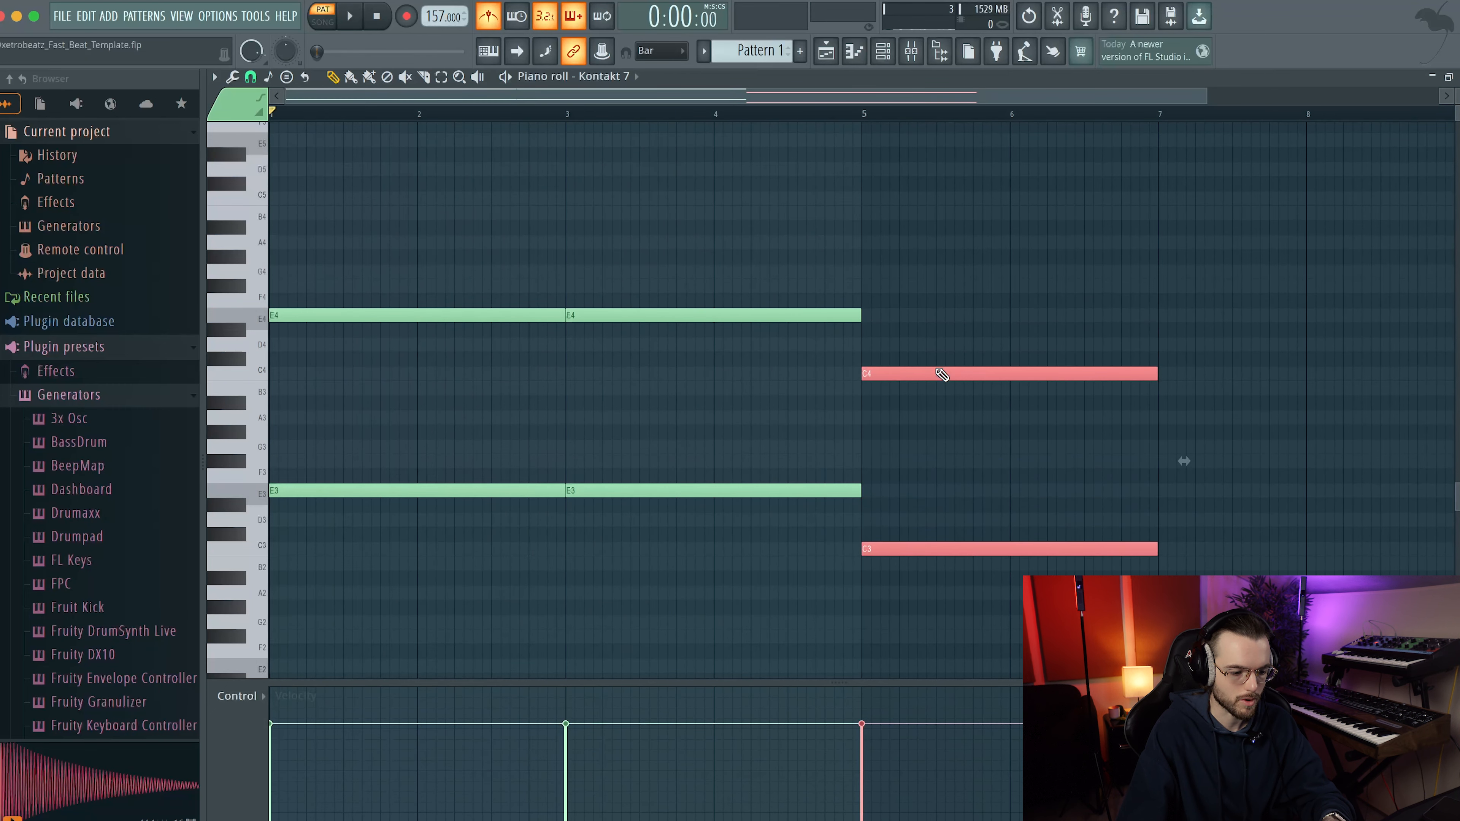
key(space)
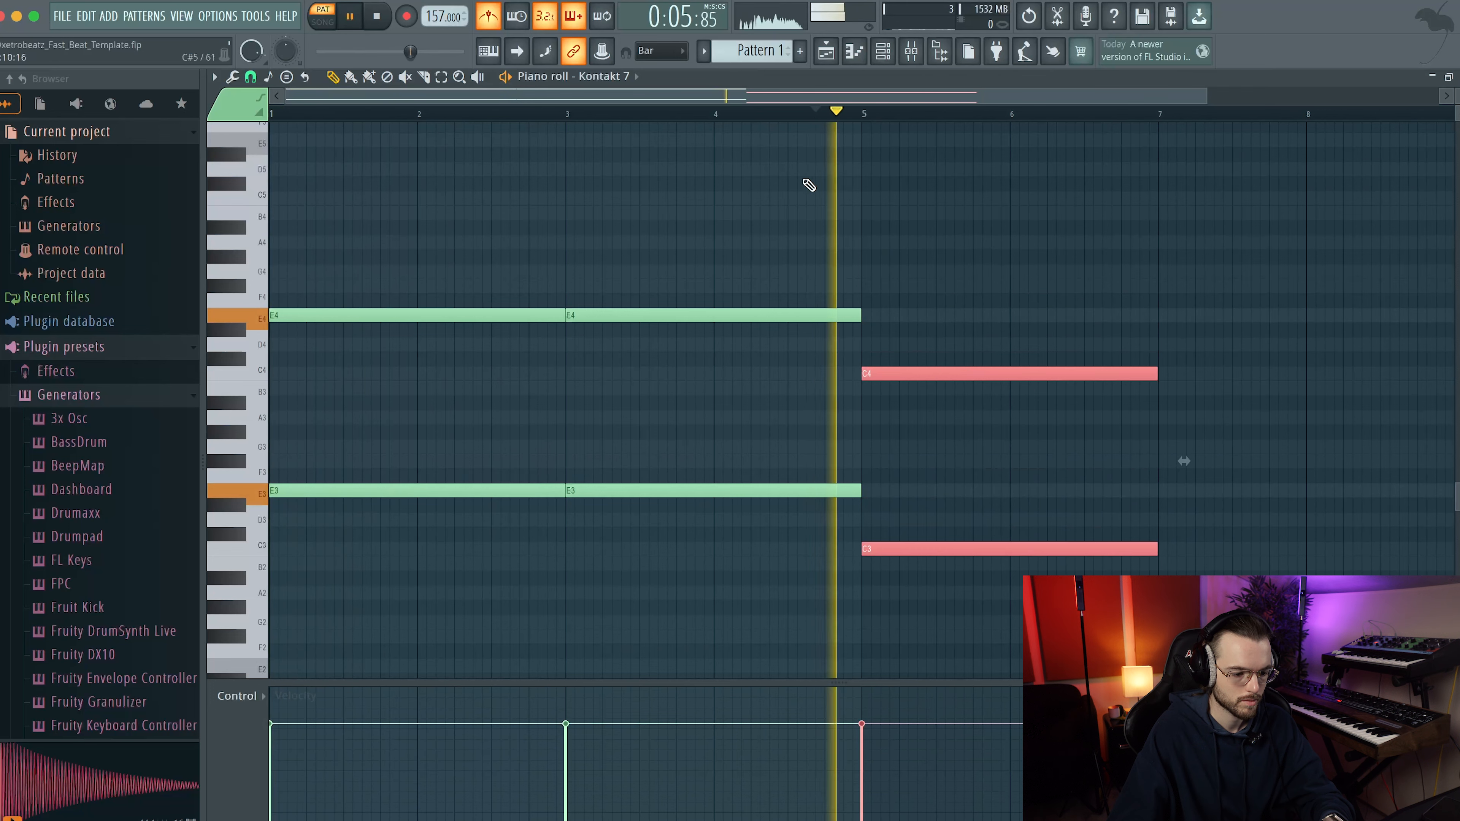
Duplicate the C octave pair to bar 7 and shorten the copy to one bar
scroll(809, 185, down, 1)
key(super+b)
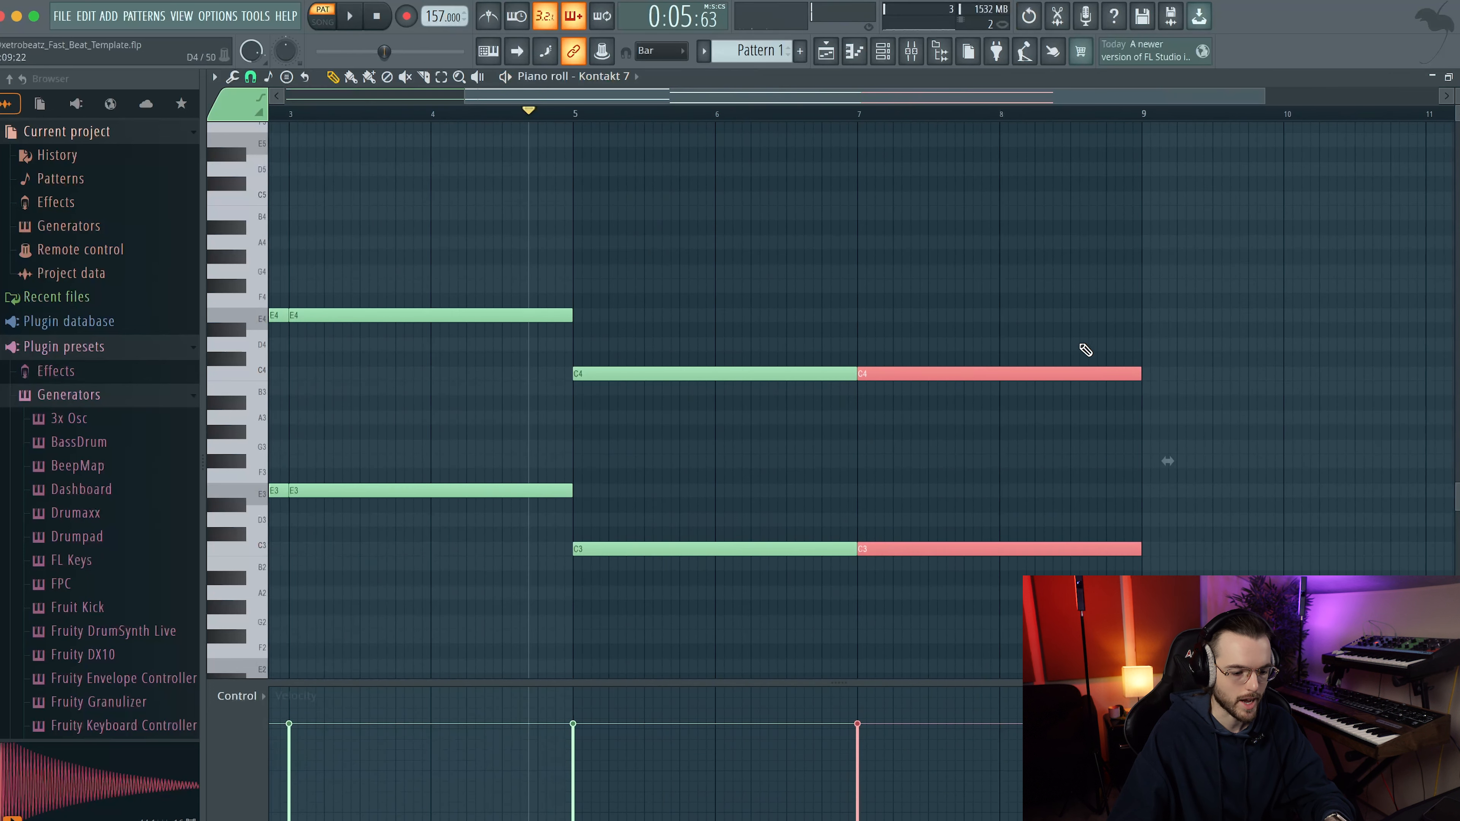
scroll(1138, 551, up, 2)
drag(1145, 543, 930, 550)
scroll(930, 564, up, 1)
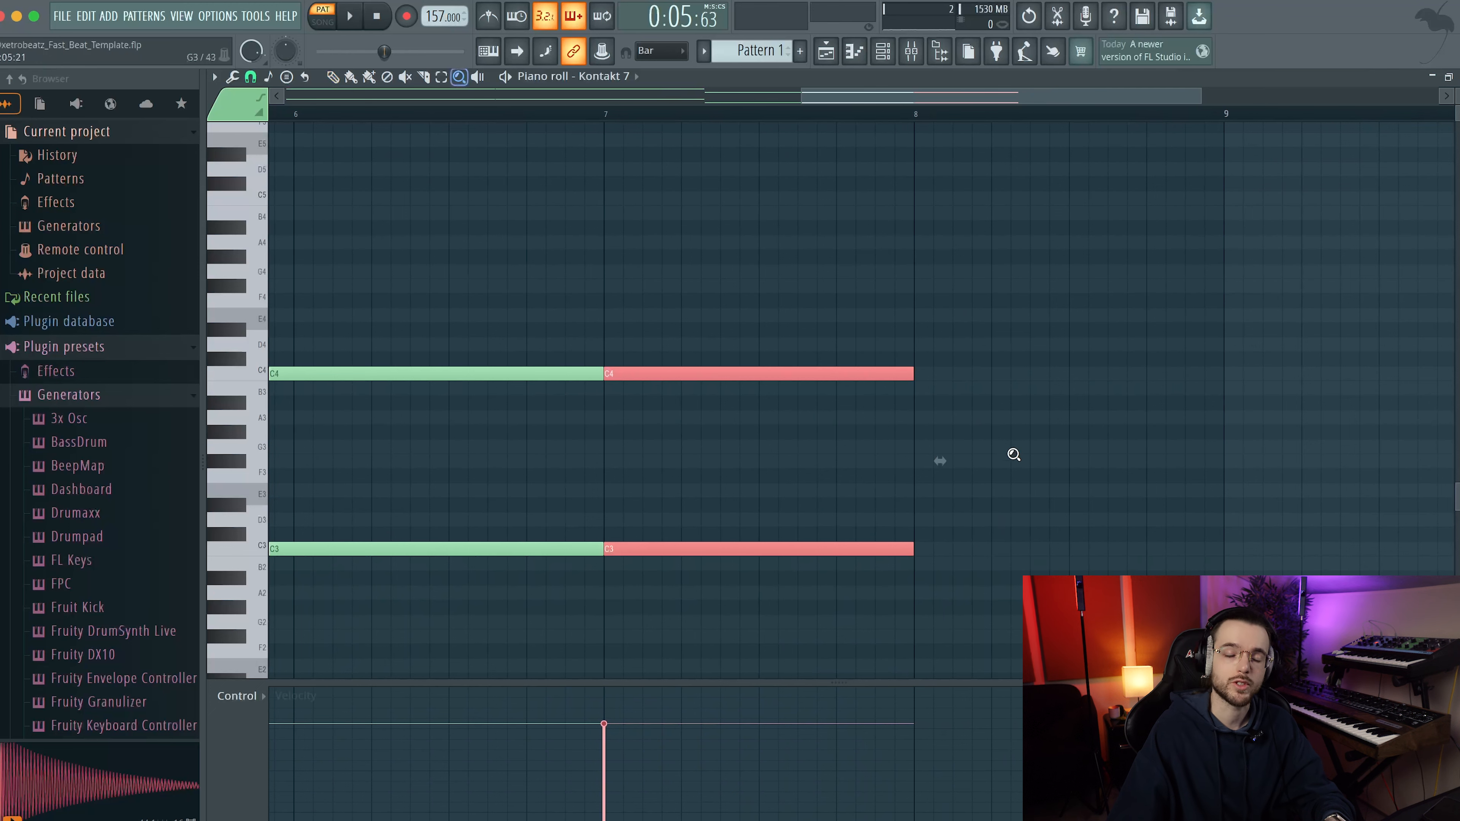
Duplicate the one-bar C pair to bar 8, raise the copy to D3 and D4, and play back the ending
scroll(629, 192, down, 3)
scroll(1026, 498, up, 3)
drag(1027, 309, 938, 575)
key(super+b)
drag(1065, 373, 1065, 343)
key(space)
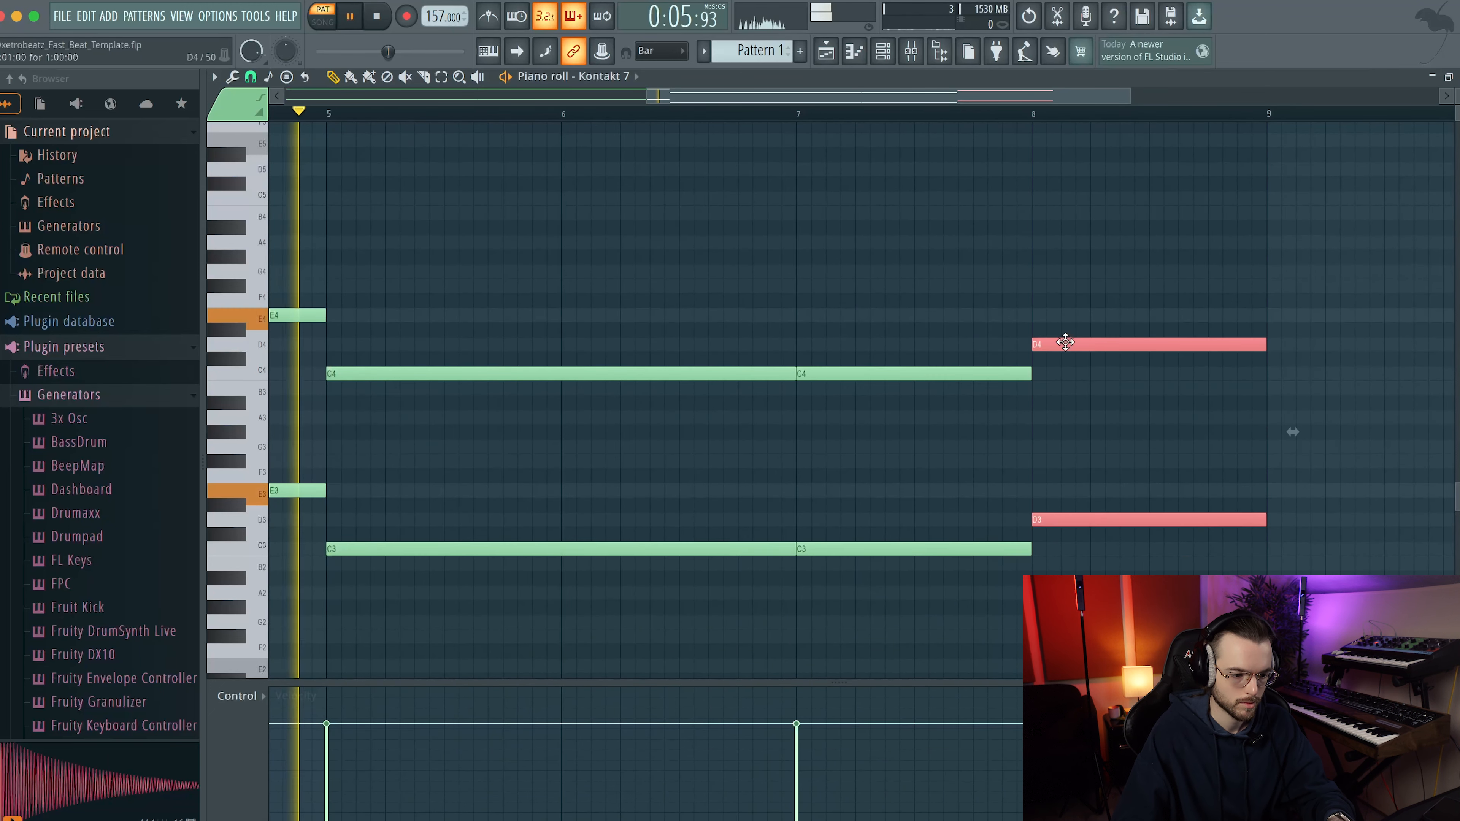
click(894, 117)
scroll(914, 219, down, 2)
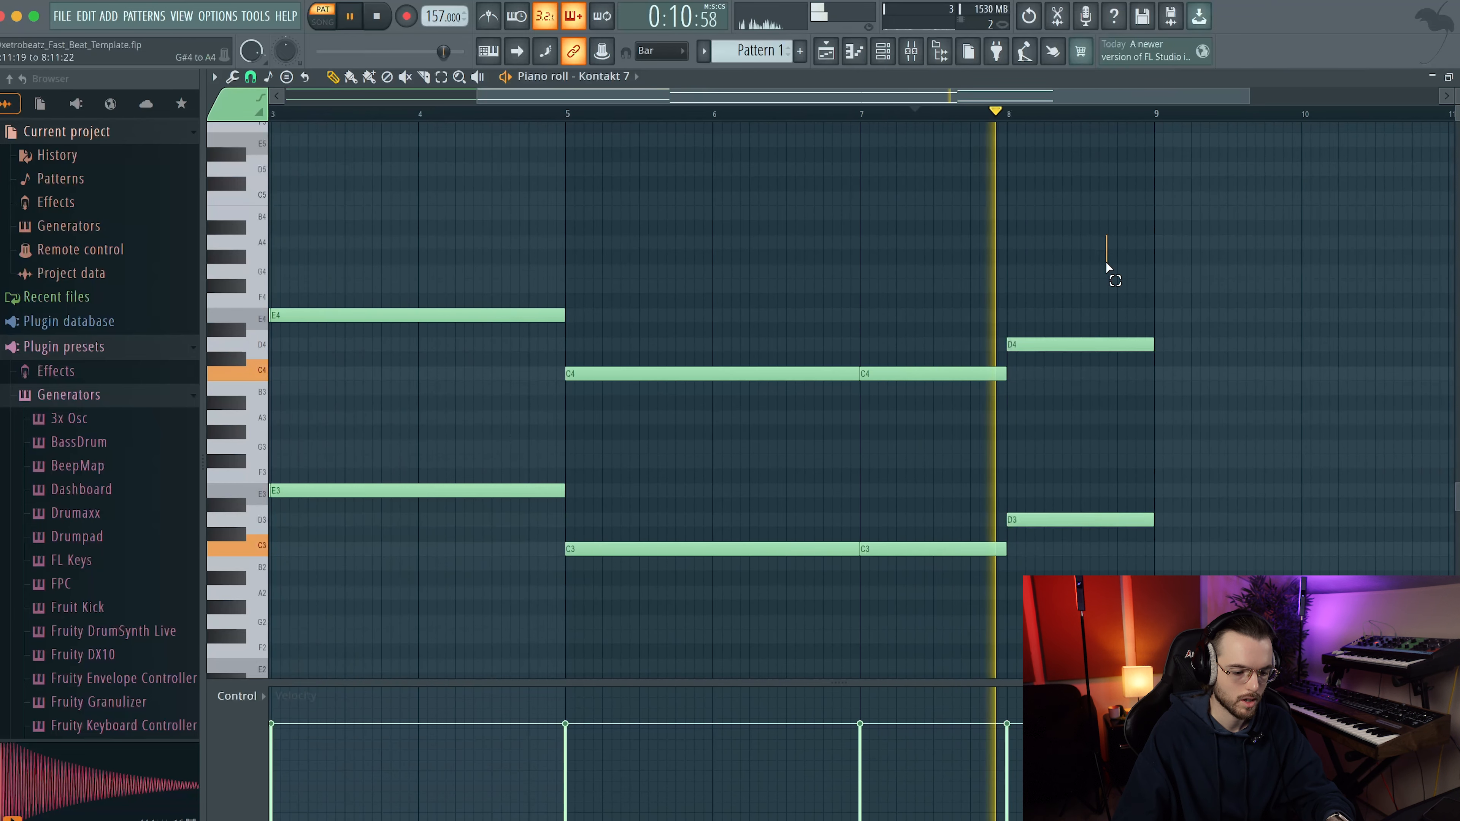
Add two consecutive two-bar B3 notes between the E octaves, at bars 1 and 3
drag(1179, 461, 1179, 475)
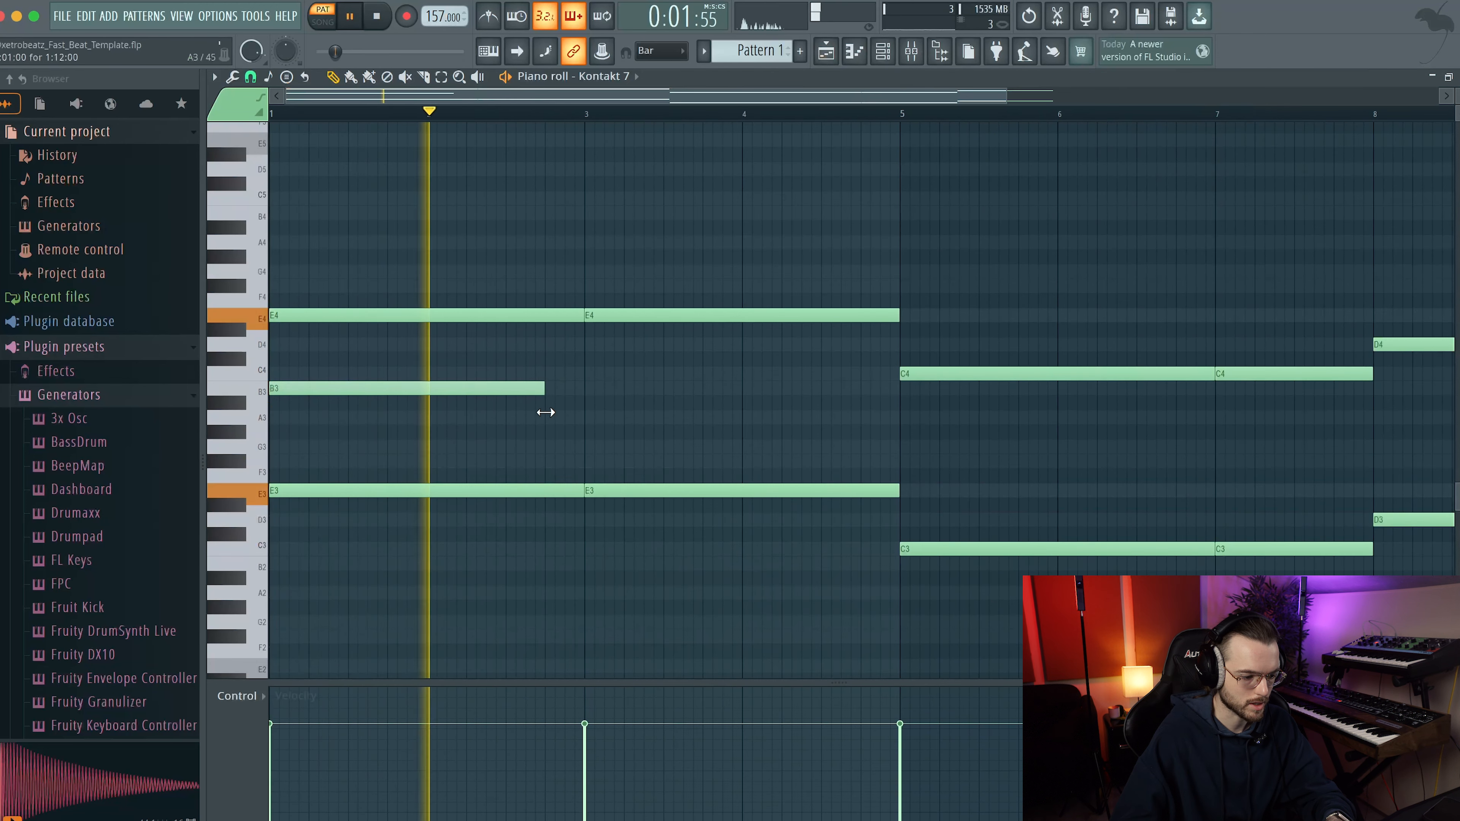
drag(545, 411, 583, 396)
scroll(906, 453, up, 2)
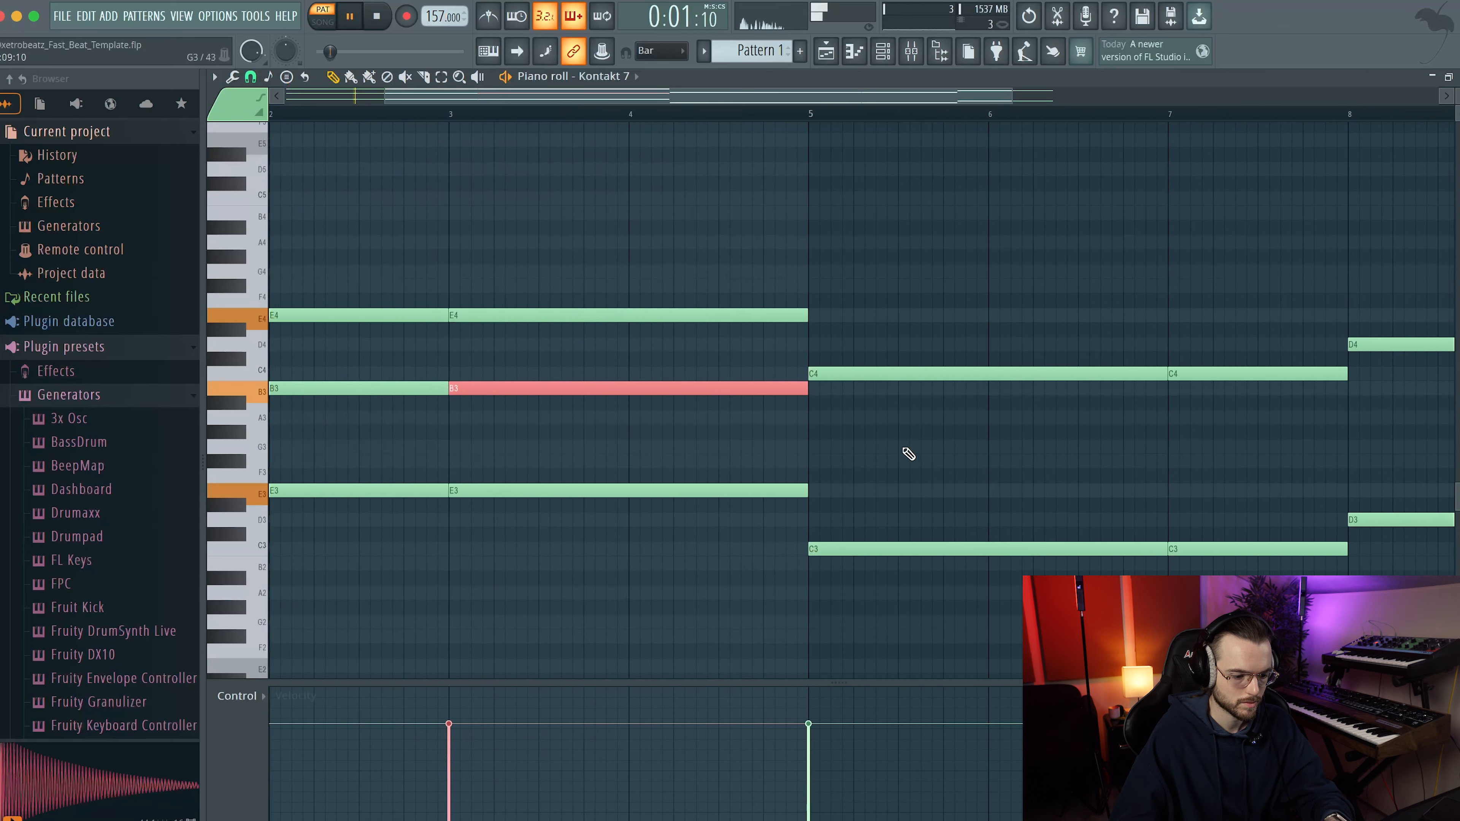
Add a two-bar G3 note at bar 5 between the C octaves and play the pattern
key(space)
click(808, 460)
drag(810, 454, 810, 446)
key(space)
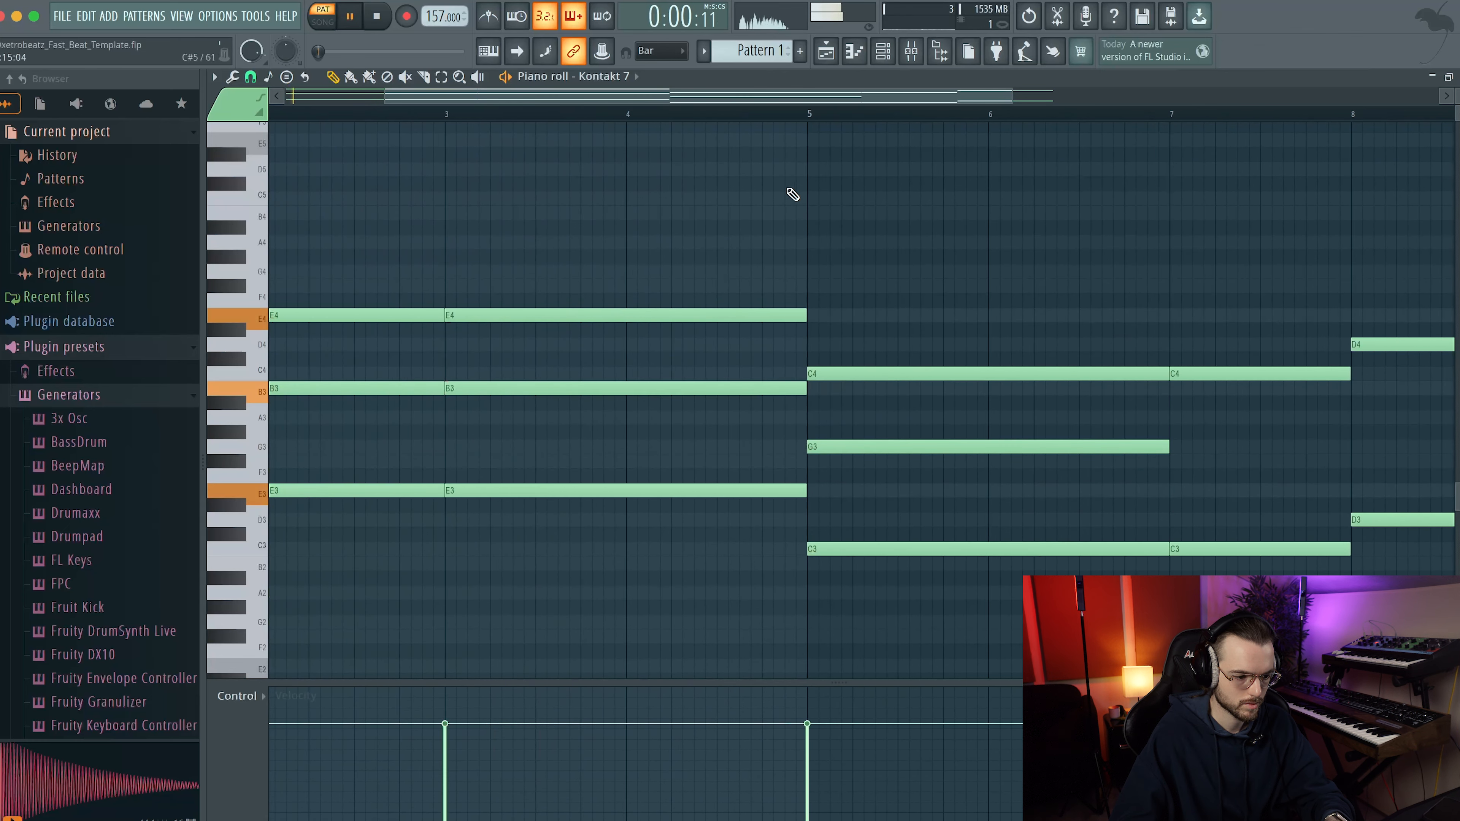
Complete the last chords with a one-bar G3 note at bar 7 and a one-bar A3 note at bar 8
scroll(785, 320, down, 2)
scroll(788, 325, right, 3)
scroll(805, 350, up, 2)
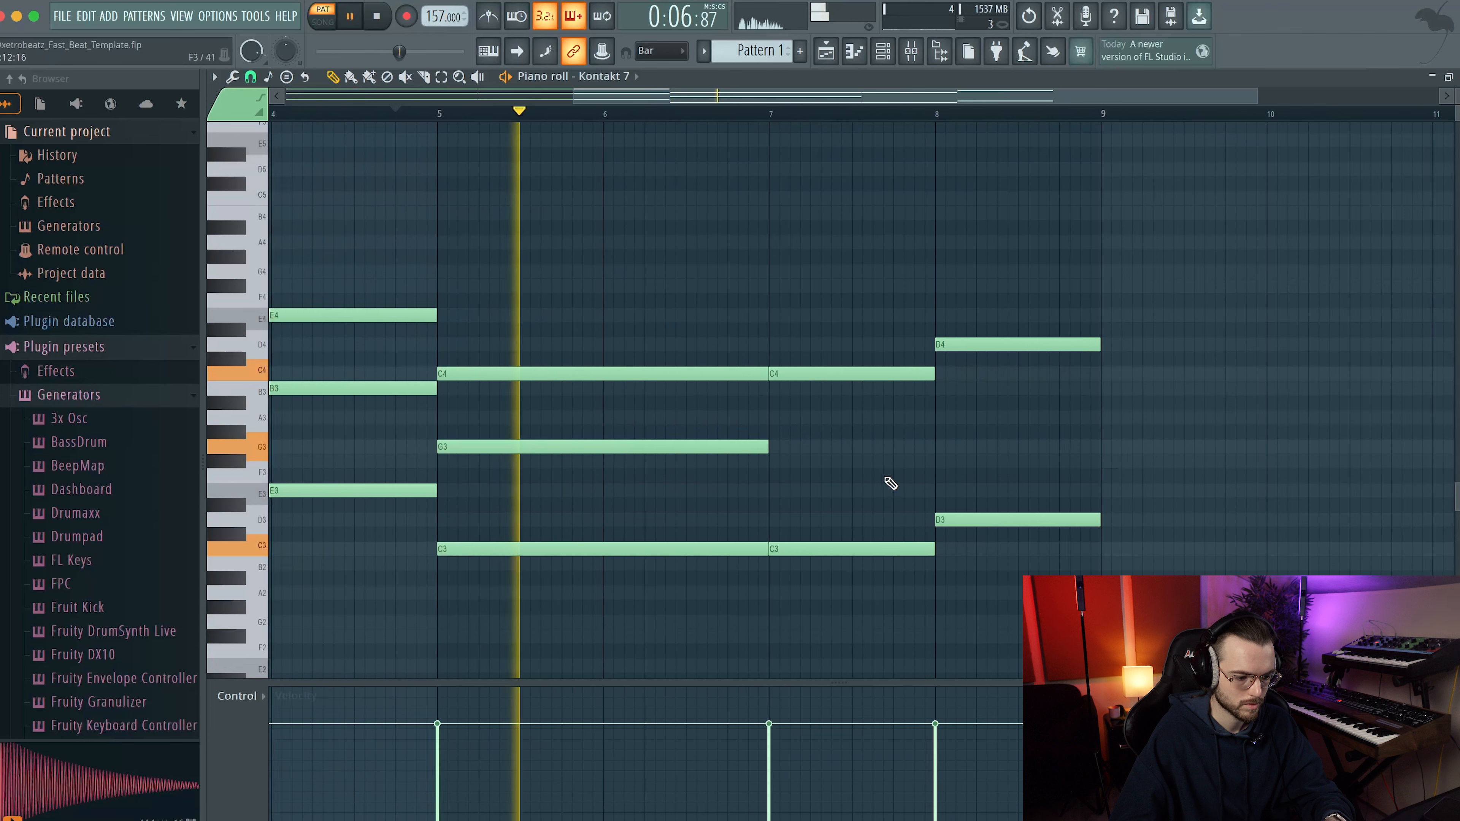
click(771, 447)
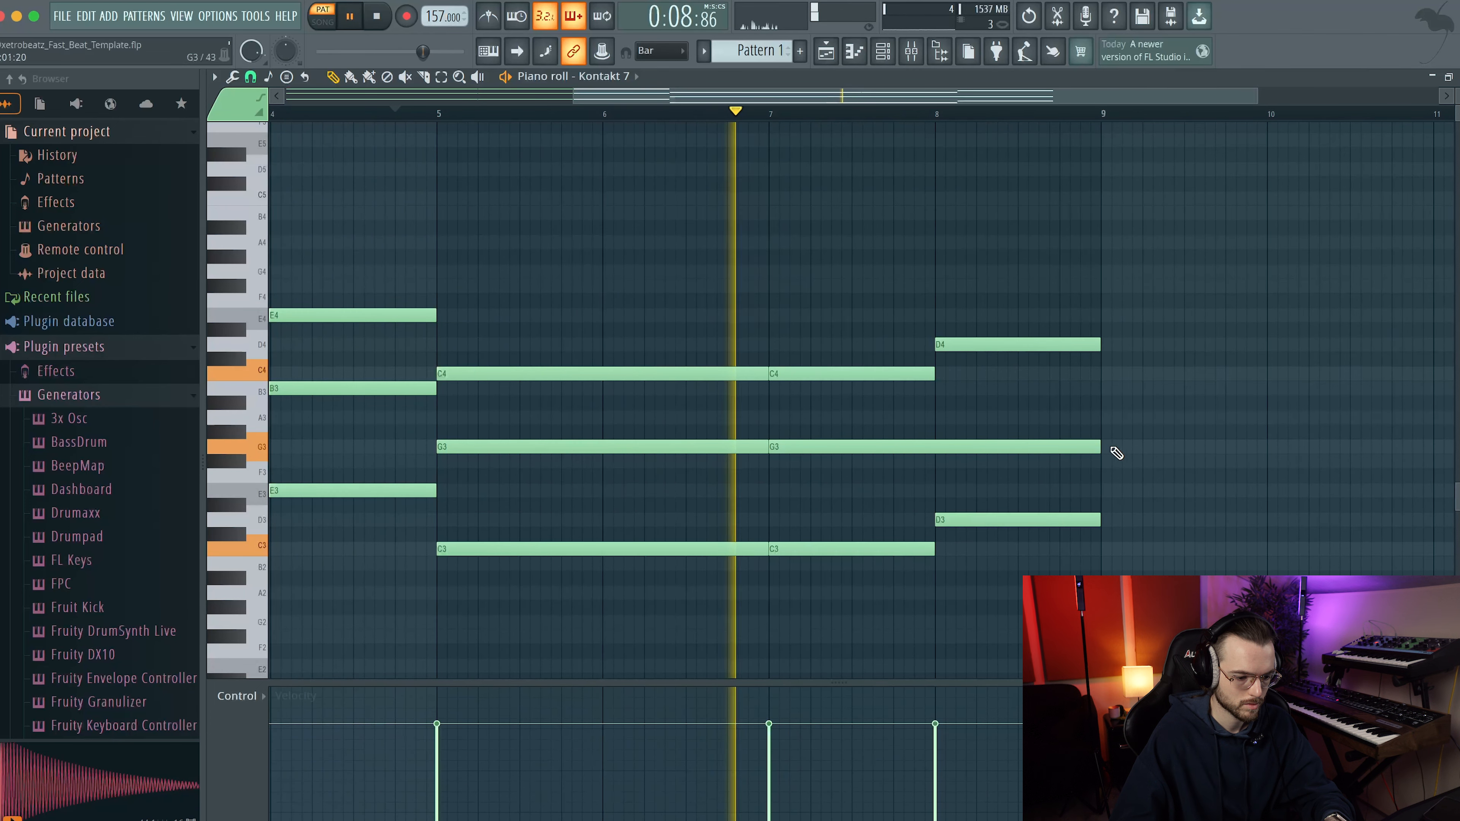
drag(1099, 446, 926, 425)
key(space)
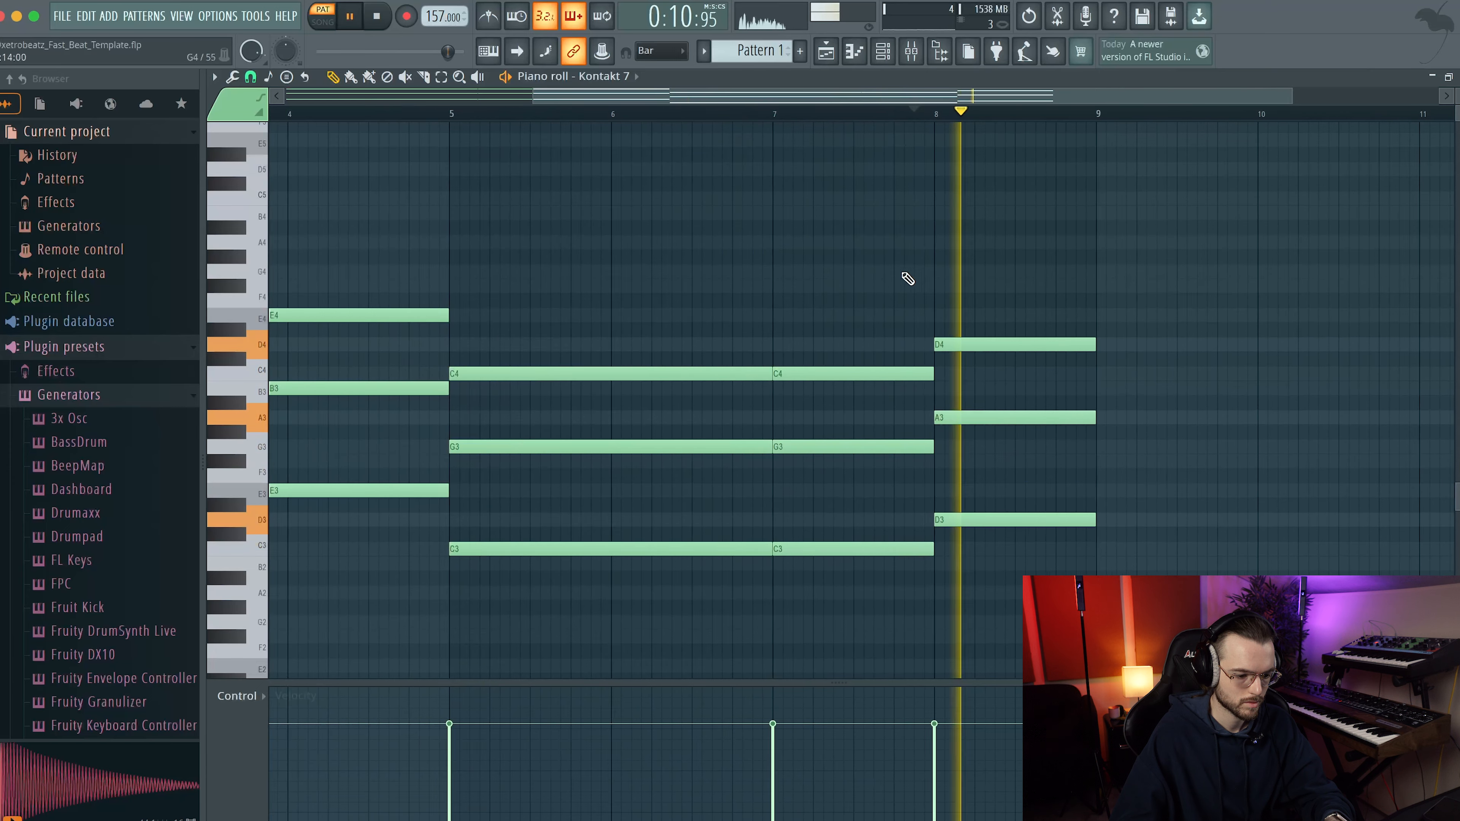
Copy the lowest row of chord notes one octave down to E2, C2 and D2 as a bass line
scroll(909, 281, down, 2)
scroll(390, 450, down, 3)
key(space)
drag(856, 380, 410, 406)
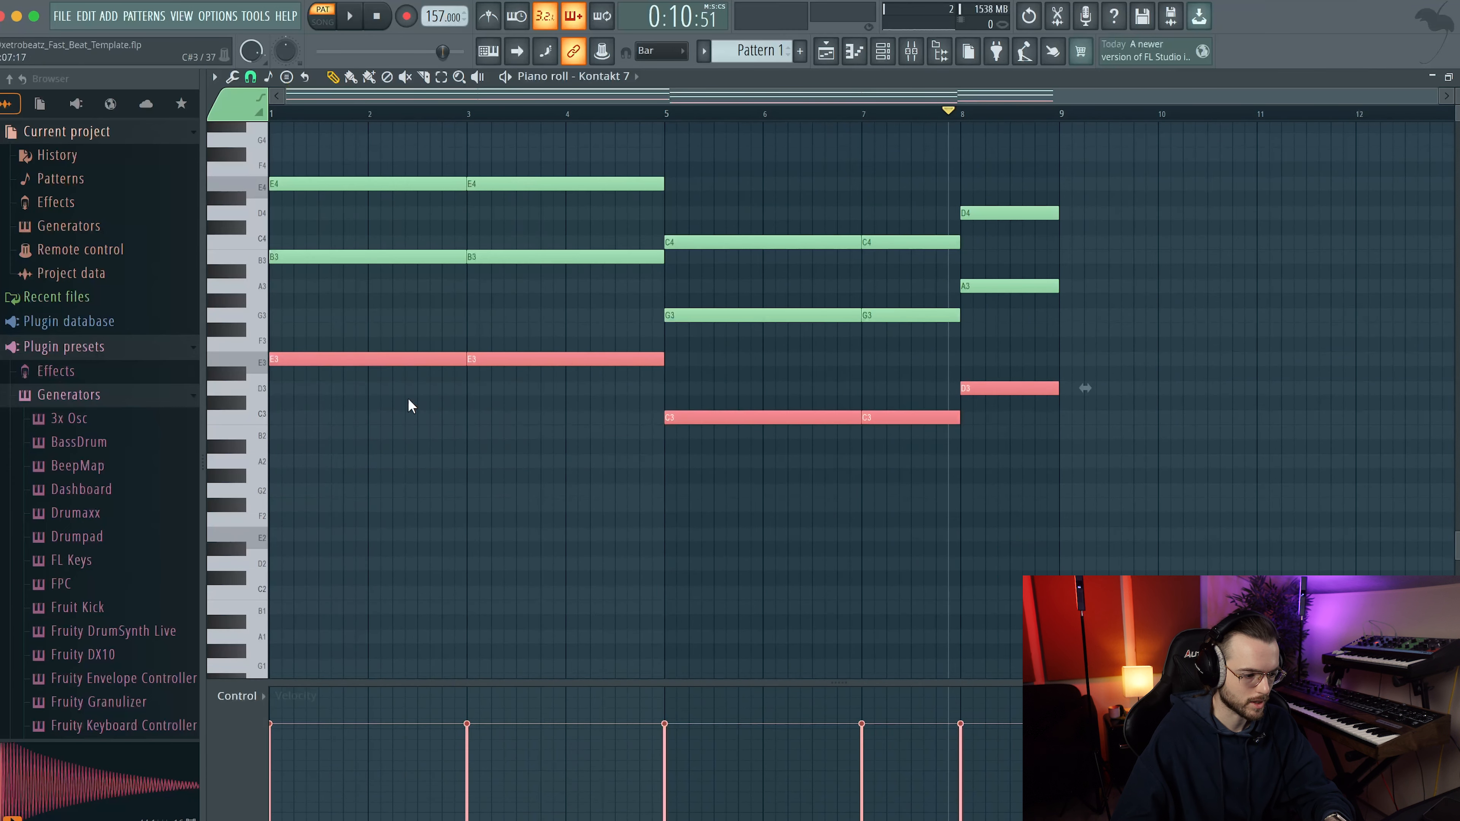
key(ctrl+z)
drag(311, 364, 287, 538)
key(space)
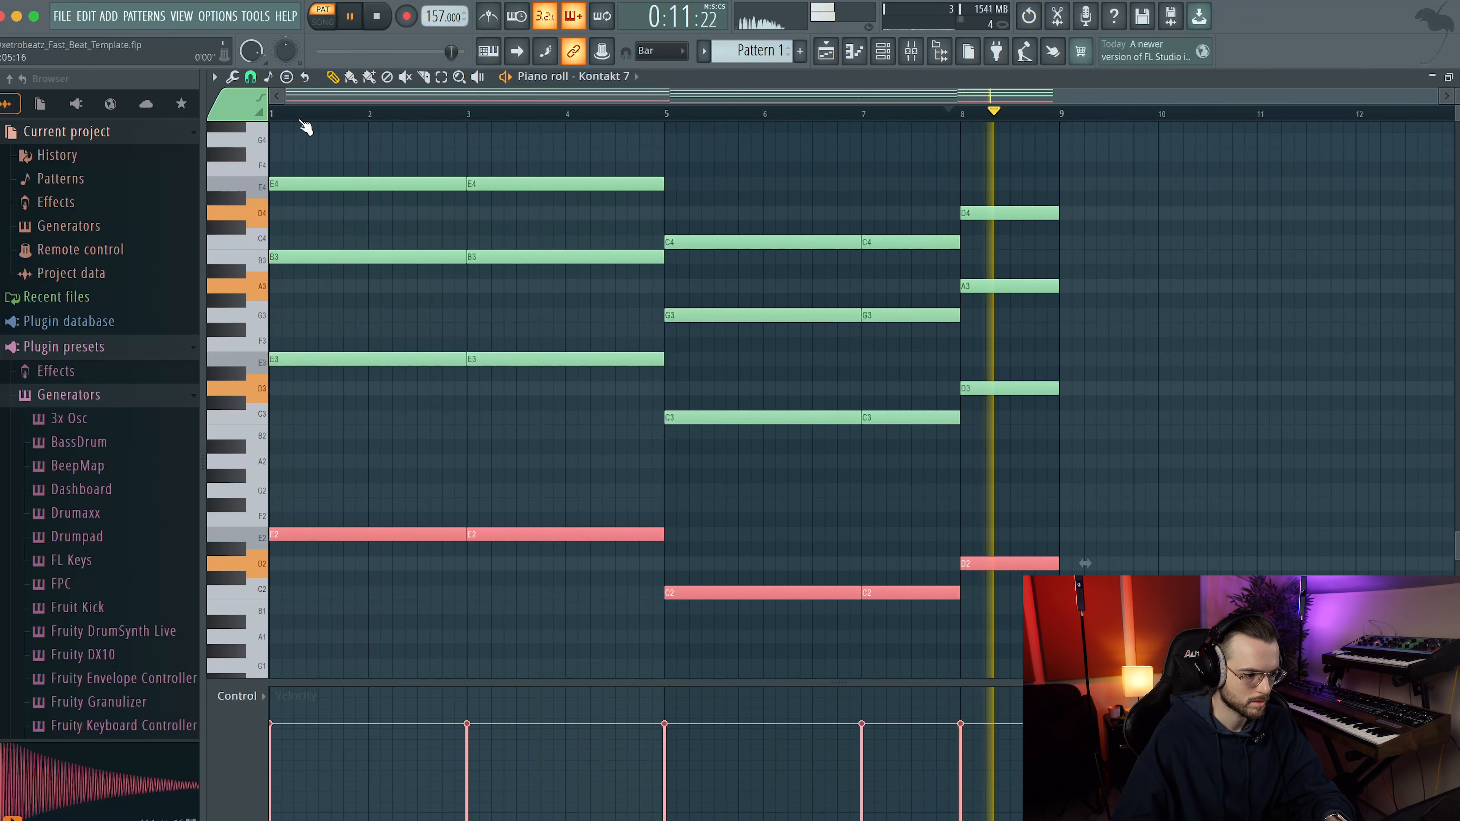
Delete the E3, C3 and D3 notes from the chords, keeping the bass copies an octave lower
scroll(218, 254, up, 3)
scroll(368, 271, up, 1)
scroll(391, 426, down, 1)
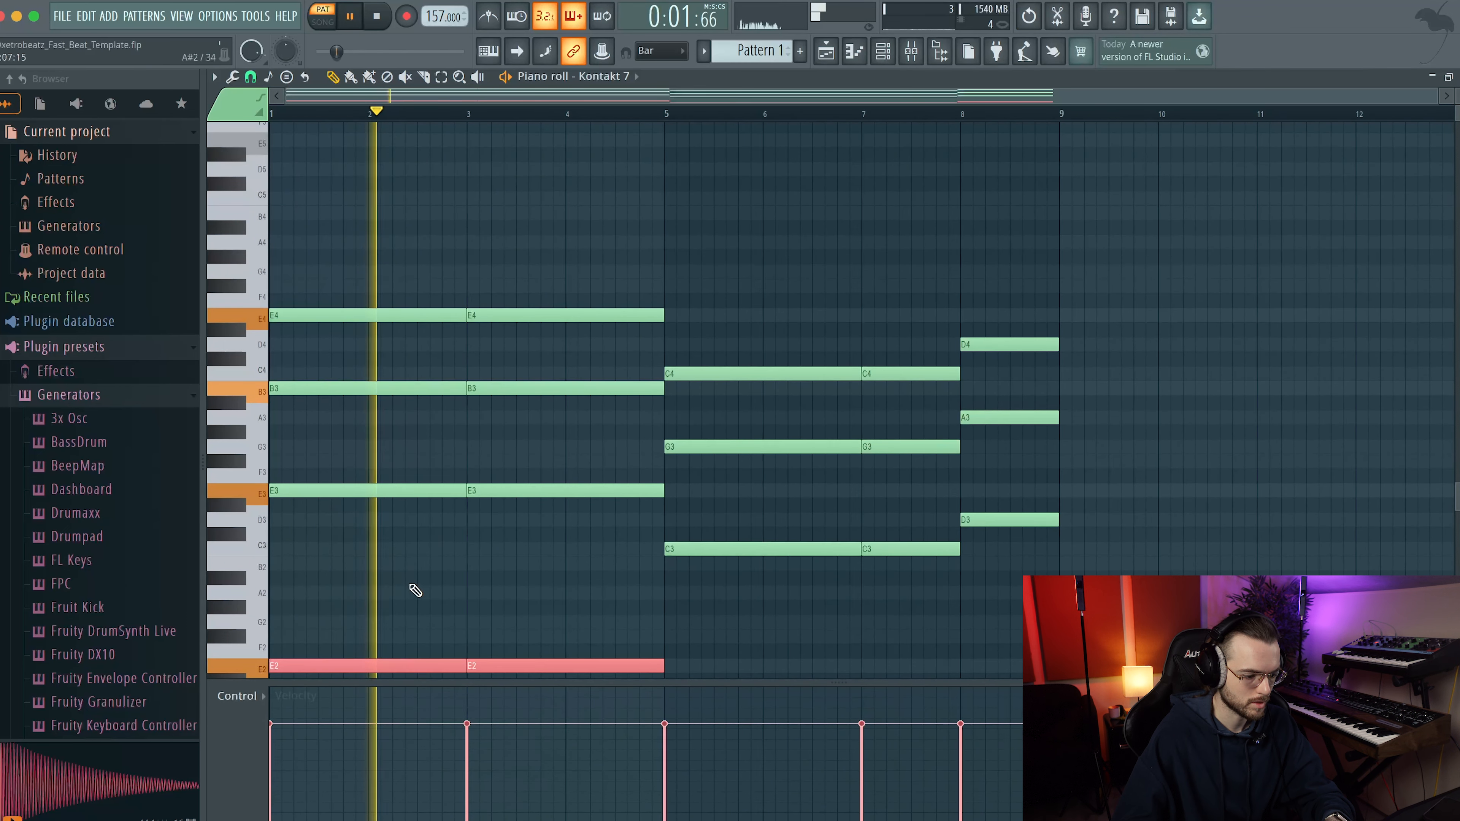
key(space)
right_click(437, 491)
right_click(569, 490)
scroll(349, 424, down, 4)
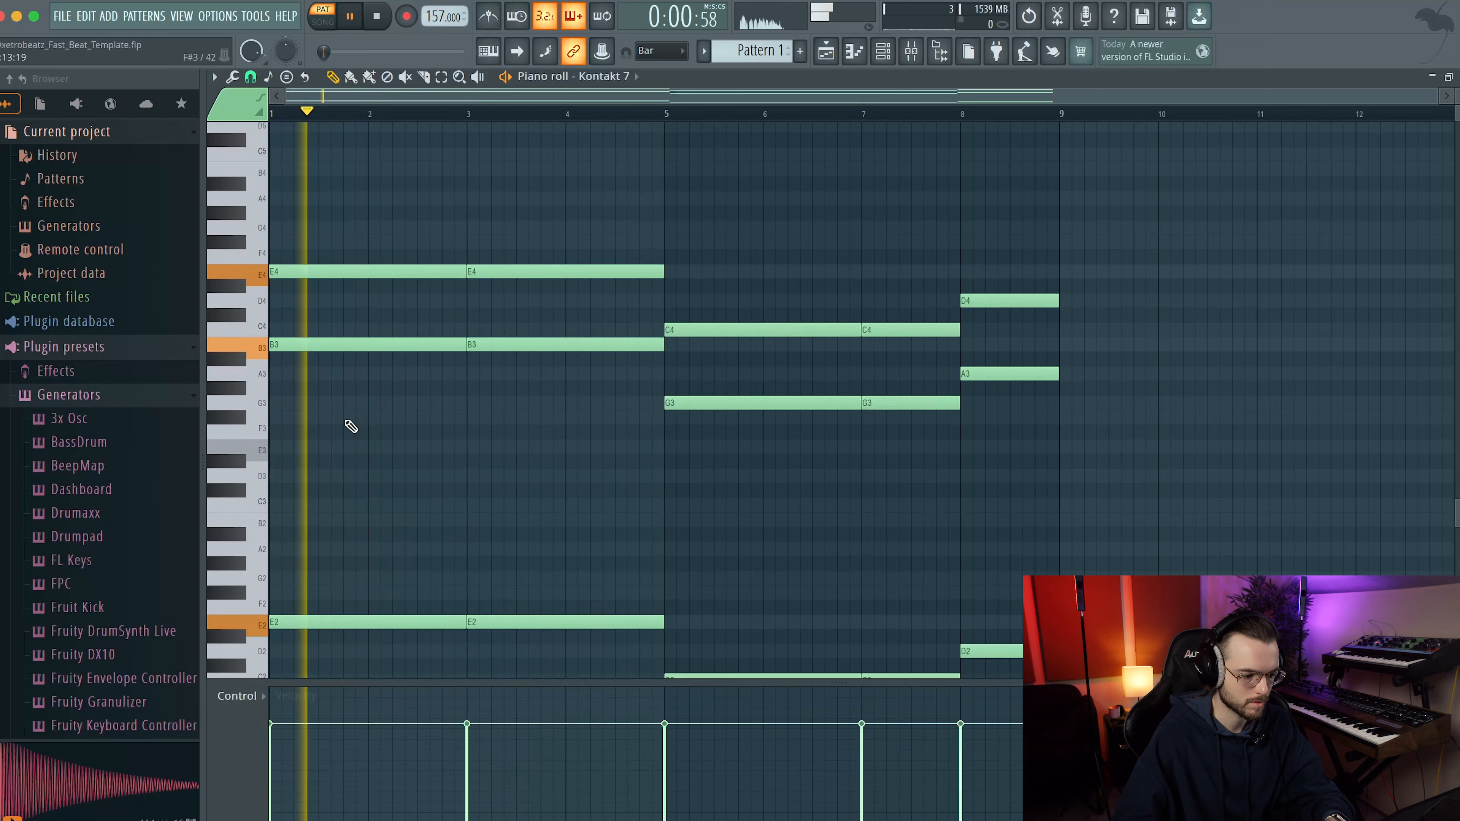
Draw a two-voice melody across bar 1: E5, B5, A5 with E6, G5 with F#6, and A5 with G6, ending at bar 2
scroll(394, 388, up, 8)
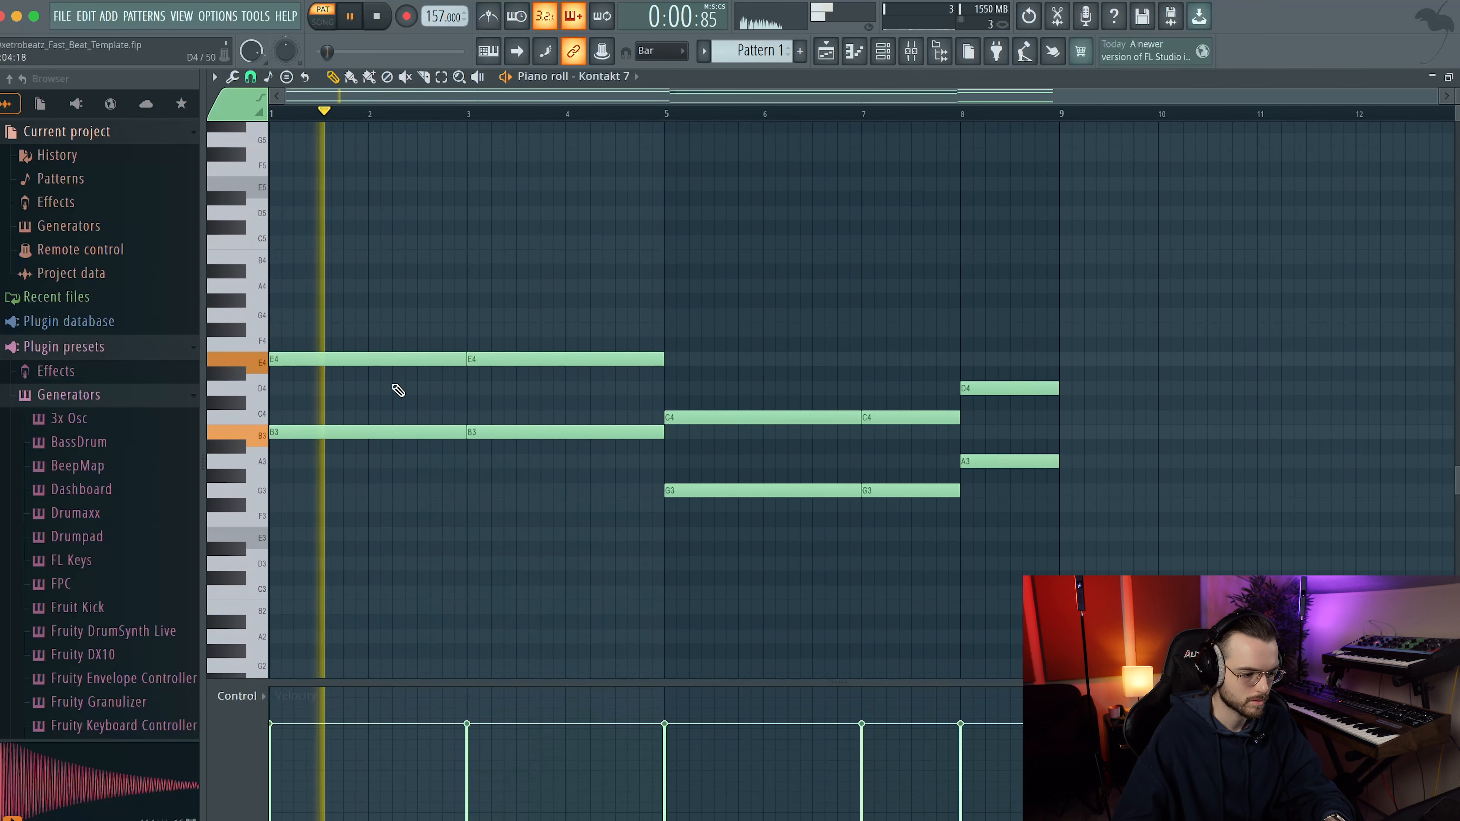
key(space)
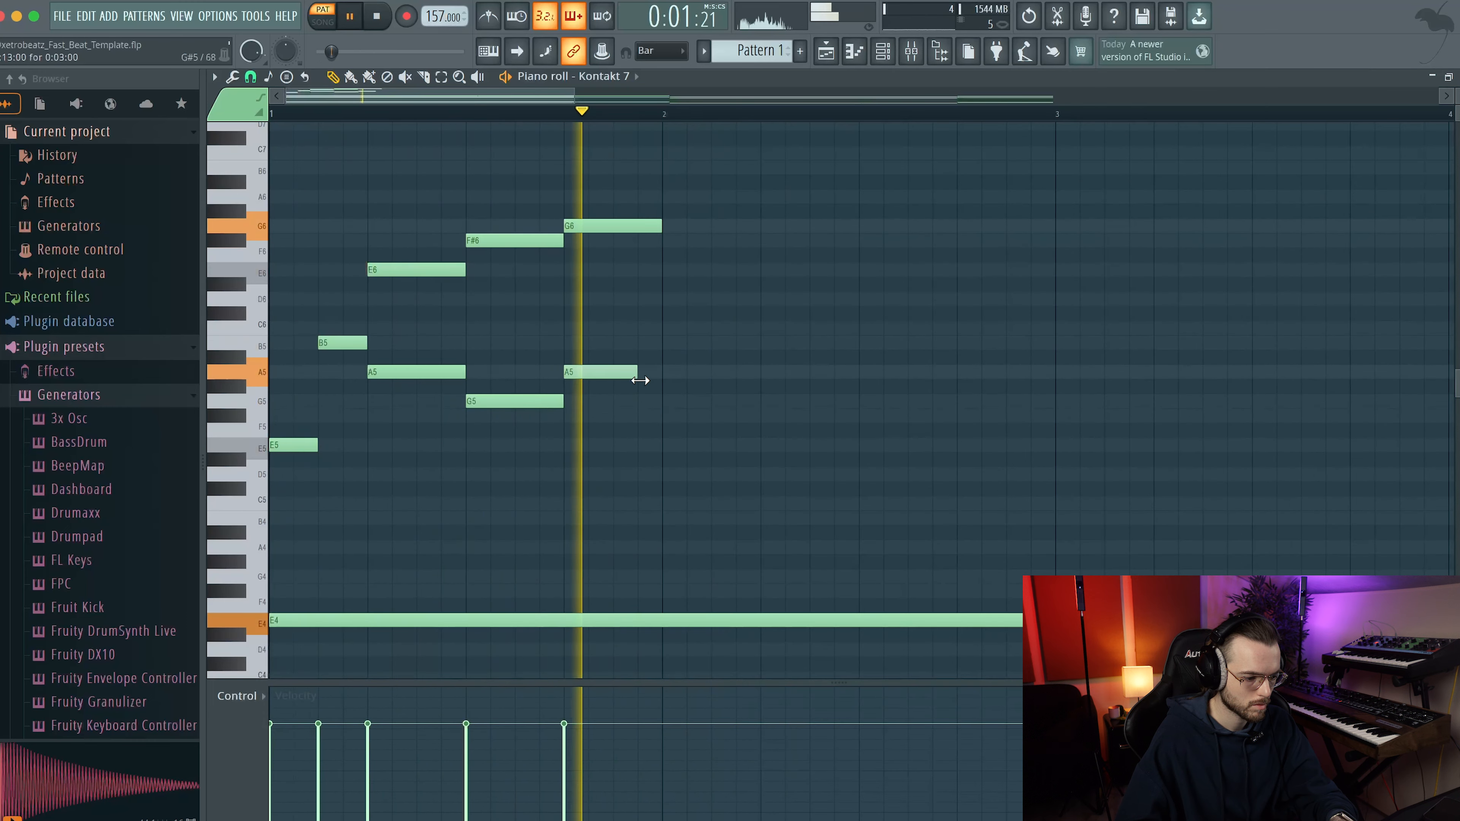
key(space)
drag(648, 381, 653, 380)
key(space)
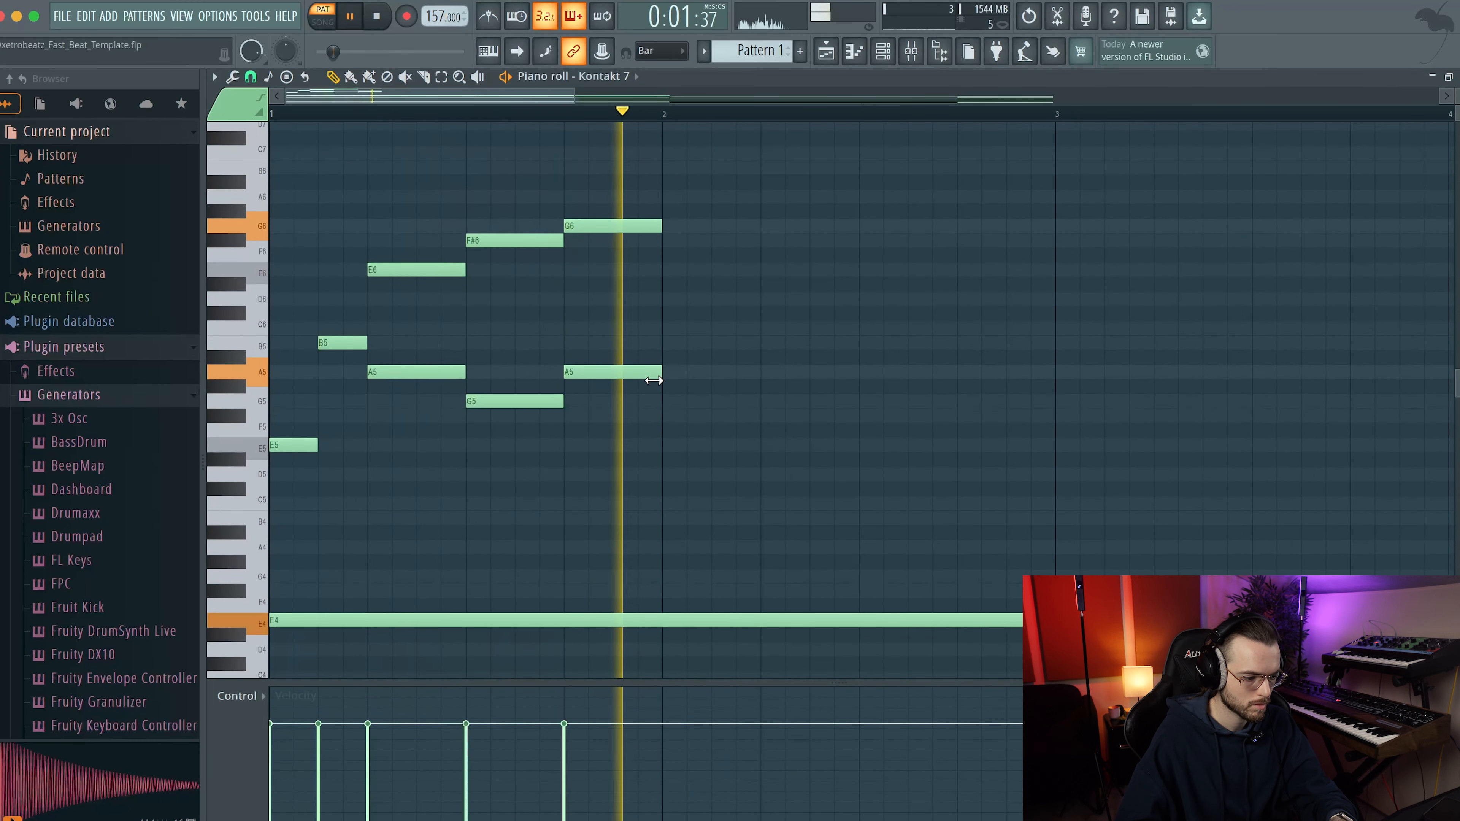
Rework the melody's opening so E5 and B5 start together at bar 1 and each last one beat
key(space)
right_click(309, 447)
key(space)
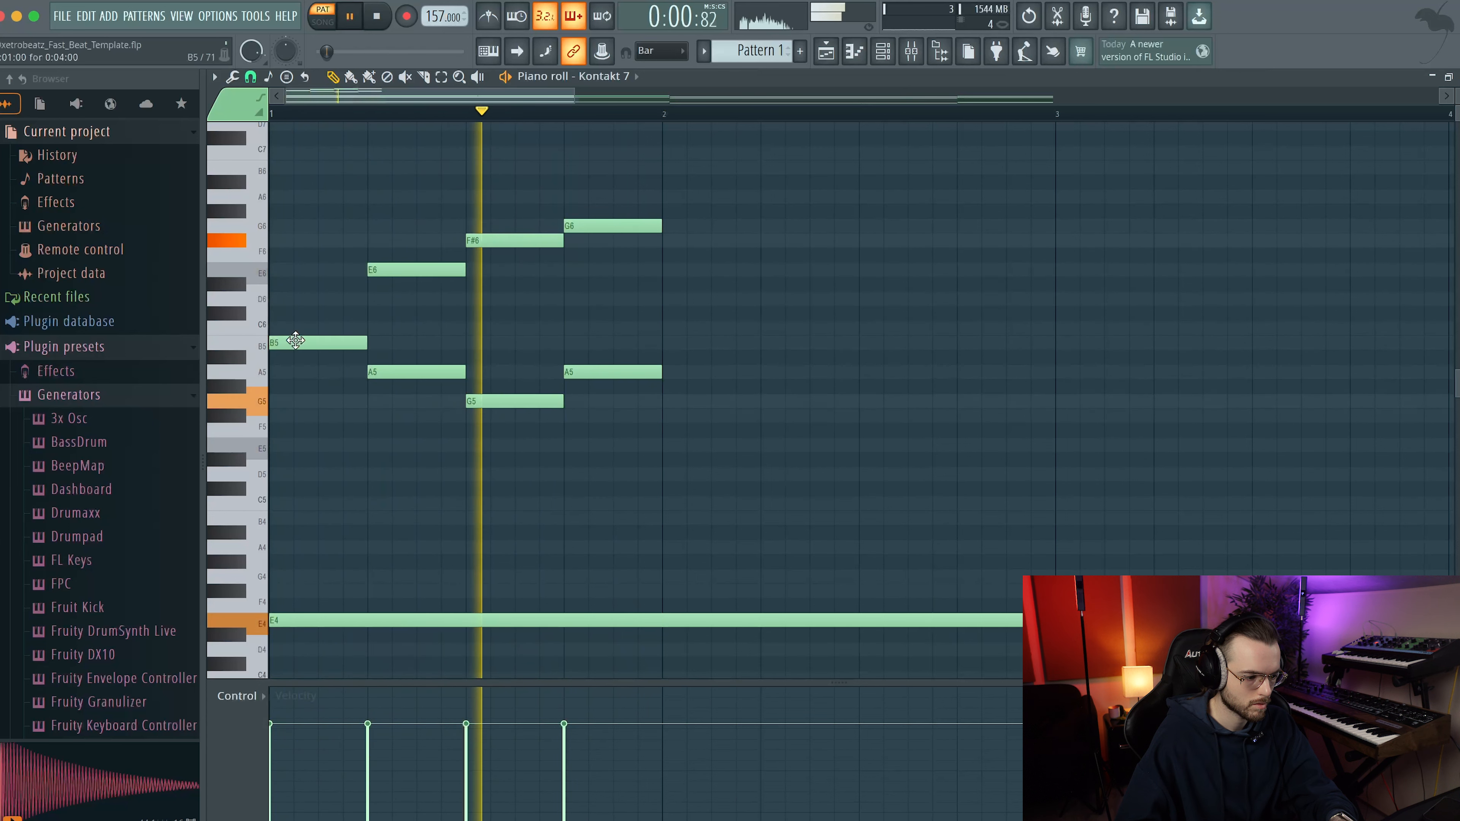
key(space)
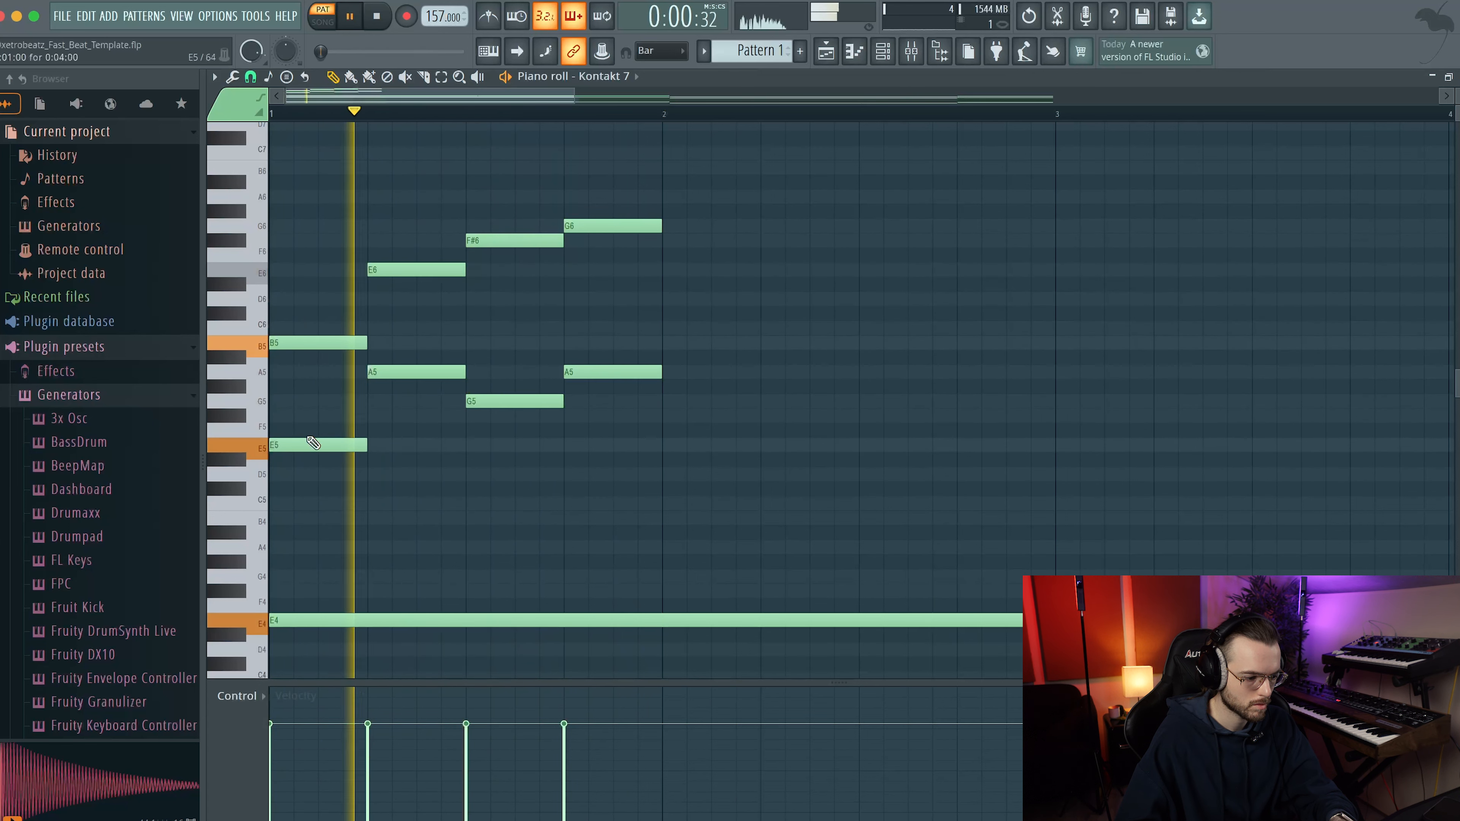
Repeat the one-bar two-voice E5/B5 melody back to back so it fills all eight bars
drag(658, 211, 280, 475)
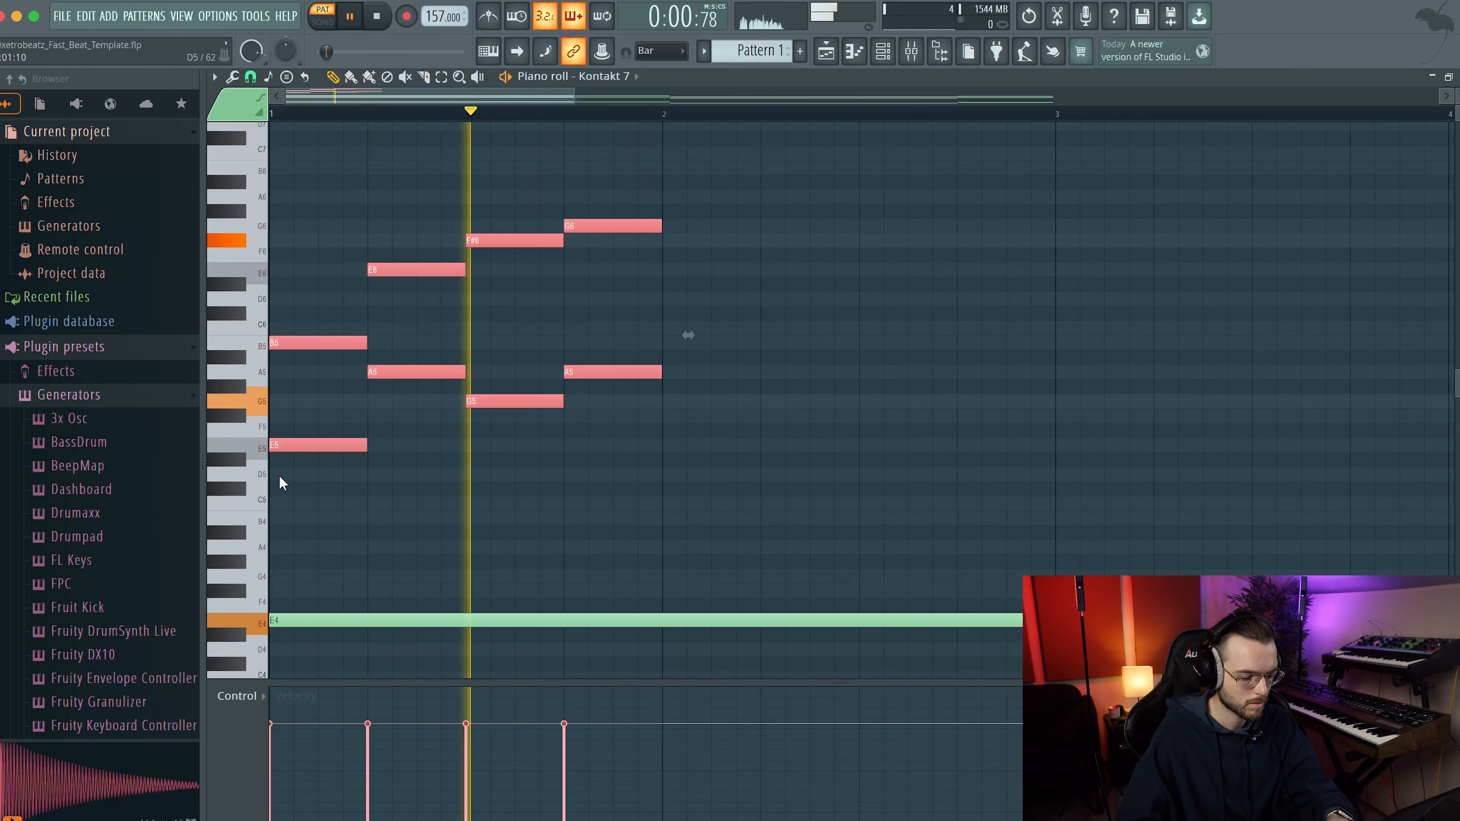
key(ctrl+b)
scroll(541, 450, down, 4)
key(ctrl+b)
key(ctrl+b)
scroll(557, 449, down, 1)
scroll(561, 451, down, 2)
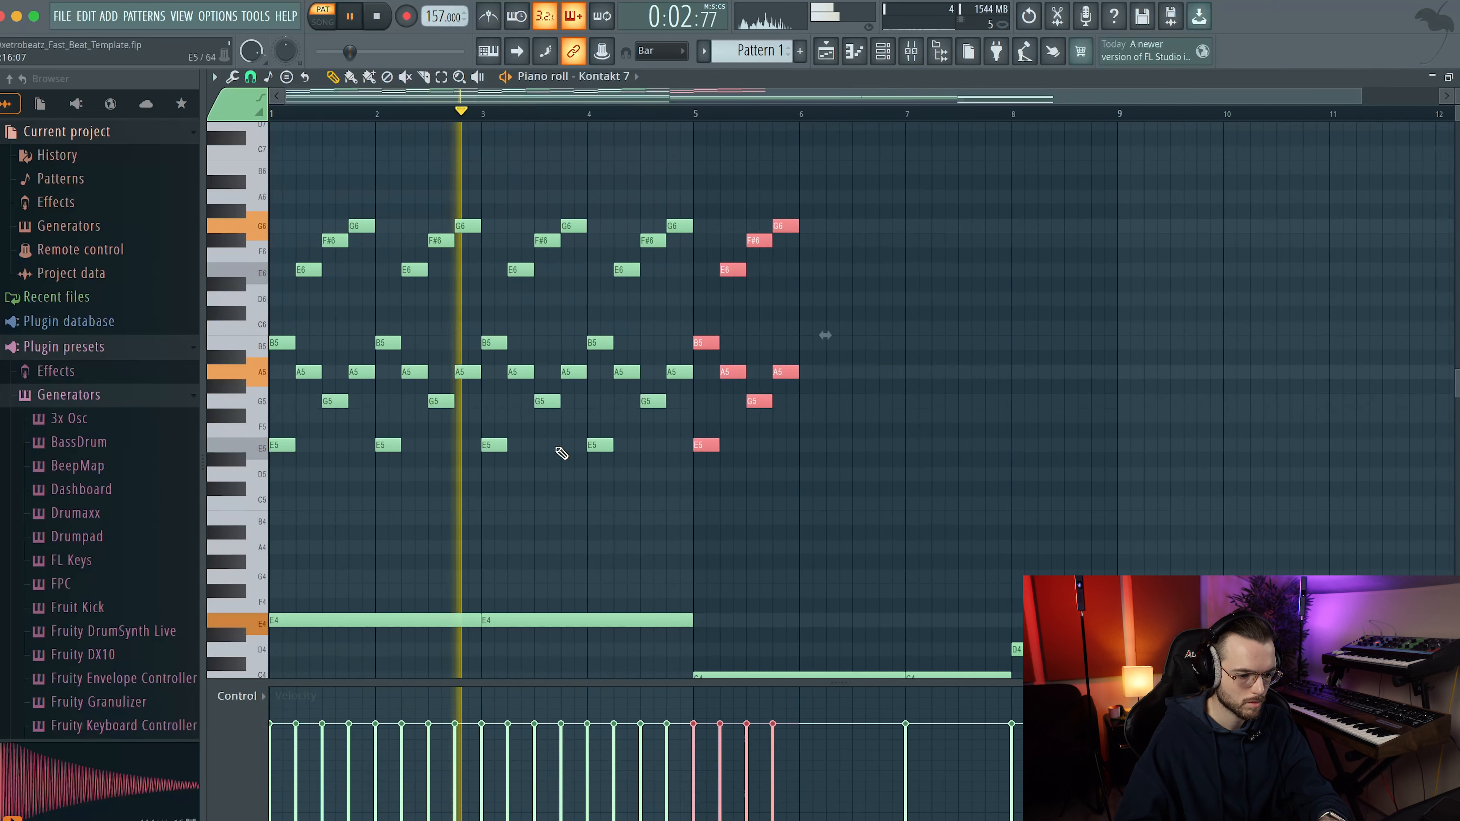
key(ctrl+b)
scroll(283, 407, up, 6)
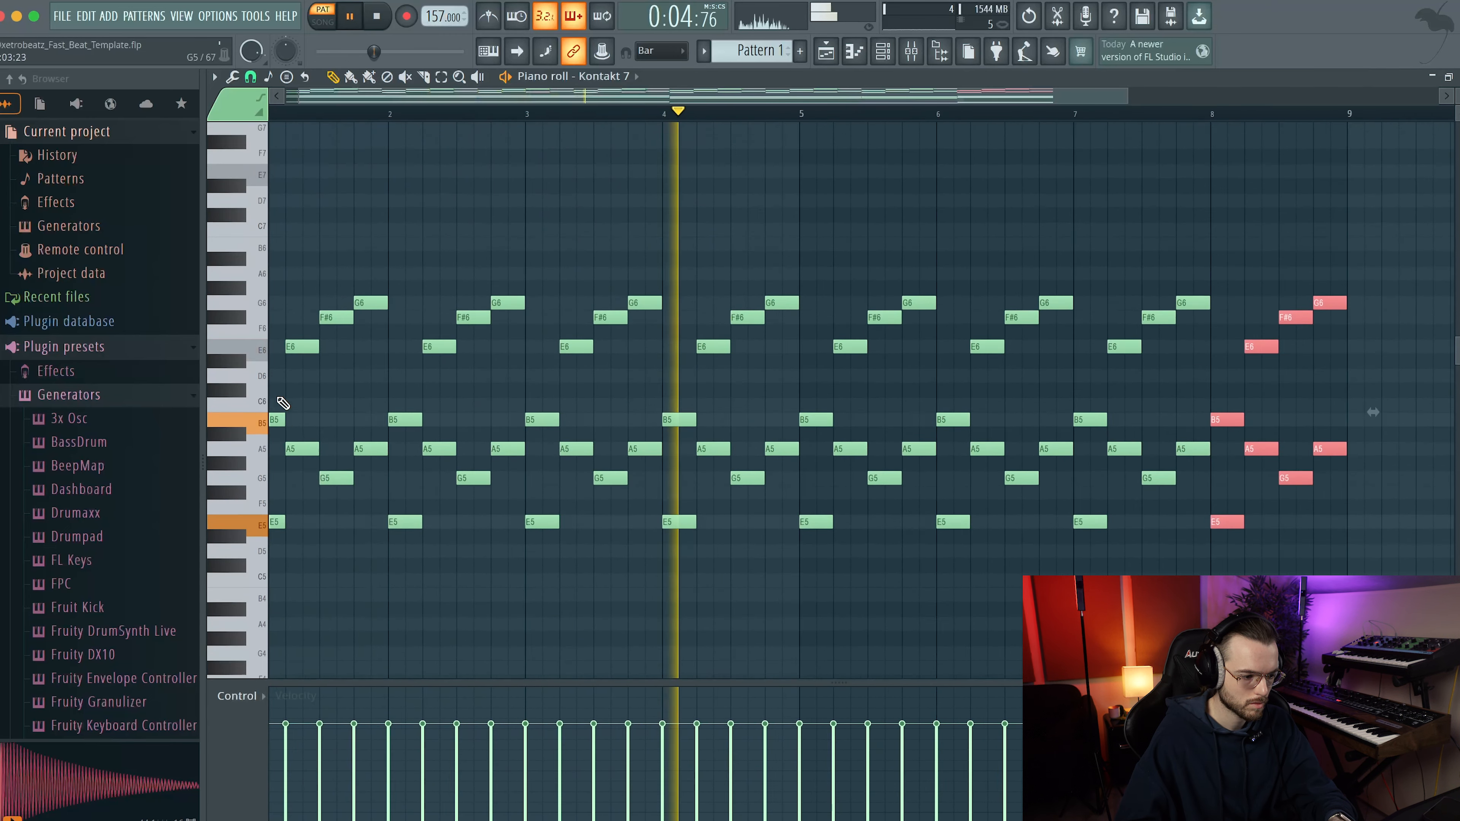
Draw a high half-beat line in bar 1, E7, D7, G7, A7, G7, F#7, E7, F#7, and repeat it through bar 8
scroll(284, 404, up, 4)
key(space)
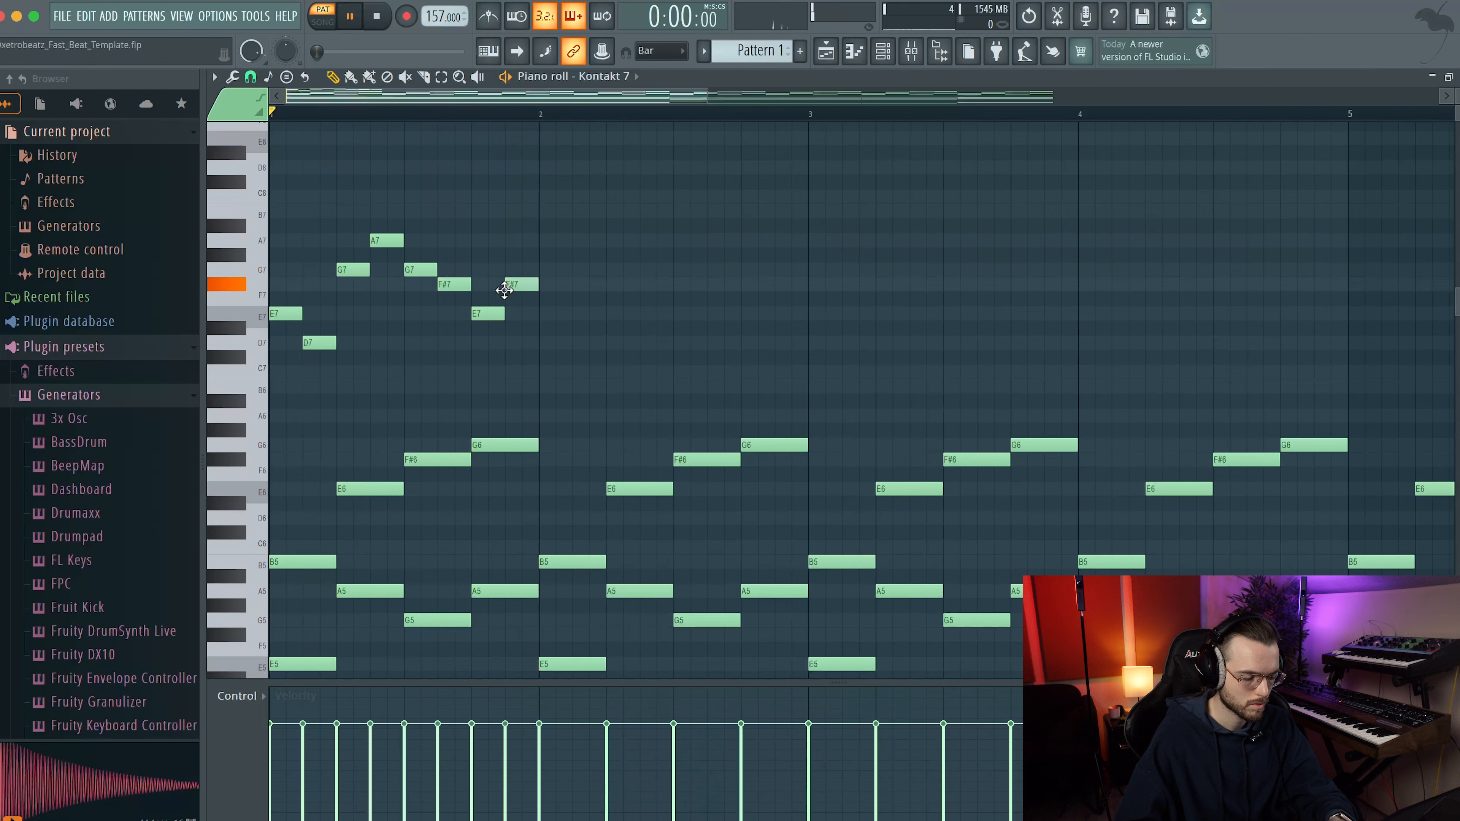
drag(586, 189, 254, 361)
key(ctrl+b)
scroll(588, 355, down, 2)
key(ctrl+b)
key(ctrl+b)
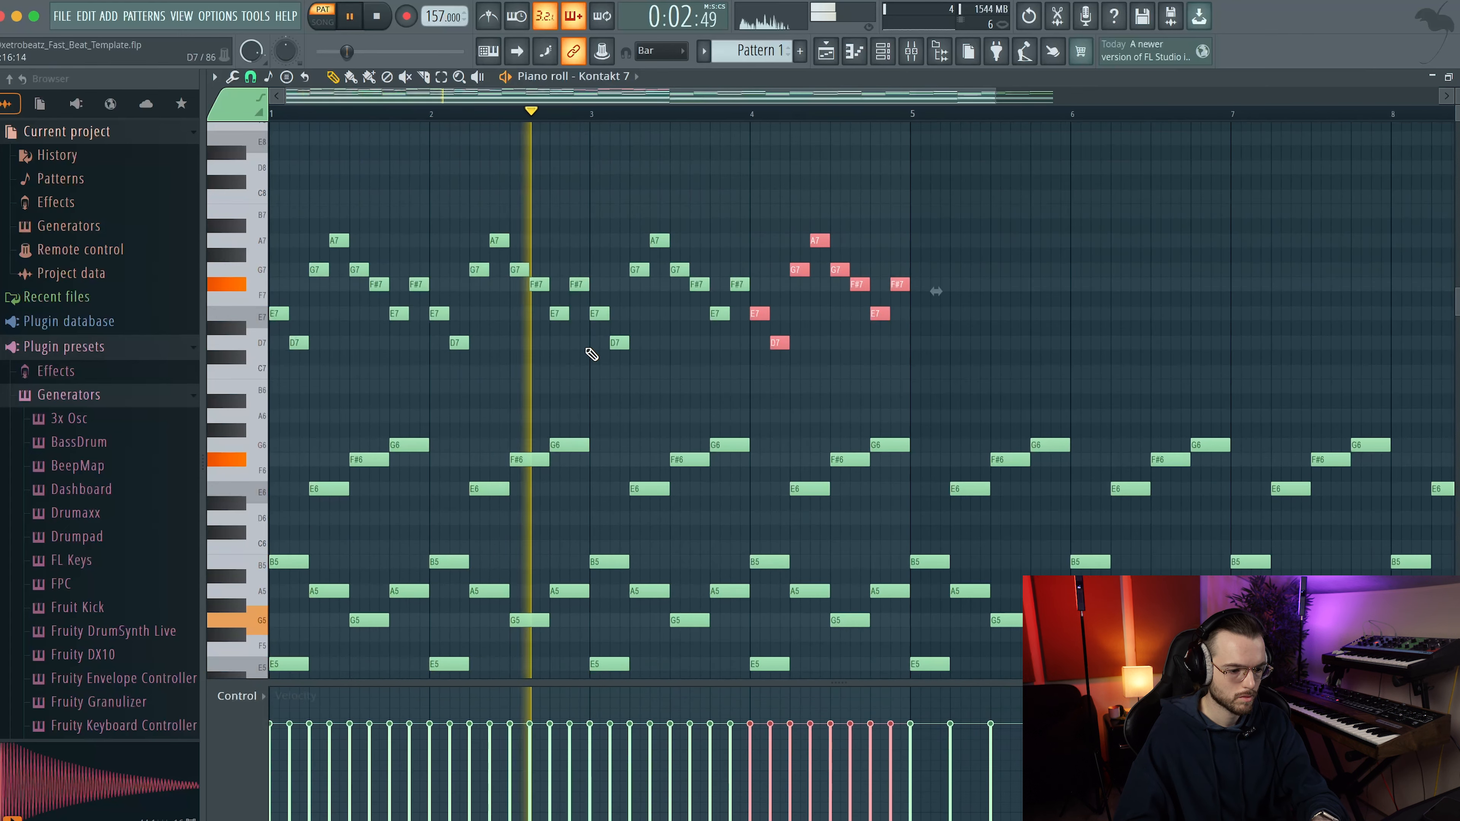
scroll(591, 356, down, 2)
key(ctrl+b)
key(ctrl+b)
key(ctrl+b)
key(ctrl+b)
scroll(603, 348, down, 4)
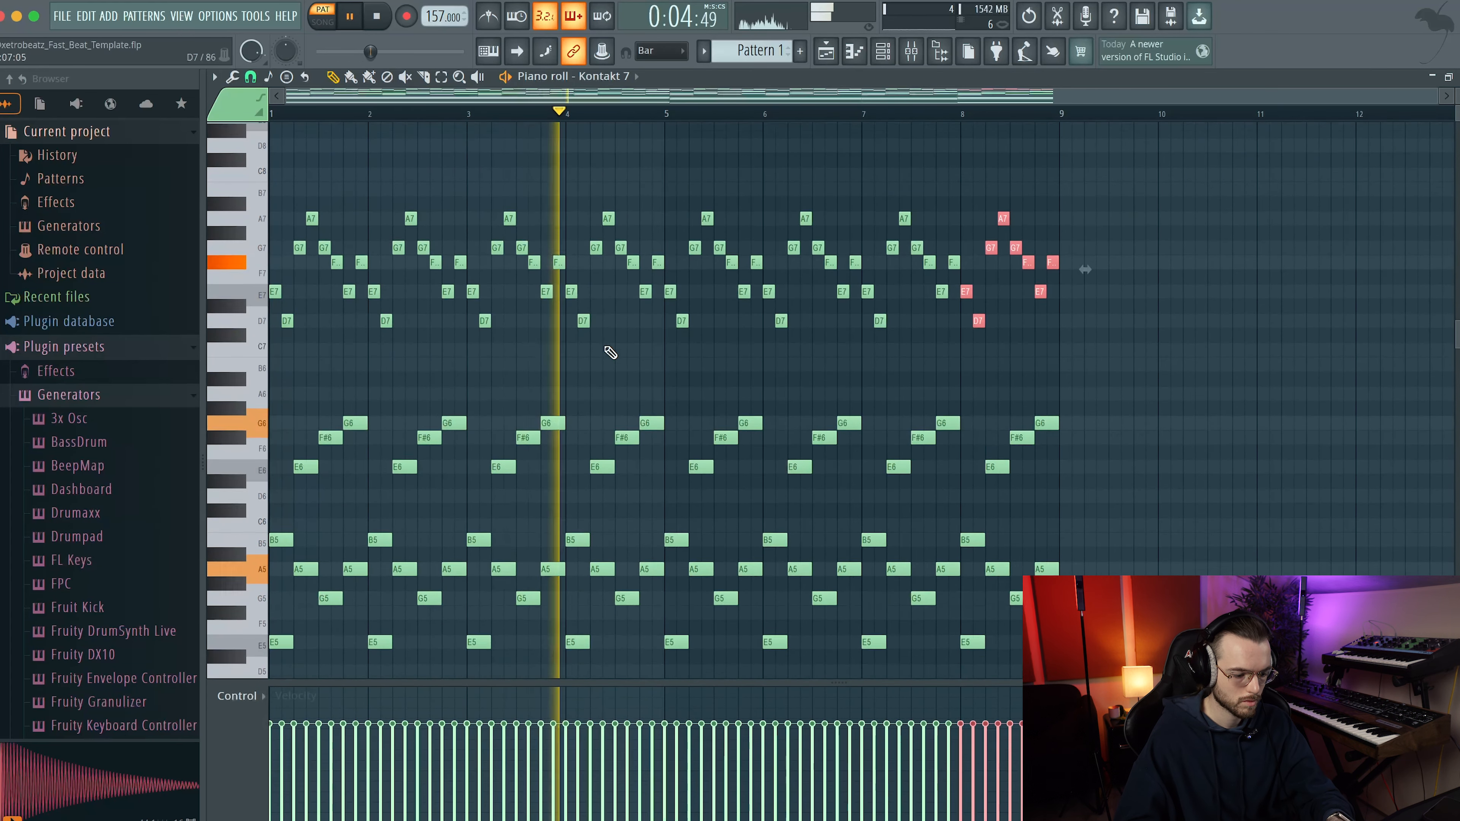
Vary the high line: end bar 4 on B7 and make bar 8 run G7, A7, B7, C8, B7, A7 after its D7
scroll(606, 349, up, 2)
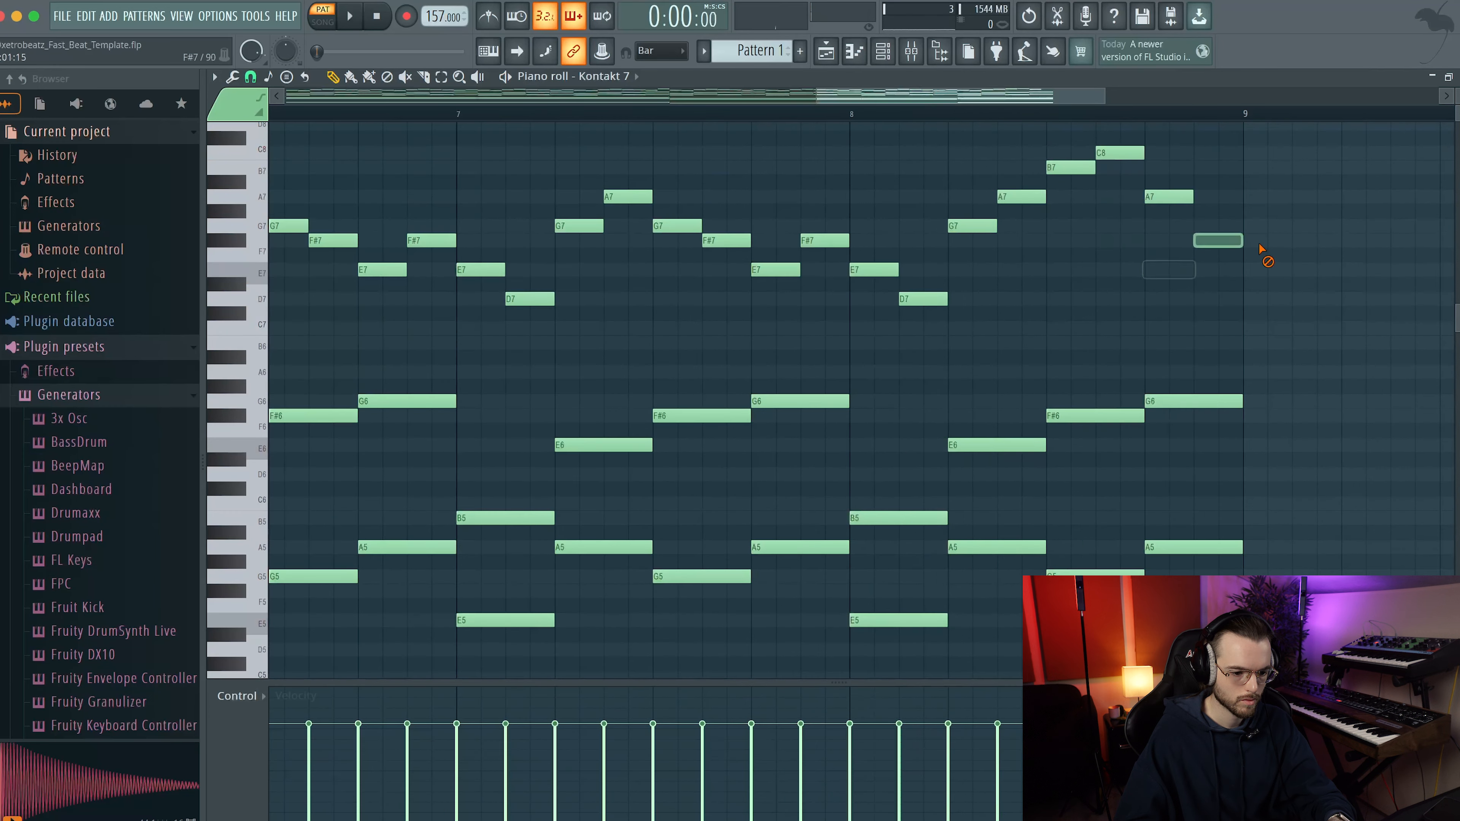
click(940, 115)
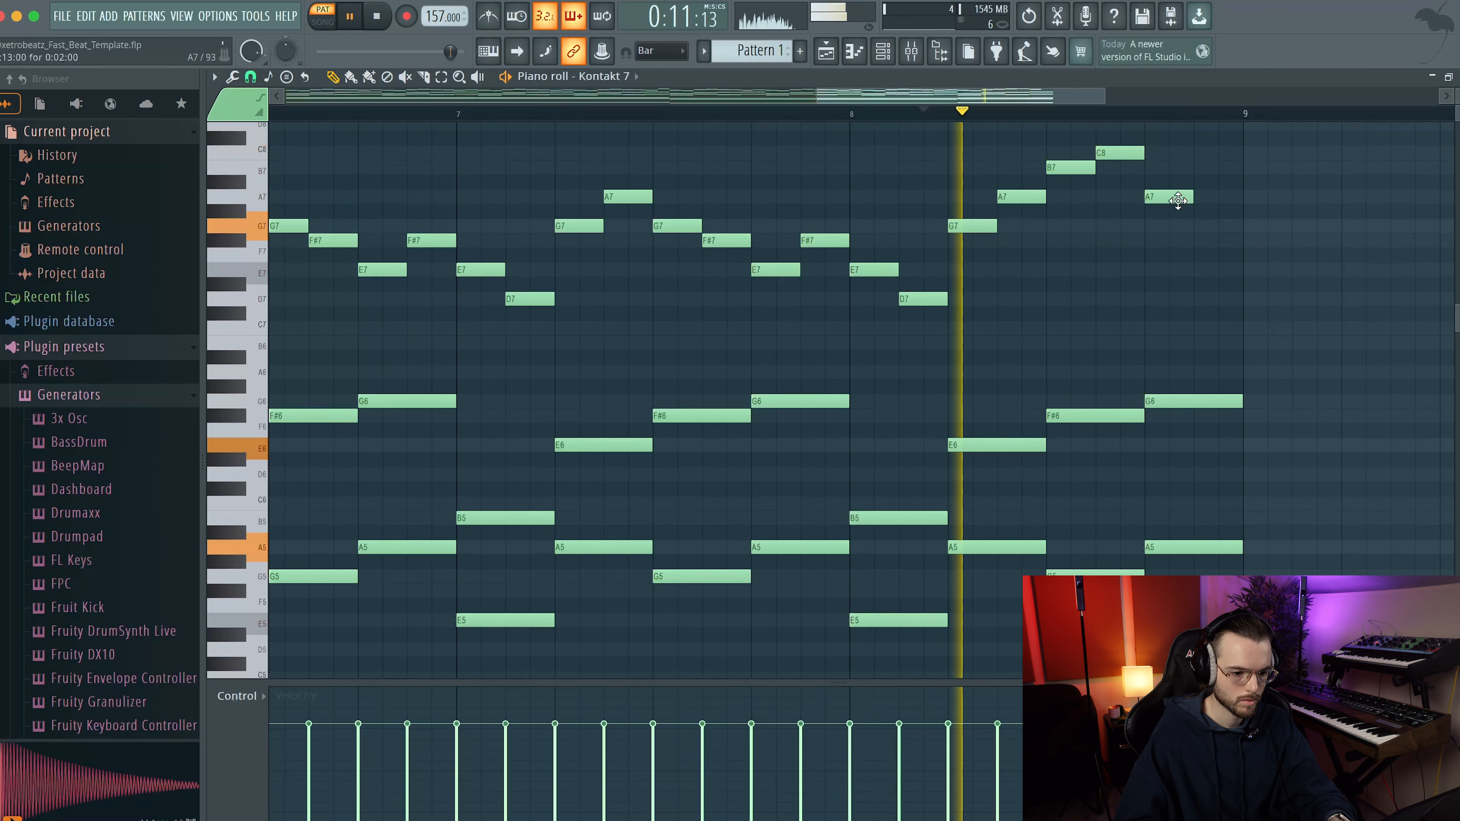
drag(1209, 204, 1193, 203)
key(space)
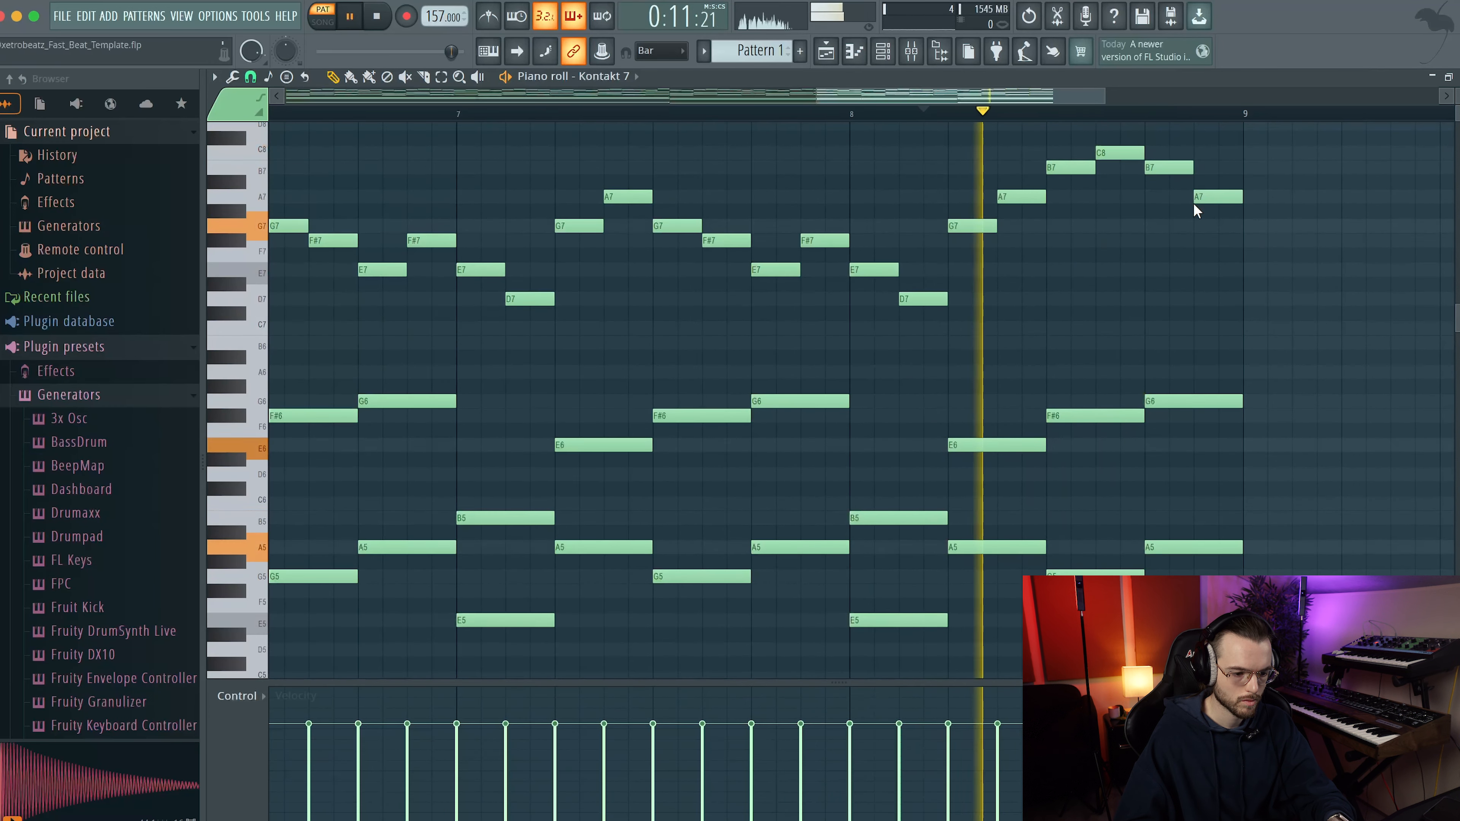
scroll(1112, 214, down, 5)
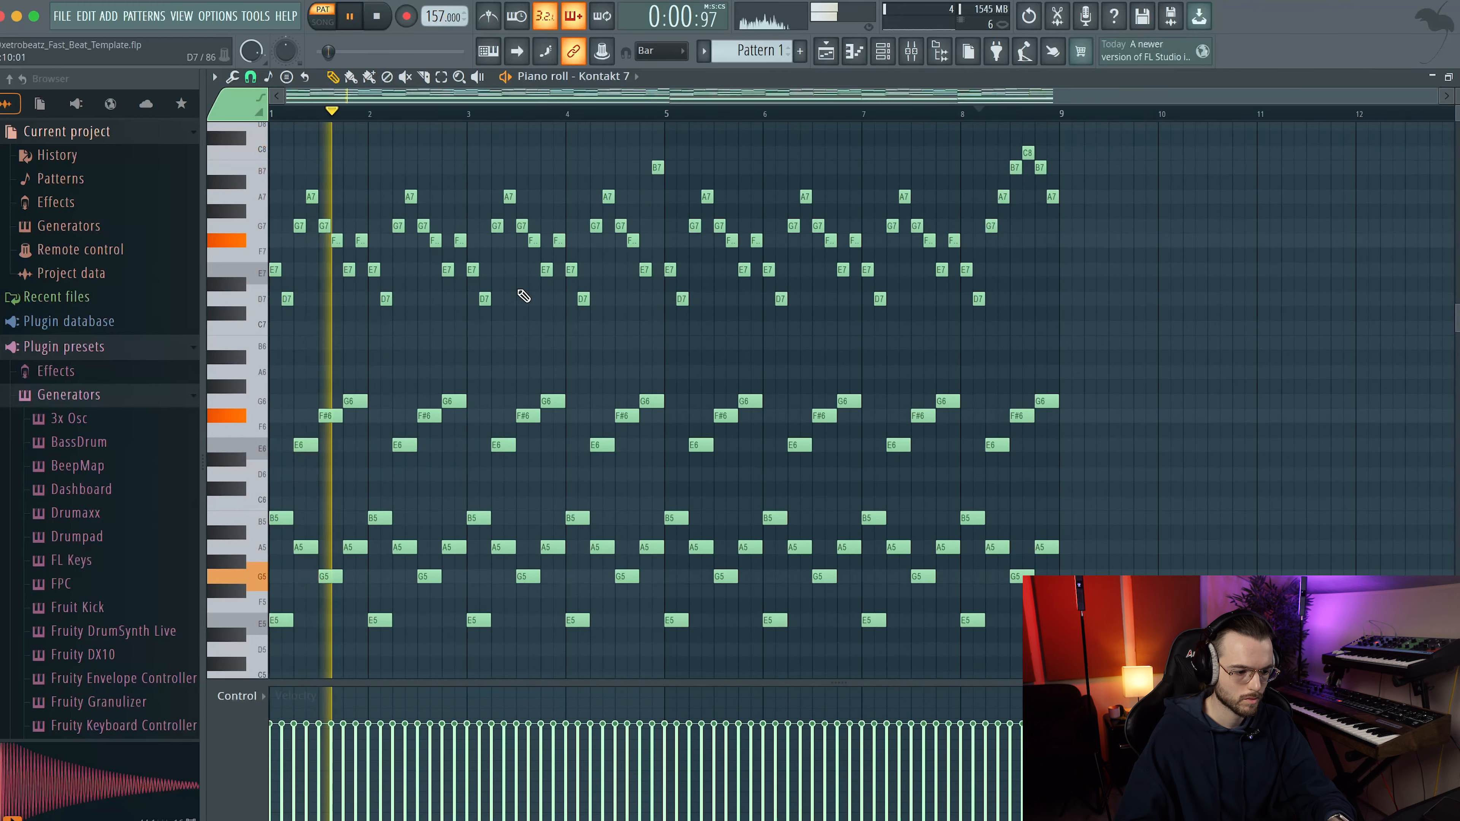
key(space)
Select every note in the pattern and slightly randomize the velocities with bipolar variation
scroll(1042, 260, up, 5)
scroll(1081, 310, down, 5)
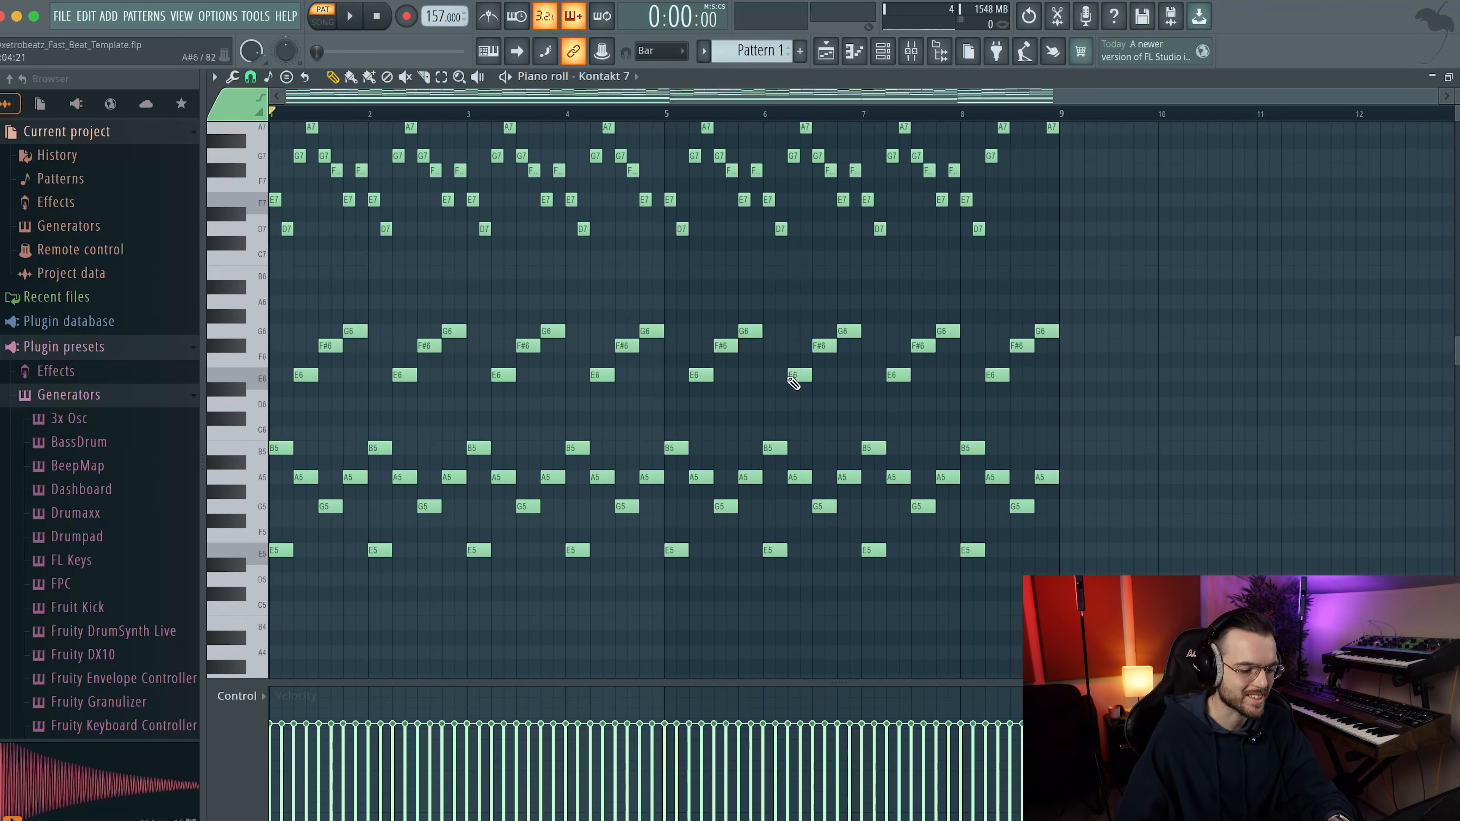
key(ctrl+a)
scroll(1085, 397, down, 7)
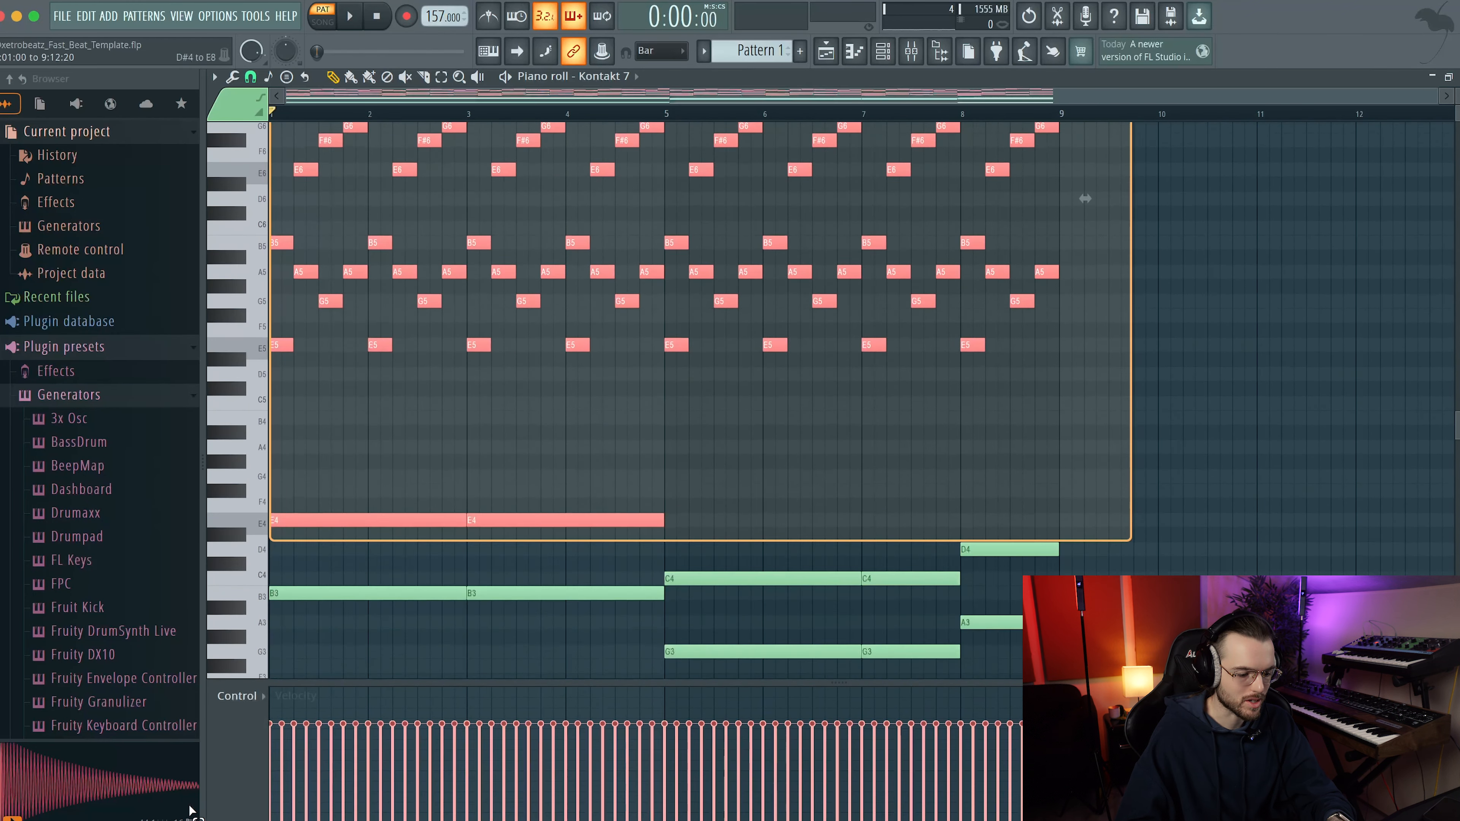
scroll(425, 561, up, 6)
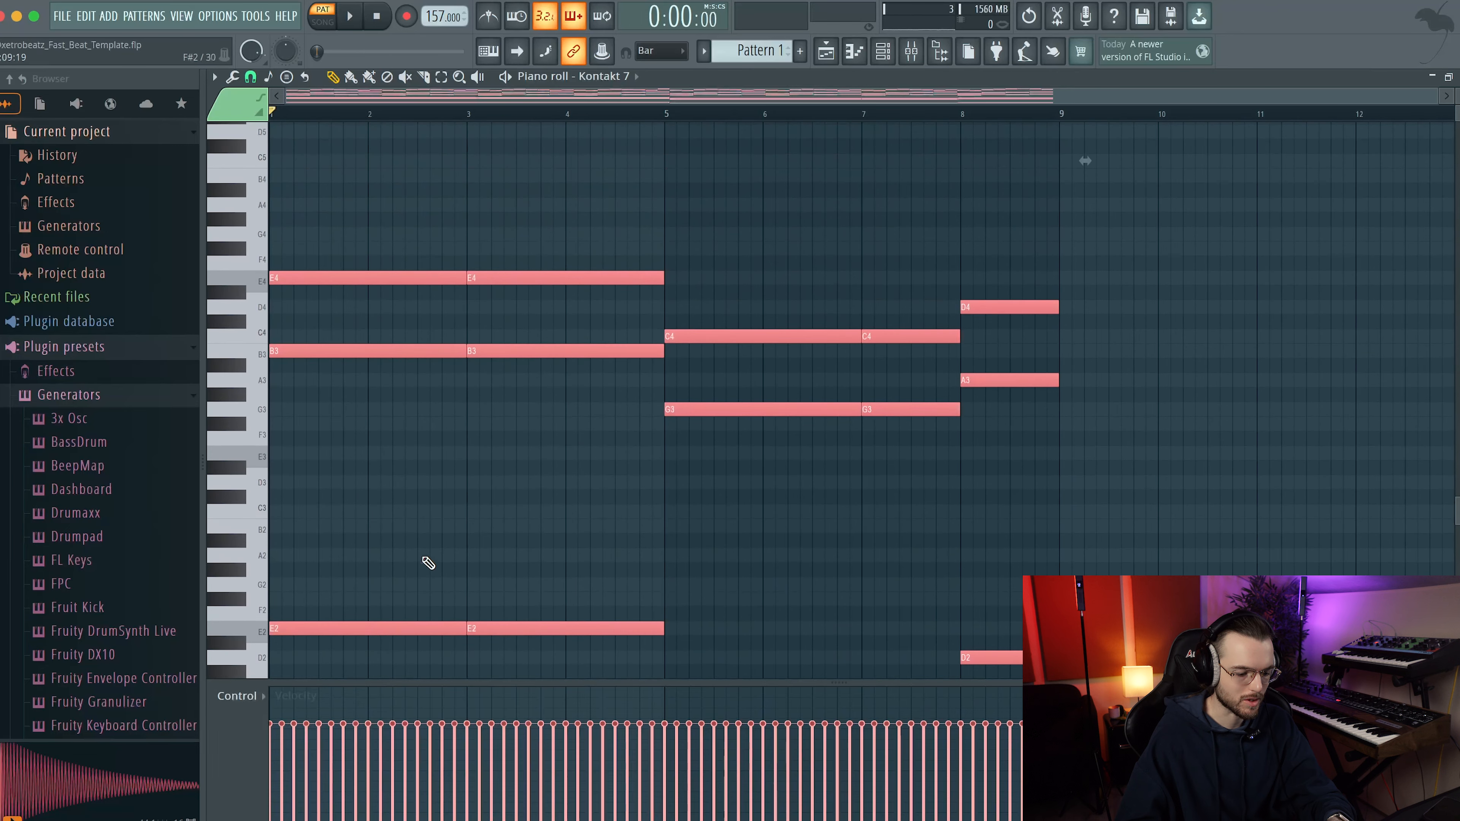
key(space)
key(alt+r)
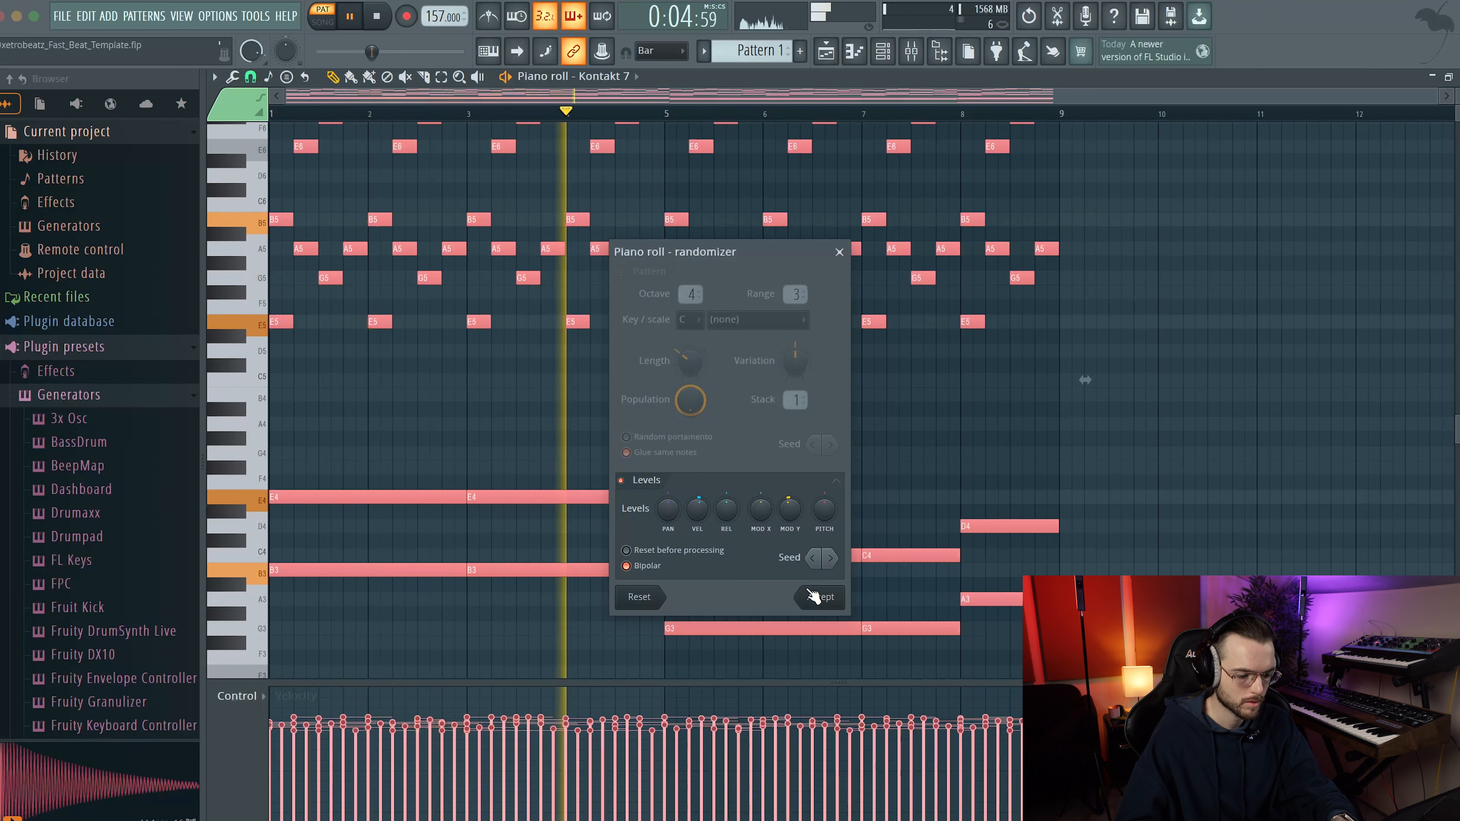
click(816, 596)
key(space)
Search the generators for "kon" and add a second Kontakt 7 instrument
scroll(517, 402, down, 6)
scroll(486, 526, down, 4)
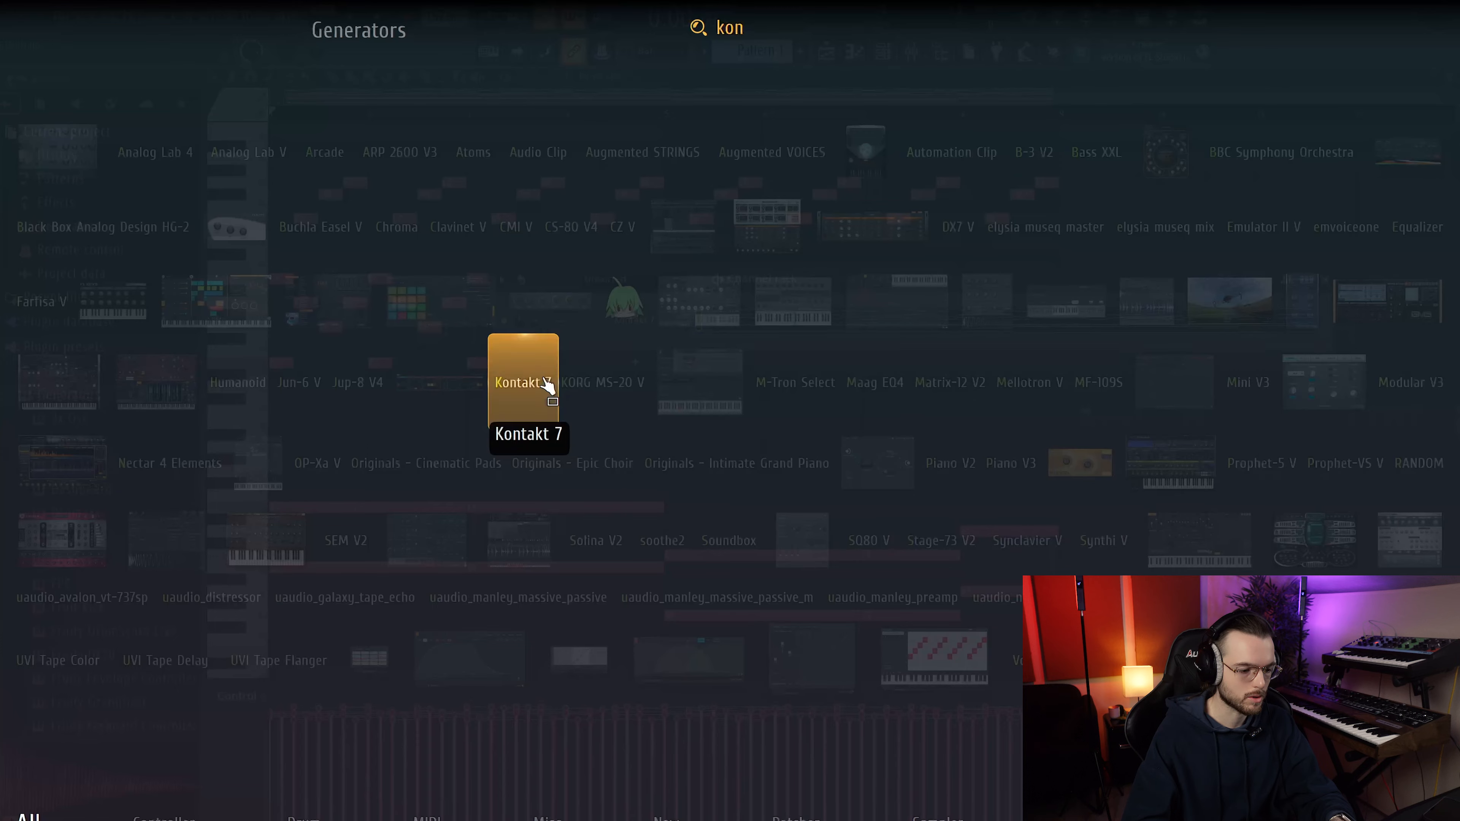
click(542, 376)
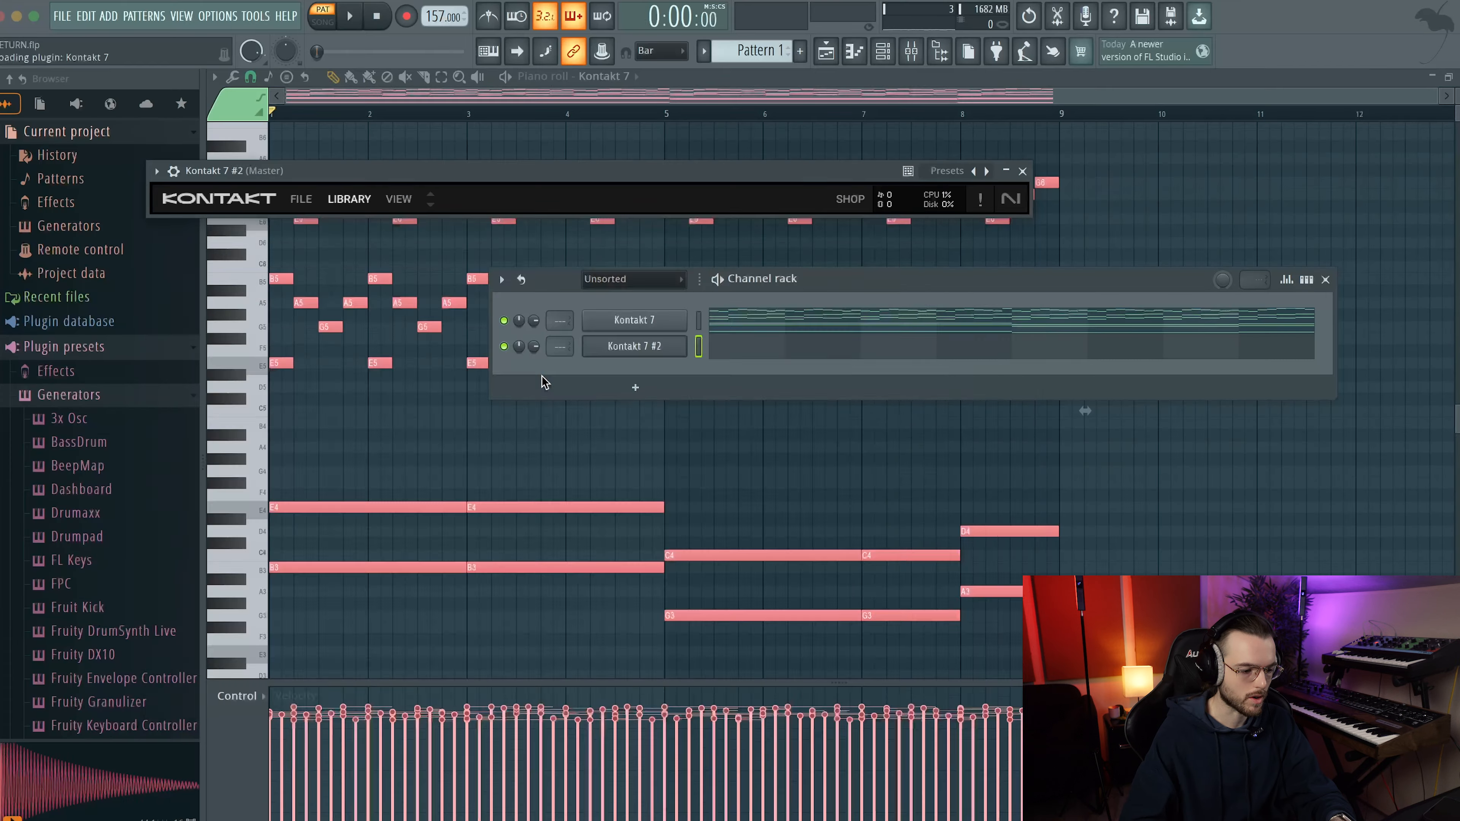
scroll(511, 373, down, 15)
scroll(509, 366, up, 5)
scroll(511, 373, up, 10)
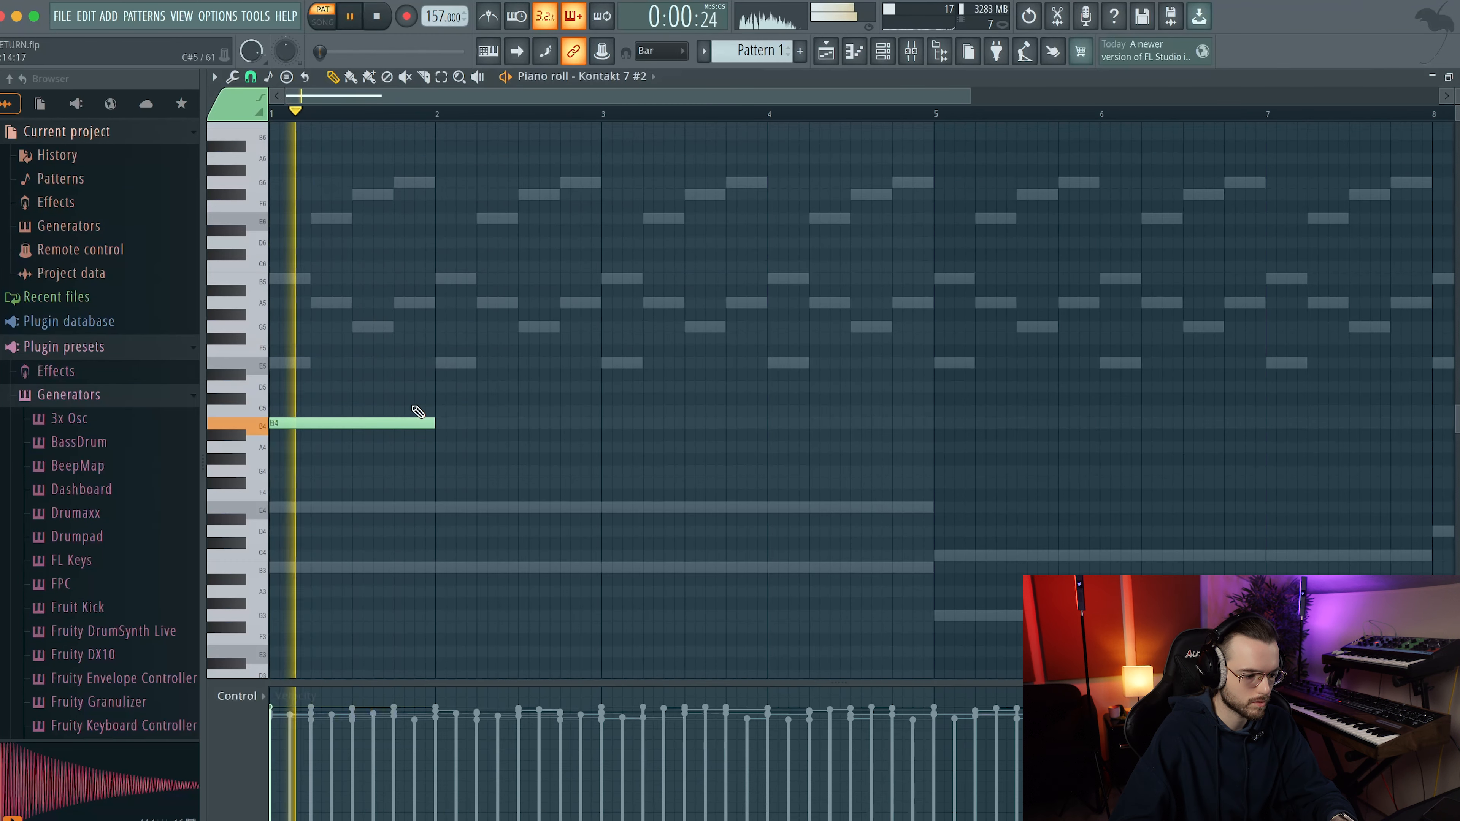
Draw a rising line of one-bar notes in the second instrument: B4, E5, F#5 and G5 across bars 1 to 4
ctrl+scroll(417, 412, up, 2)
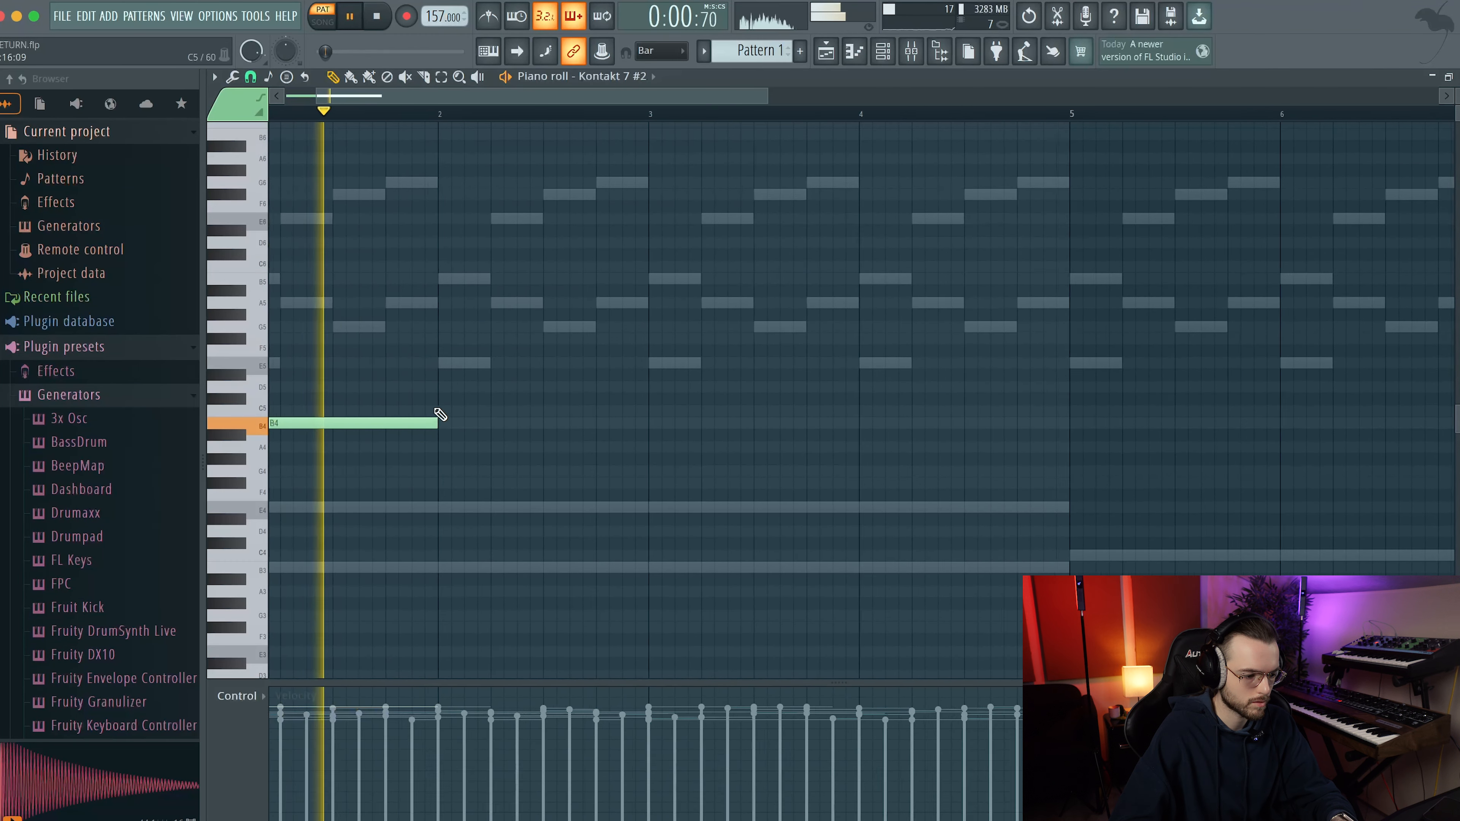
click(446, 363)
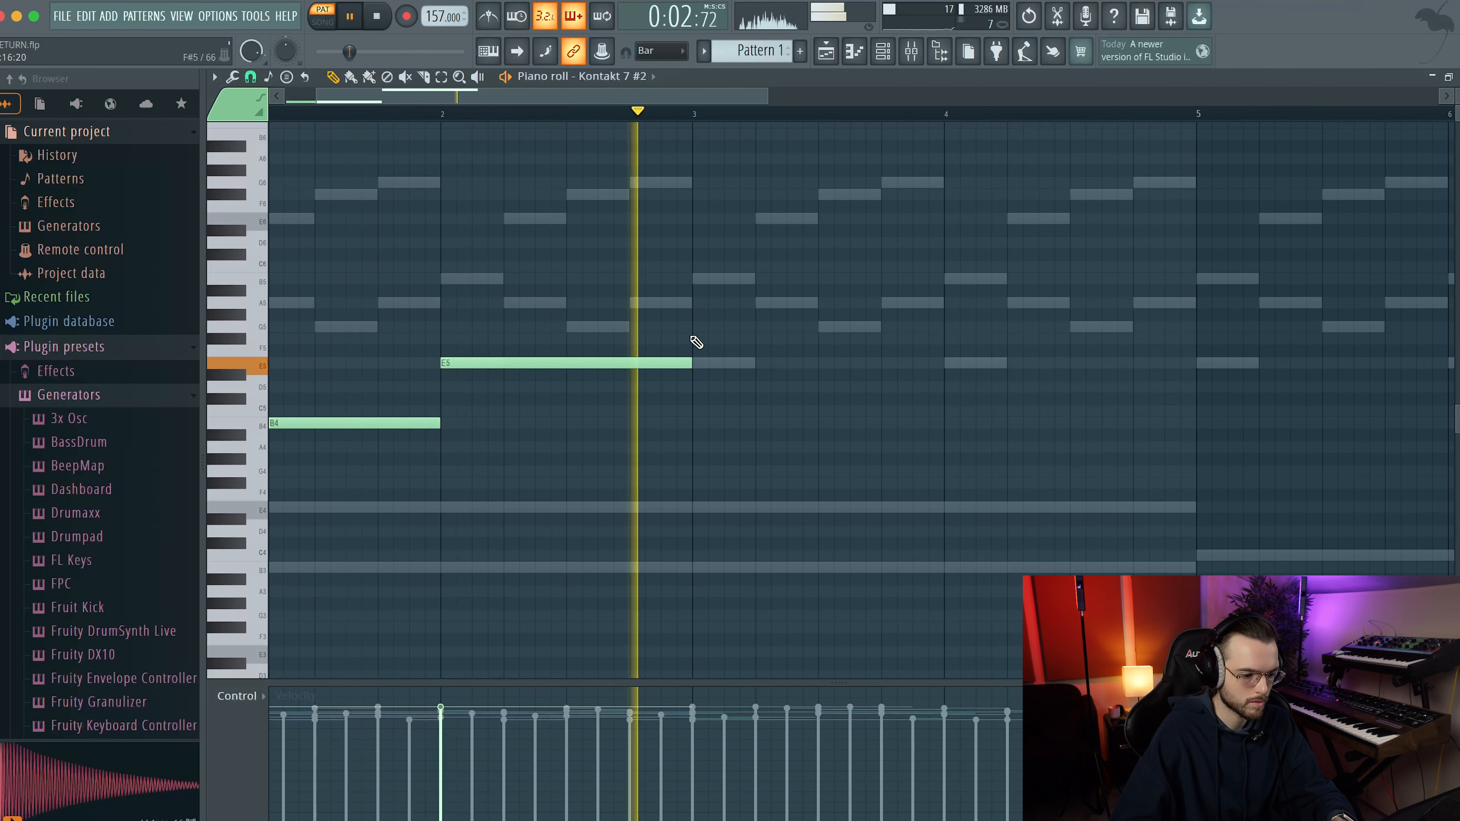
click(695, 339)
click(946, 327)
ctrl+scroll(1014, 326, down, 2)
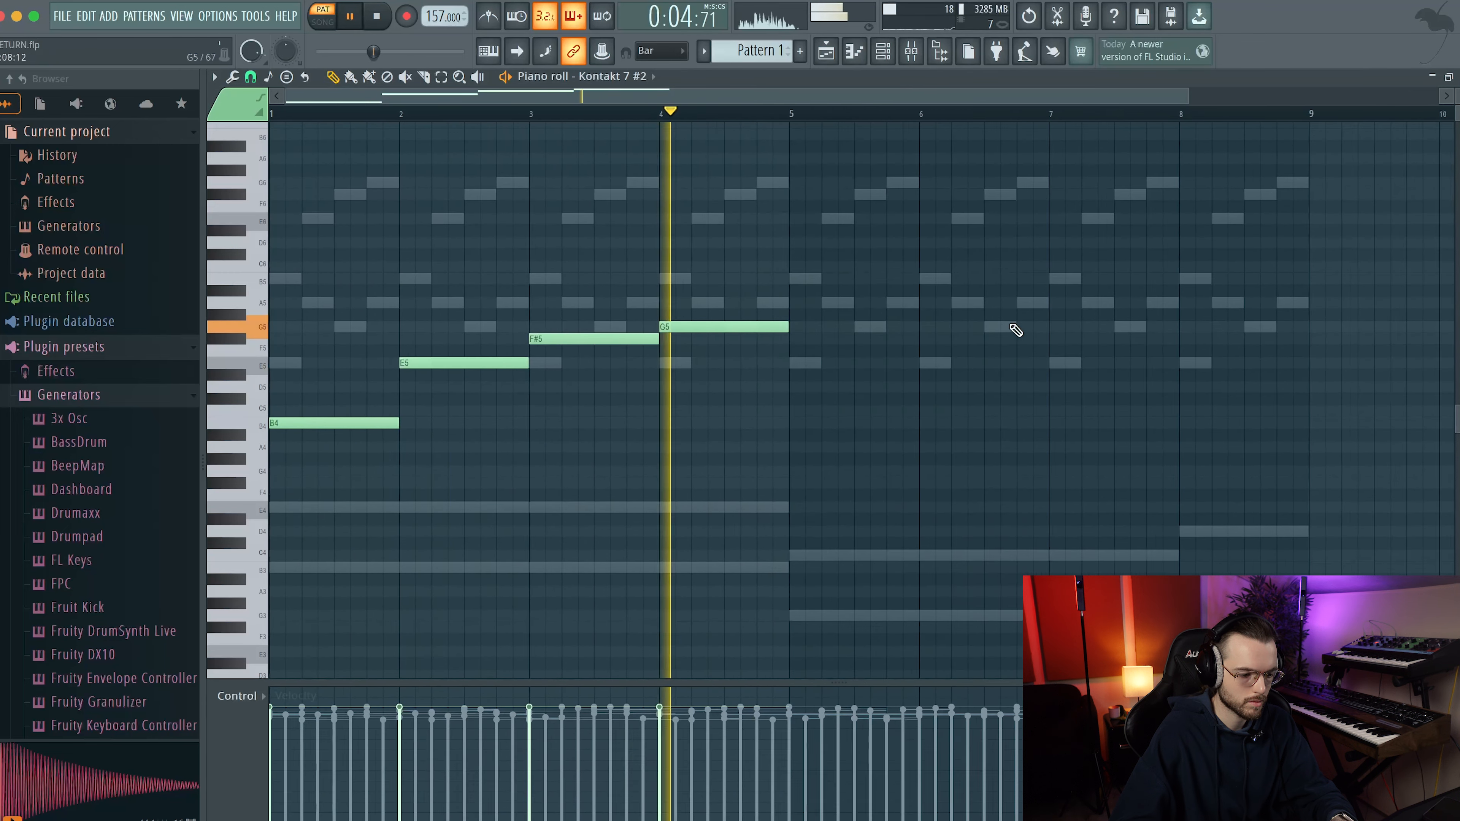
Repeat the rising line through bar 8 an octave higher, adding F#6 in bar 4's second half and ending on B6
key(ctrl+a)
key(ctrl+b)
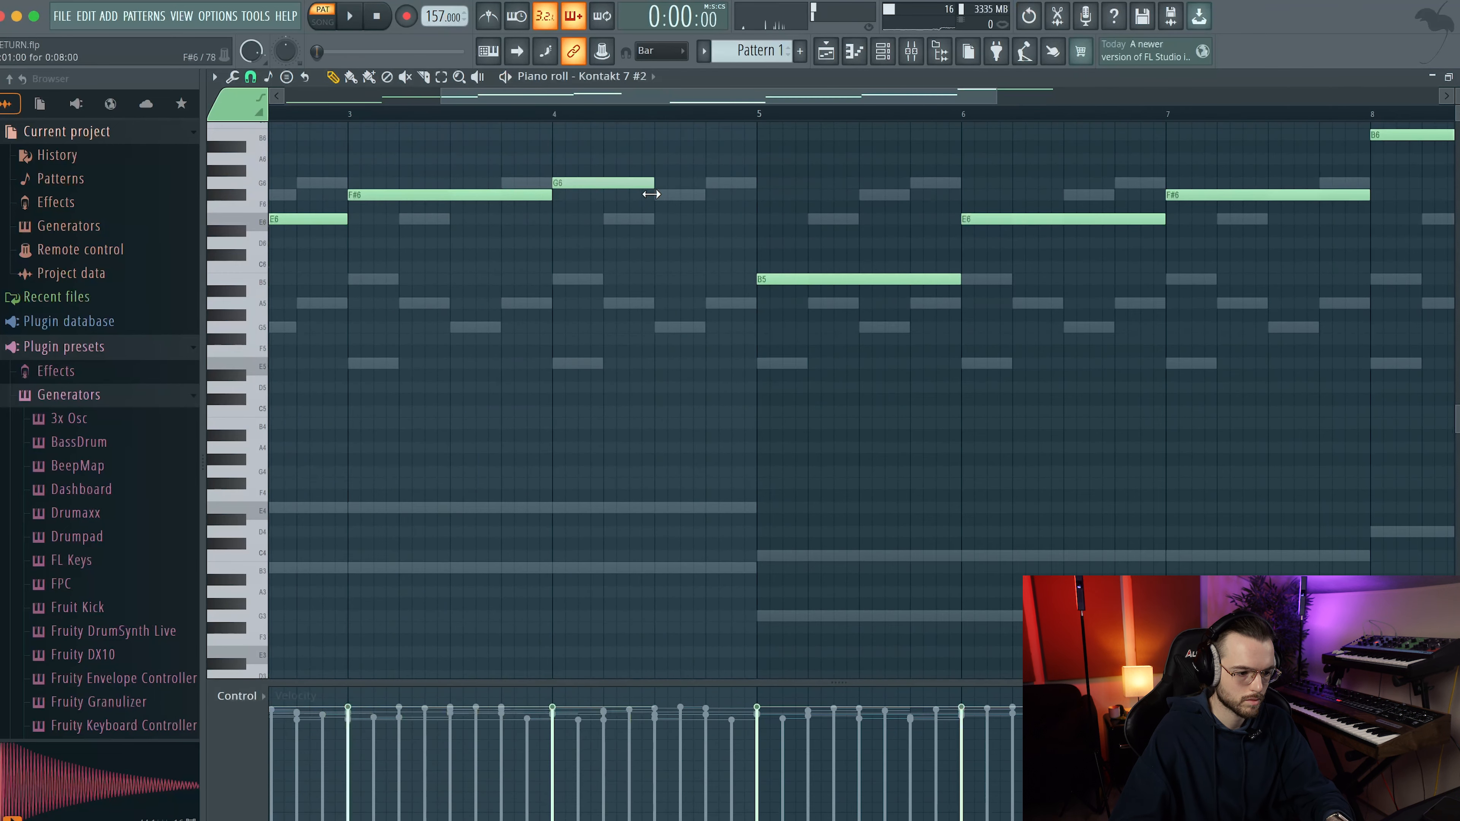
click(651, 194)
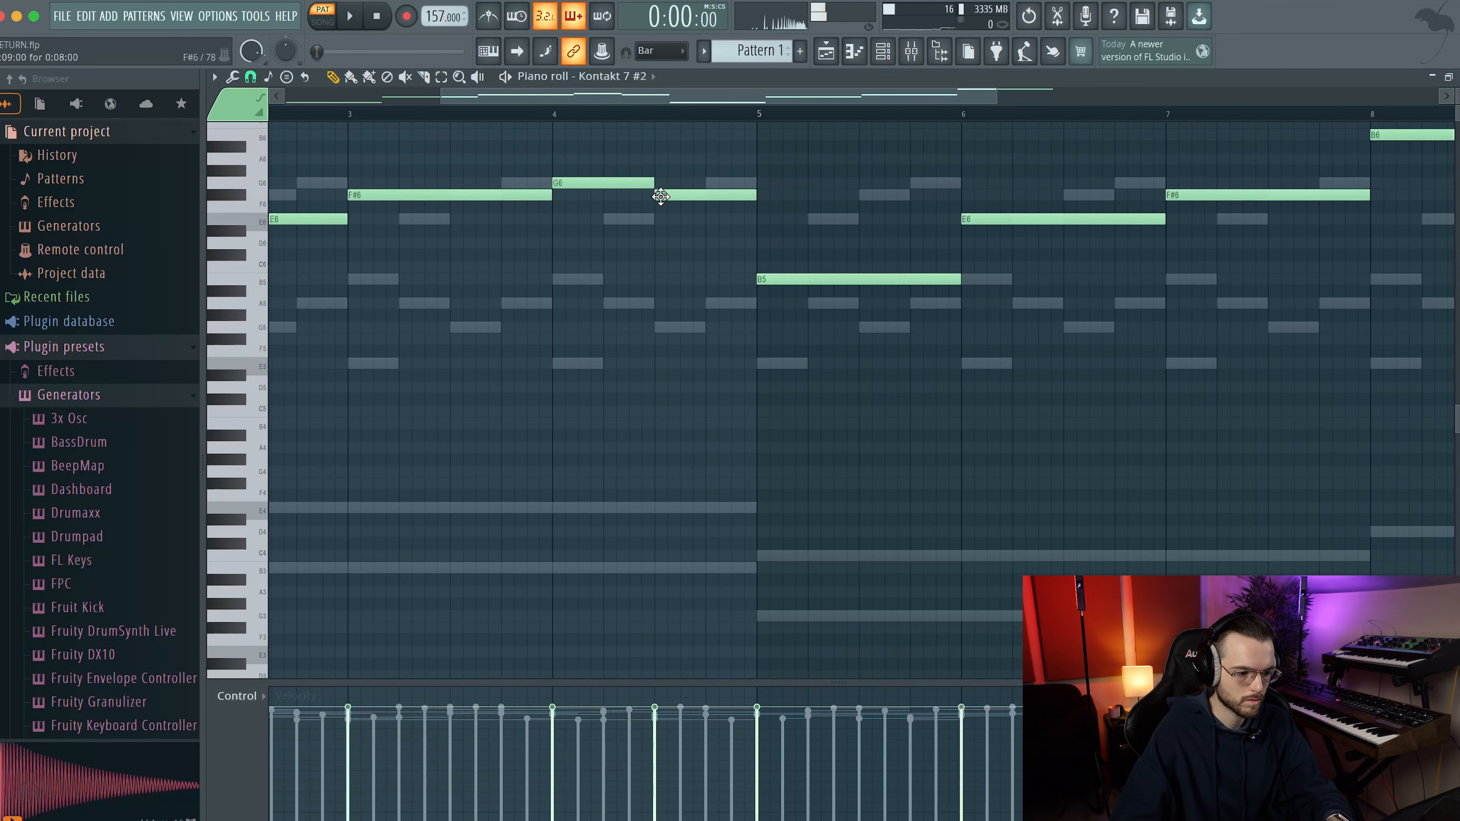
key(space)
Raise all the second instrument's note velocities to maximum and set its channel volume to 90%
ctrl+scroll(749, 251, down, 2)
scroll(849, 276, up, 1)
scroll(849, 276, up, 1)
ctrl+drag(1124, 189, 283, 407)
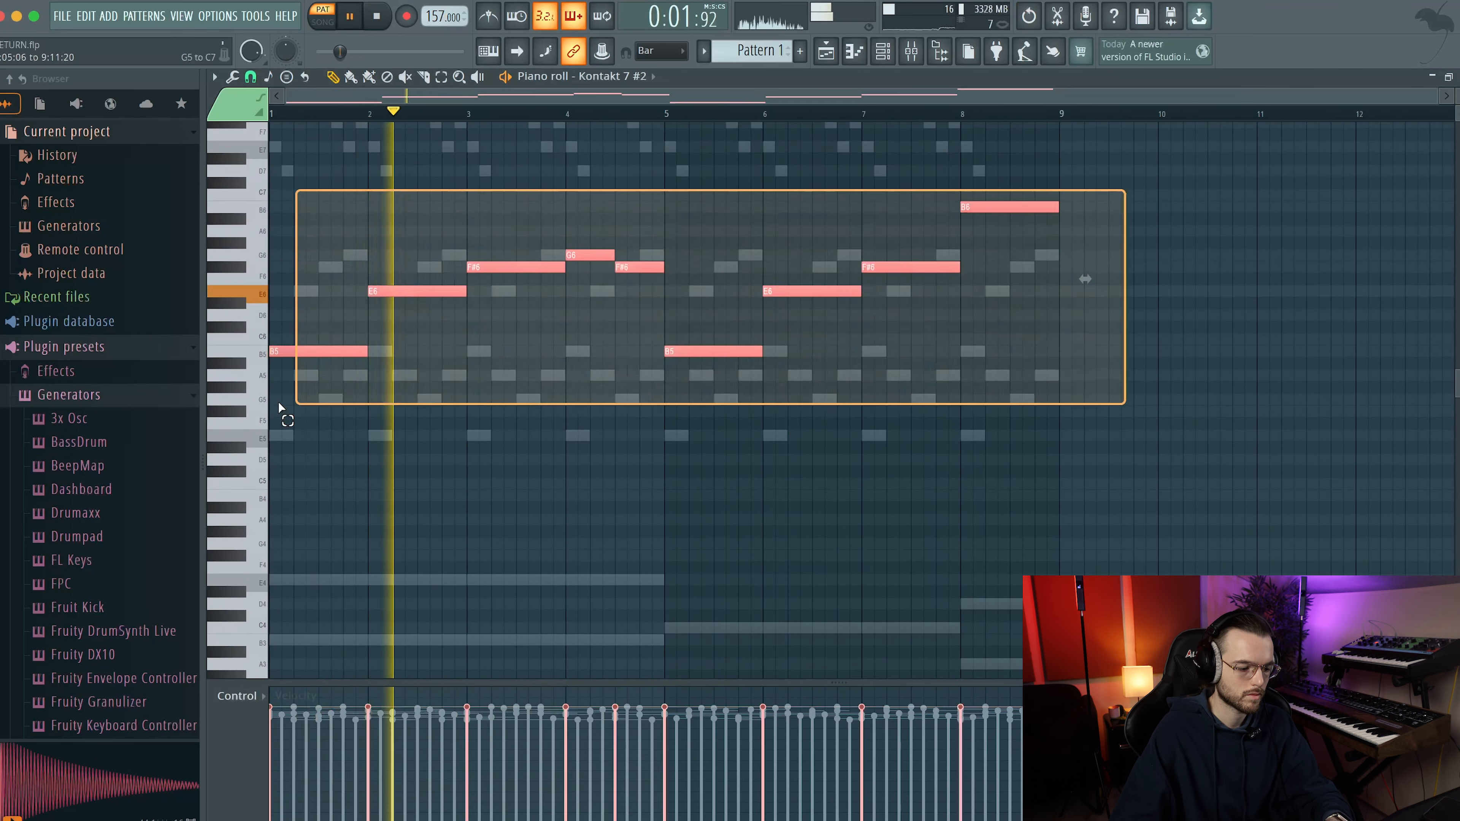
click(889, 54)
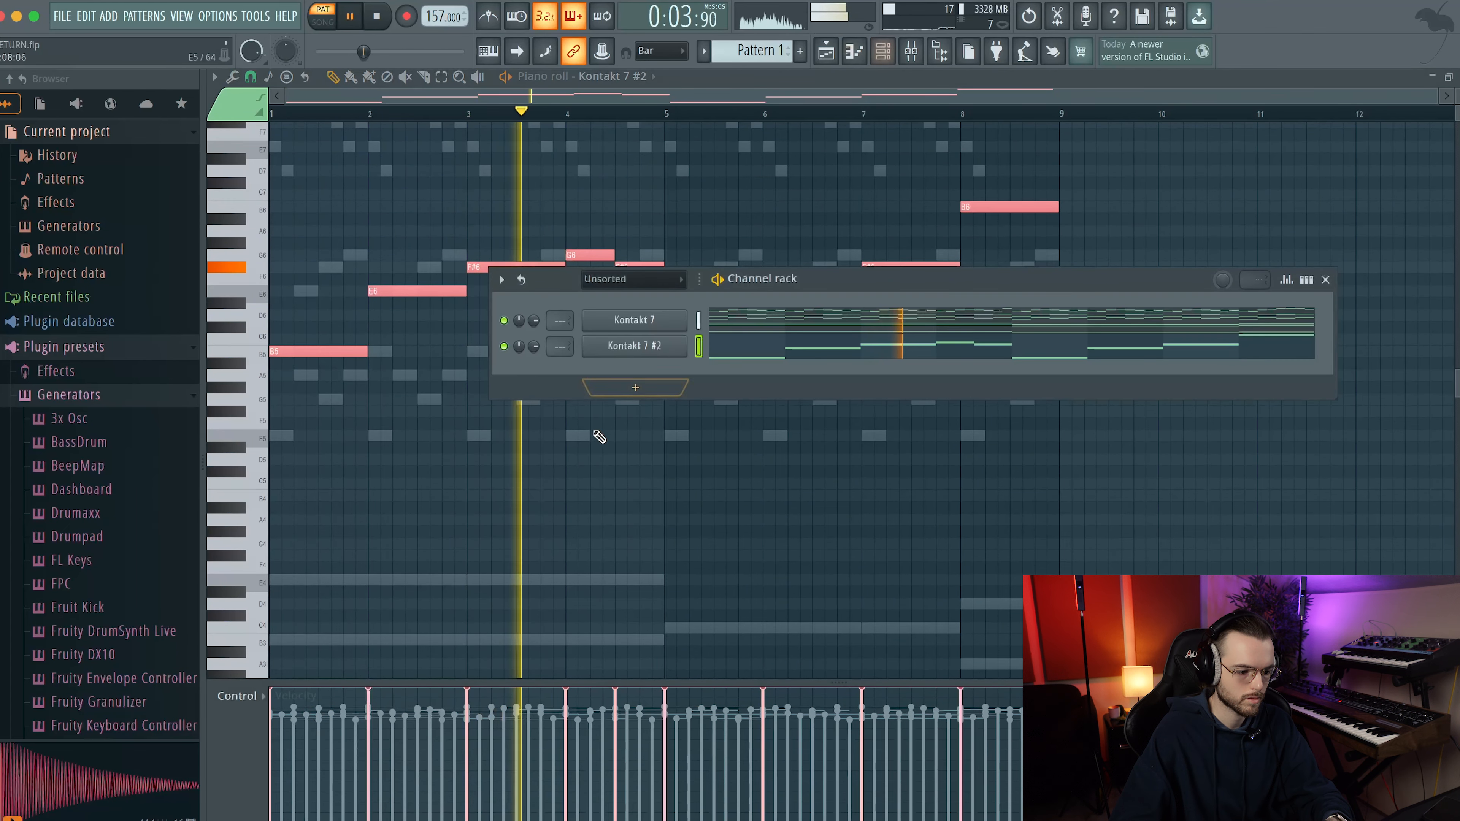
right_click(521, 347)
click(538, 355)
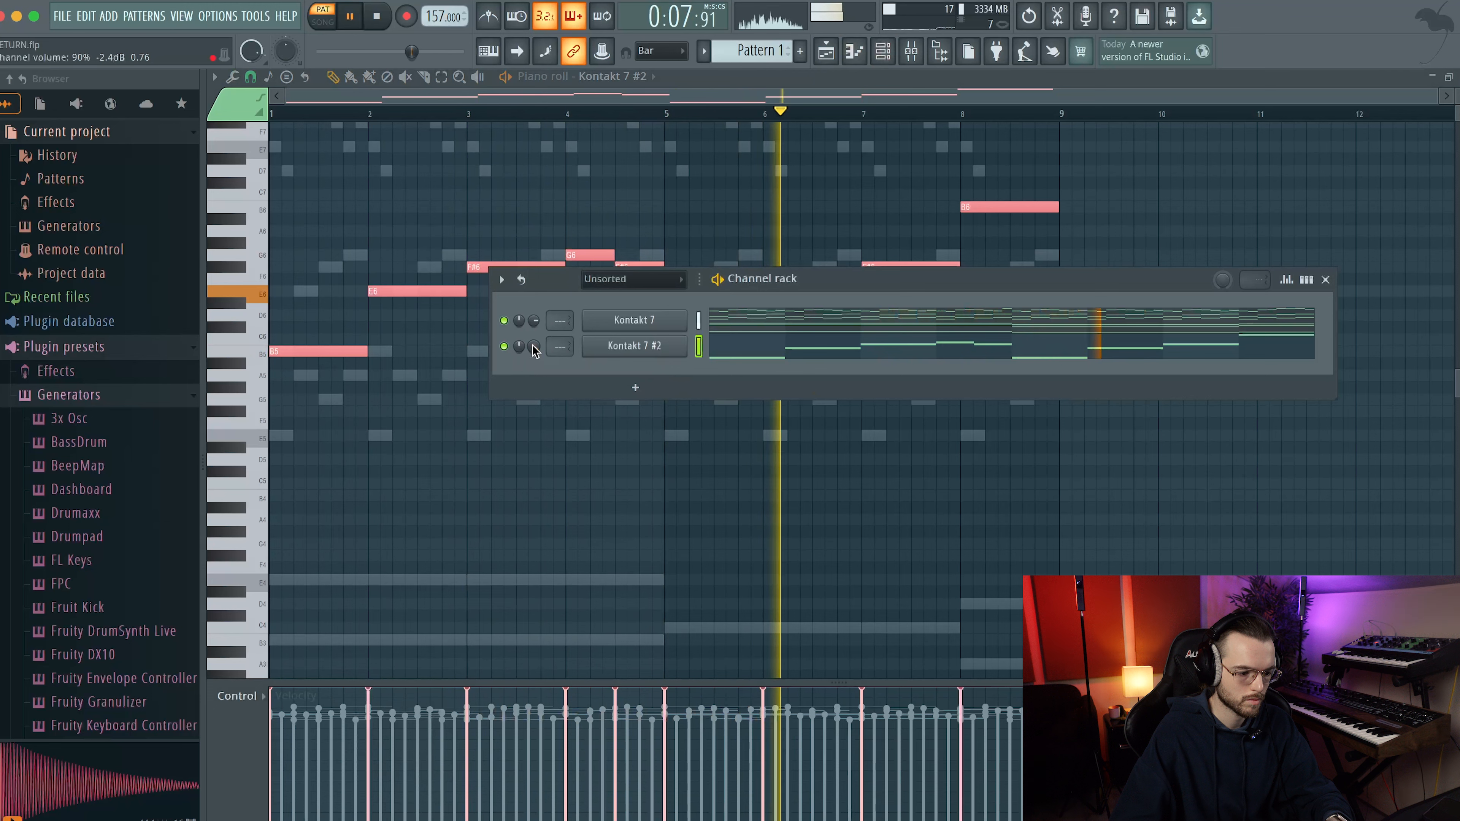
click(1323, 282)
Clone the Kontakt 7 #2 channel and fill eight bars of the copy with a repeating E5, F#5, G5, F#5 pattern
scroll(1092, 273, up, 2)
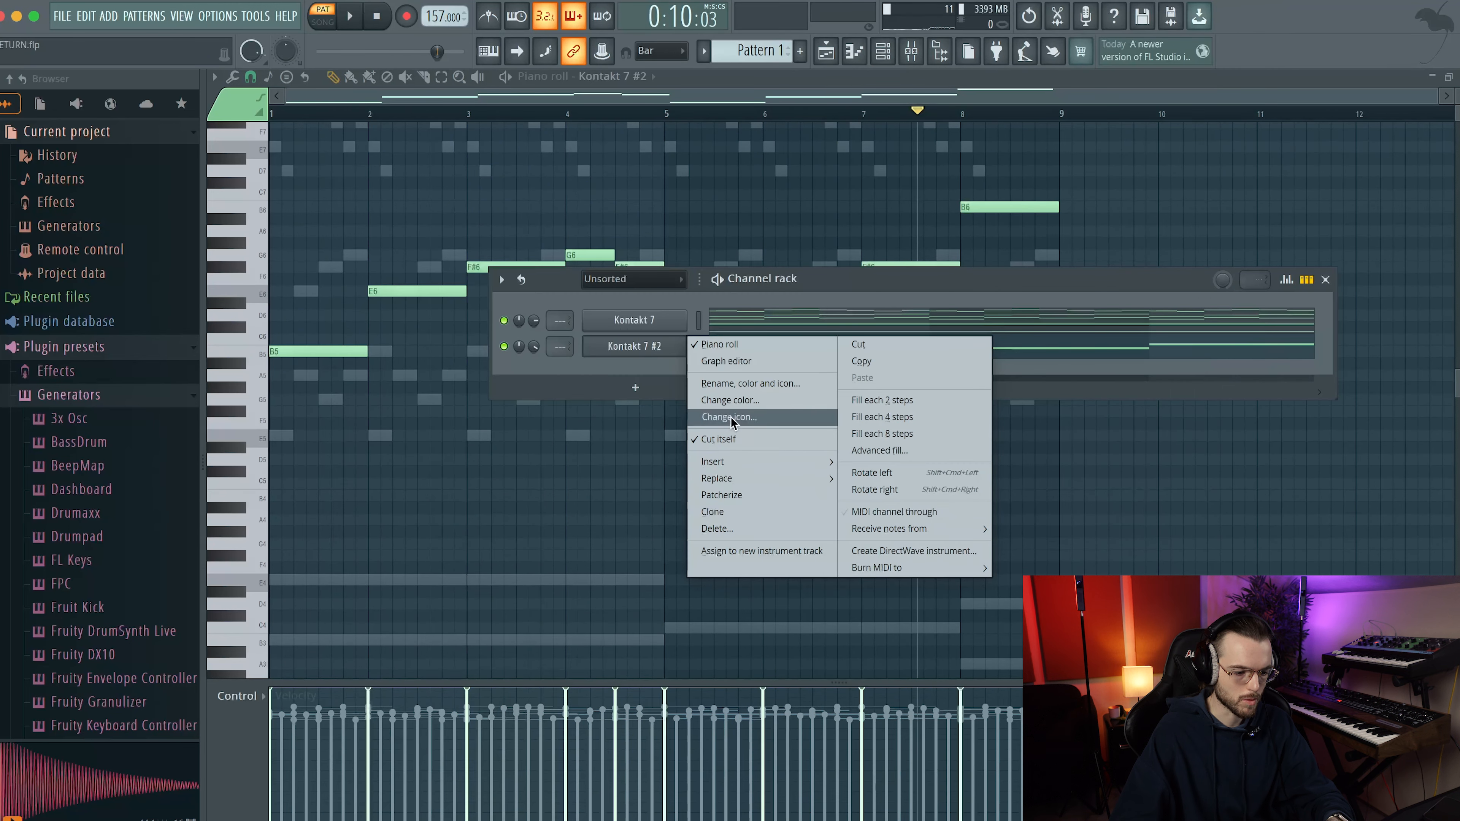
mouse_move(730, 482)
click(636, 385)
right_click(681, 345)
click(734, 517)
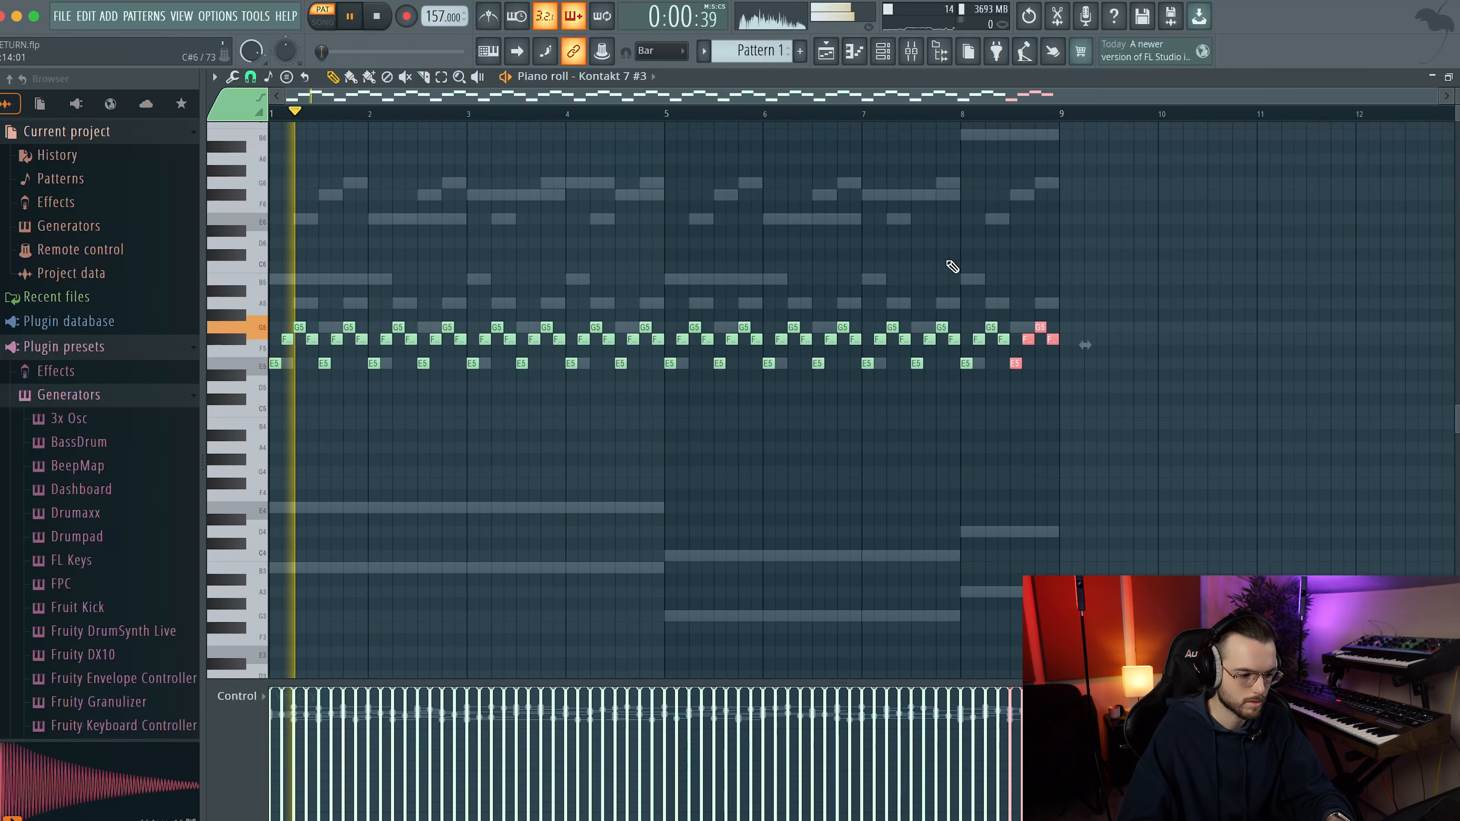
Try the repeating E5, F#5, G5 pattern one octave lower, and return it to its original octave
drag(1164, 250, 278, 418)
key(ctrl+Down)
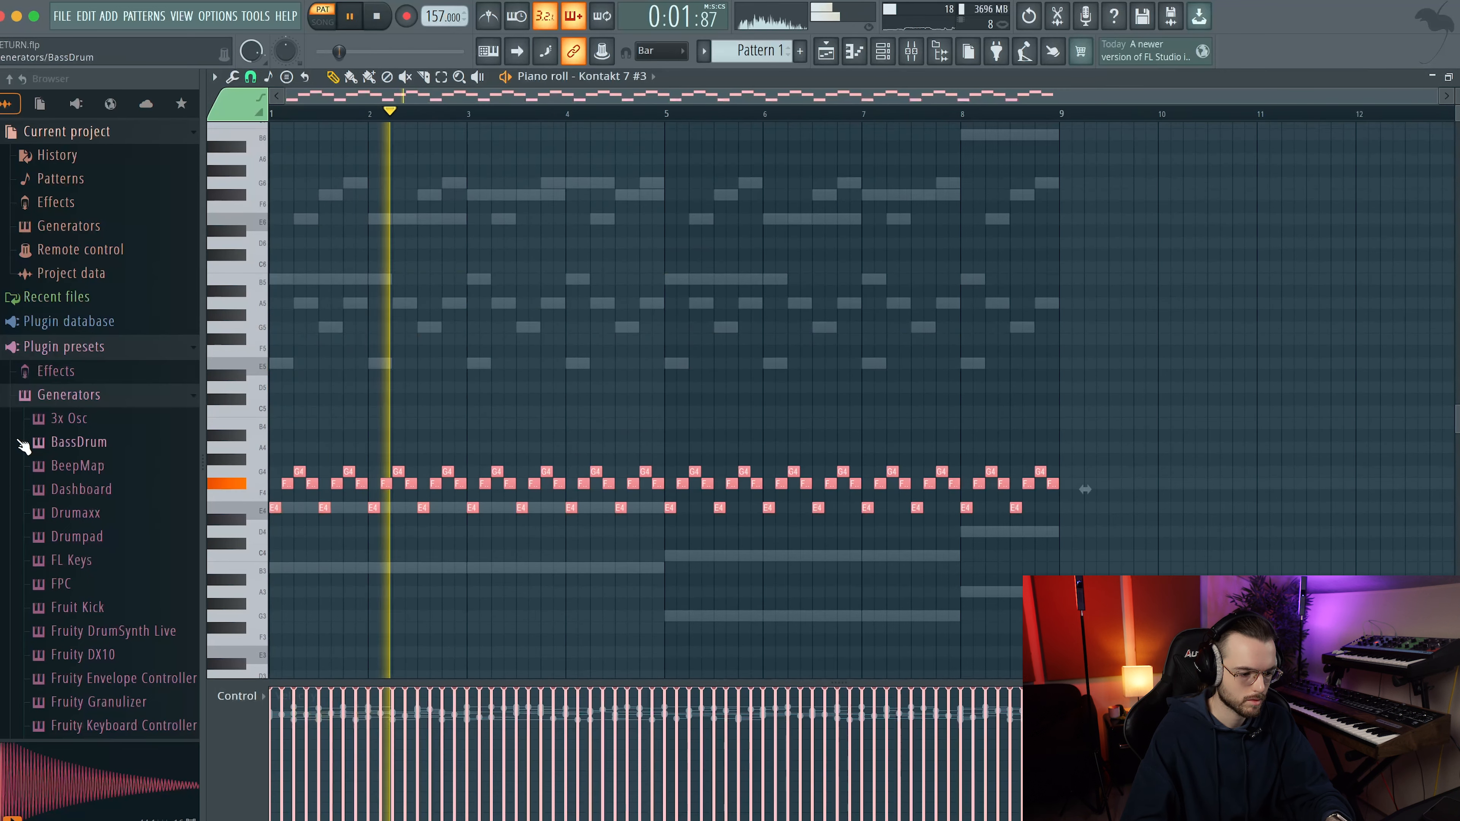
key(ctrl+Up)
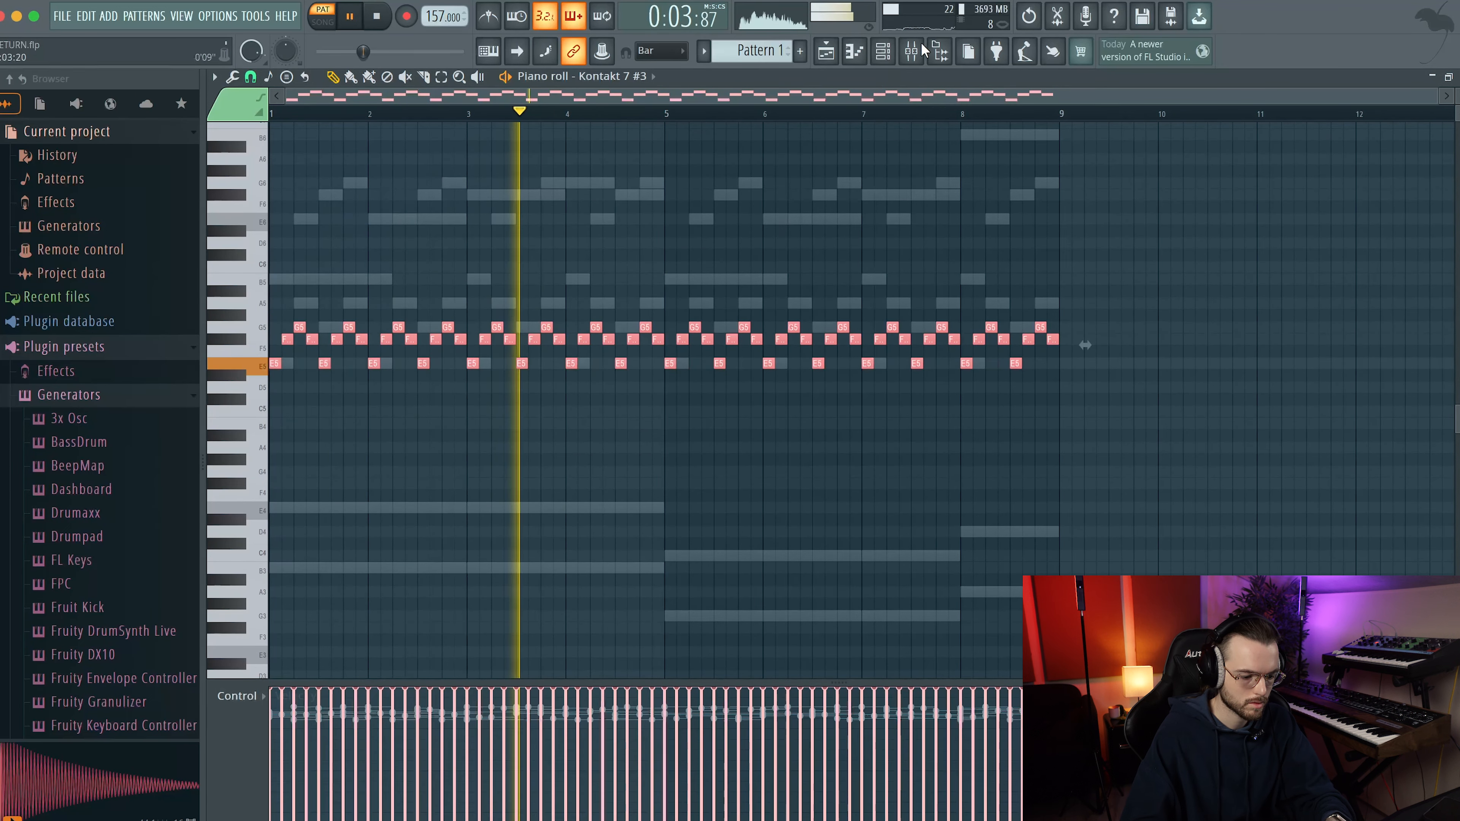
Lower the velocities of the repeating half-beat pattern and randomize them with bipolar variation
key(F6)
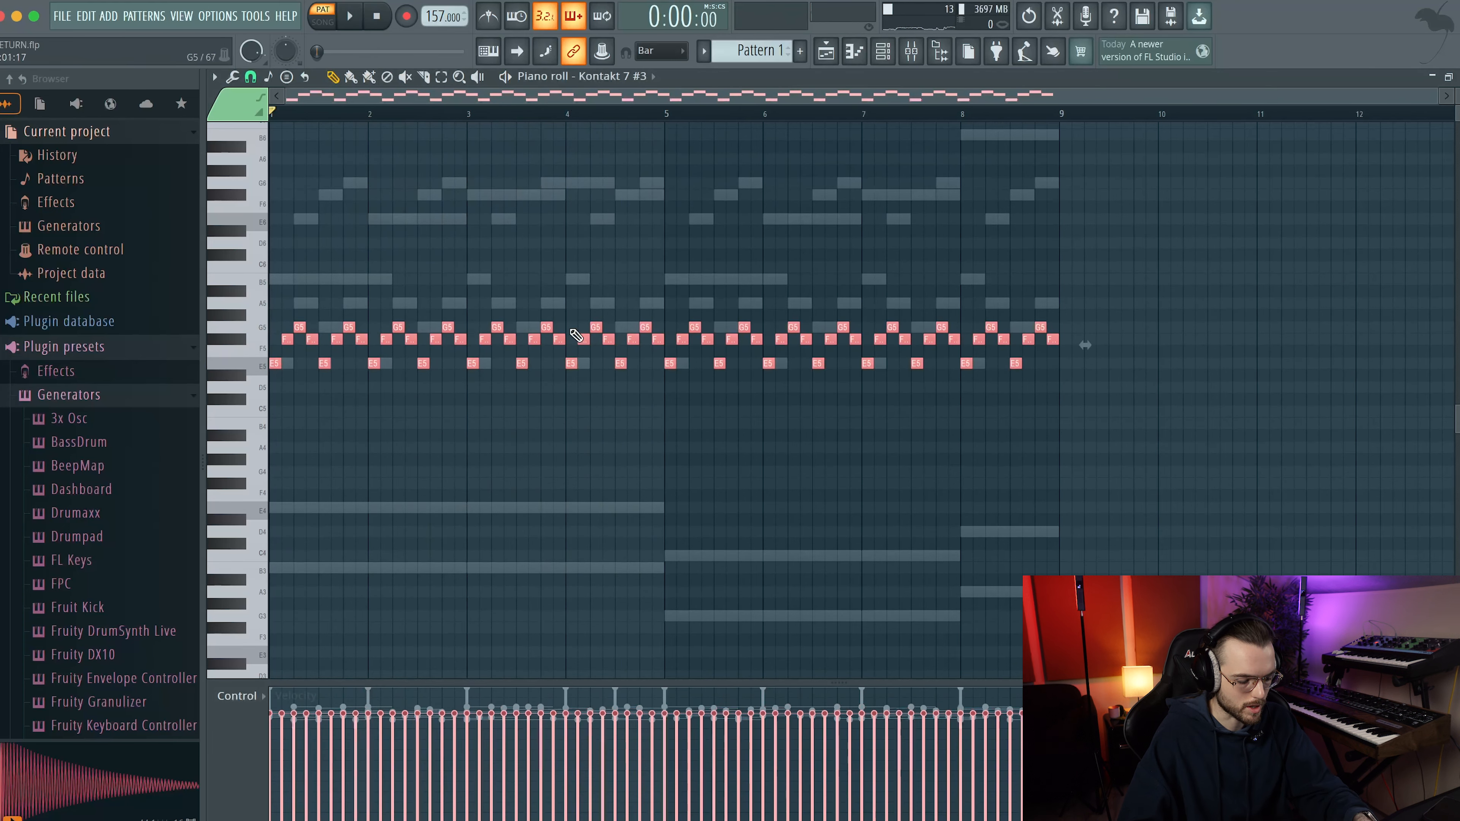
key(alt+r)
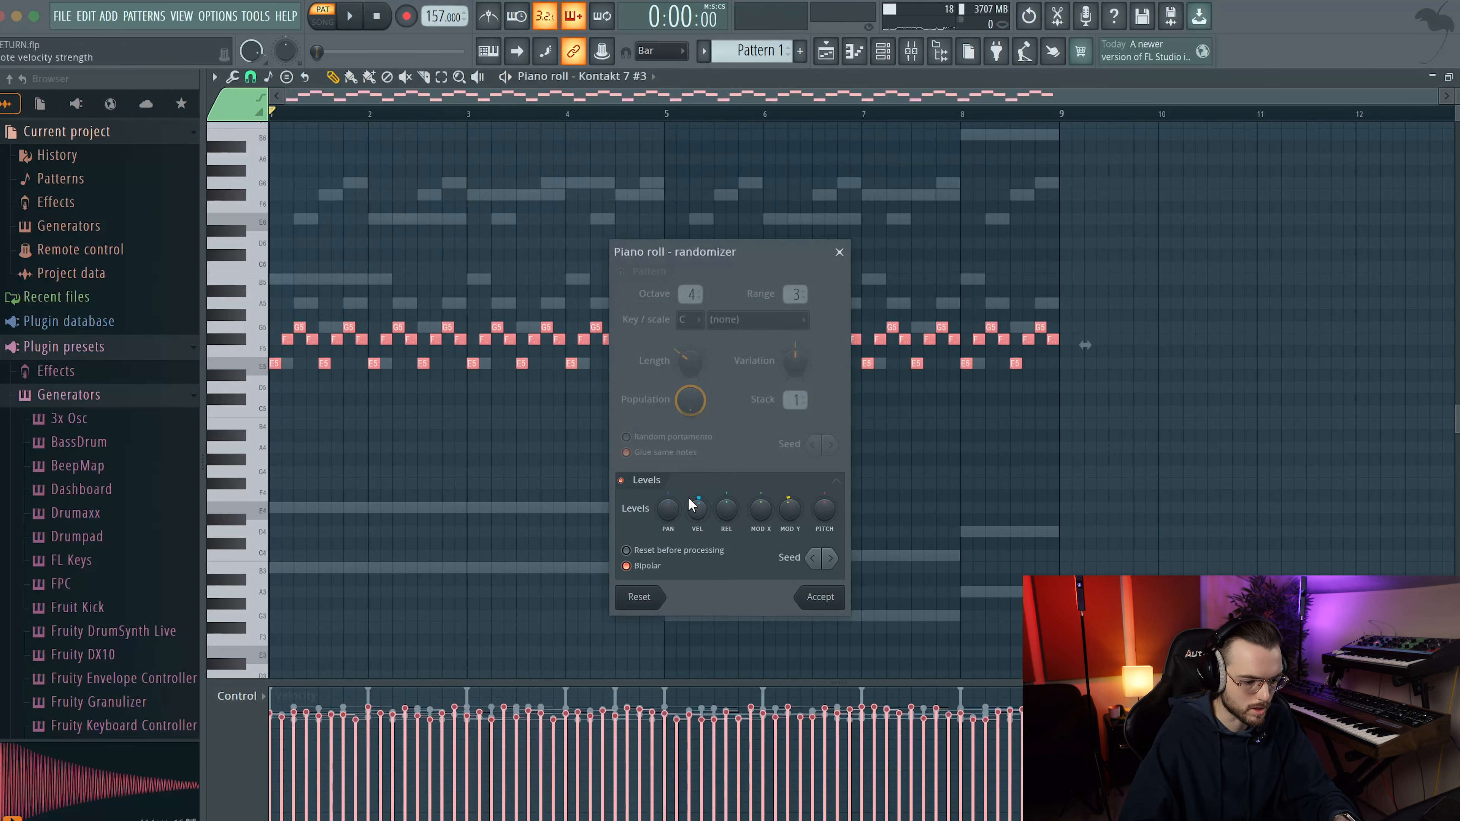
key(space)
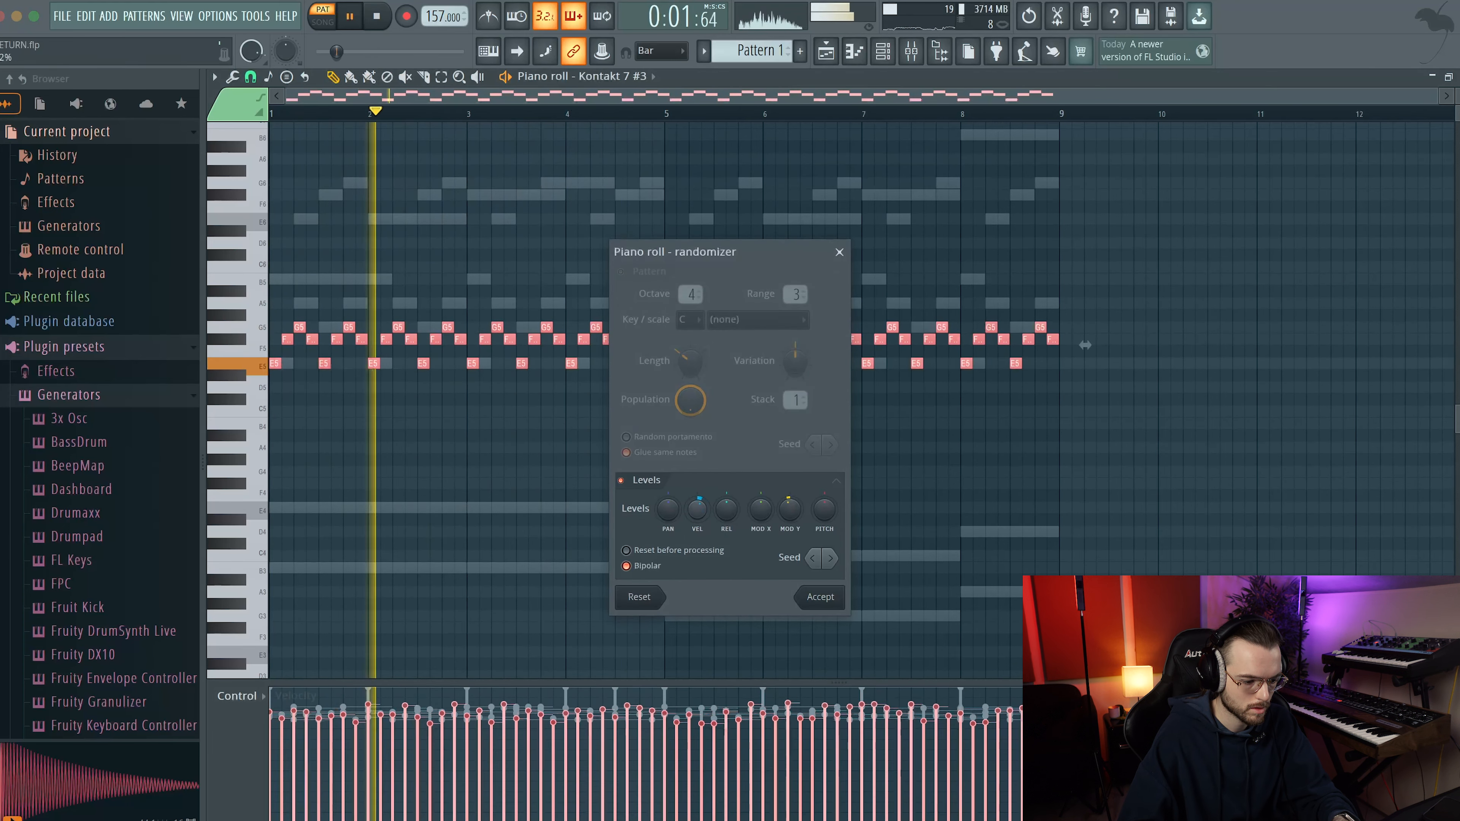
Search the generators for "ko" and add a fourth Kontakt 7 instrument
text(ko)
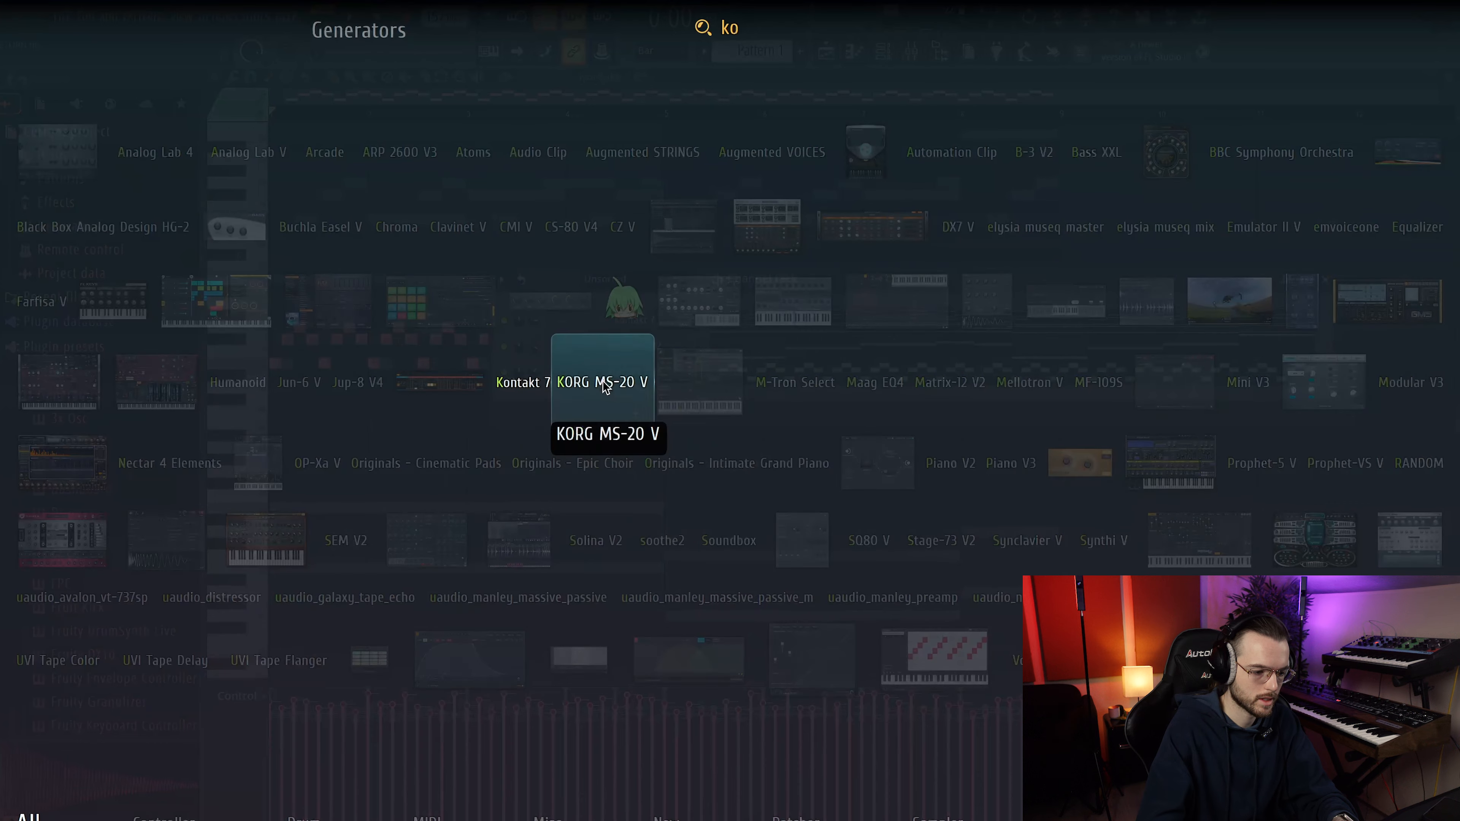
click(524, 384)
scroll(353, 307, down, 10)
scroll(353, 306, up, 4)
In Kontakt 7 #4, write held E6 notes and F#6 notes entering half a beat later across eight bars, plus a B5 from bar 1's second beat
click(333, 308)
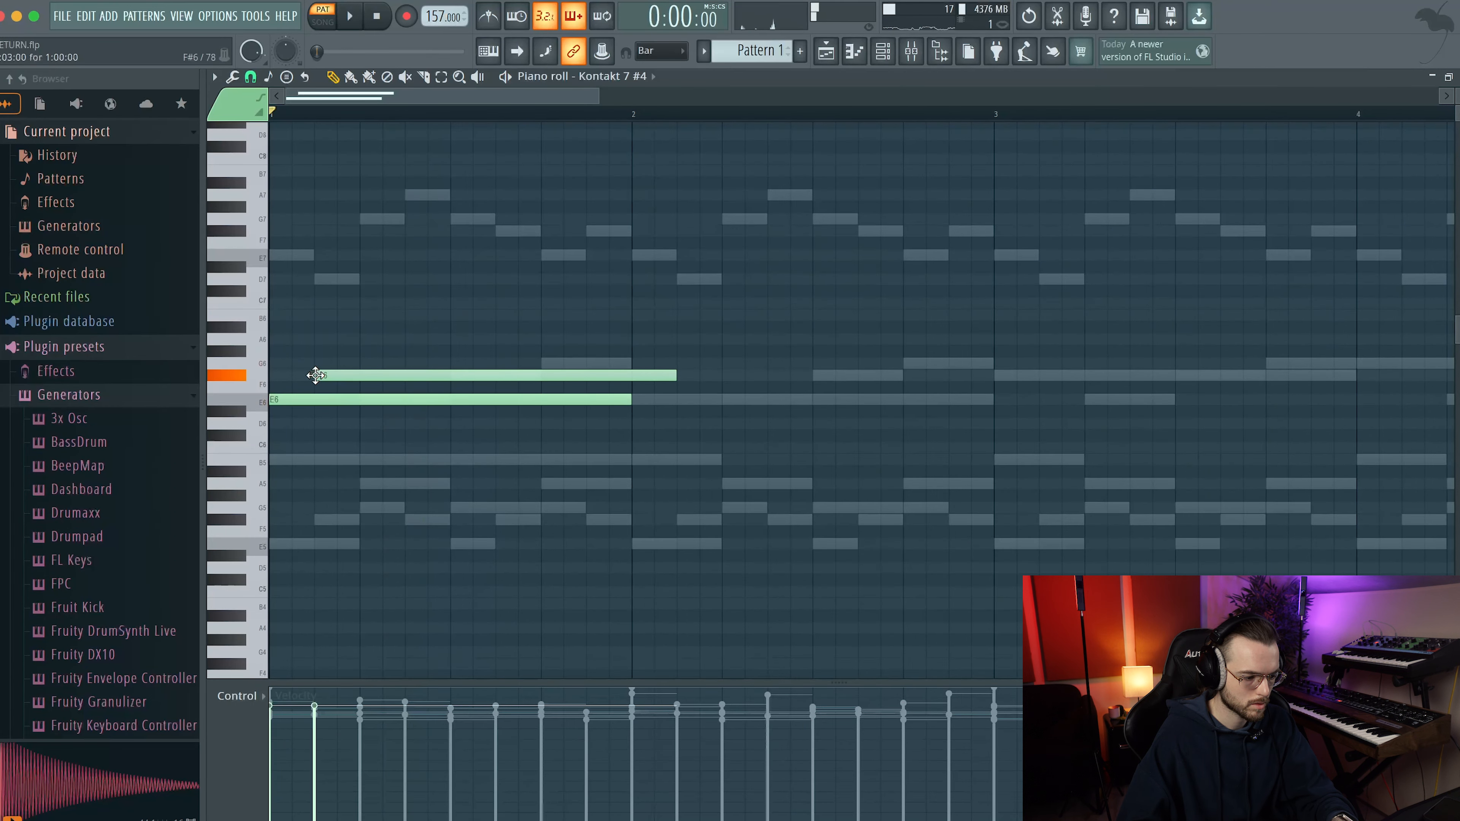
key(space)
key(space)
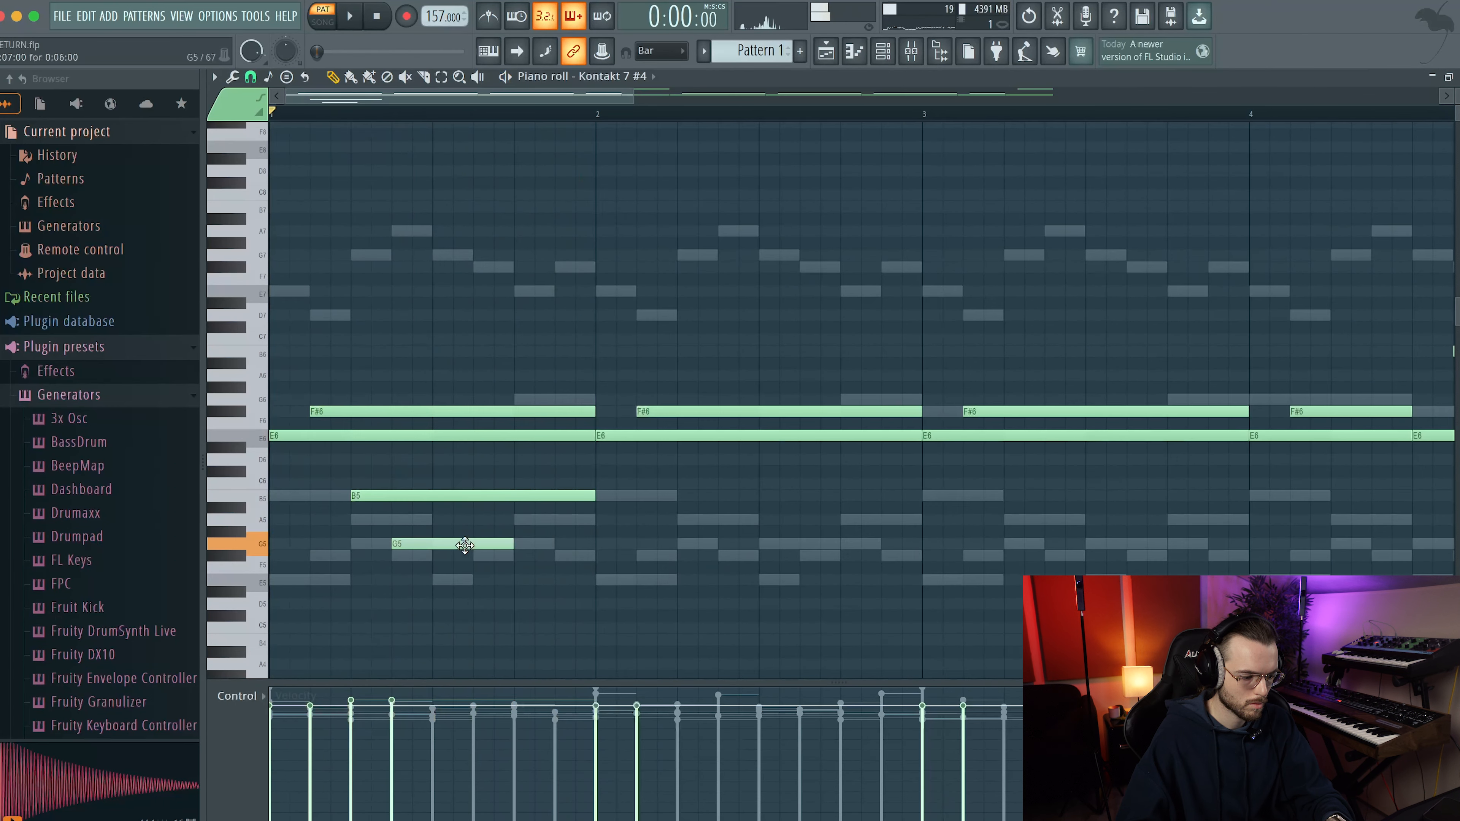
key(space)
key(space)
right_click(494, 544)
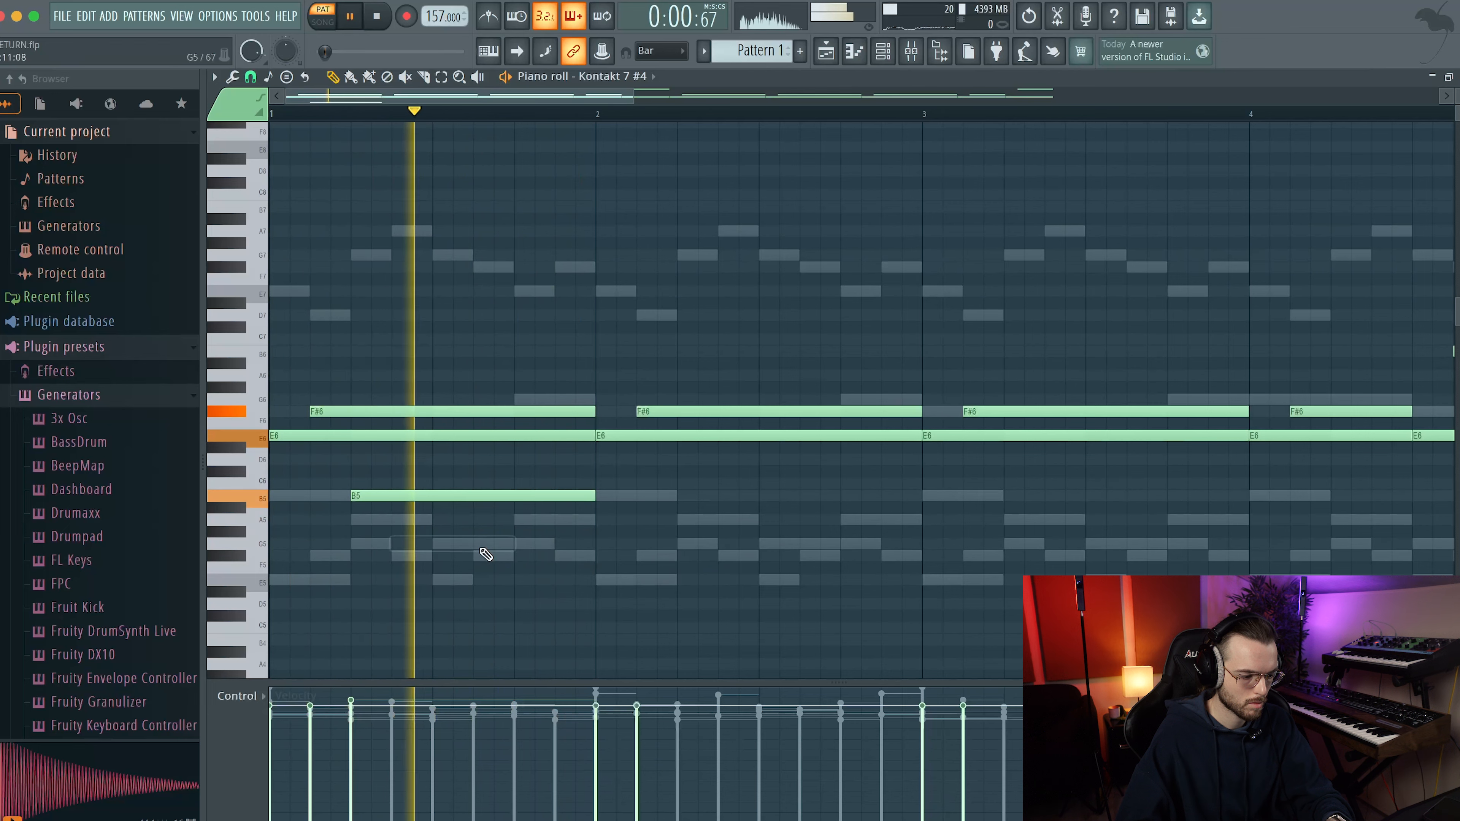
Add B5 notes to bars 2, 3 and 4, each starting on the second beat and held to the bar's end
click(686, 496)
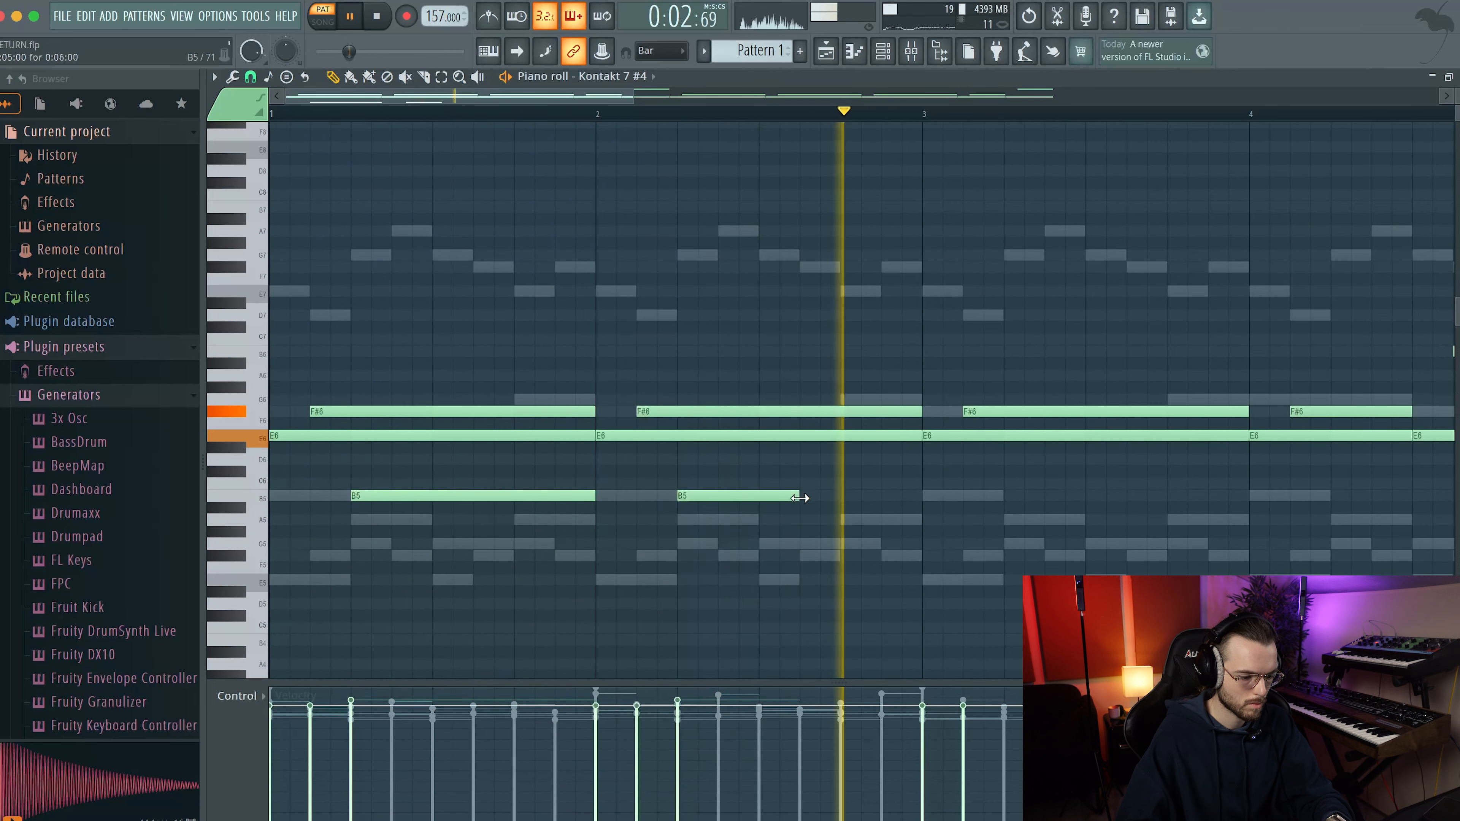
scroll(899, 519, down, 2)
drag(705, 478, 395, 537)
mouse_move(413, 495)
mouse_down()
mouse_move(584, 506)
mouse_move(876, 482)
mouse_move(874, 494)
mouse_move(368, 544)
mouse_up()
key(space)
scroll(762, 494, down, 2)
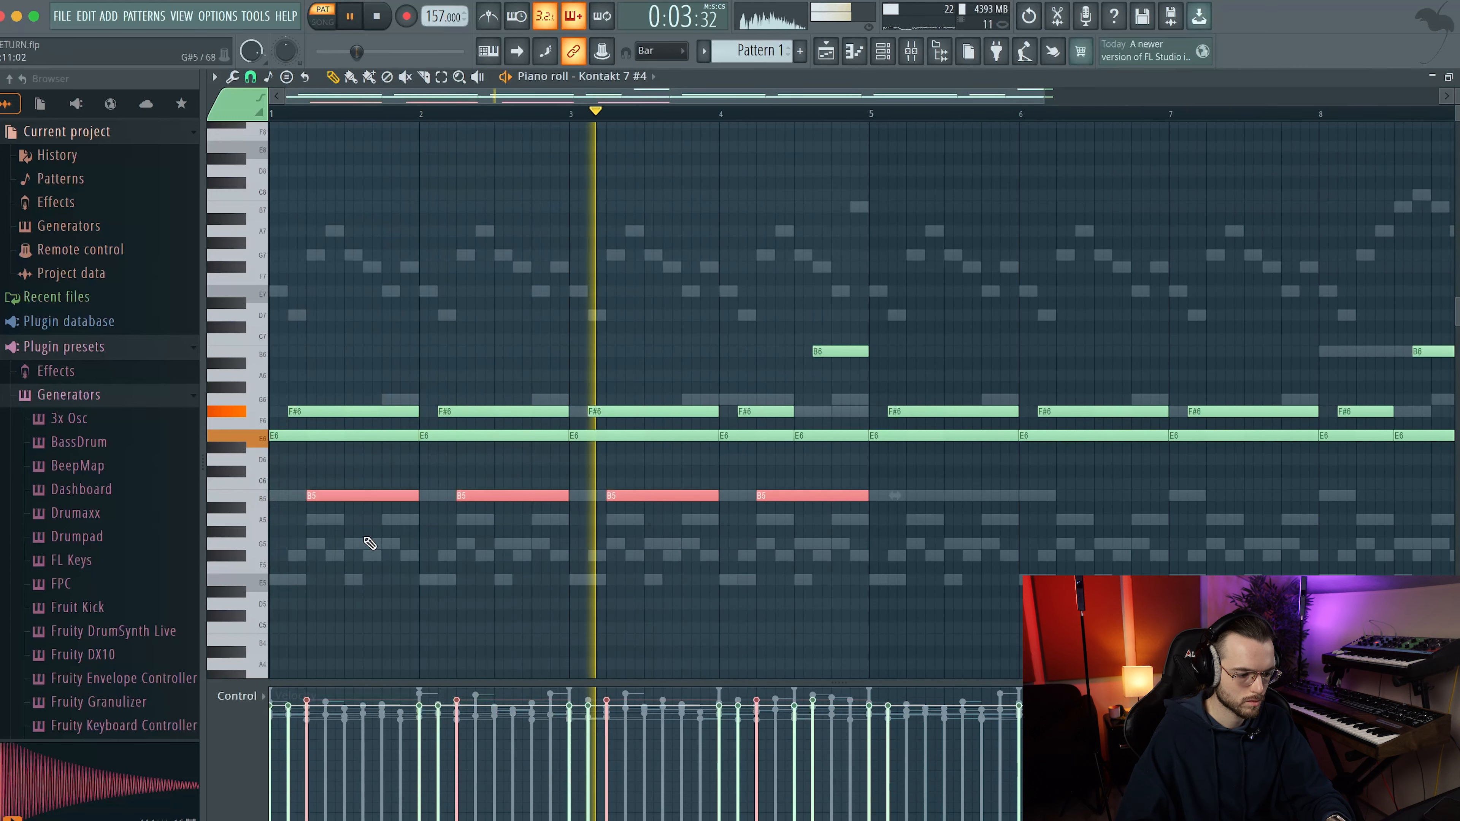
Copy the four B5 notes into bars 5 to 8
scroll(366, 538, down, 2)
mouse_move(353, 494)
mouse_down()
mouse_move(822, 495)
mouse_move(802, 495)
mouse_up()
super+click(792, 477)
Vary bar 8 of the melody by raising its F#6 to B6 and lowering its last B6 to G6, and play it back
scroll(1050, 483, up, 3)
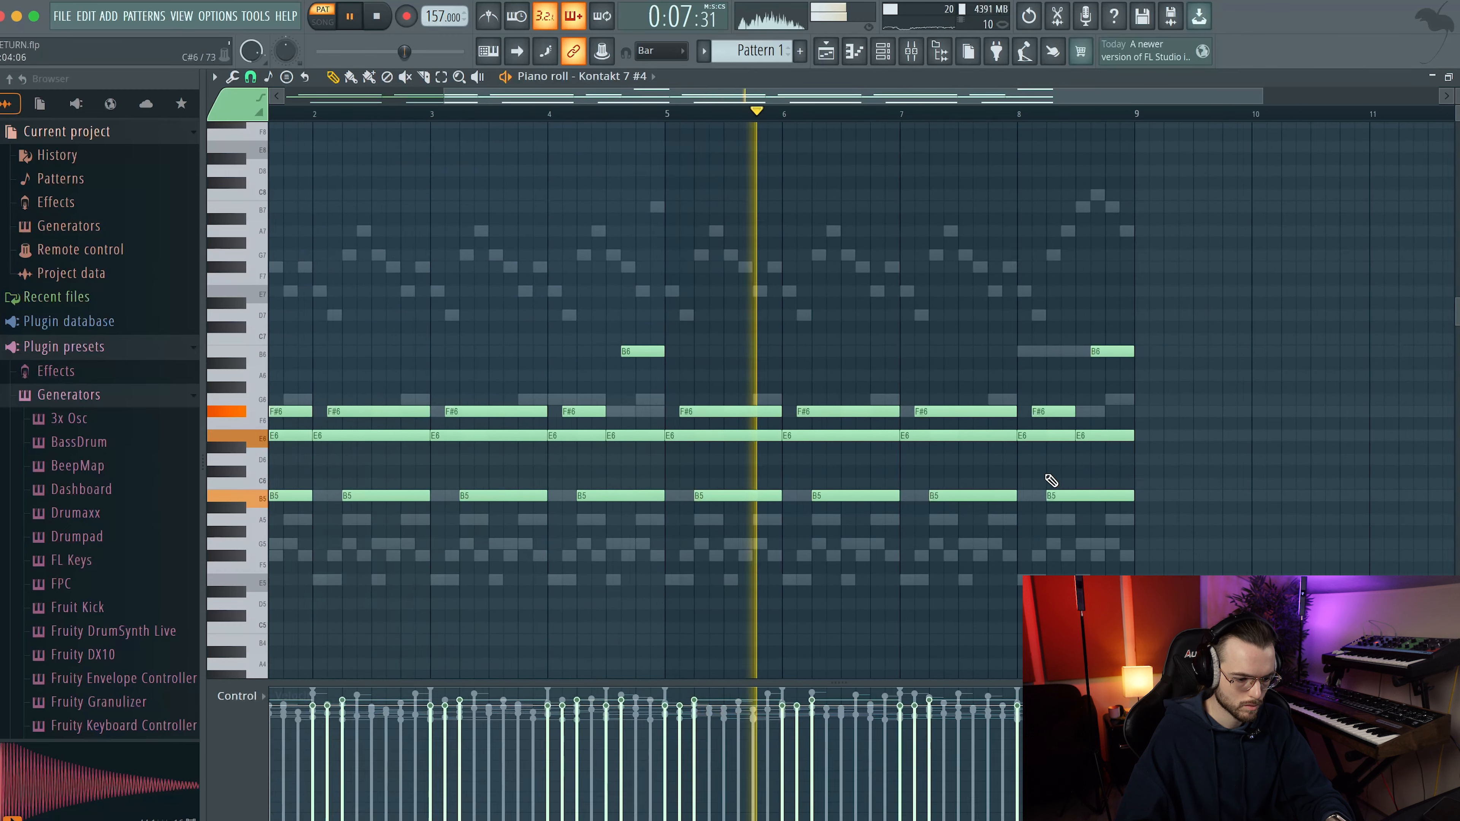
scroll(1161, 474, up, 4)
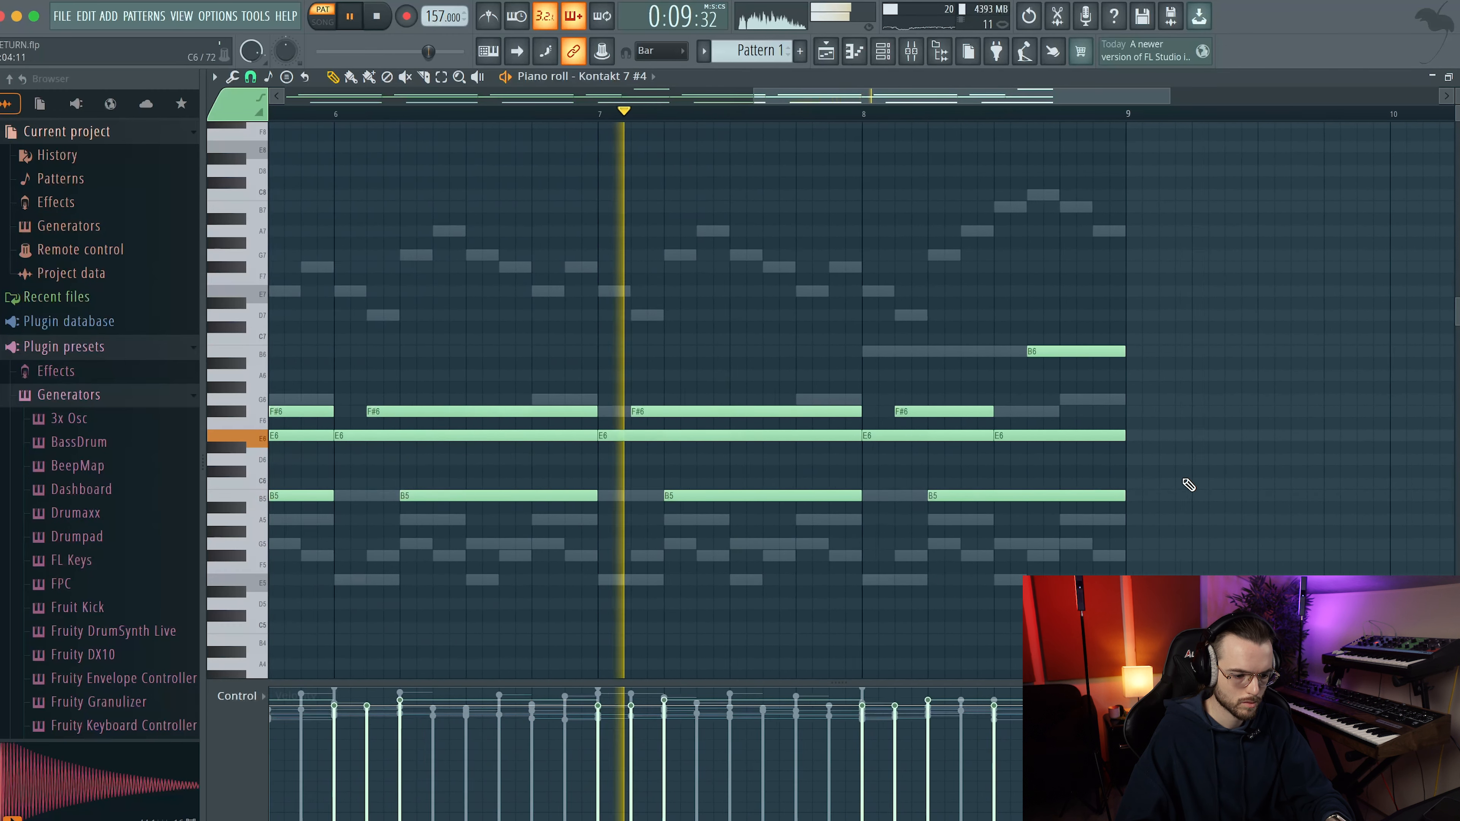
drag(879, 411, 873, 340)
drag(1042, 362, 1032, 400)
key(space)
click(821, 114)
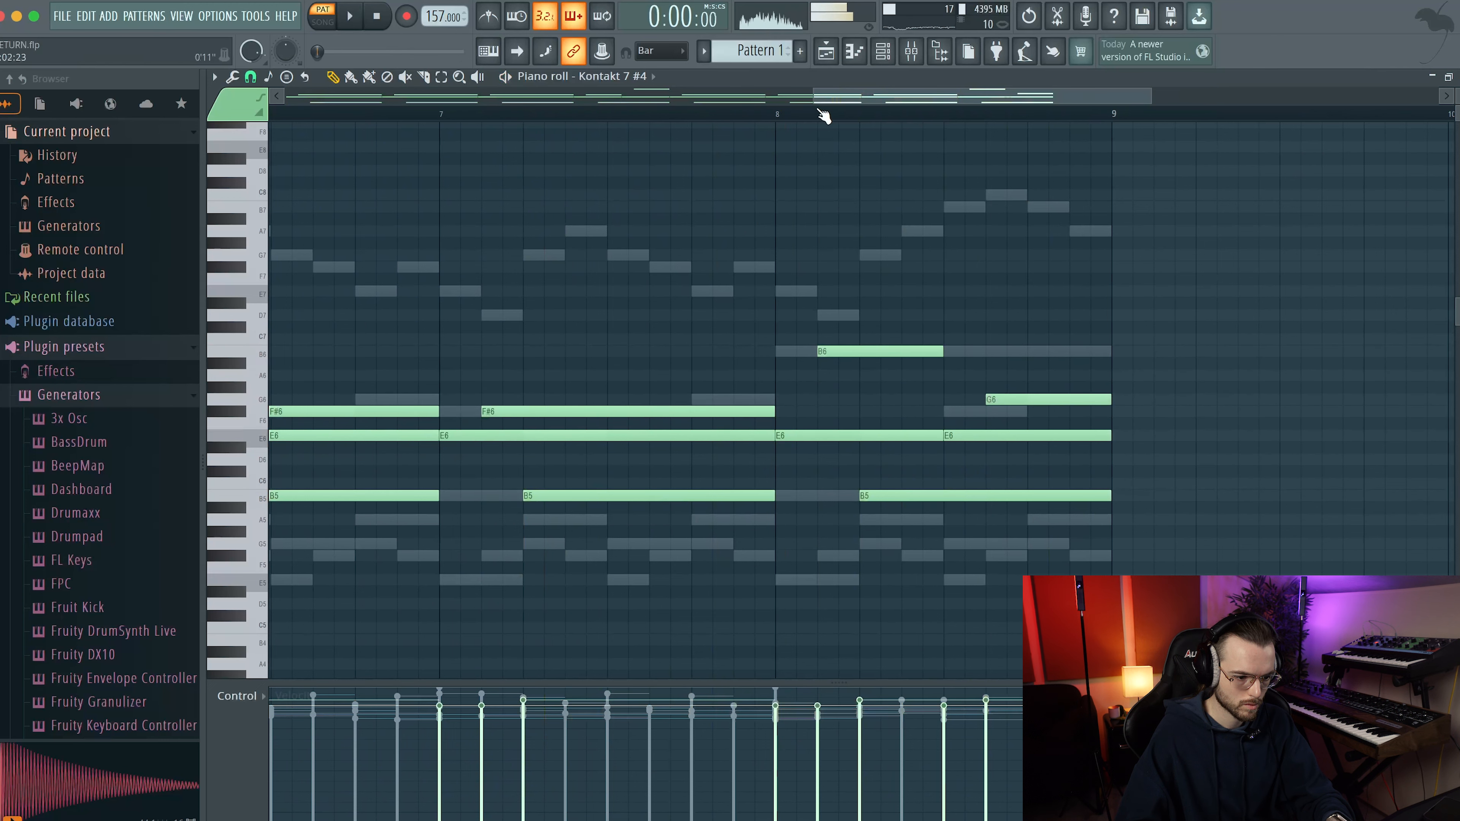
scroll(936, 346, down, 4)
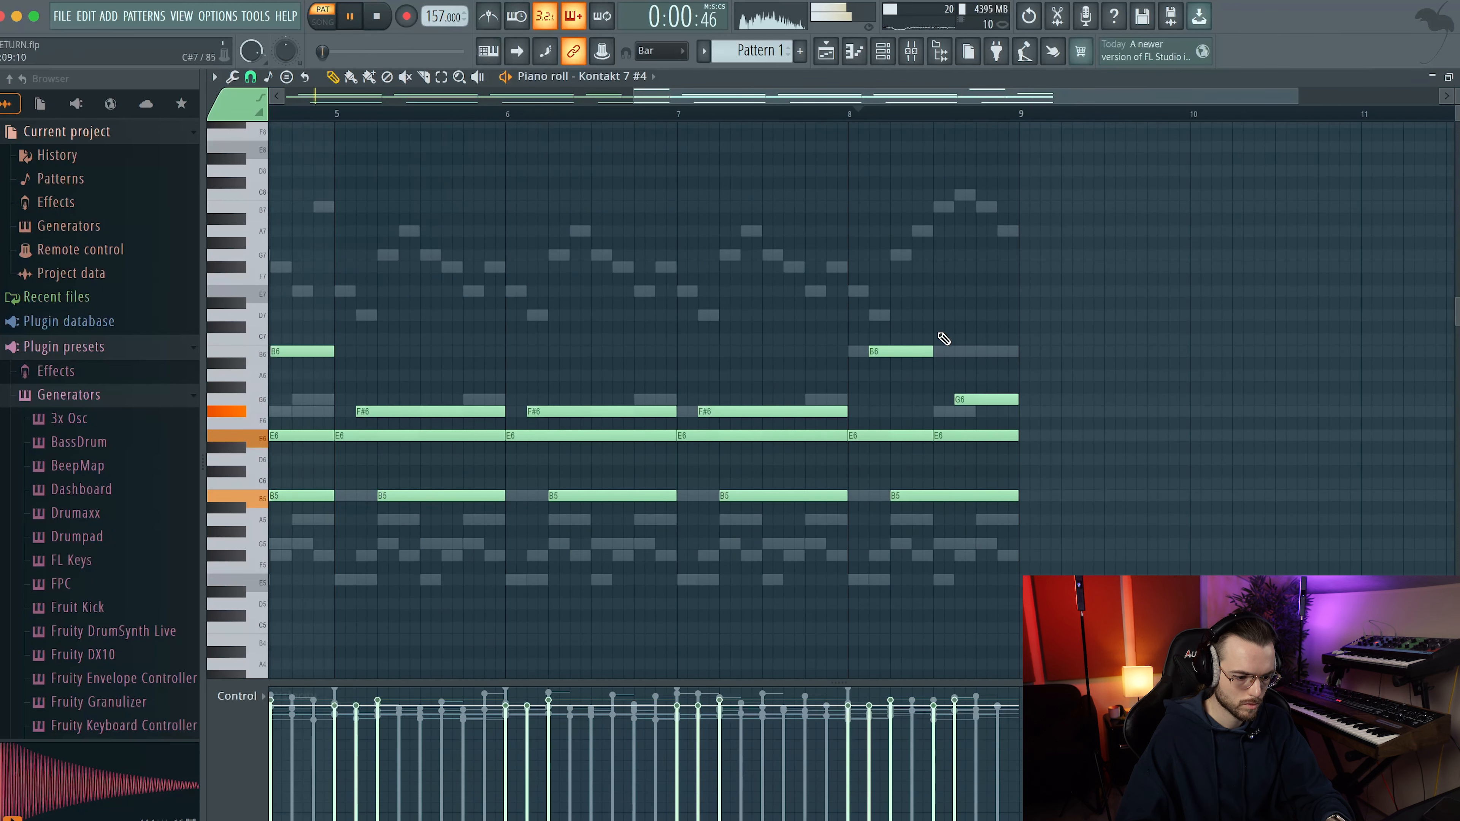
Search the generators for Kontakt 7 and add a fifth instance of it
key(alt+p)
text(kon)
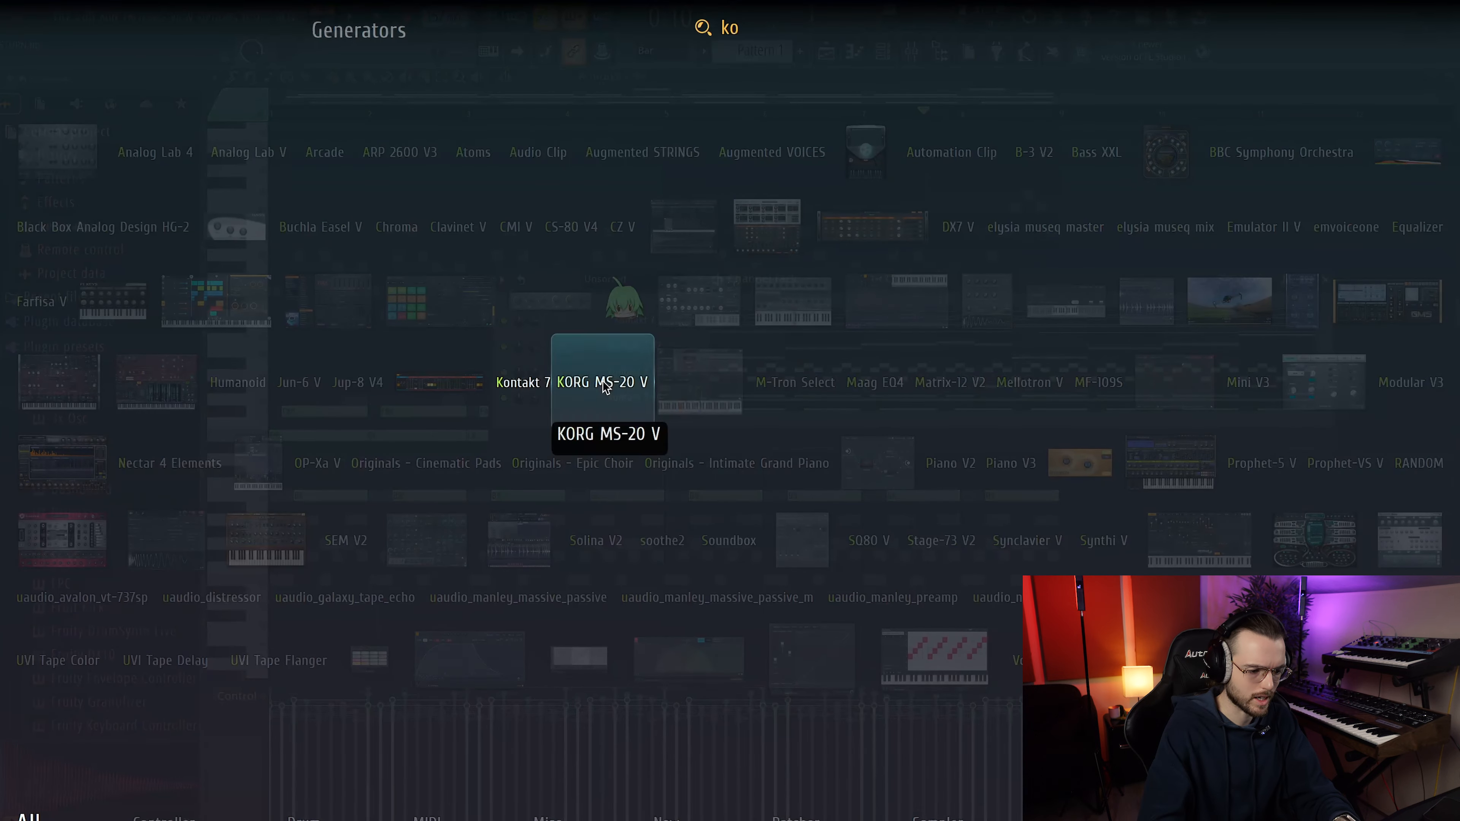
click(523, 382)
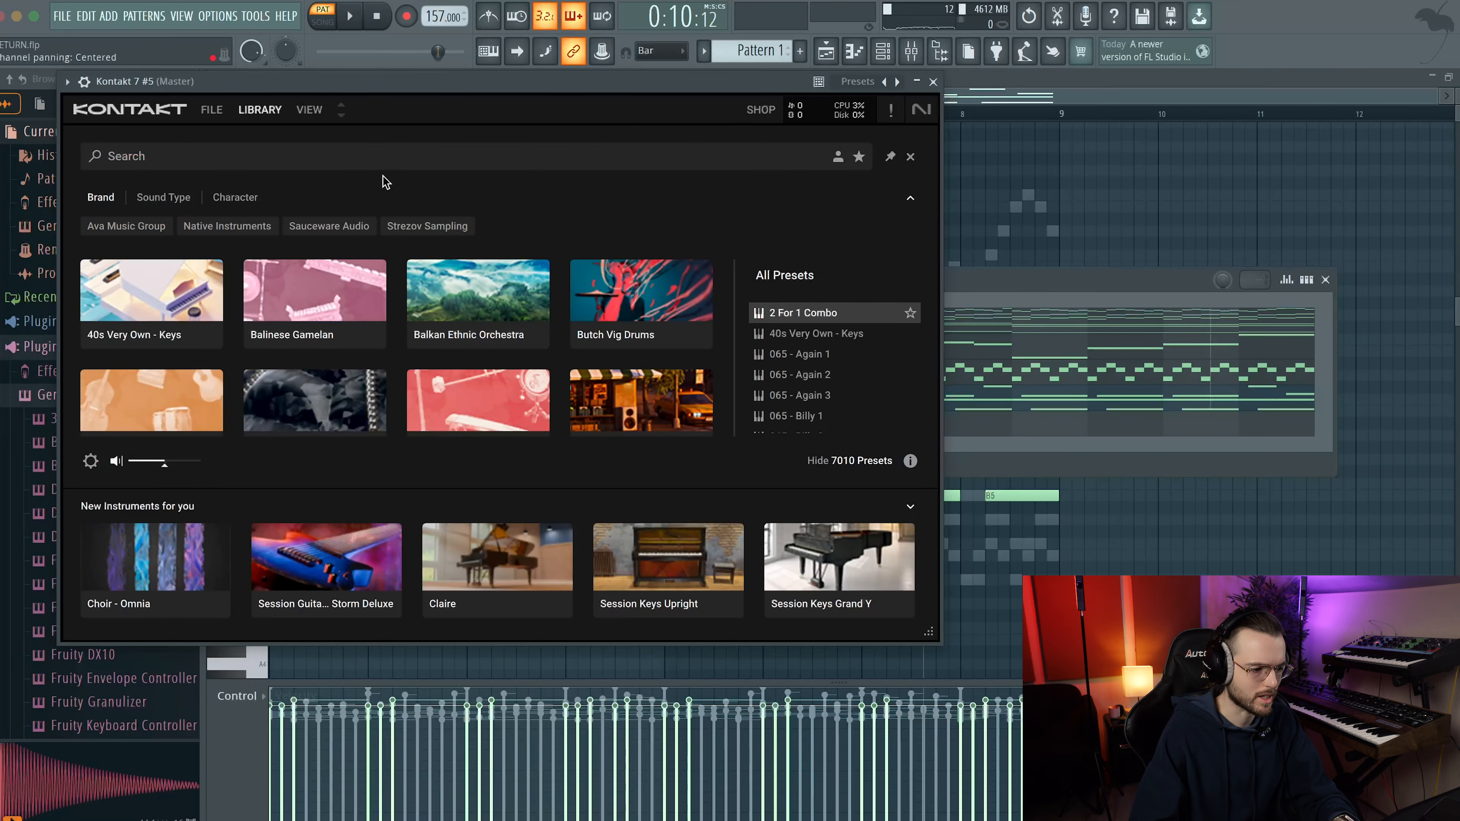
click(610, 84)
Write a long E6 from bar 1's second beat to the end of bar 2, and a matching G6 in bars 3 and 4
key(space)
key(space)
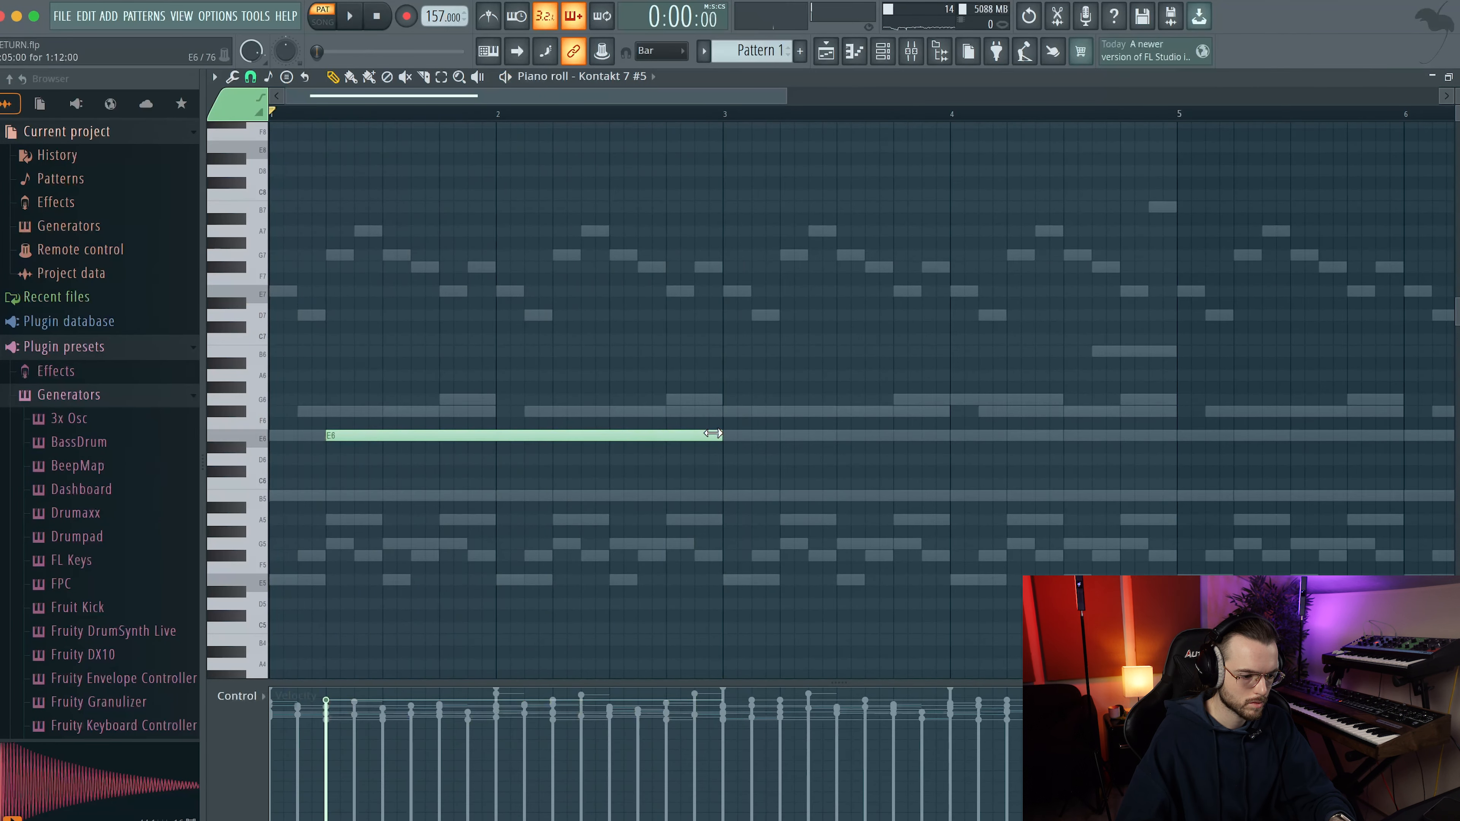
drag(793, 415, 785, 387)
key(space)
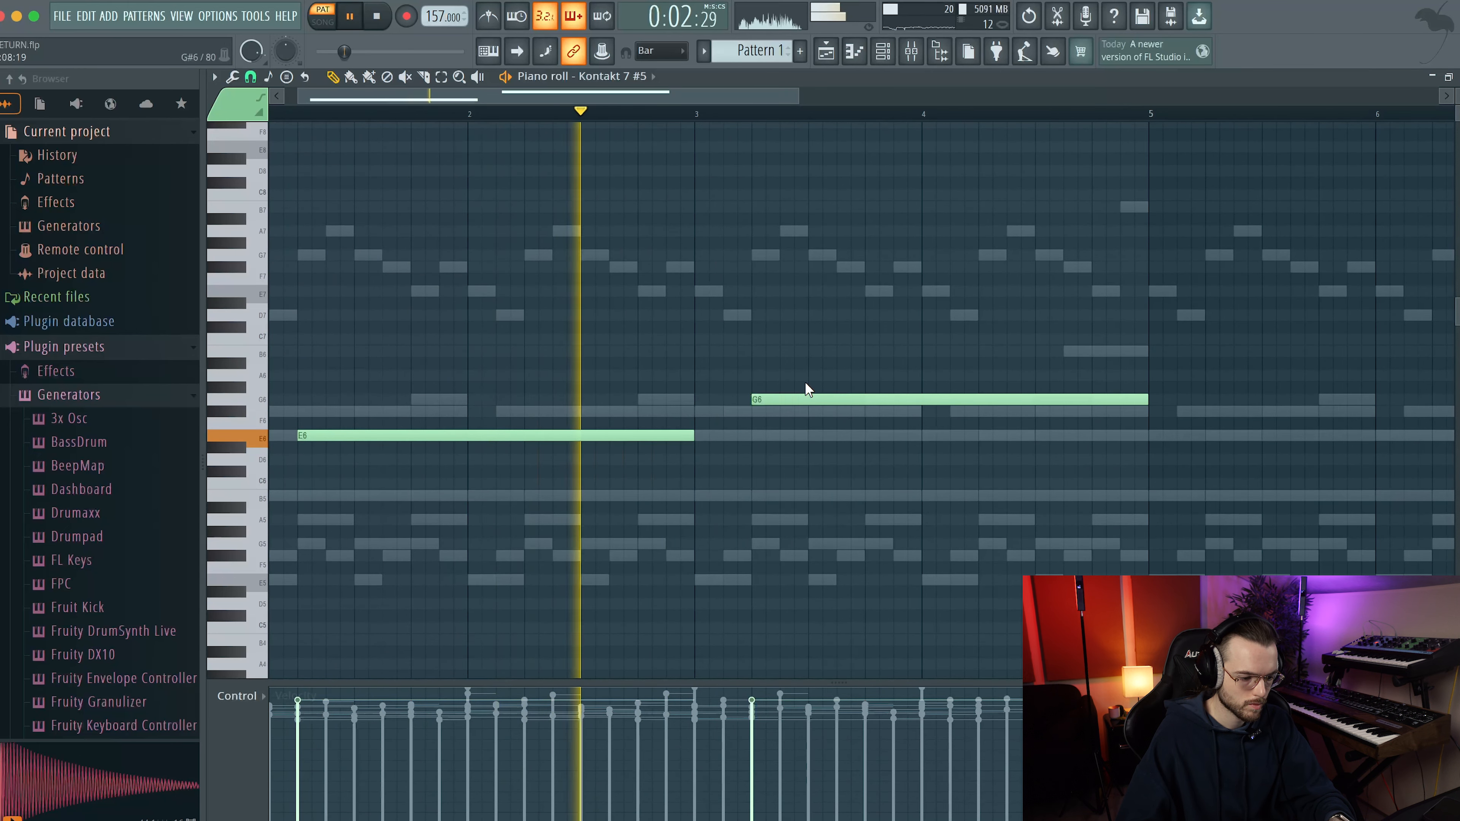
Copy the long E6 and G6 notes into bars 5 to 8 and play them back
scroll(876, 396, down, 3)
key(super+a)
drag(430, 436, 1014, 438)
click(987, 375)
click(880, 113)
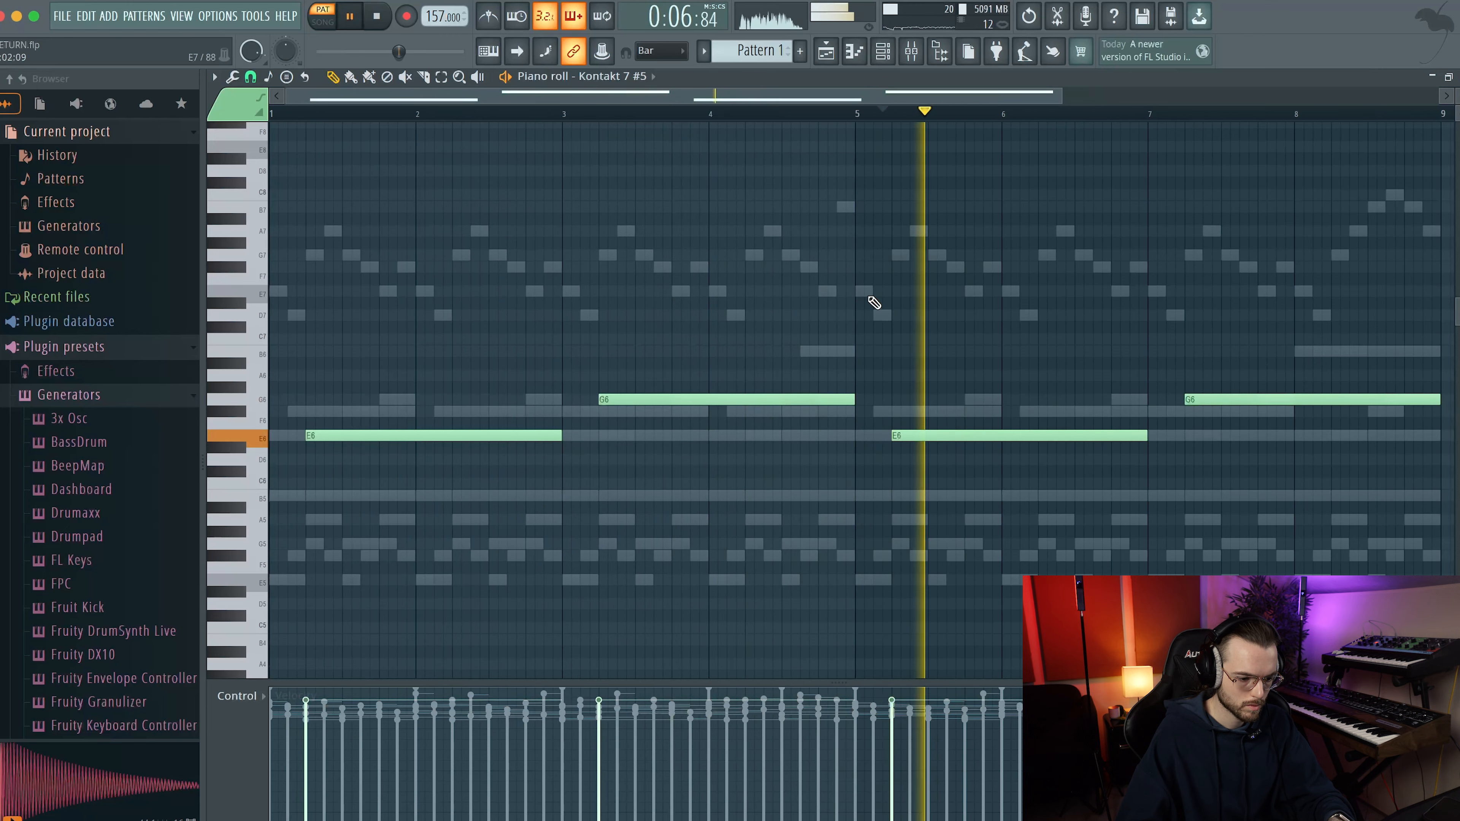
Raise the last long G6 to B6, end it with bar 7, and add a G6 from bar 8's second beat
scroll(914, 339, down, 2)
scroll(954, 380, up, 2)
key(space)
drag(906, 399, 904, 351)
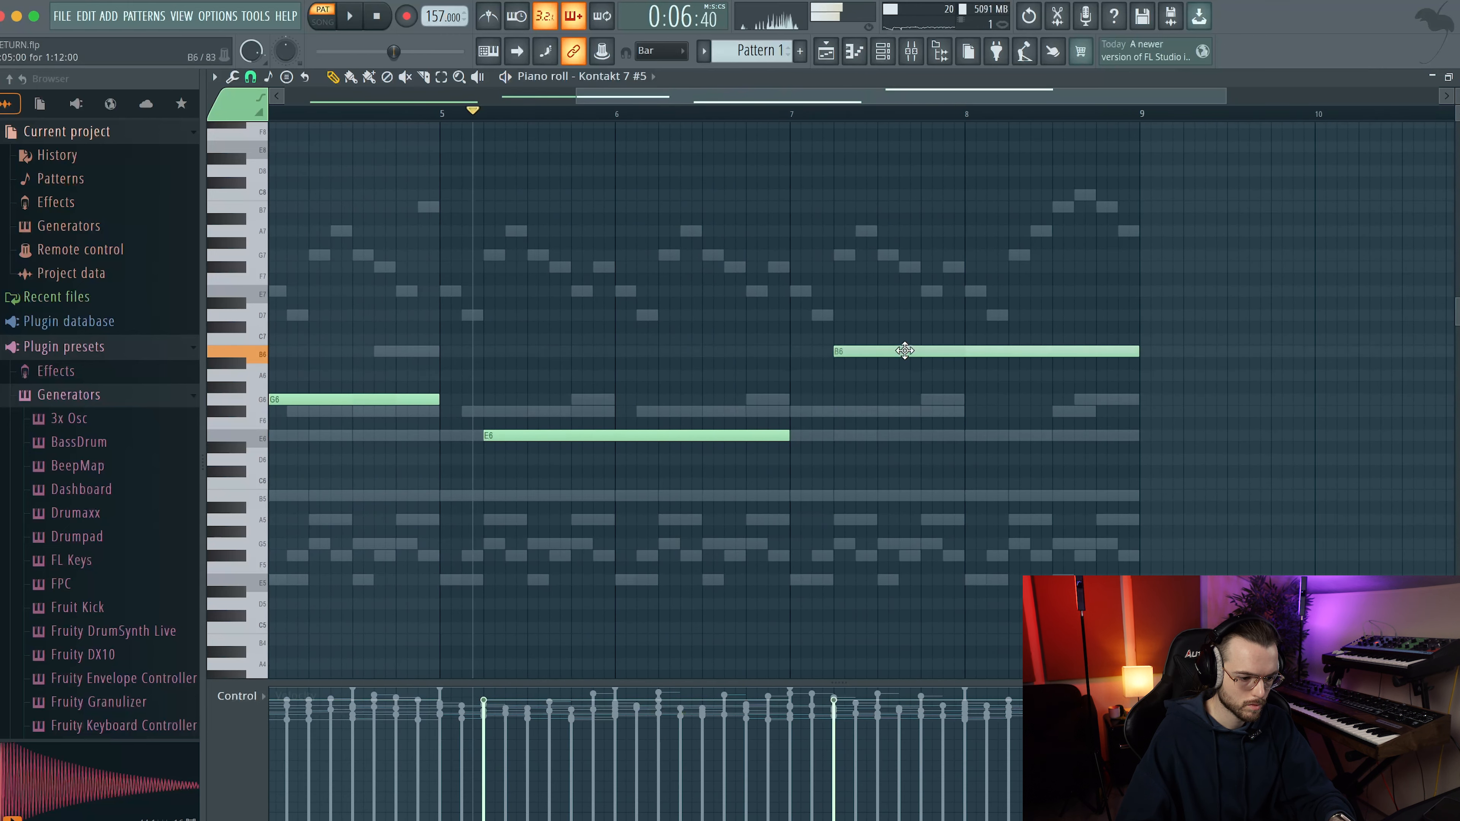
scroll(904, 350, down, 2)
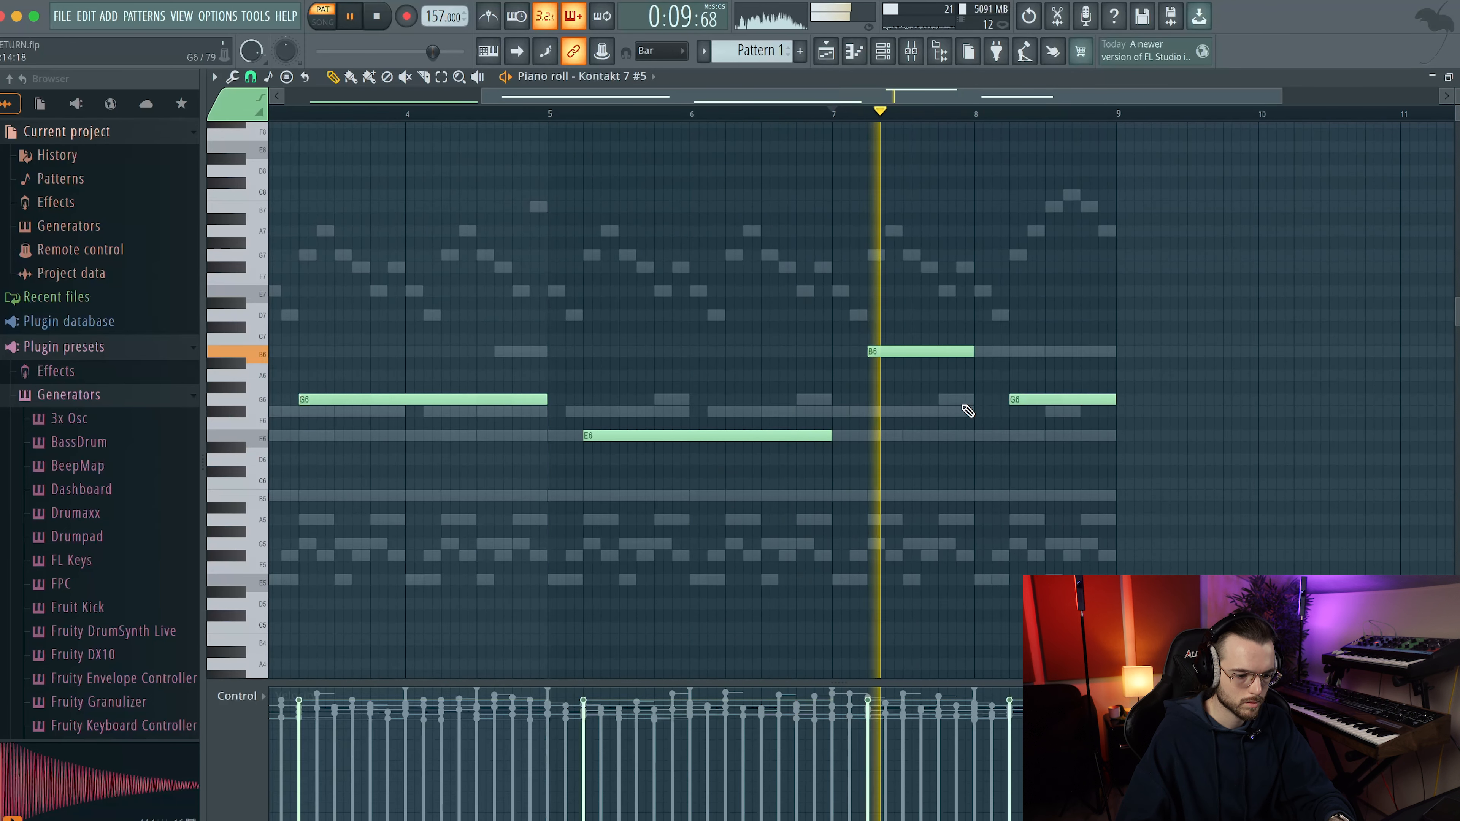
scroll(1049, 401, up, 1)
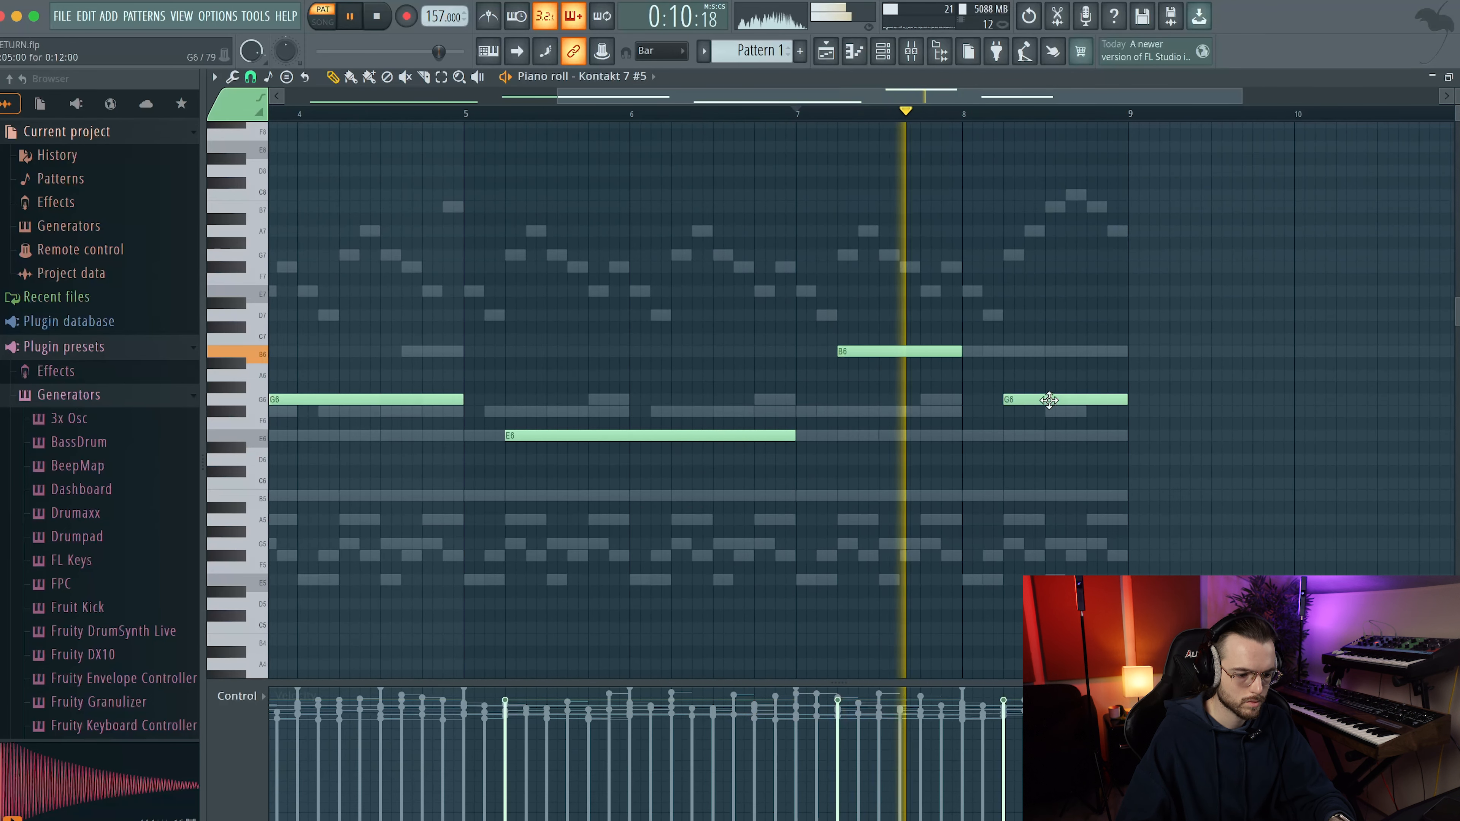
scroll(1042, 398, up, 2)
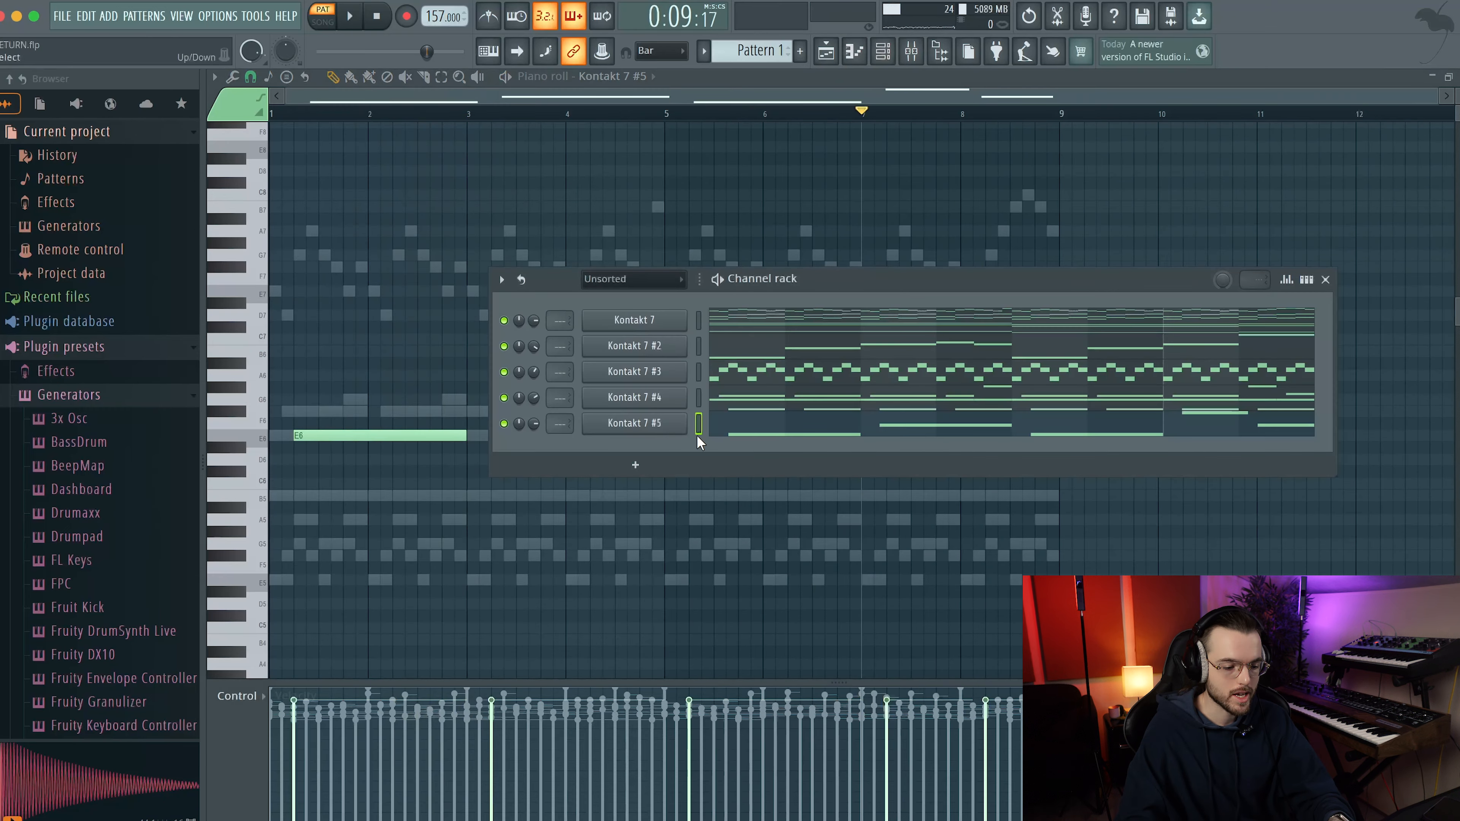
Add a sixth Kontakt 7 instrument and look through its library
key(Tab)
text(kon)
click(526, 386)
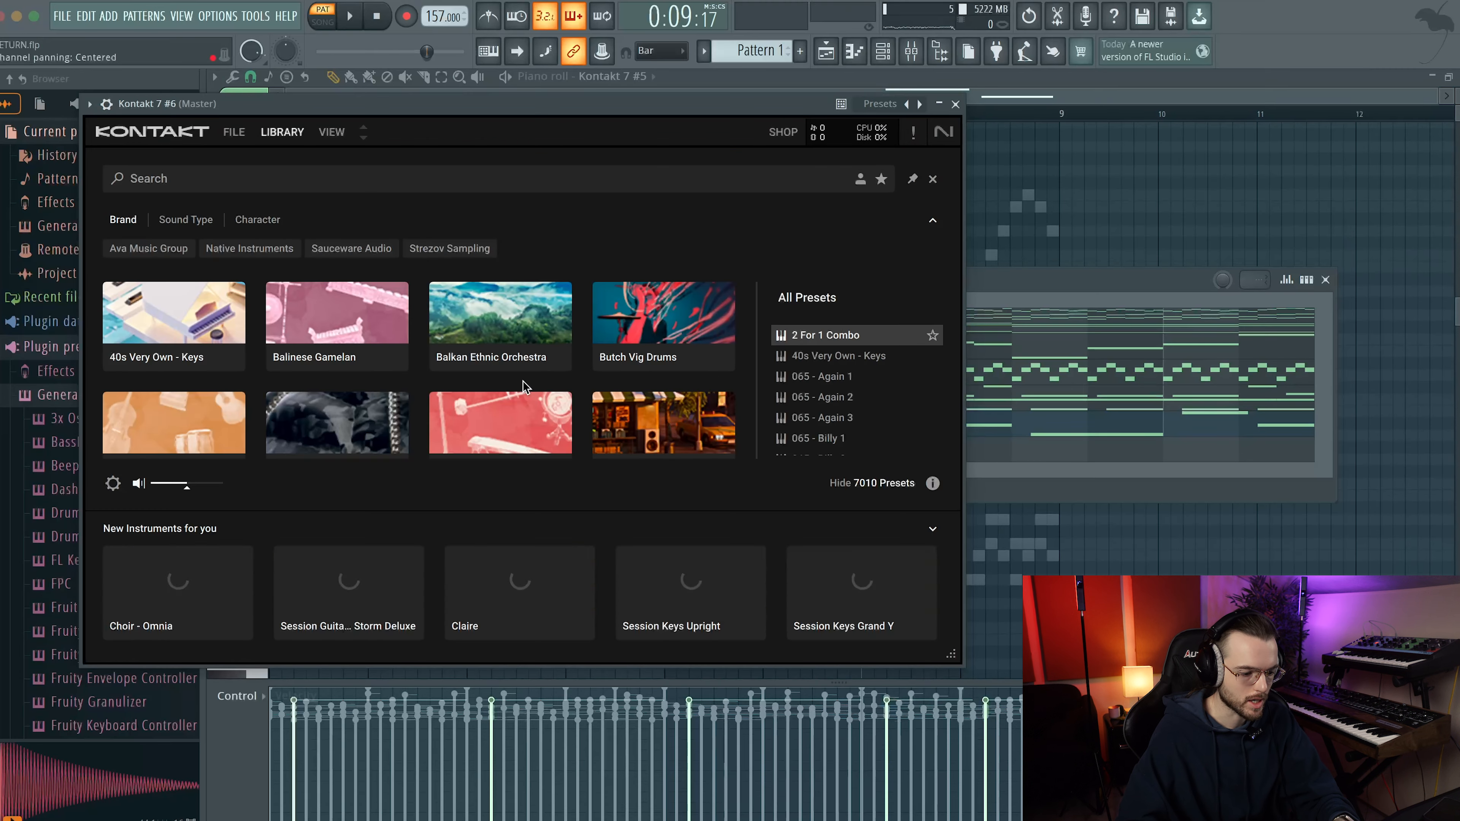
scroll(614, 328, down, 10)
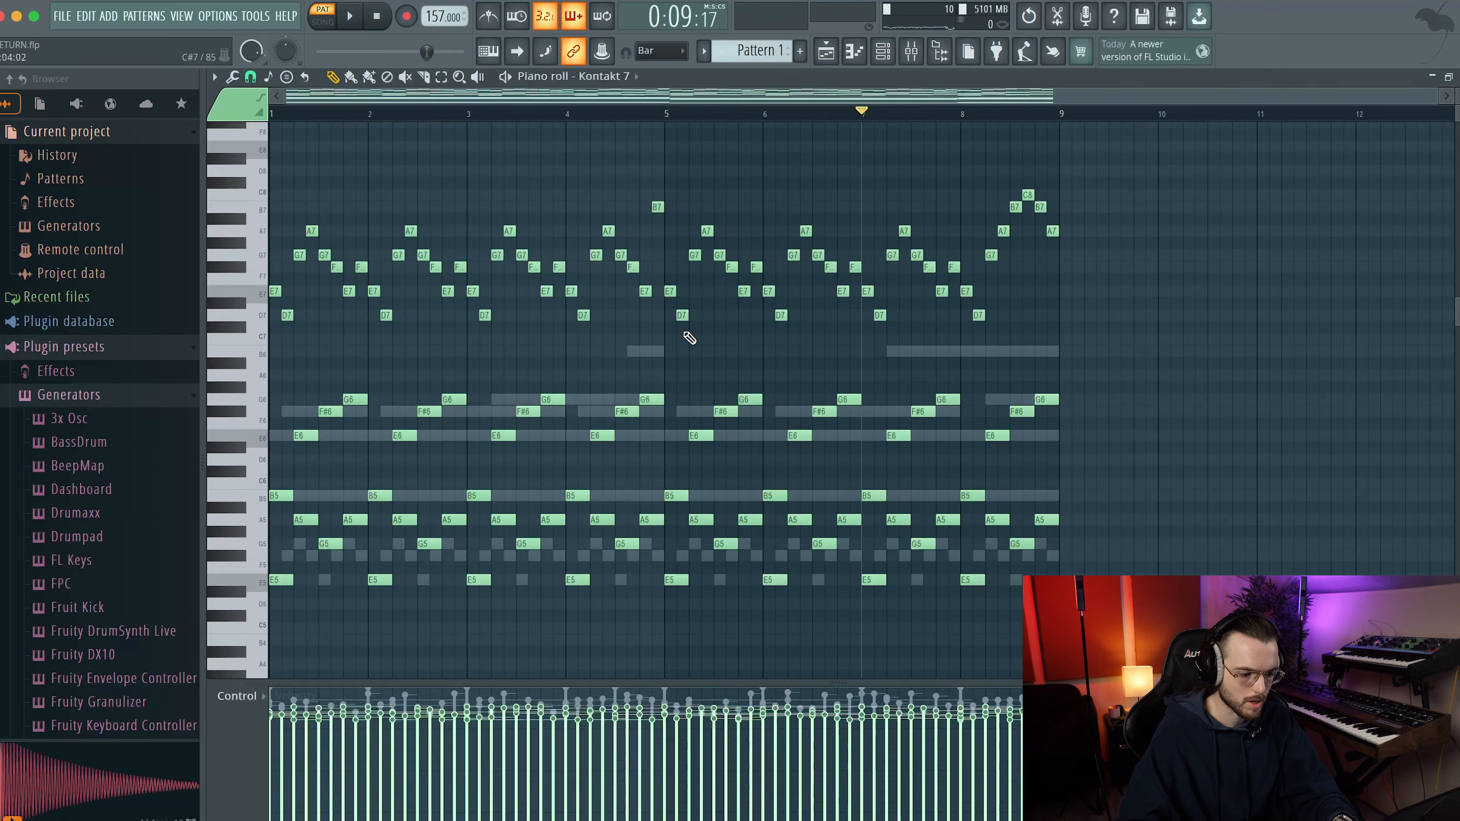
Copy the bass notes E2, C2 and D2 from the first Kontakt 7 channel into Kontakt 7 #6, one octave higher
scroll(679, 333, down, 5)
drag(1066, 421, 268, 649)
click(882, 51)
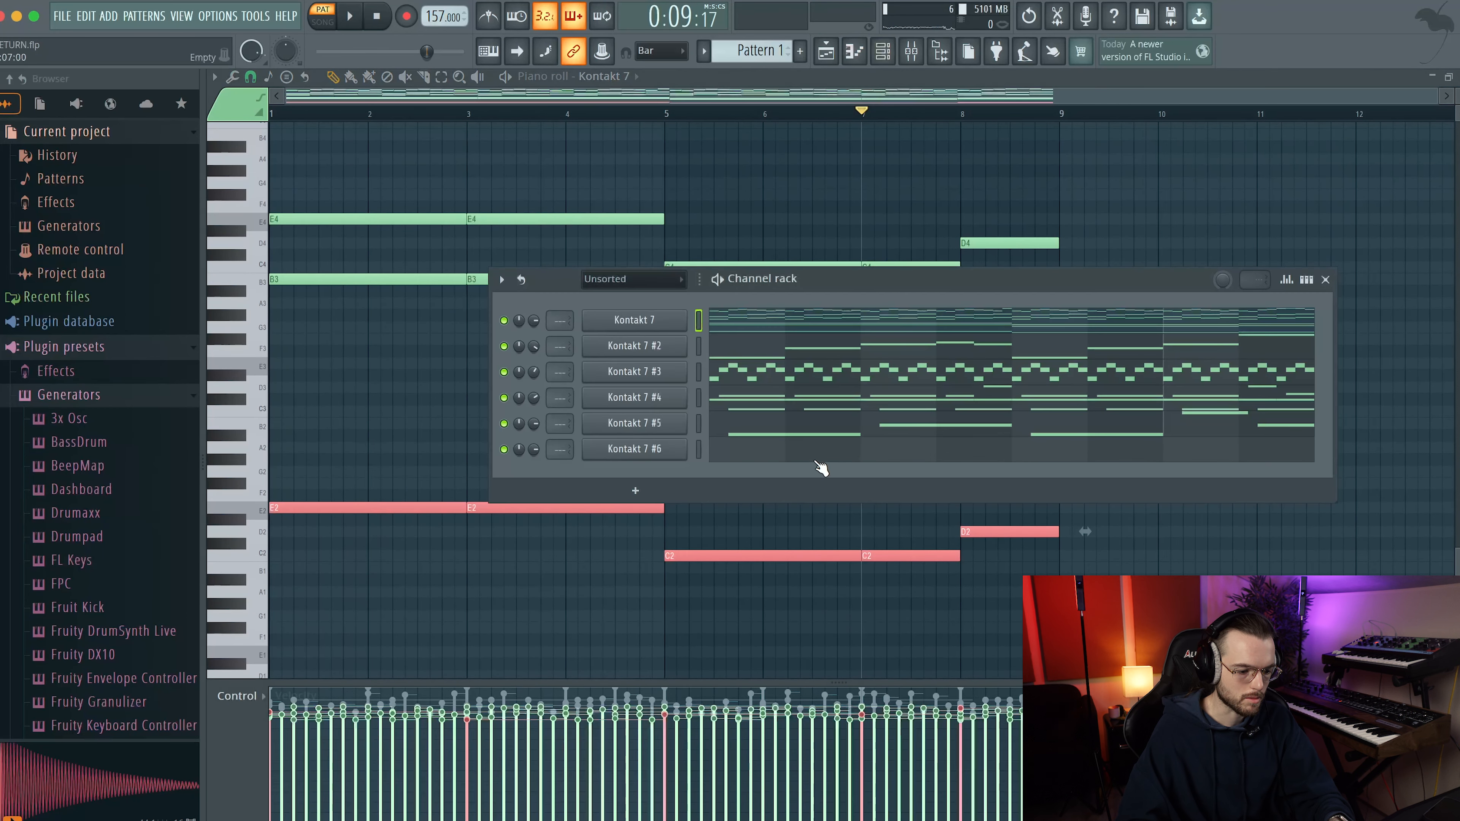
click(818, 460)
key(ctrl+v)
key(space)
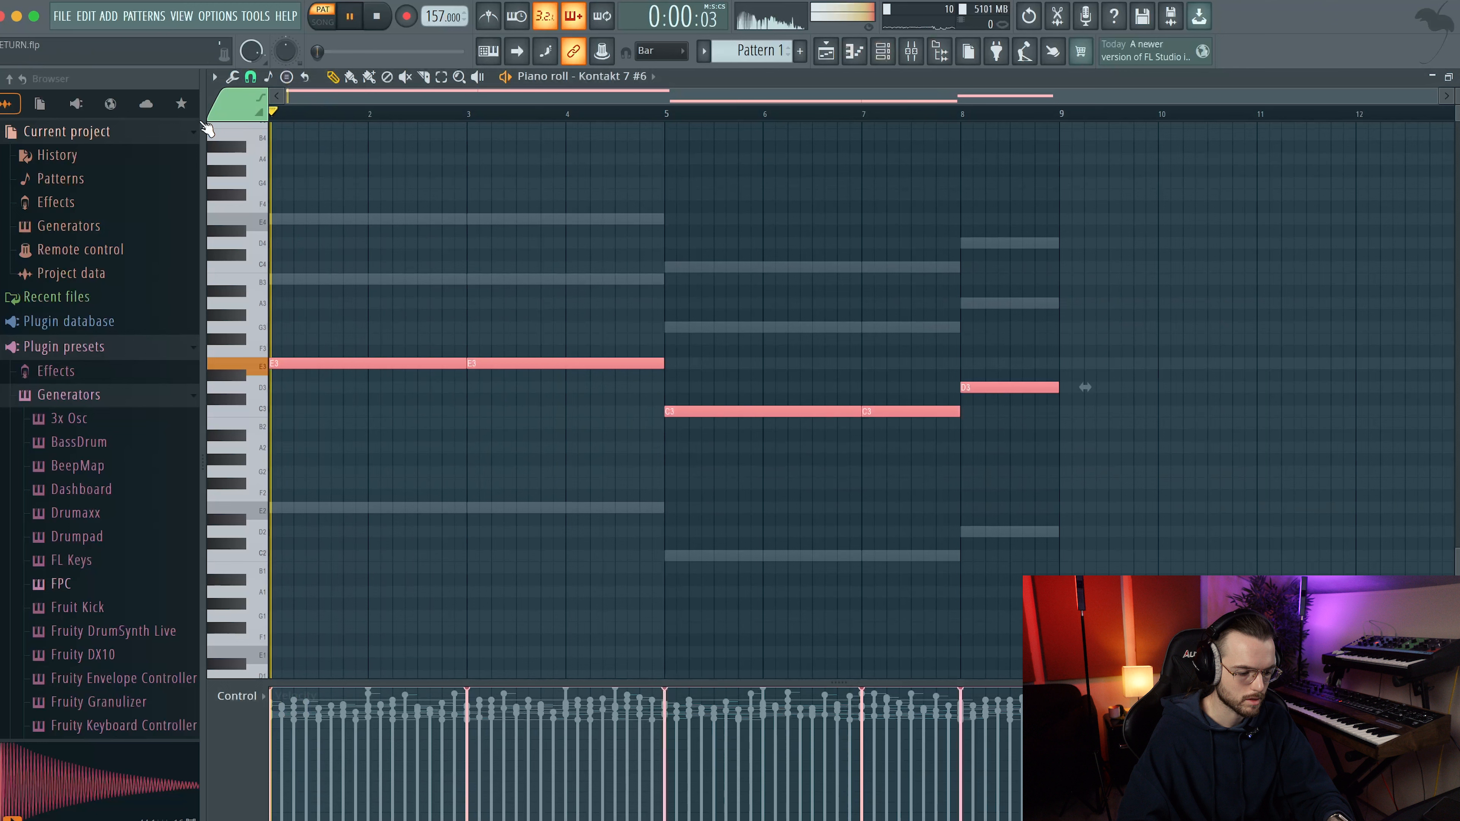
key(ctrl+d)
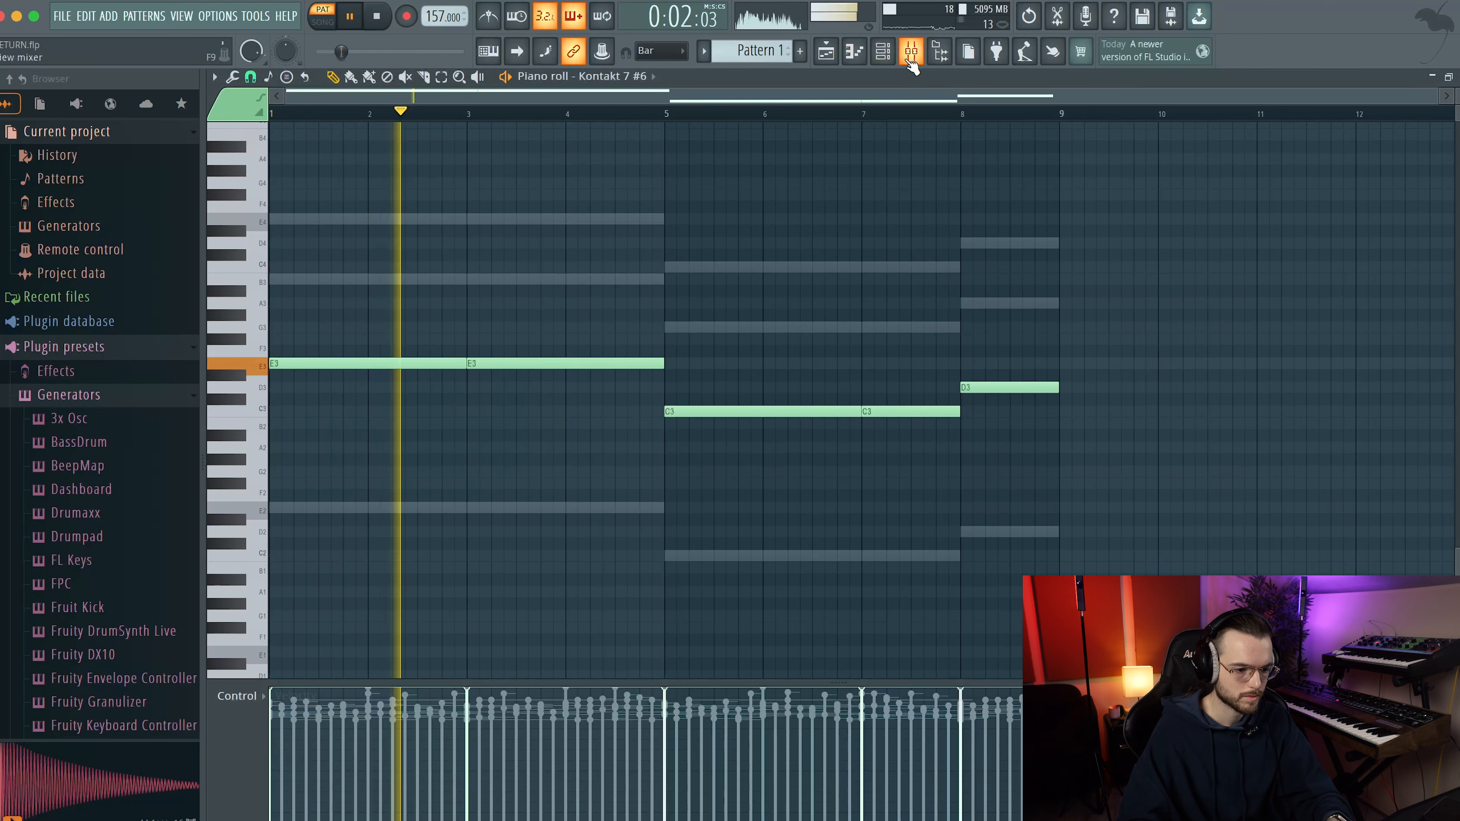
Lower the volume of the Kontakt 7 #5 channel slightly
click(884, 53)
drag(530, 425, 531, 437)
Fit the choir harmonies clip to 16 bars and set its time-stretching mode to Stretch, with the volume at 50%
scroll(532, 430, up, 3)
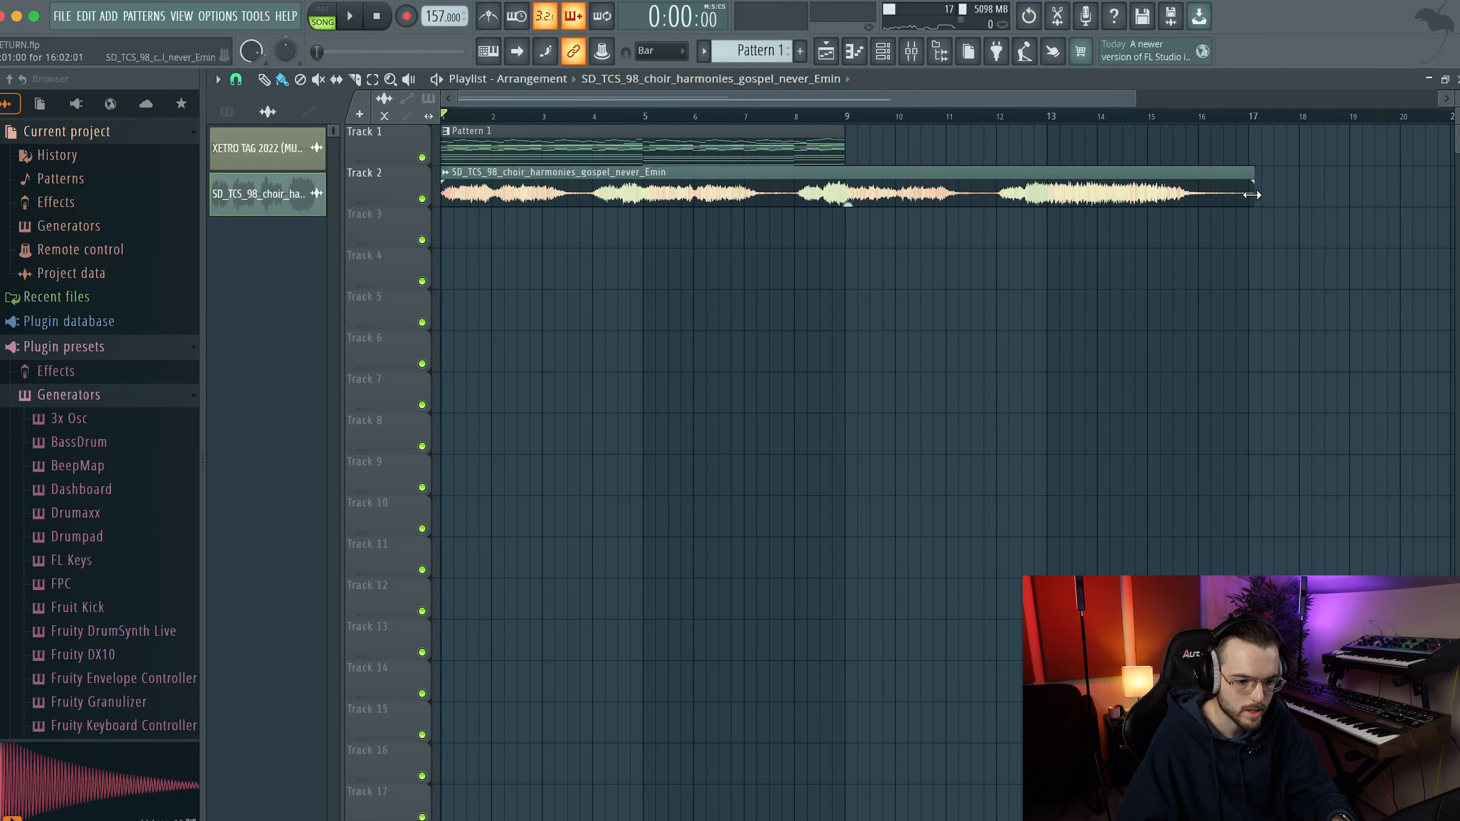
key(space)
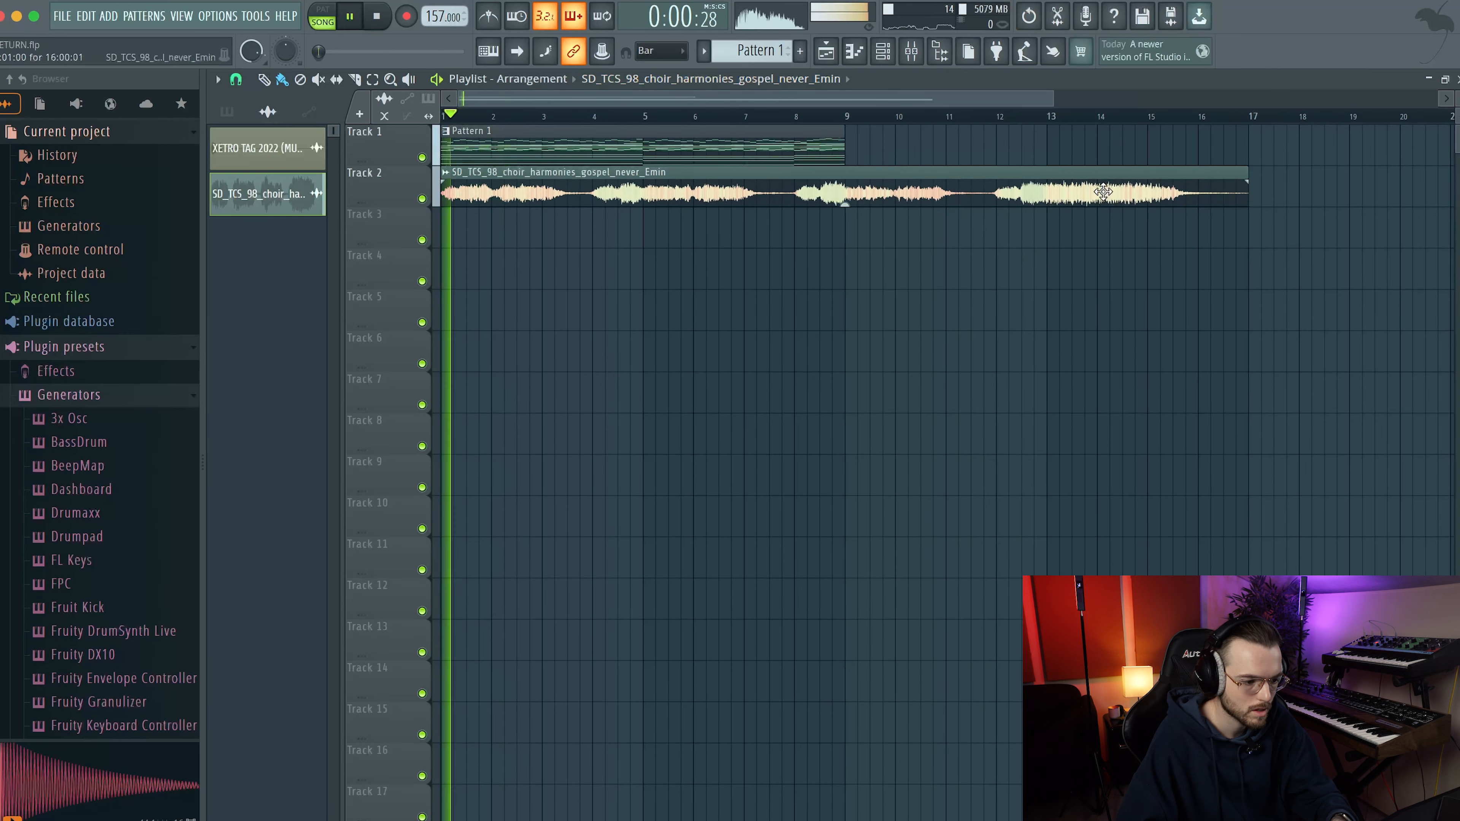
double_click(718, 189)
click(750, 313)
click(739, 367)
key(space)
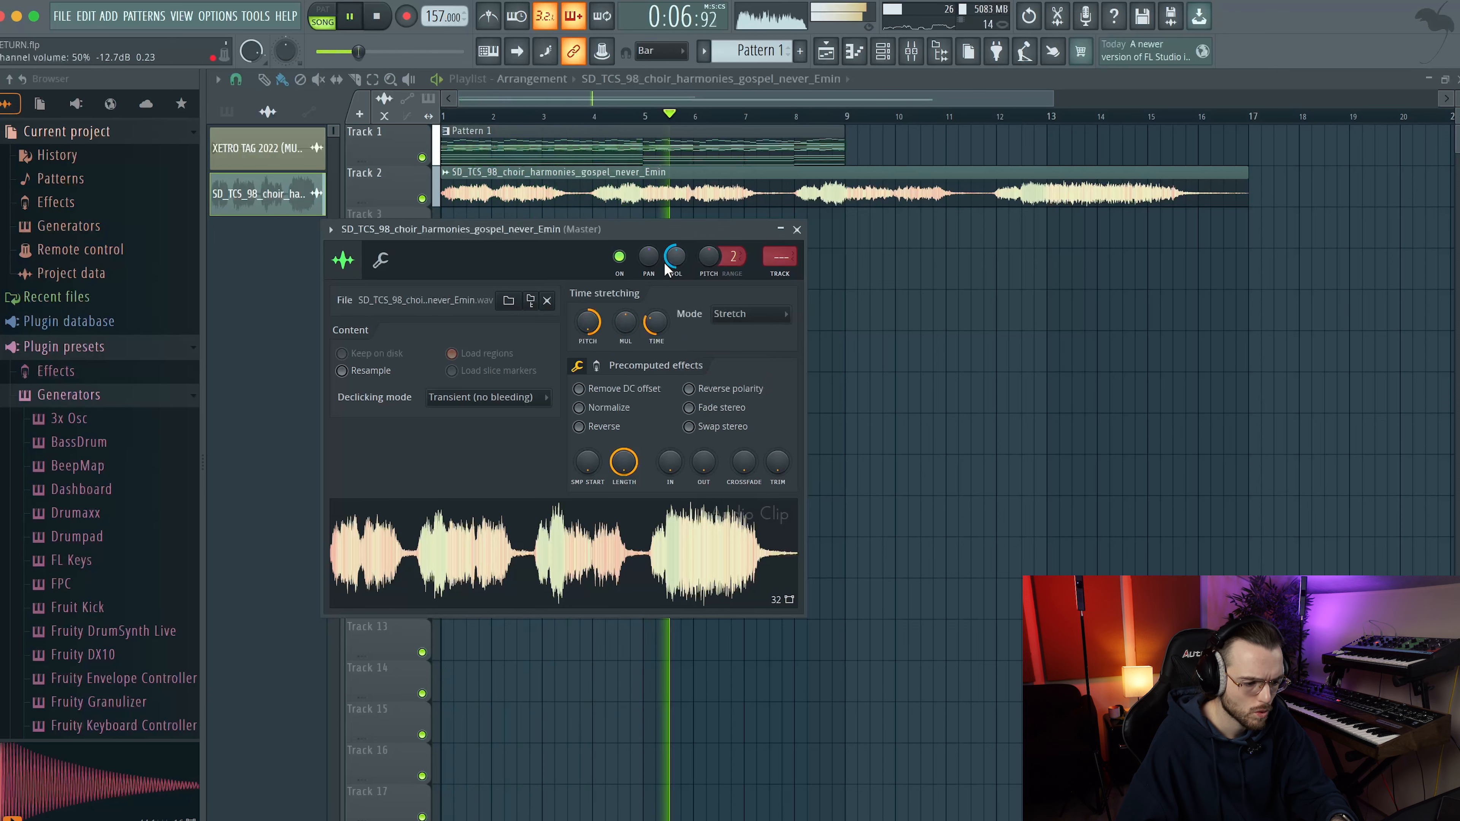
Stretch the choir clip to eight bars, turning playlist snapping off to align its end exactly with the end of Pattern 1
drag(845, 182, 835, 182)
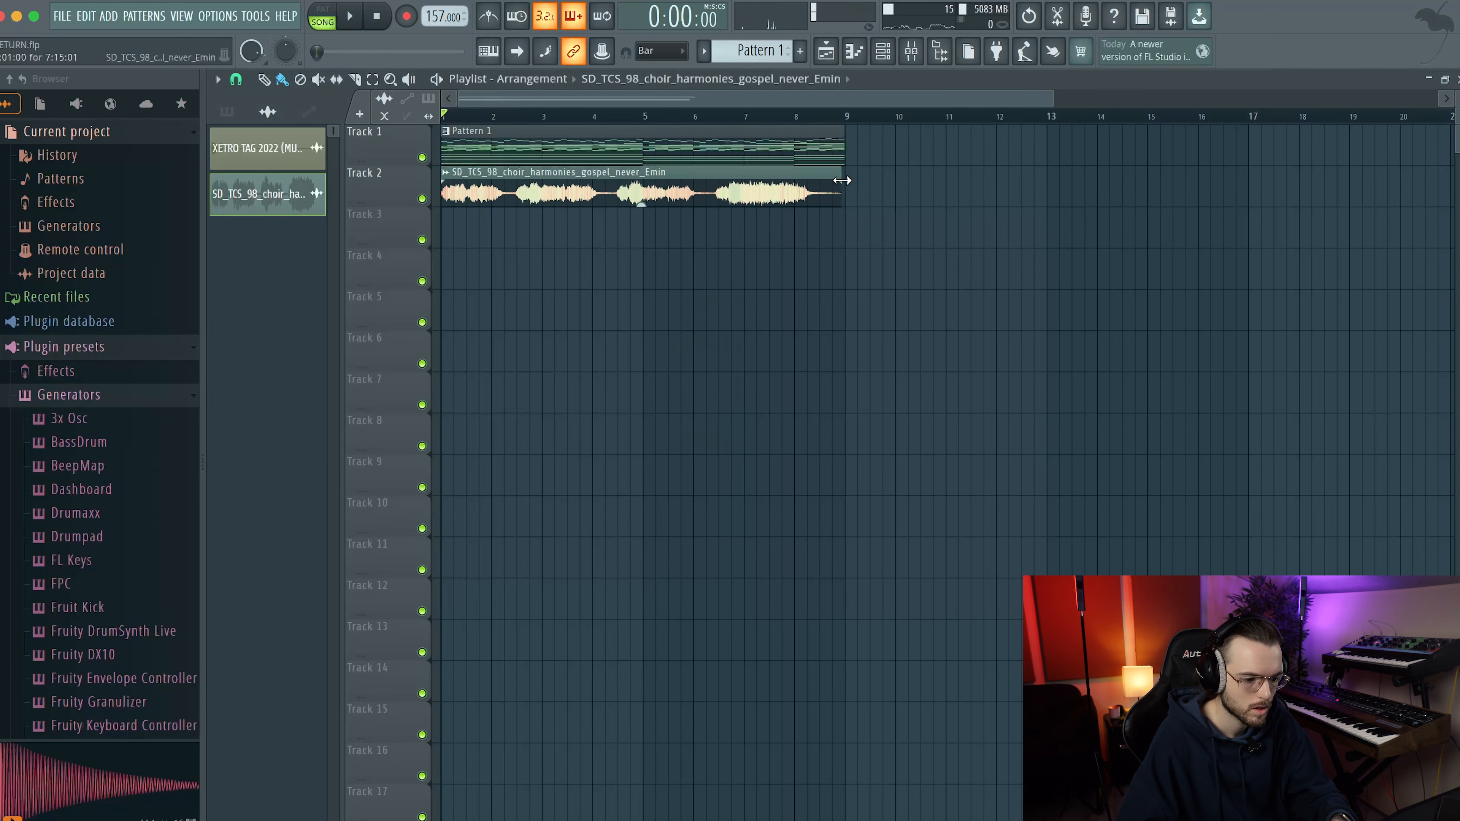
key(space)
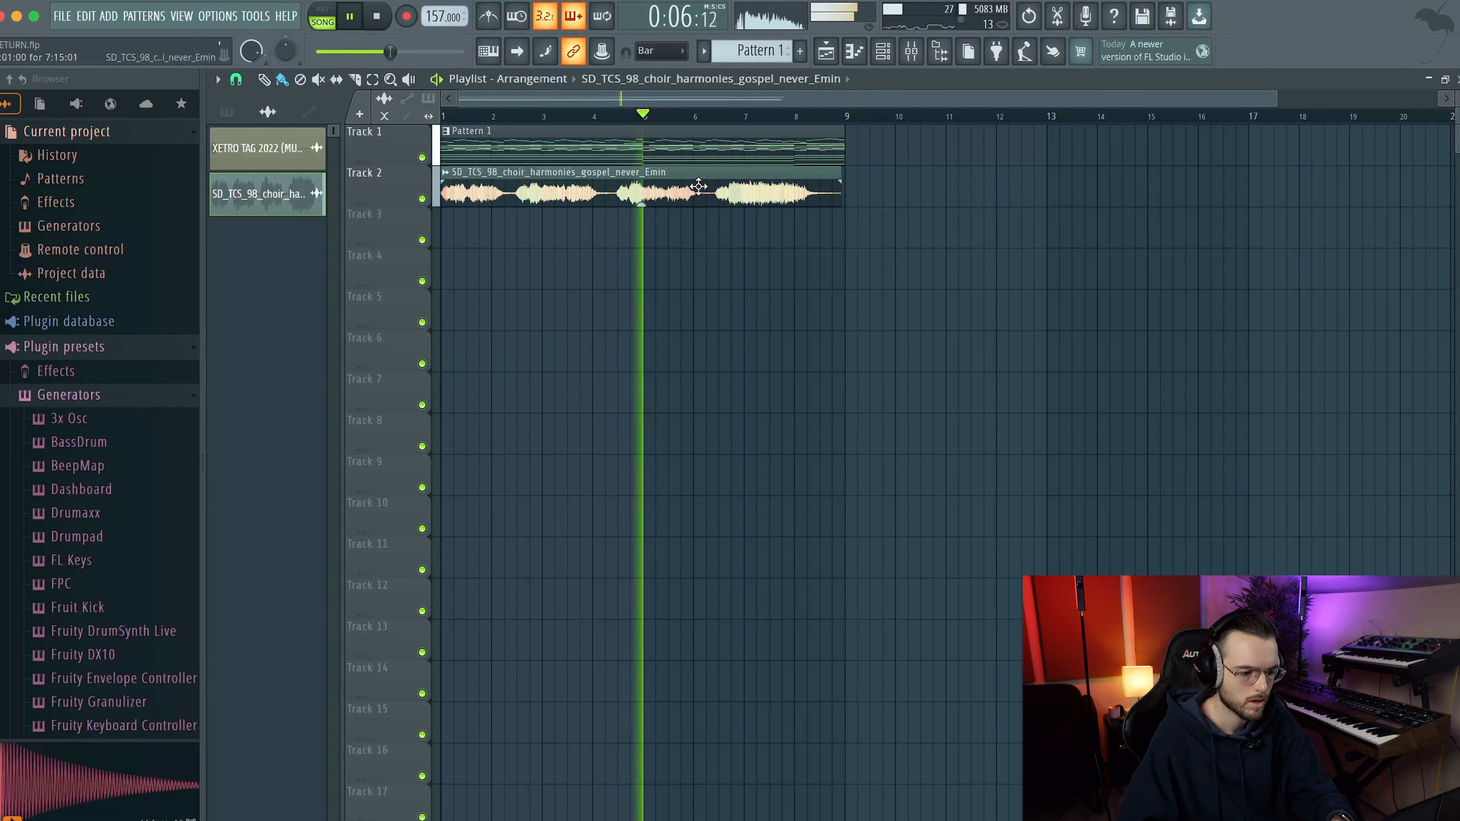
scroll(825, 178, up, 5)
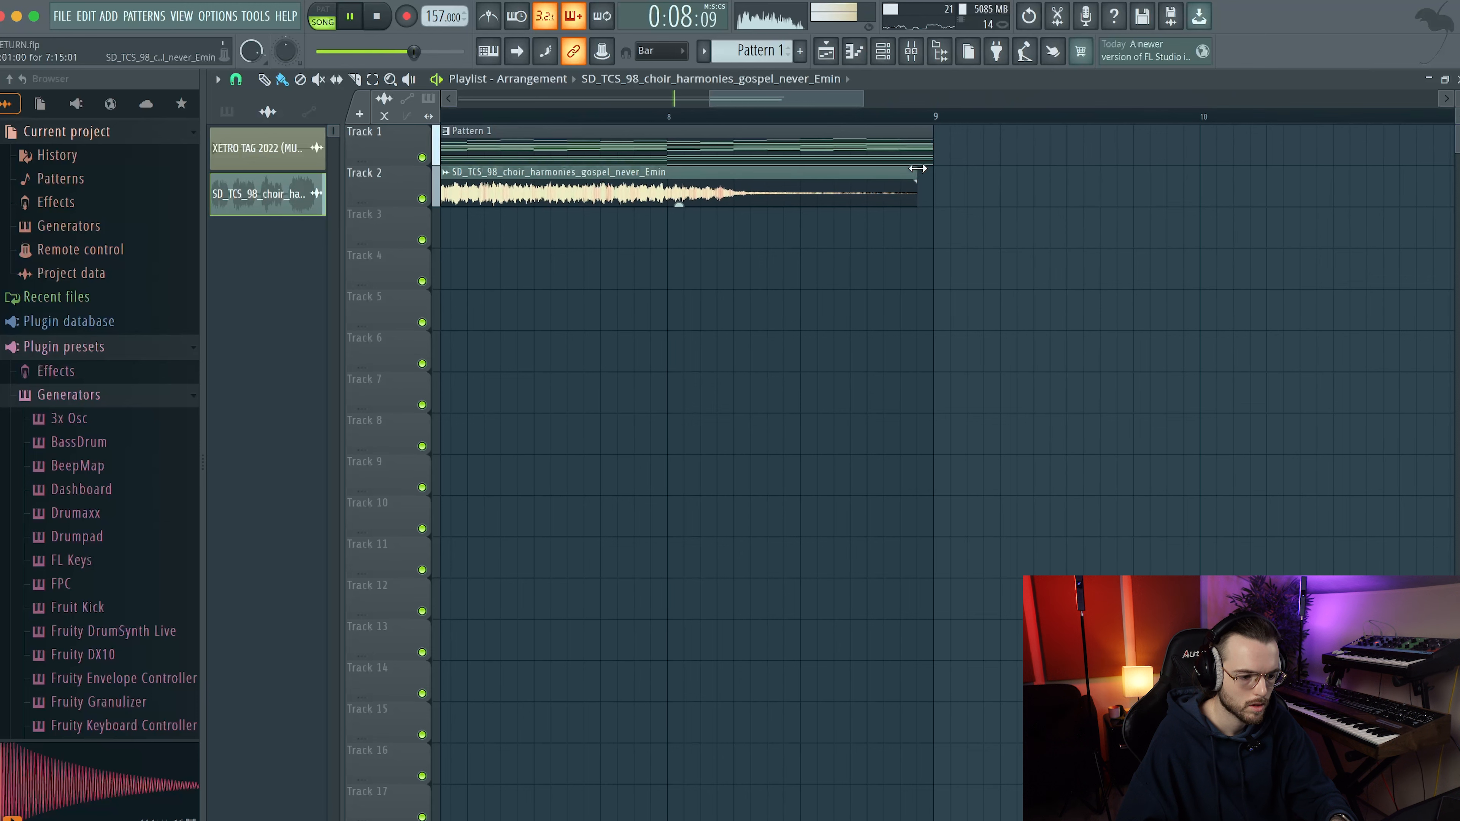
click(238, 79)
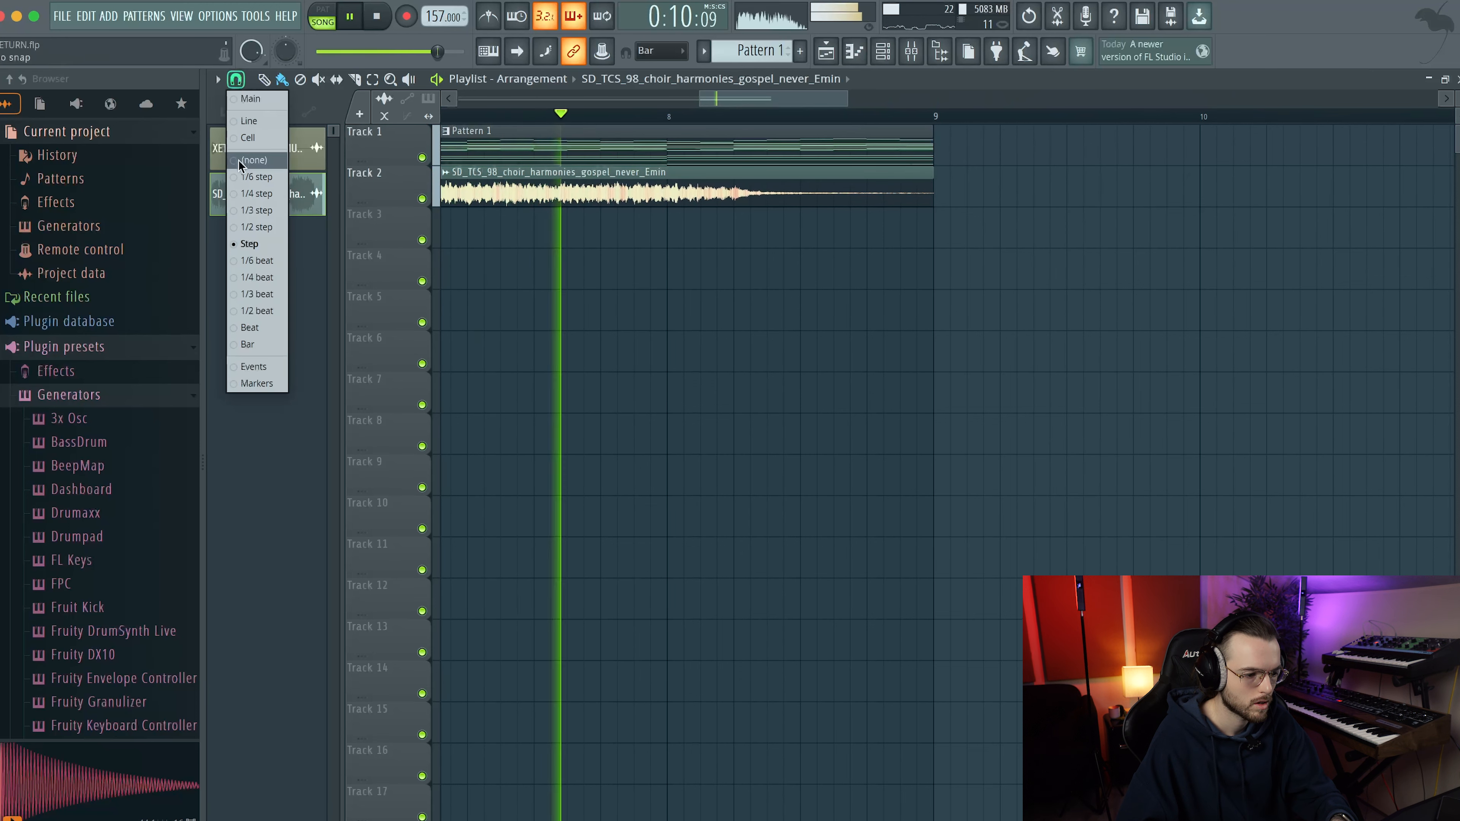
click(239, 160)
scroll(1004, 209, up, 2)
key(space)
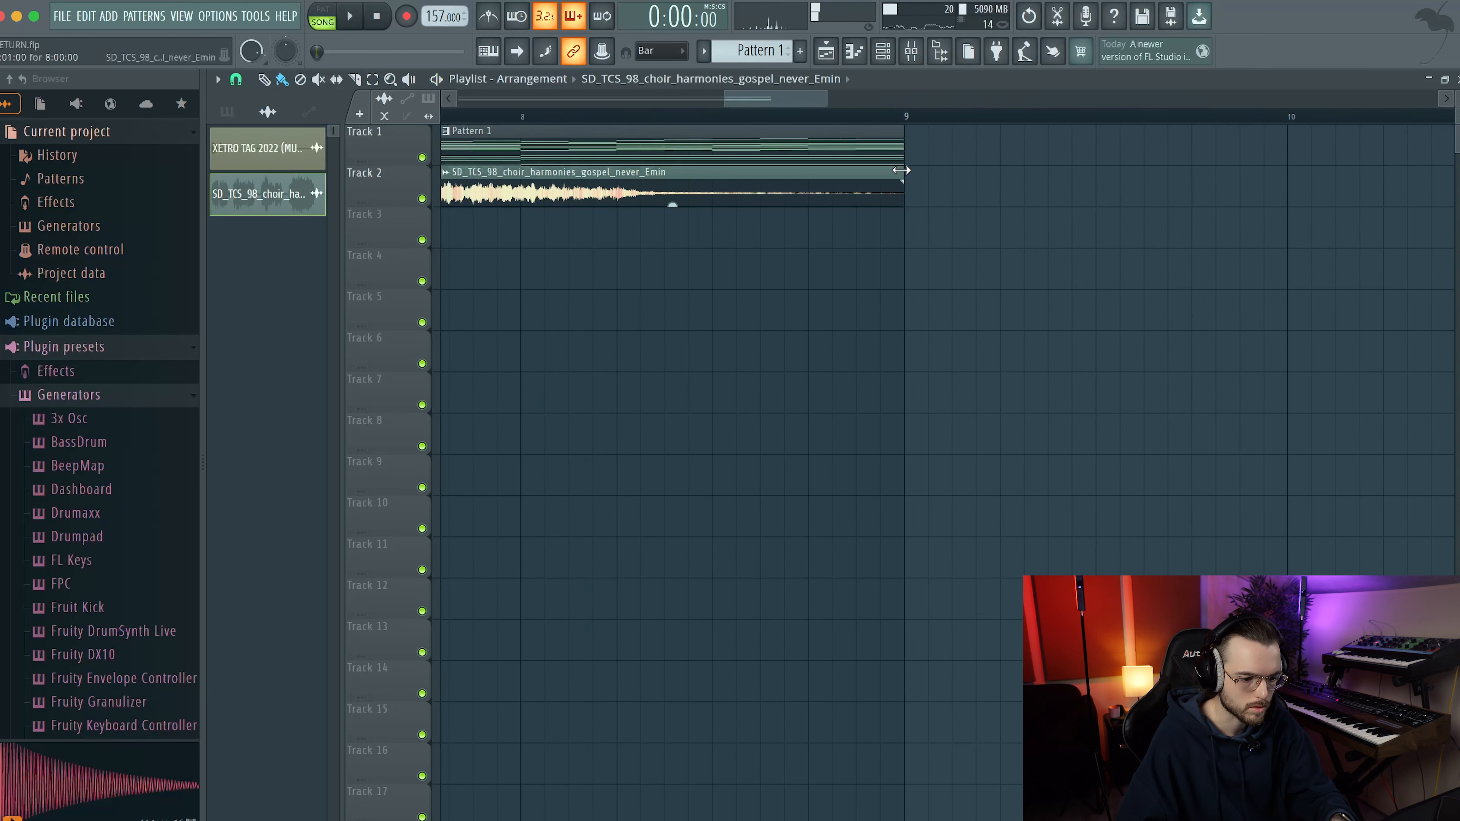
Set the choir sample's channel volume to 44%
scroll(884, 189, down, 5)
double_click(603, 191)
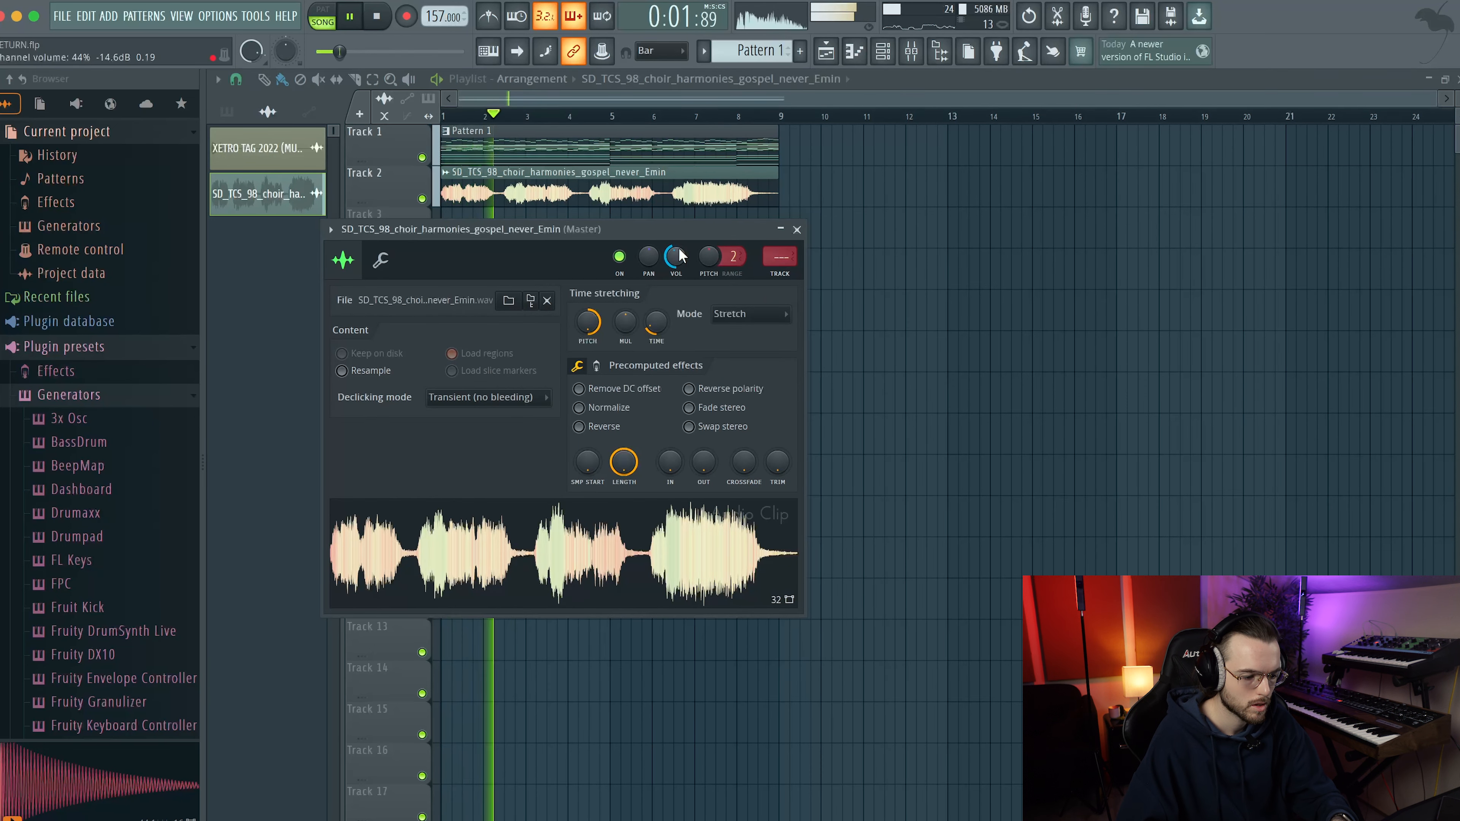
click(796, 231)
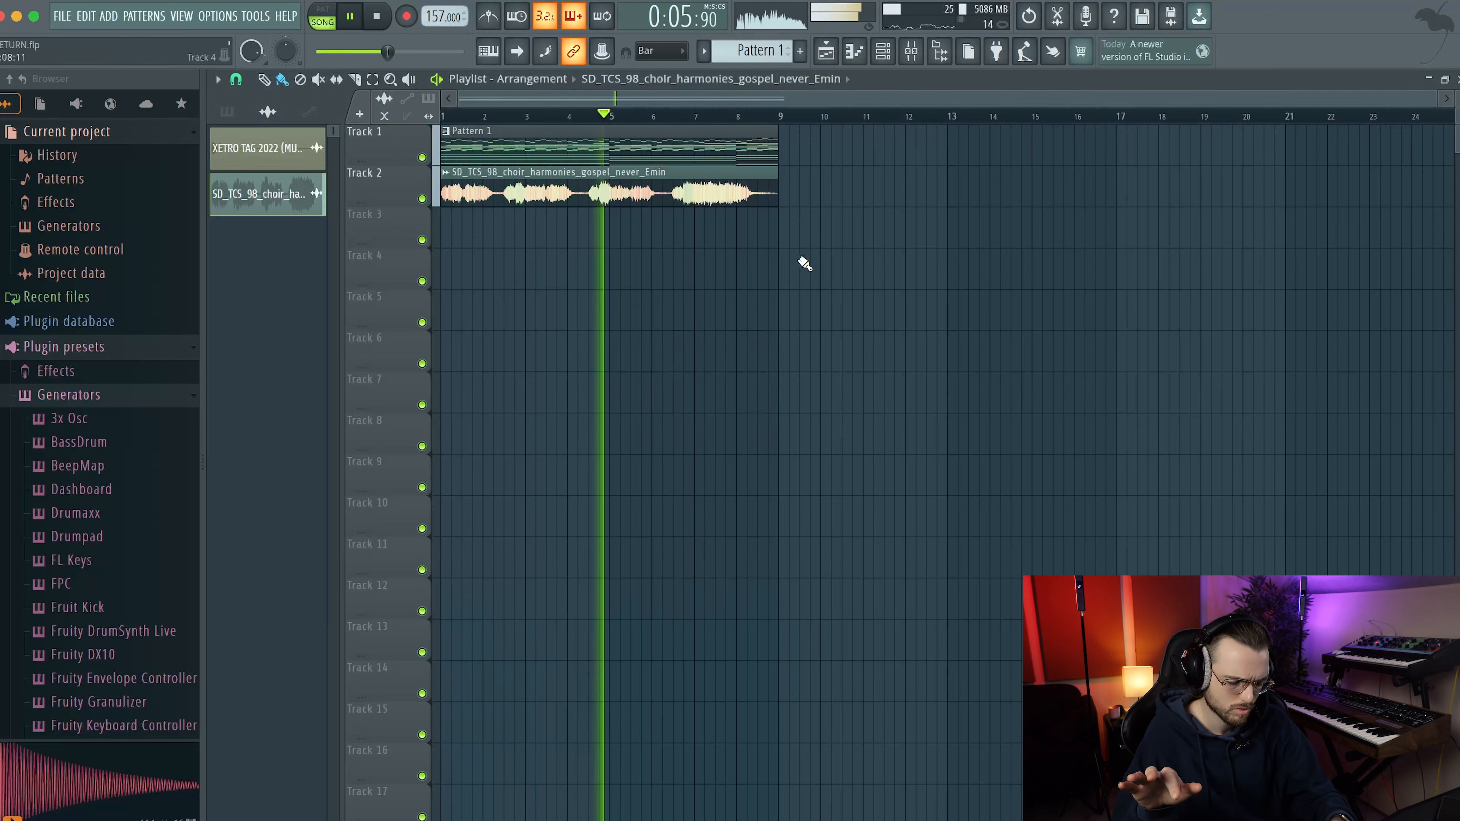
Set playlist snapping back to Step and slice the choir clip at bar 5
scroll(656, 124, up, 3)
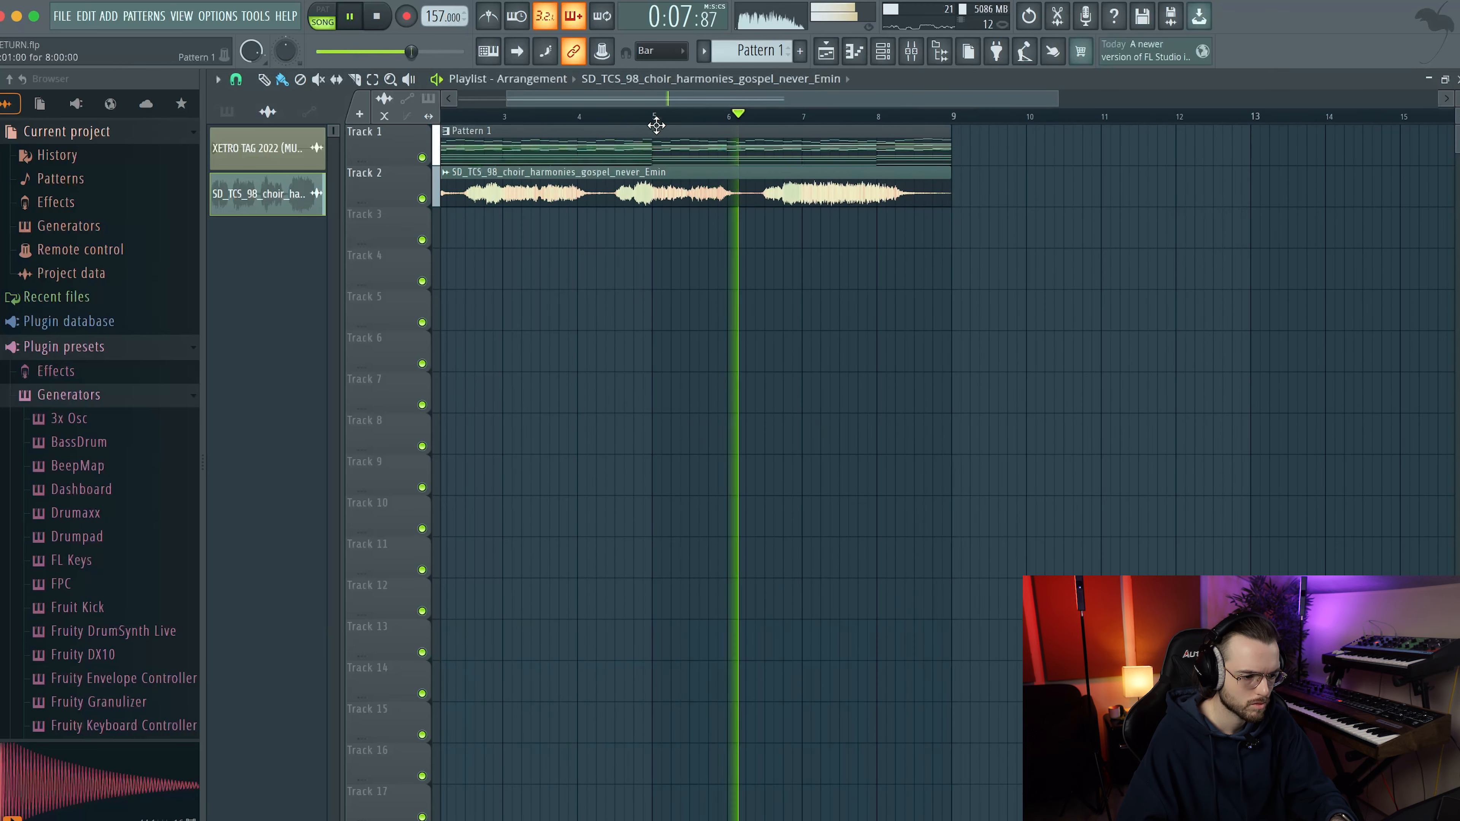
key(space)
scroll(656, 125, up, 2)
click(236, 78)
click(247, 243)
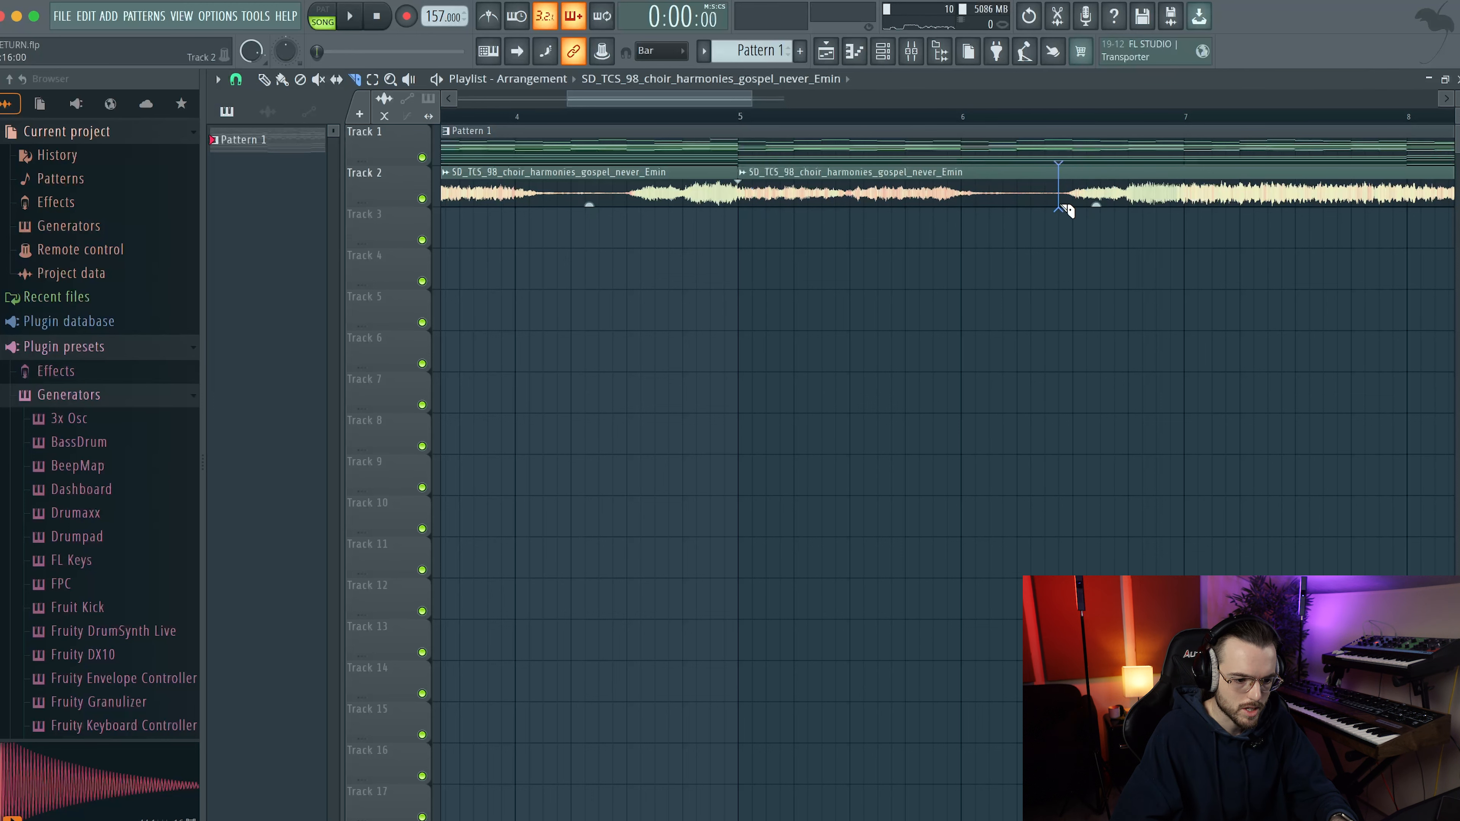
Slice the choir clip at bars 2.5 and 6.5, and replace the section between bars 5 and 6.5 with a copy of the opening slice
scroll(1018, 233, down, 2)
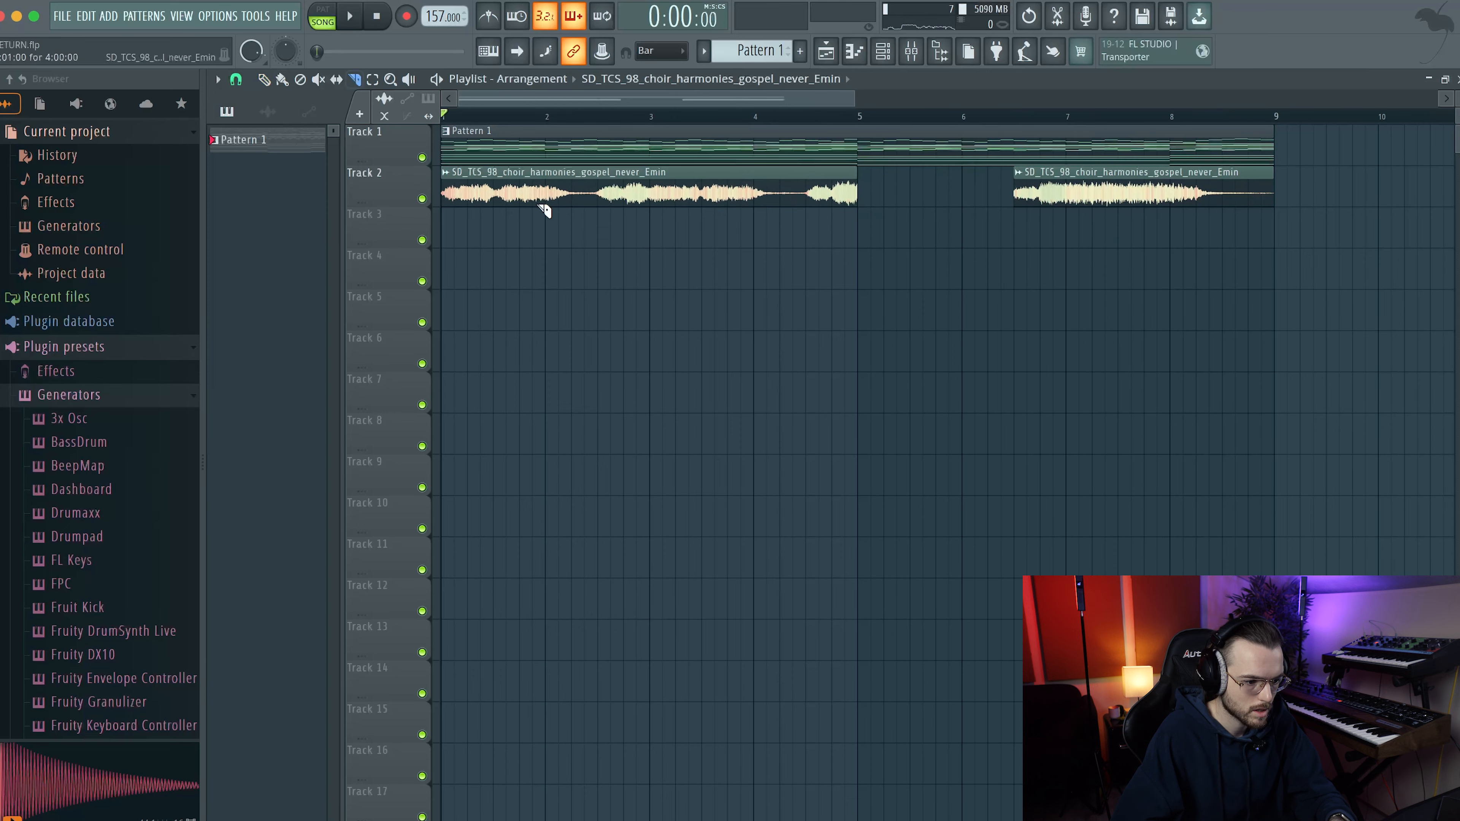
scroll(551, 210, up, 3)
click(640, 194)
scroll(644, 218, down, 4)
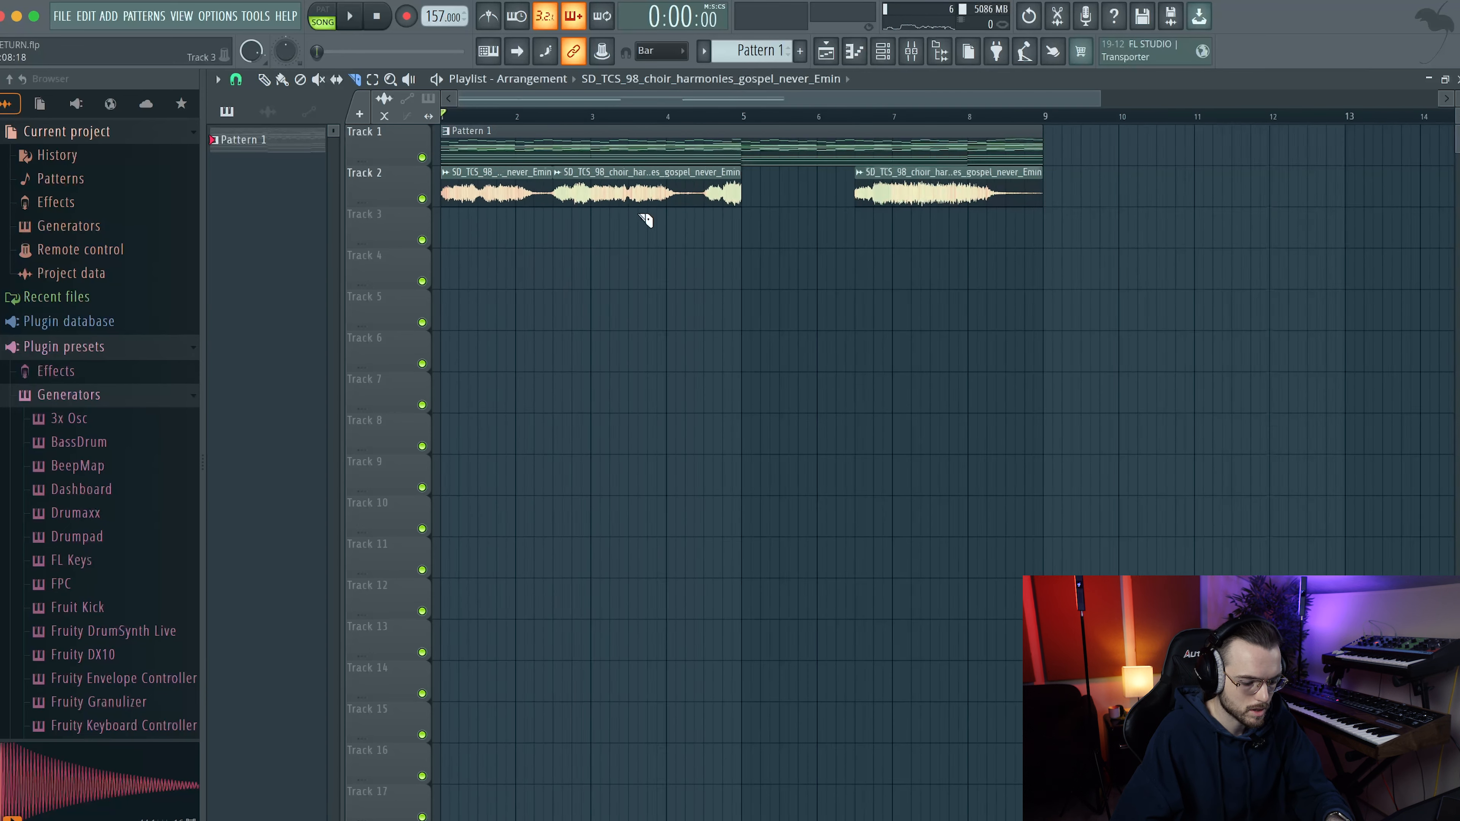
key(p)
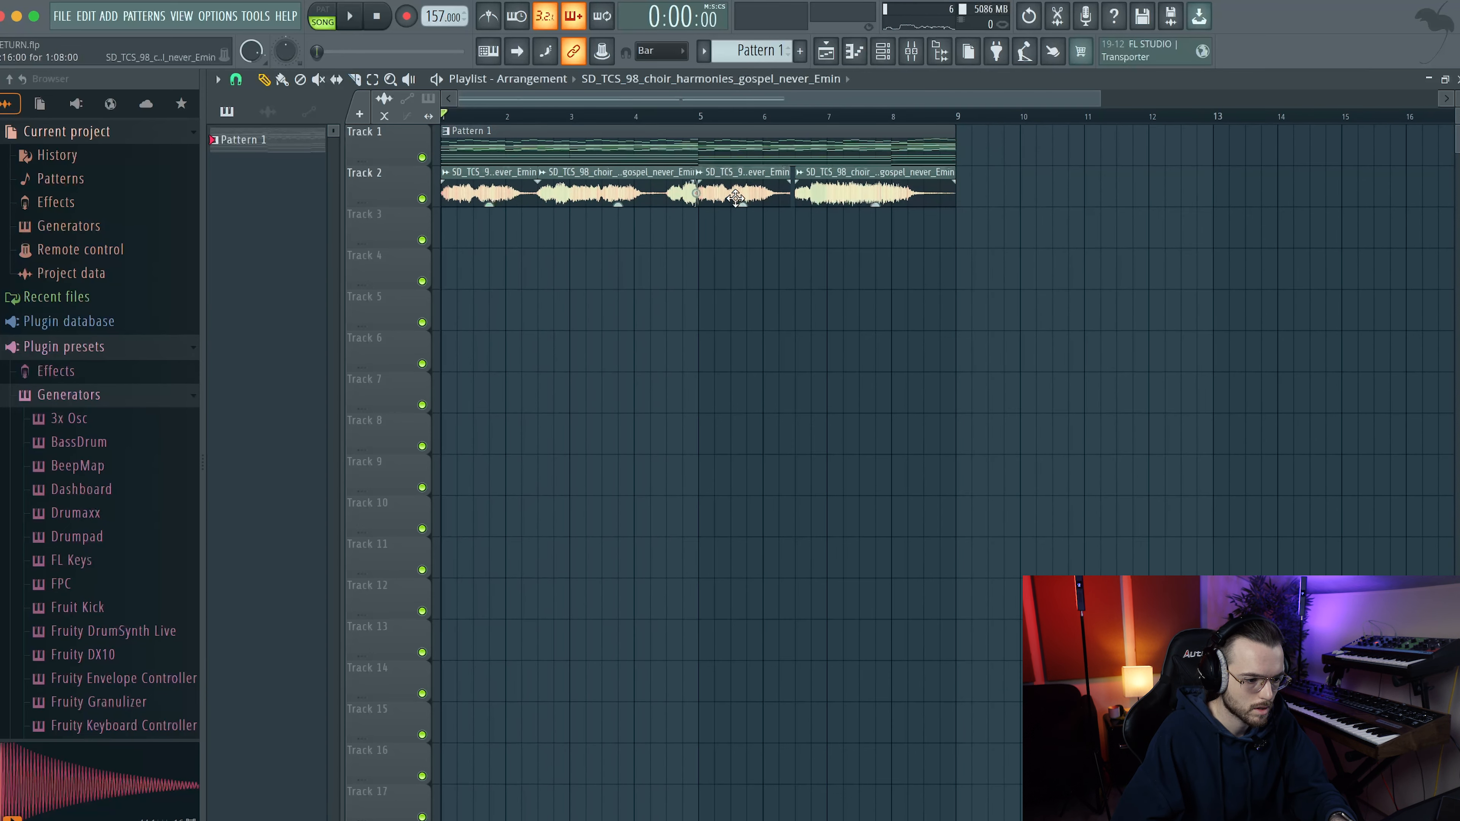
Play from around bar 4 and add a fade-out of about 0.028 s to the choir slices ending at bars 5 and 6.5
scroll(735, 197, up, 3)
click(637, 117)
key(space)
scroll(684, 239, up, 2)
drag(692, 252, 665, 192)
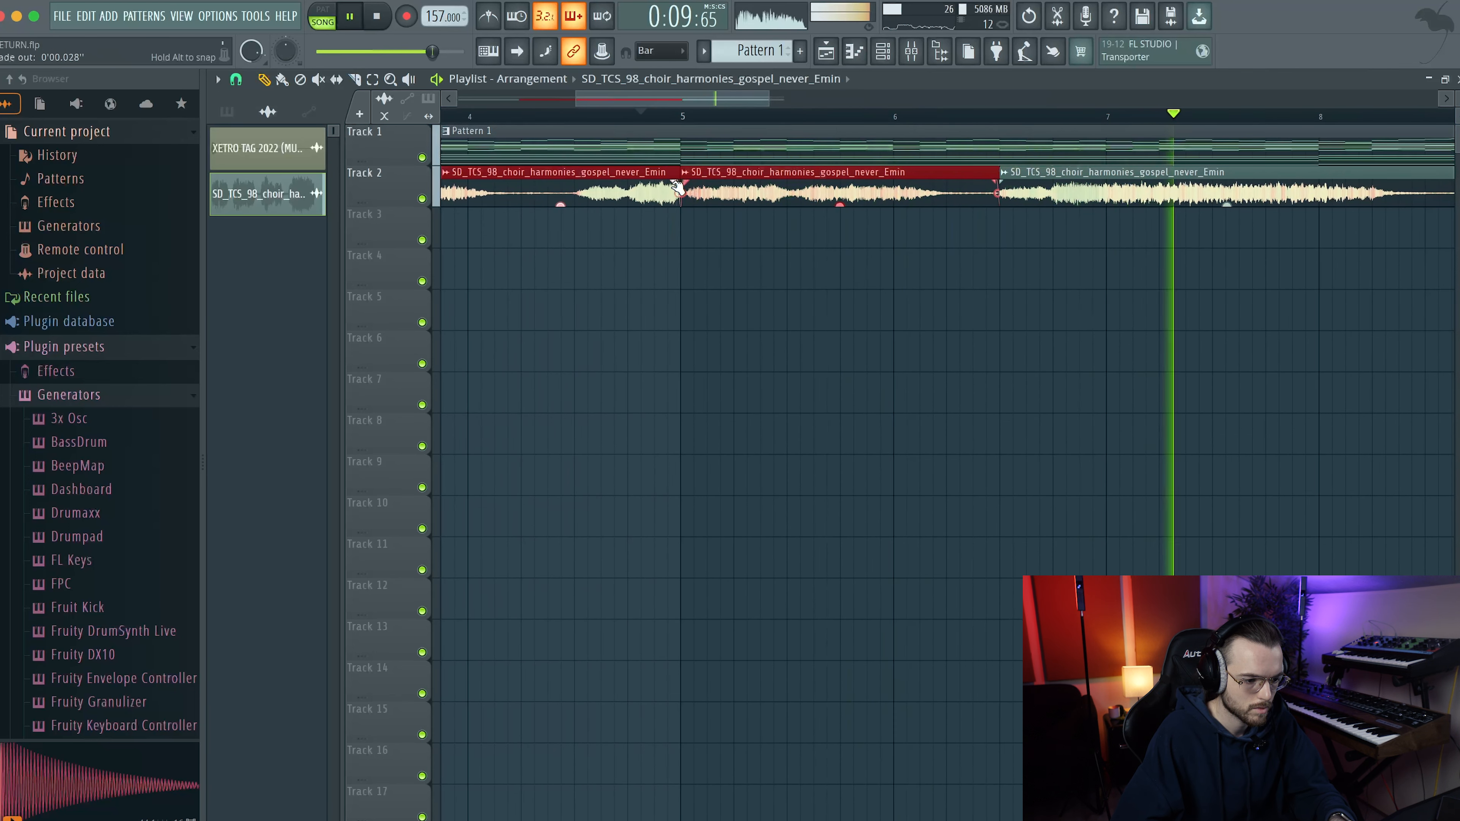
Play the arrangement from just before bar 5 to check the choir transition between slices
scroll(678, 189, down, 3)
click(668, 116)
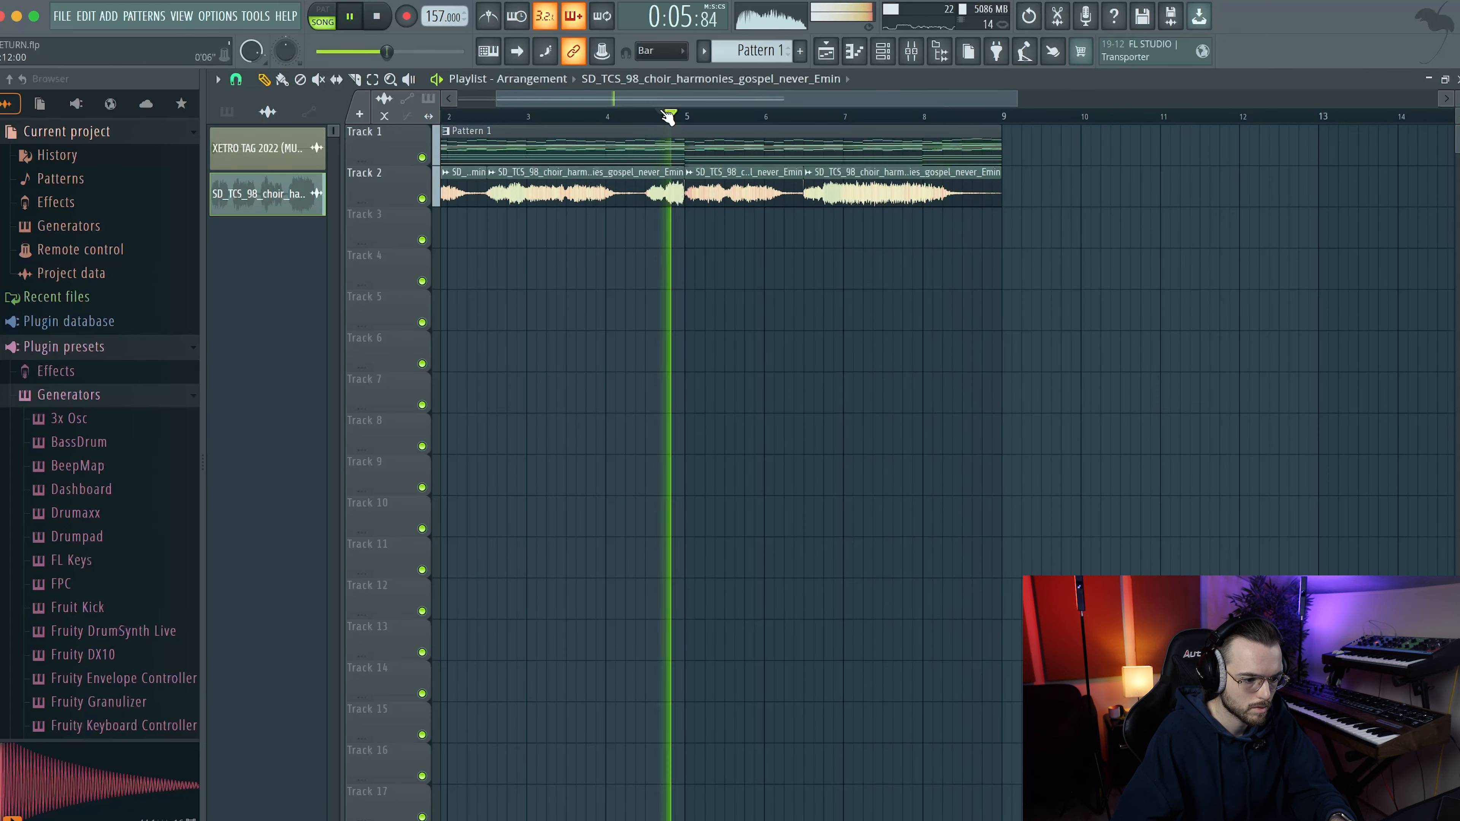
click(637, 117)
scroll(632, 138, up, 2)
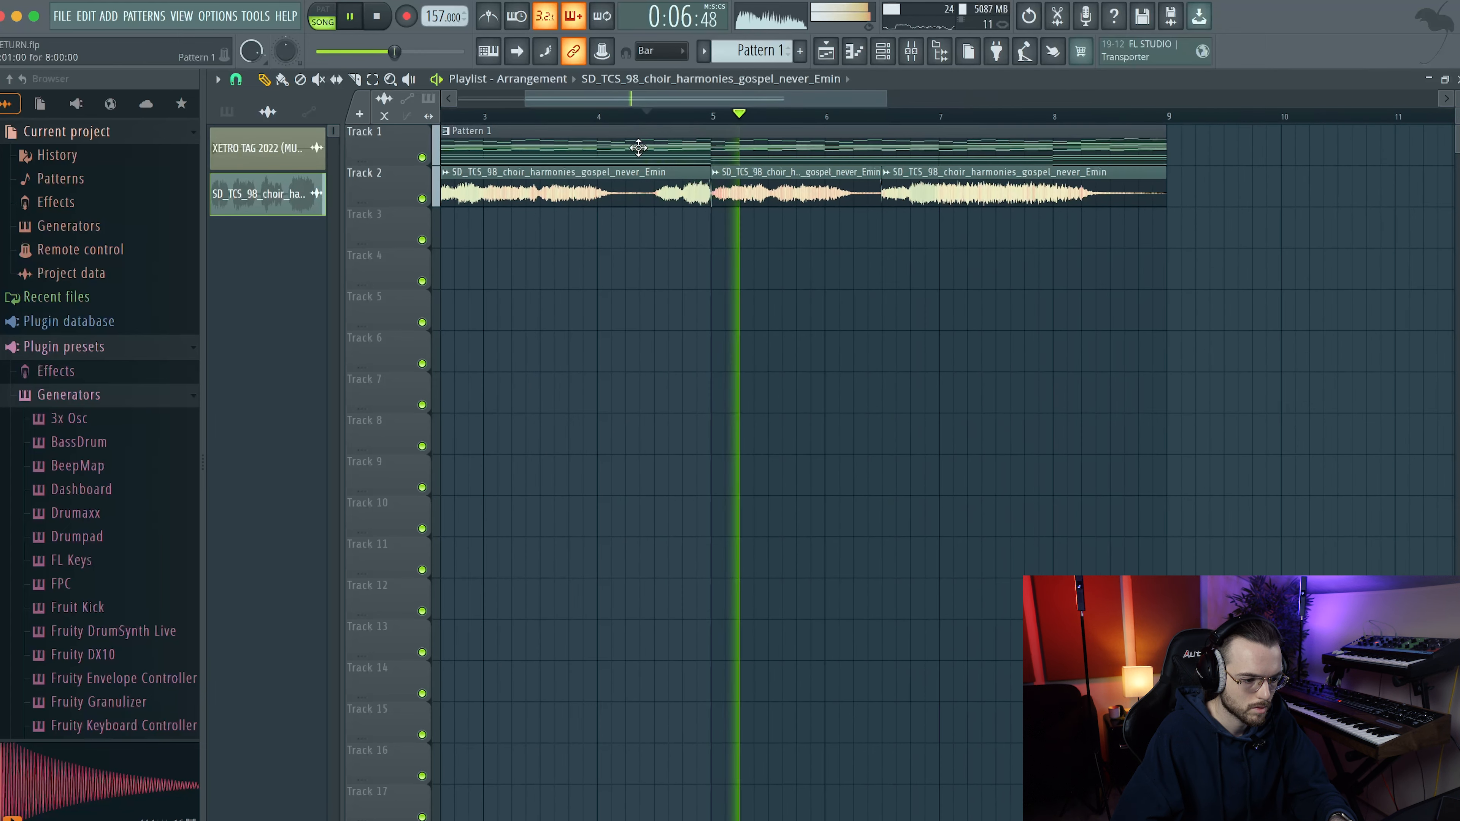
scroll(597, 229, up, 2)
key(space)
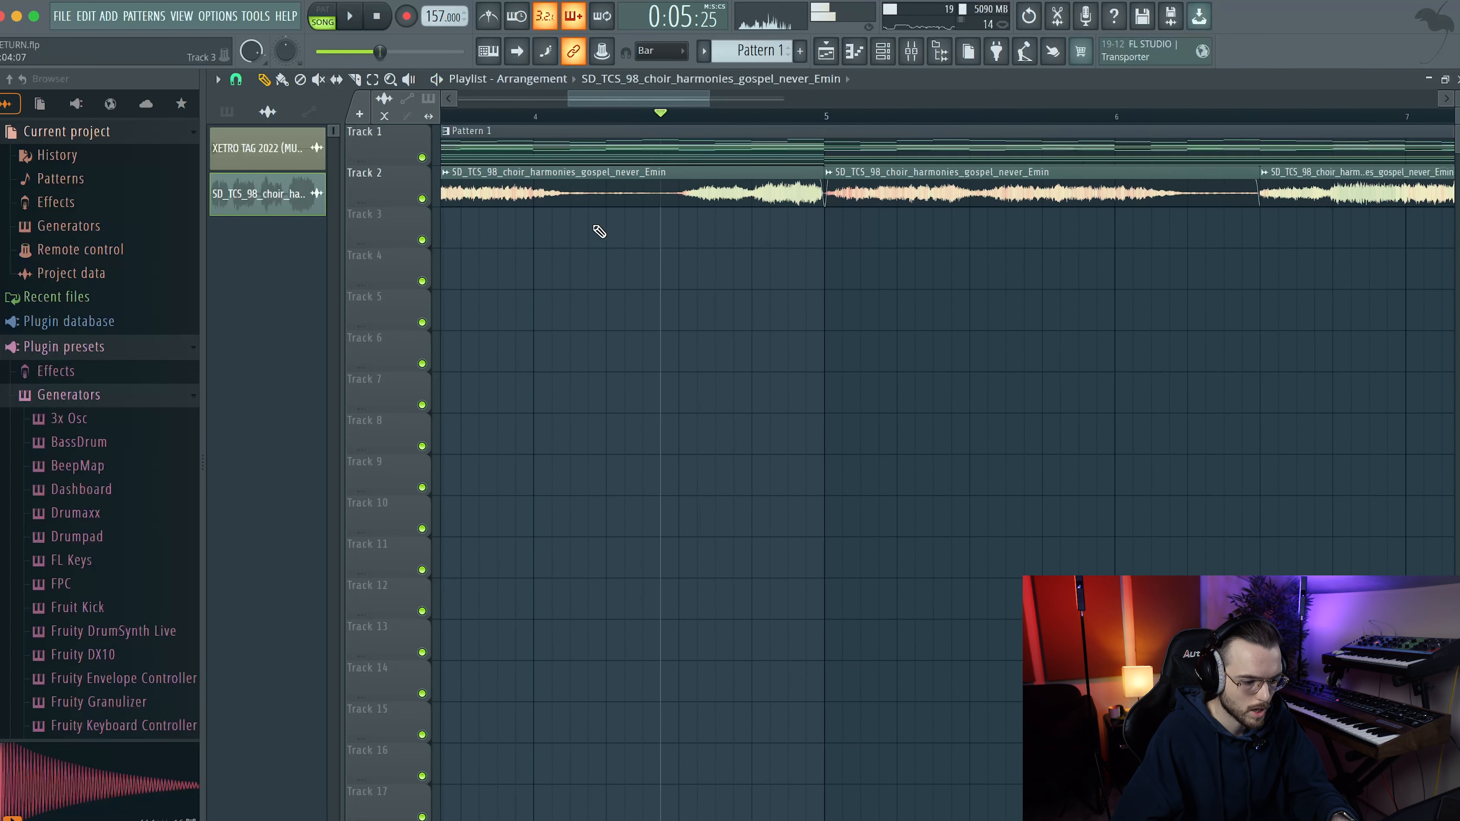
Slice the choir at bar 4.5 and replace the tail after bar 8.5 with a copy of the half-bar slice ending at bar 5
scroll(688, 204, down, 2)
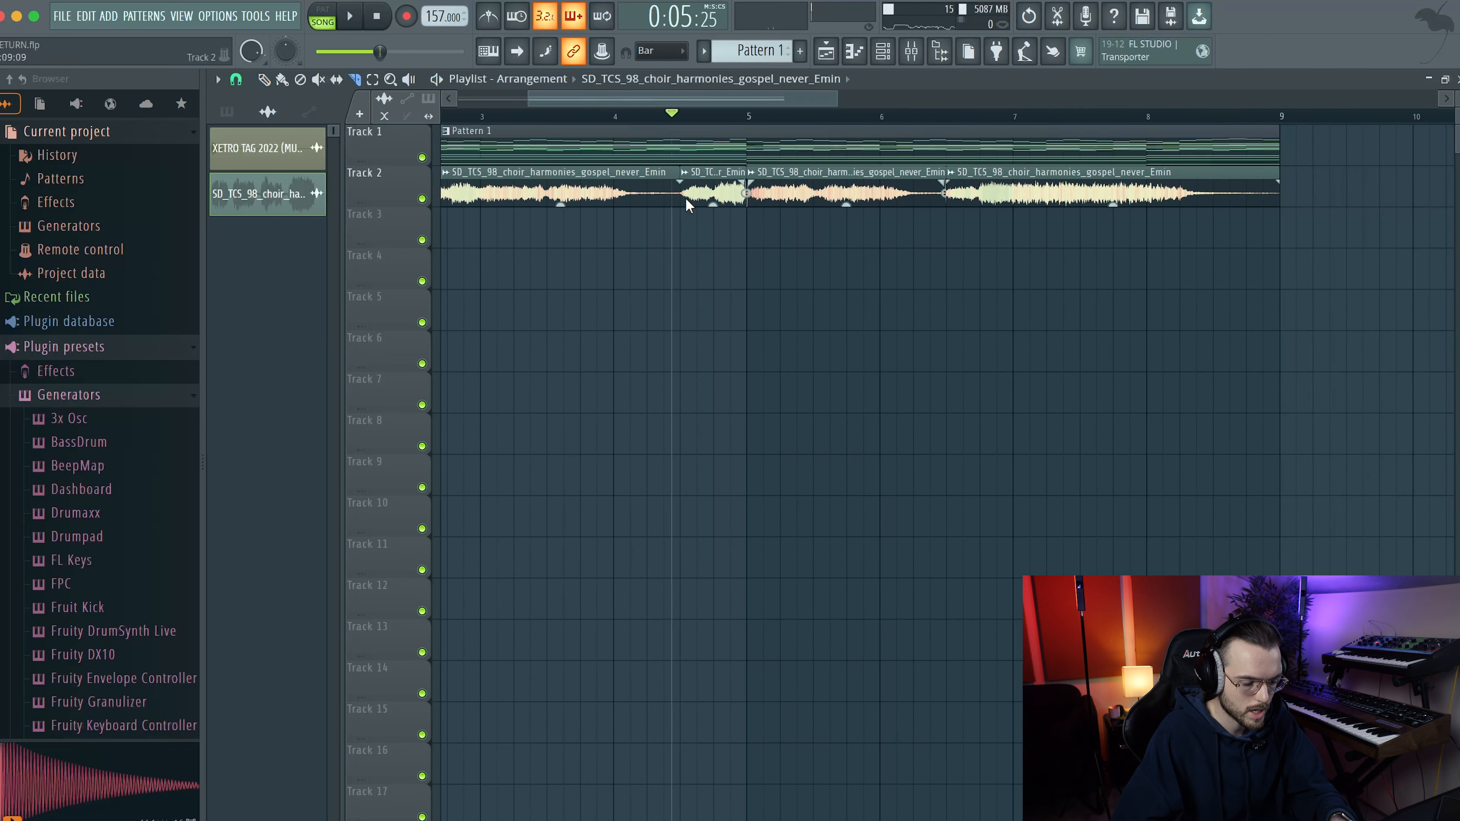
scroll(1219, 201, up, 2)
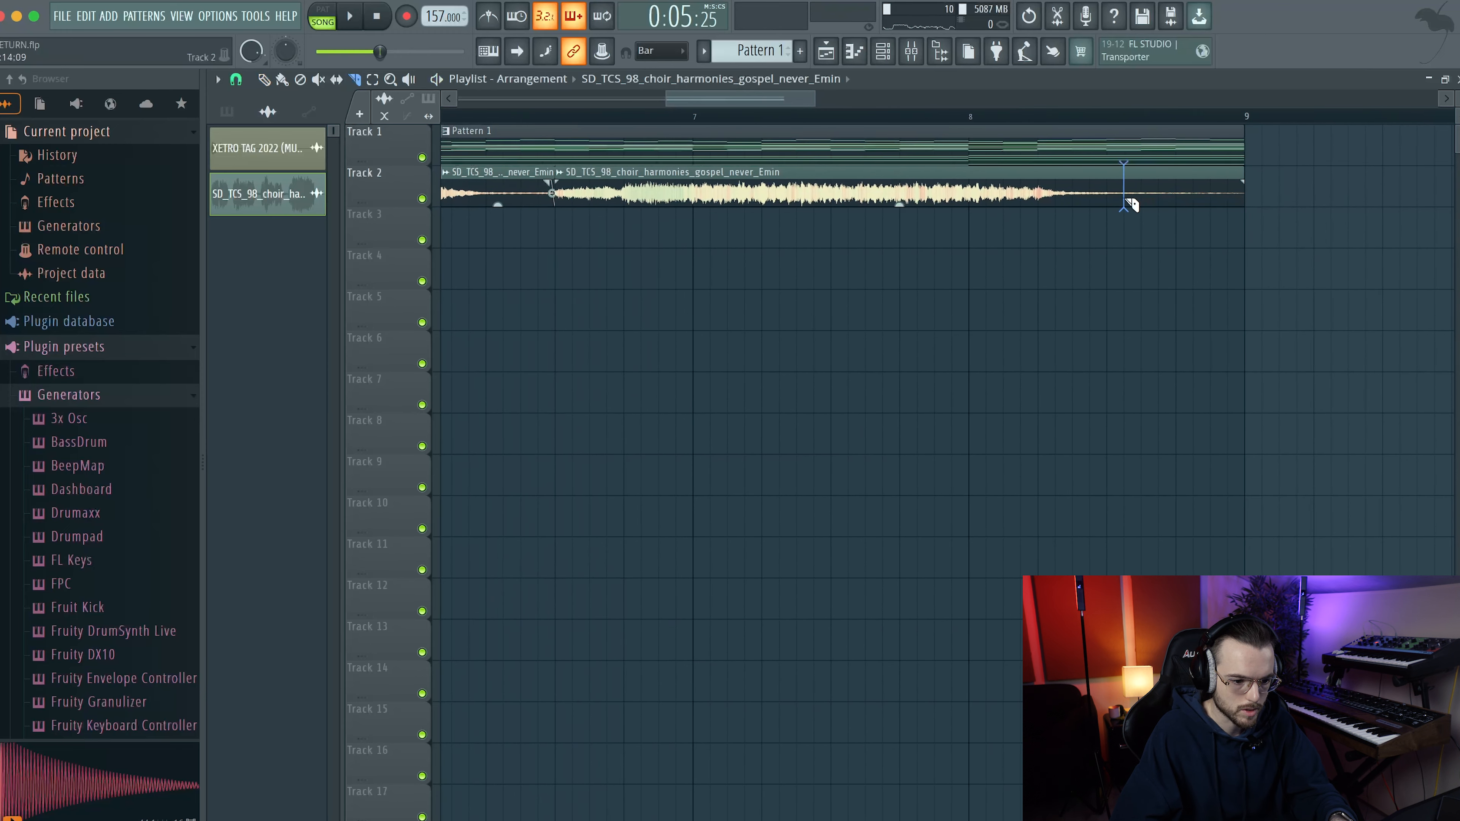
right_click(1140, 184)
scroll(1121, 195, down, 2)
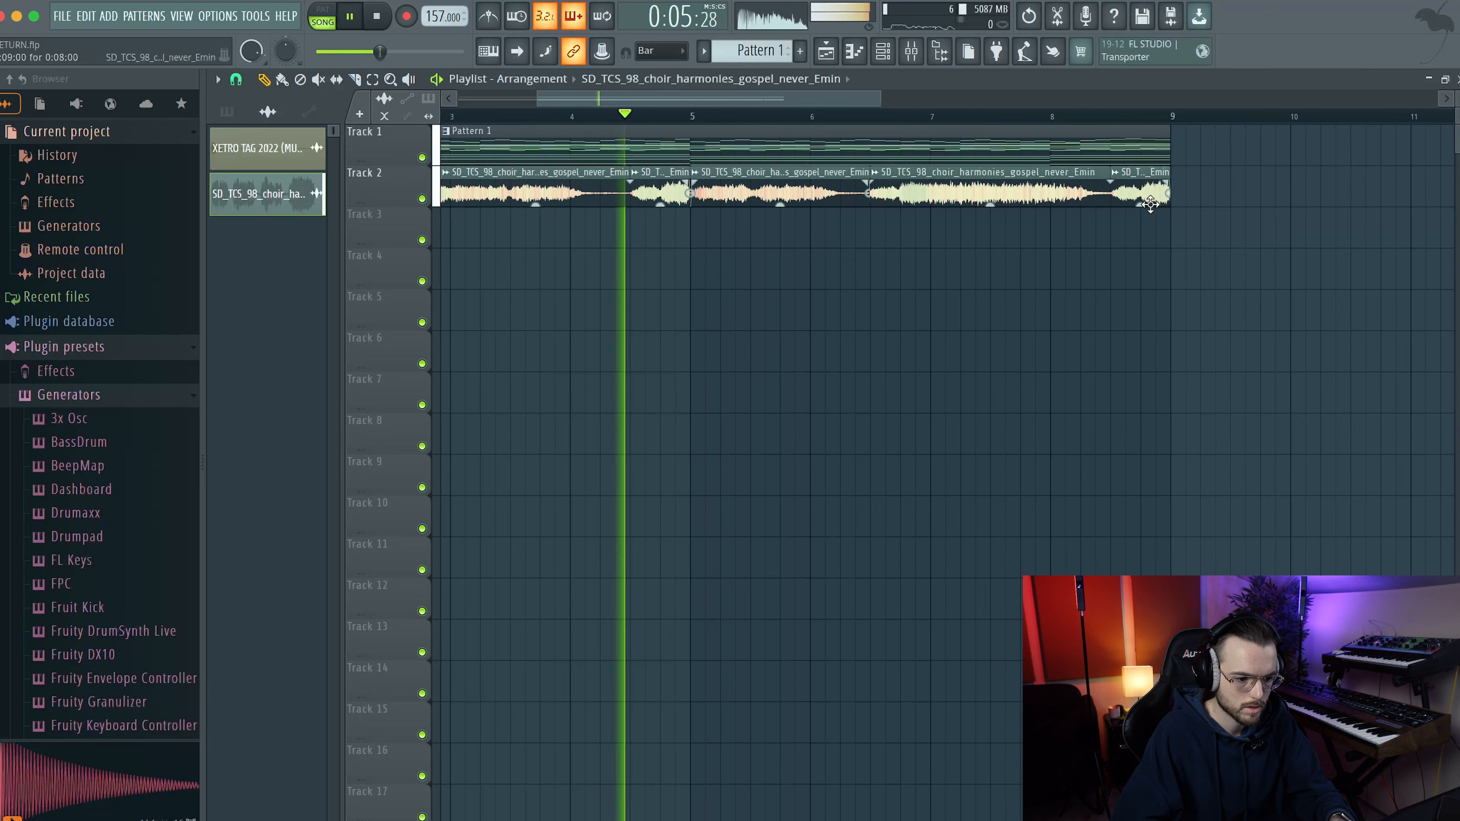
Add a short fade-in of about 0.008 s at the choir join at bar 8.5 and listen through to the end
scroll(1144, 245, up, 2)
drag(1140, 242, 1053, 201)
scroll(1059, 198, up, 2)
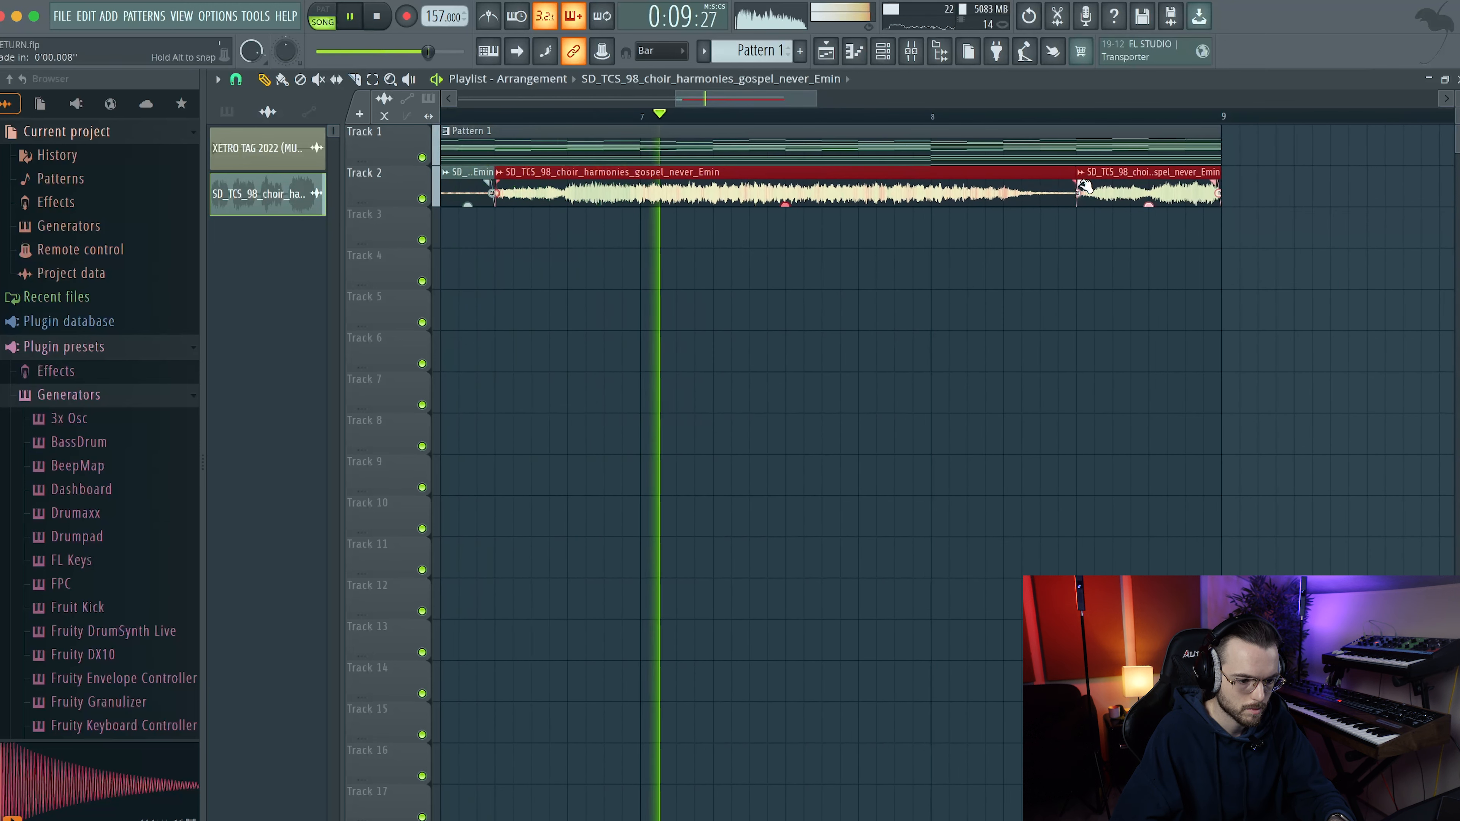
click(1085, 238)
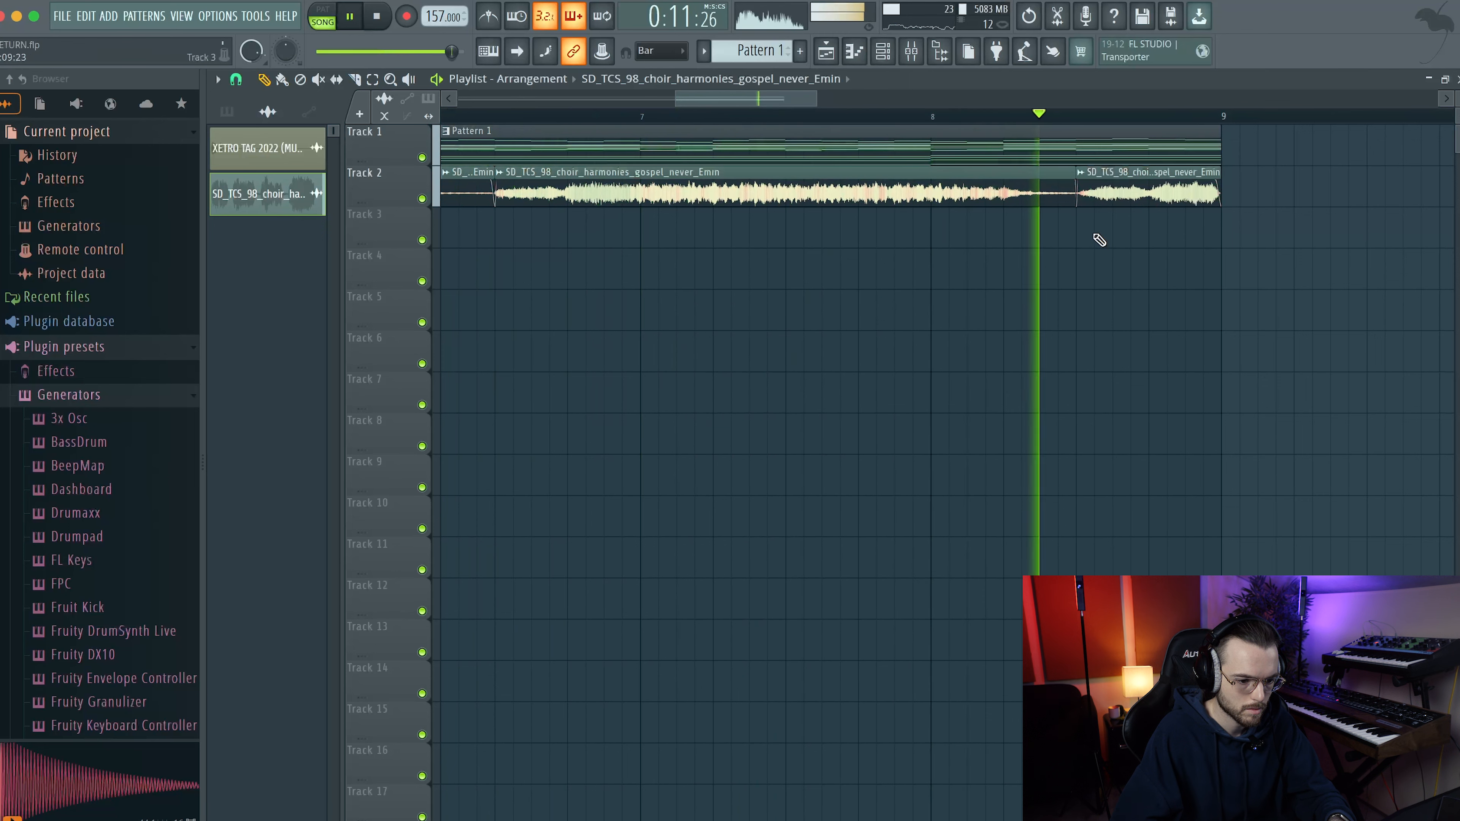
scroll(1099, 240, down, 5)
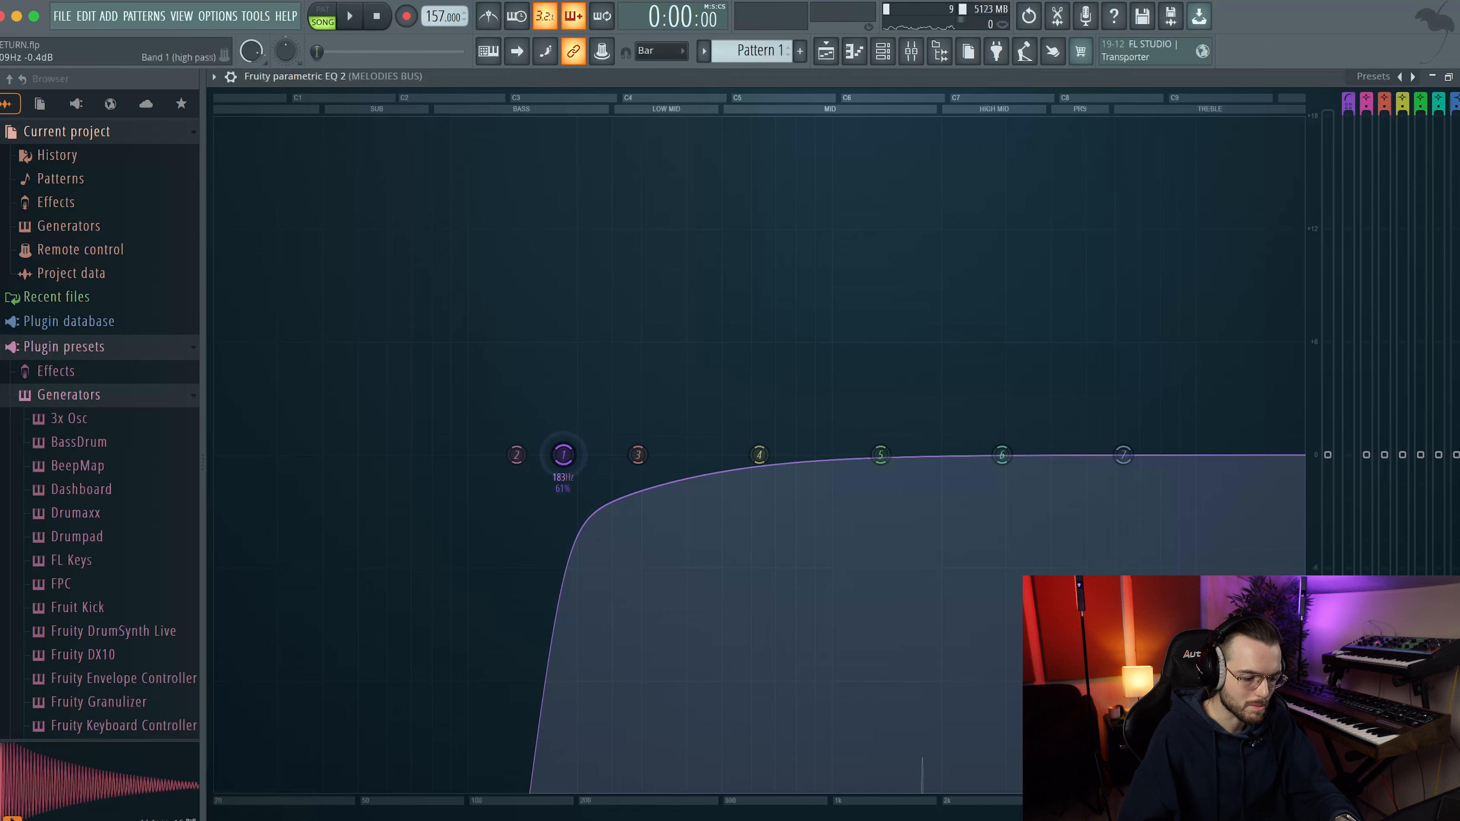
Raise the high-pass cutoff of band 1 slightly in the MELODIES BUS Fruity parametric EQ 2
mouse_move(563, 455)
mouse_down()
mouse_move(551, 454)
mouse_move(581, 455)
mouse_up()
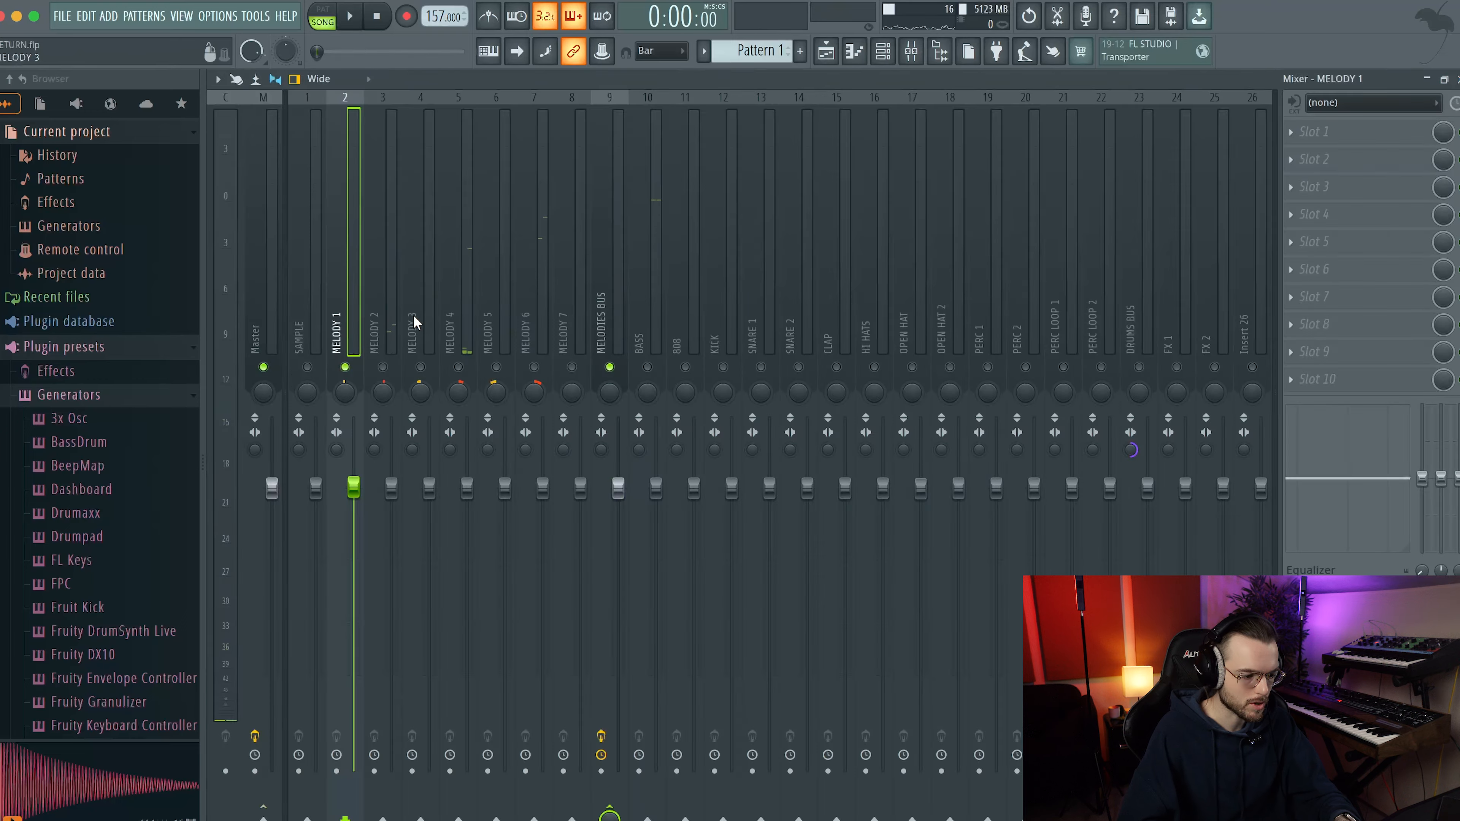
Add the UADx Pultec EQP-1A EQ to the first effect slot of the MELODY 1 mixer track
click(370, 317)
click(339, 313)
click(372, 315)
click(346, 315)
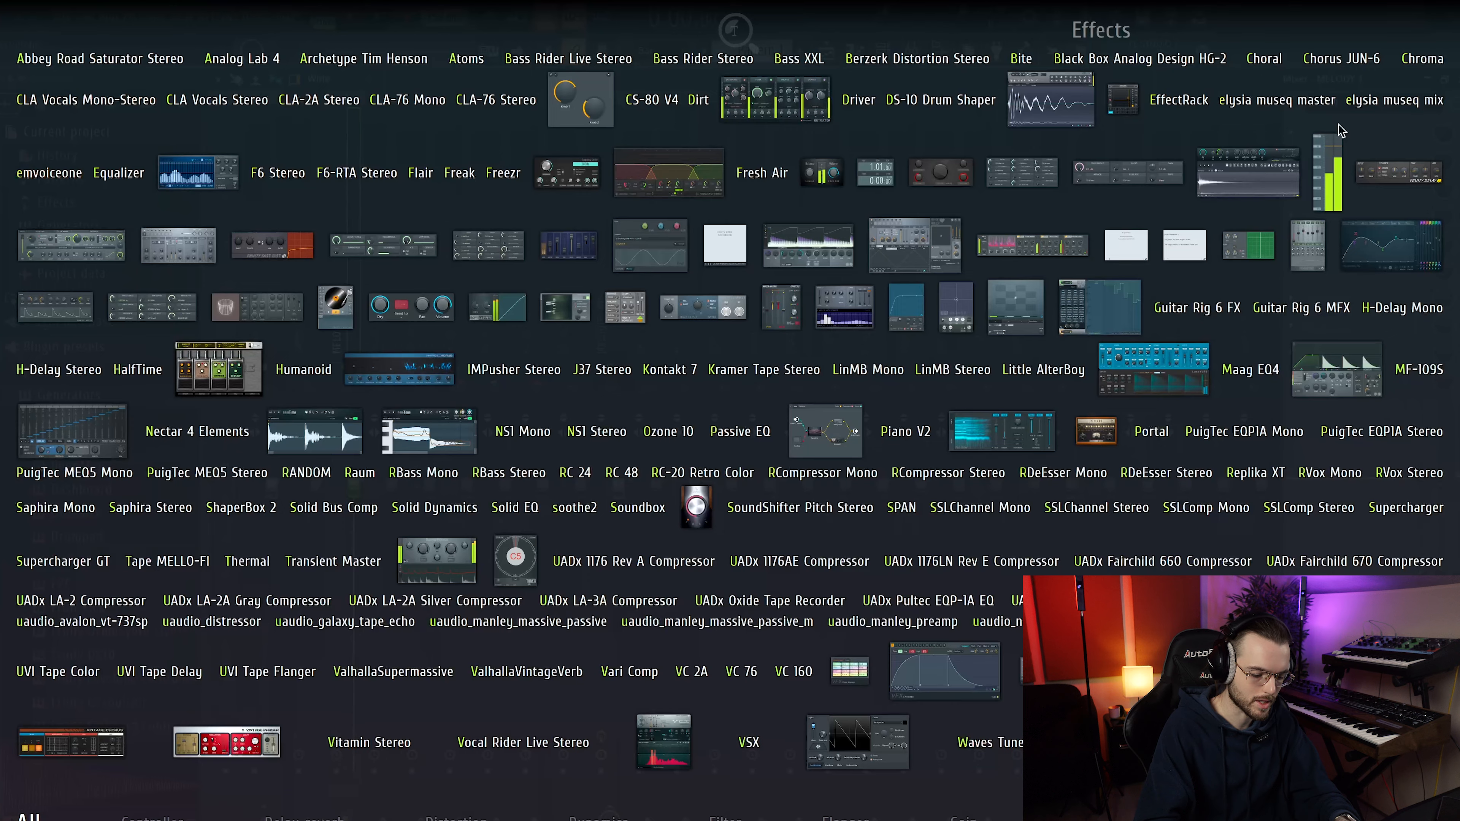
text(pul)
click(929, 608)
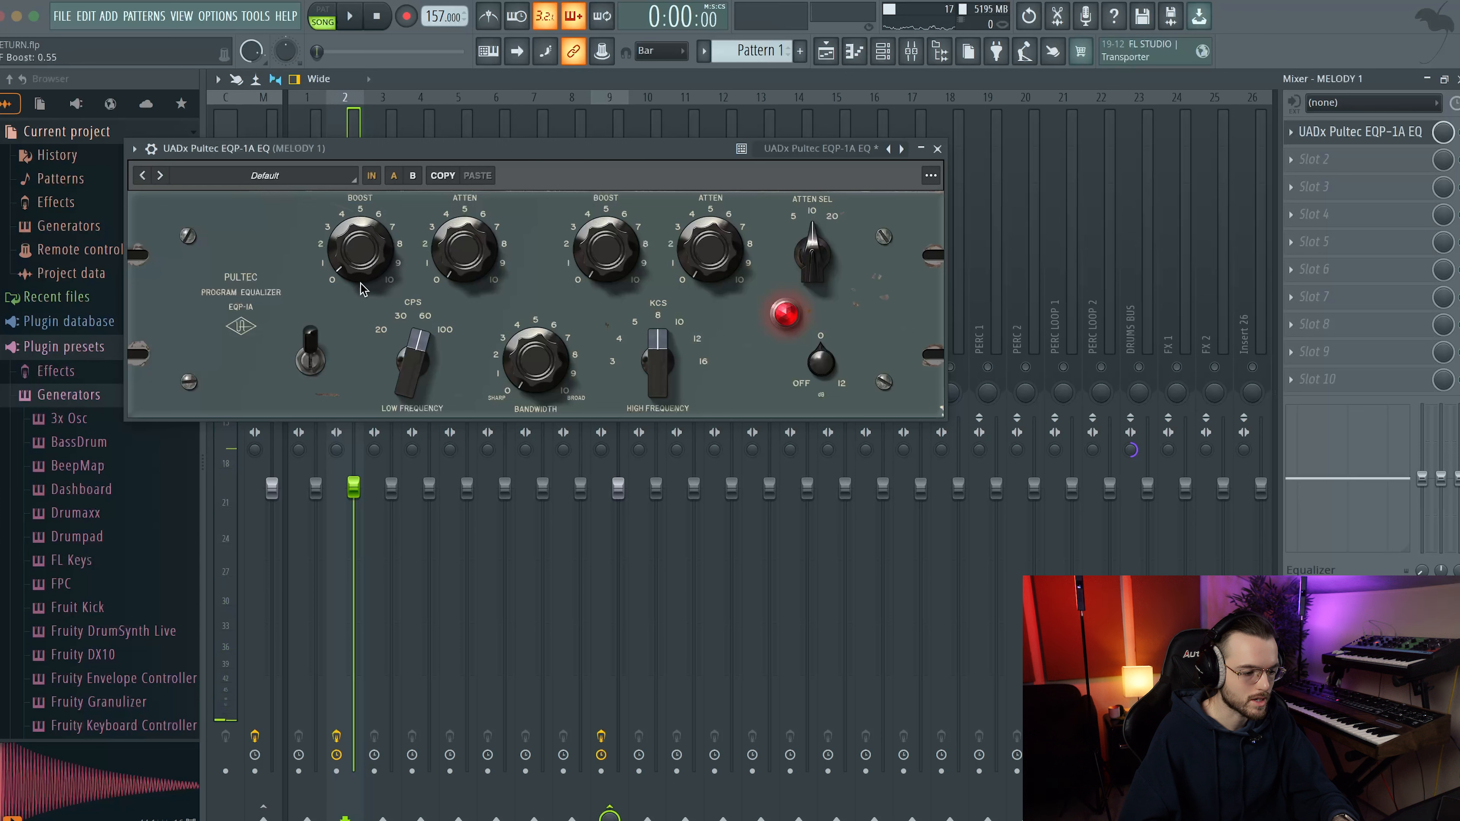
Raise the low-frequency boost and attenuation on MELODY 1's Pultec EQ, auditioning the sound
key(space)
drag(361, 259, 362, 221)
key(space)
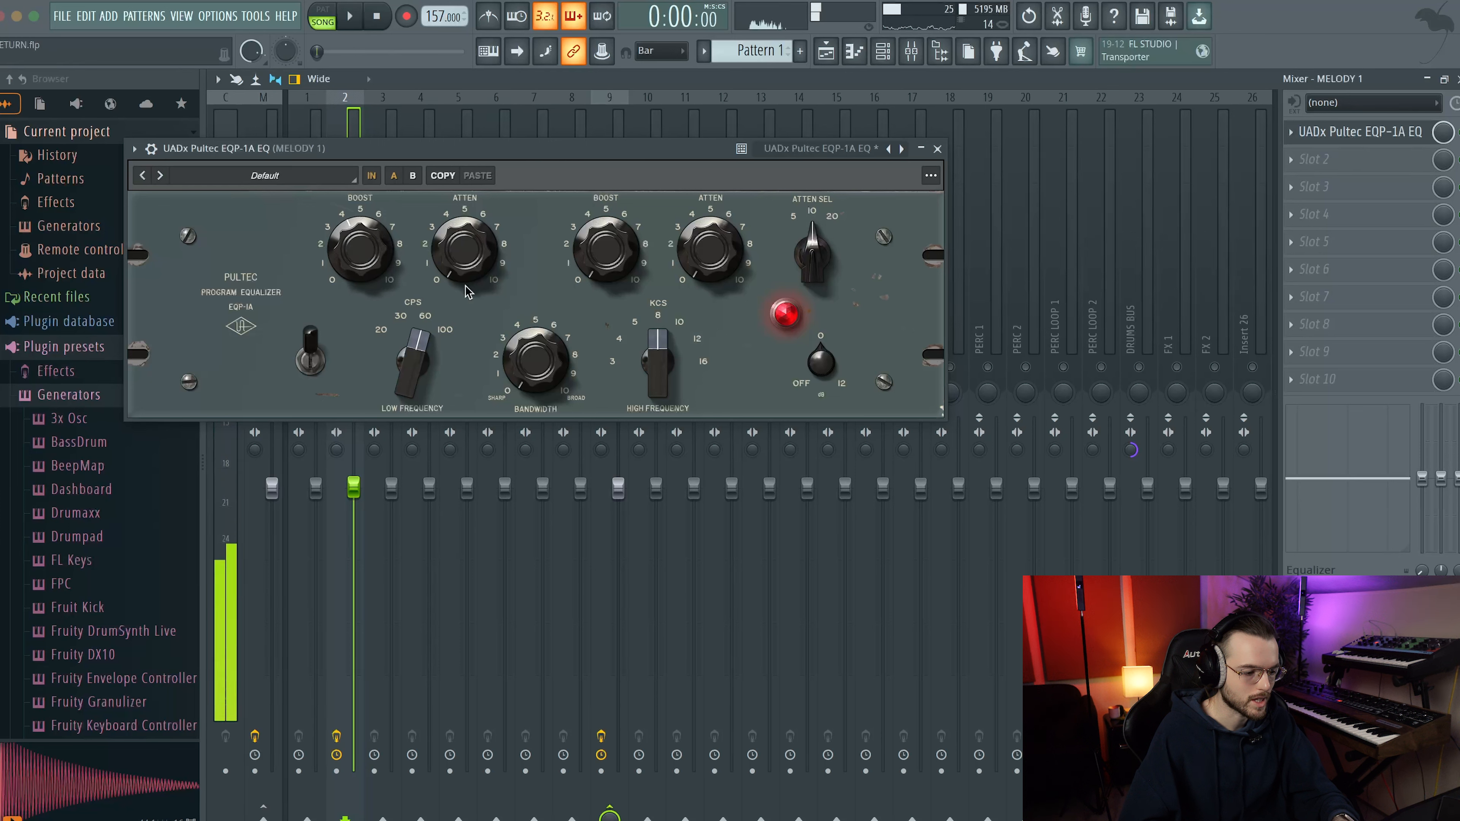
drag(459, 269, 488, 252)
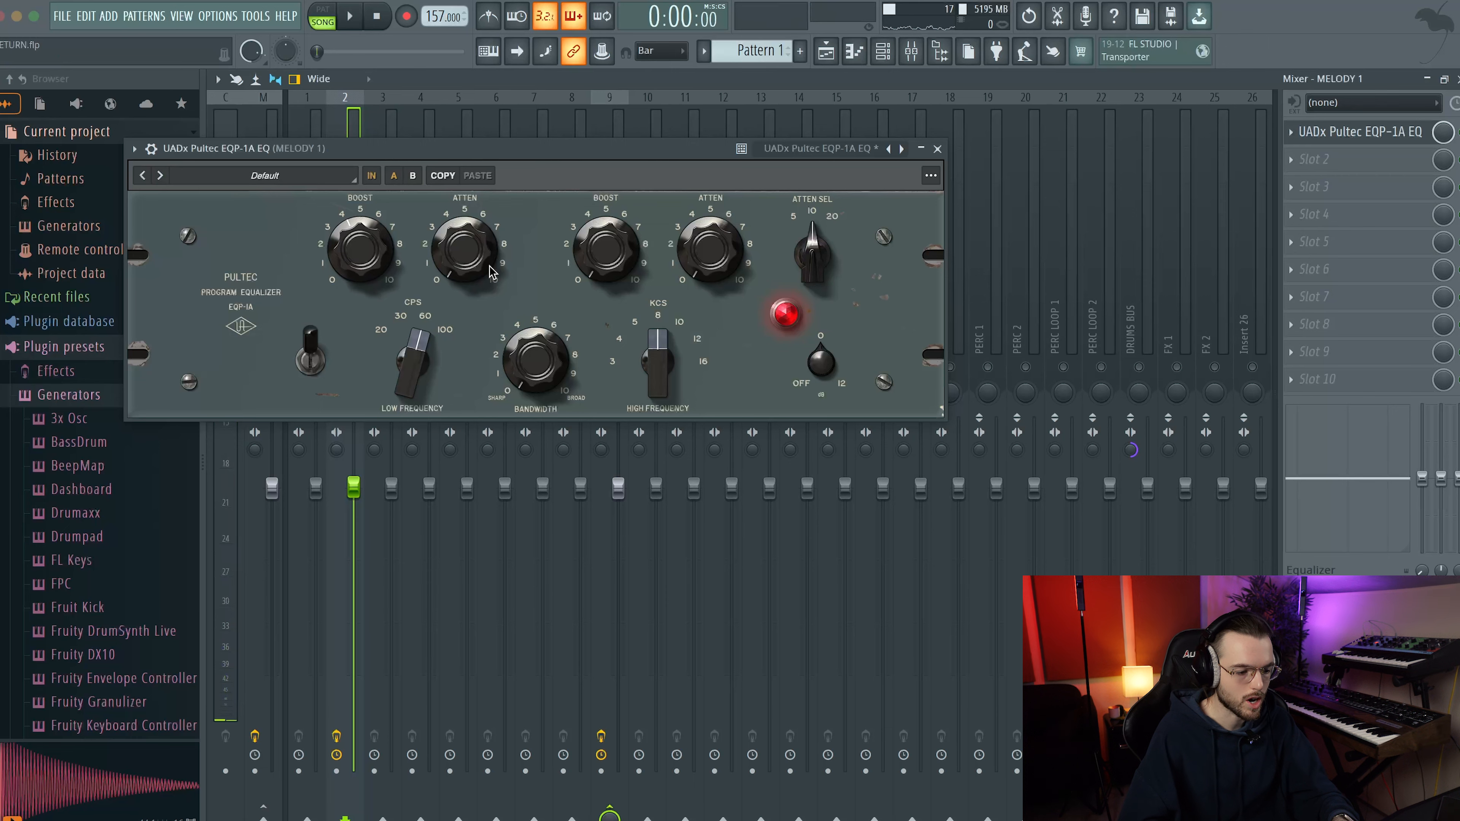
key(space)
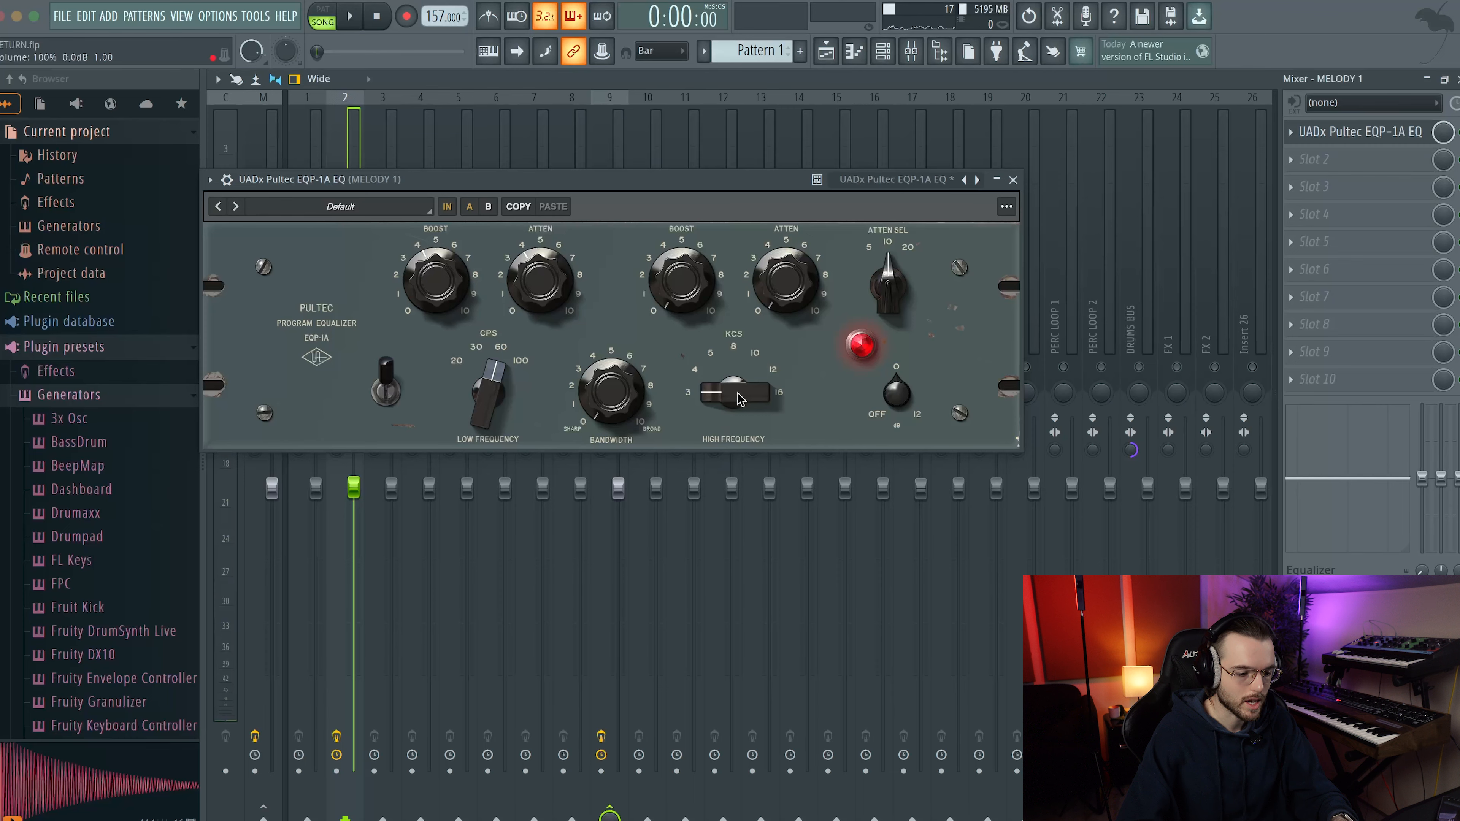
Set the Pultec's high-frequency selector to 4 kcs and its high-frequency boost to about 3 while playing the song
drag(730, 396, 729, 391)
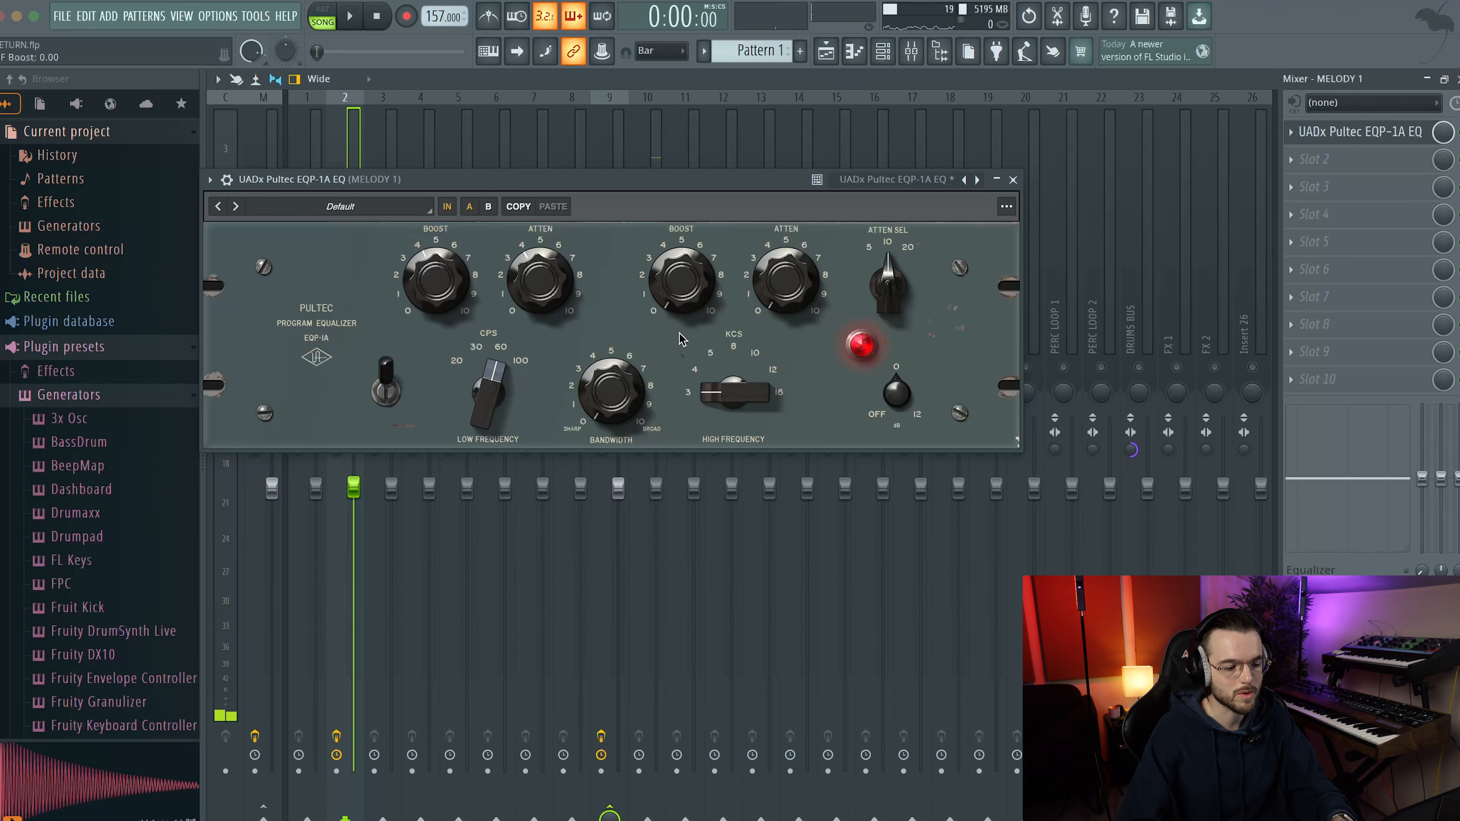
key(space)
drag(682, 311, 682, 237)
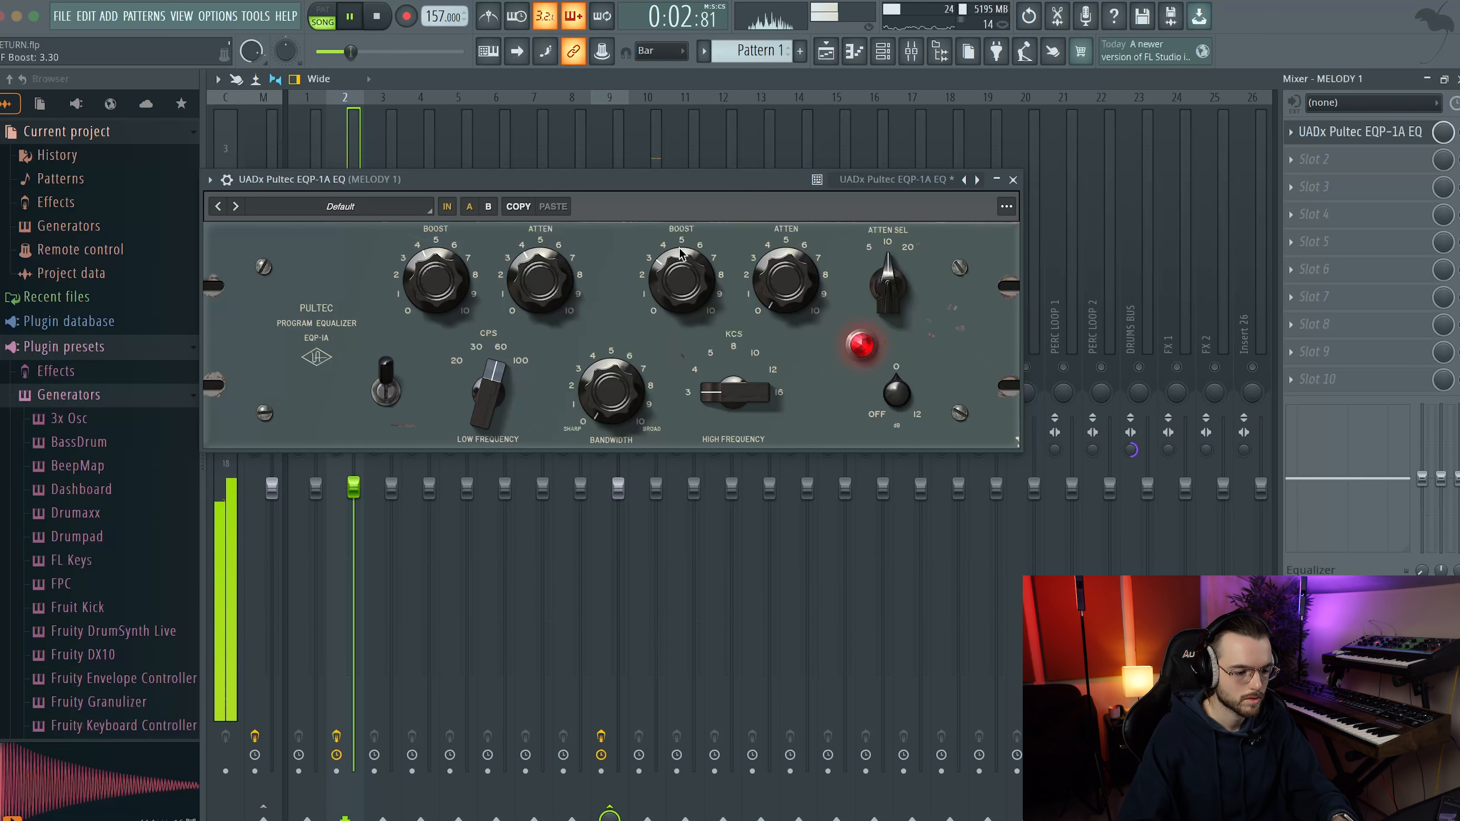
drag(725, 326, 725, 348)
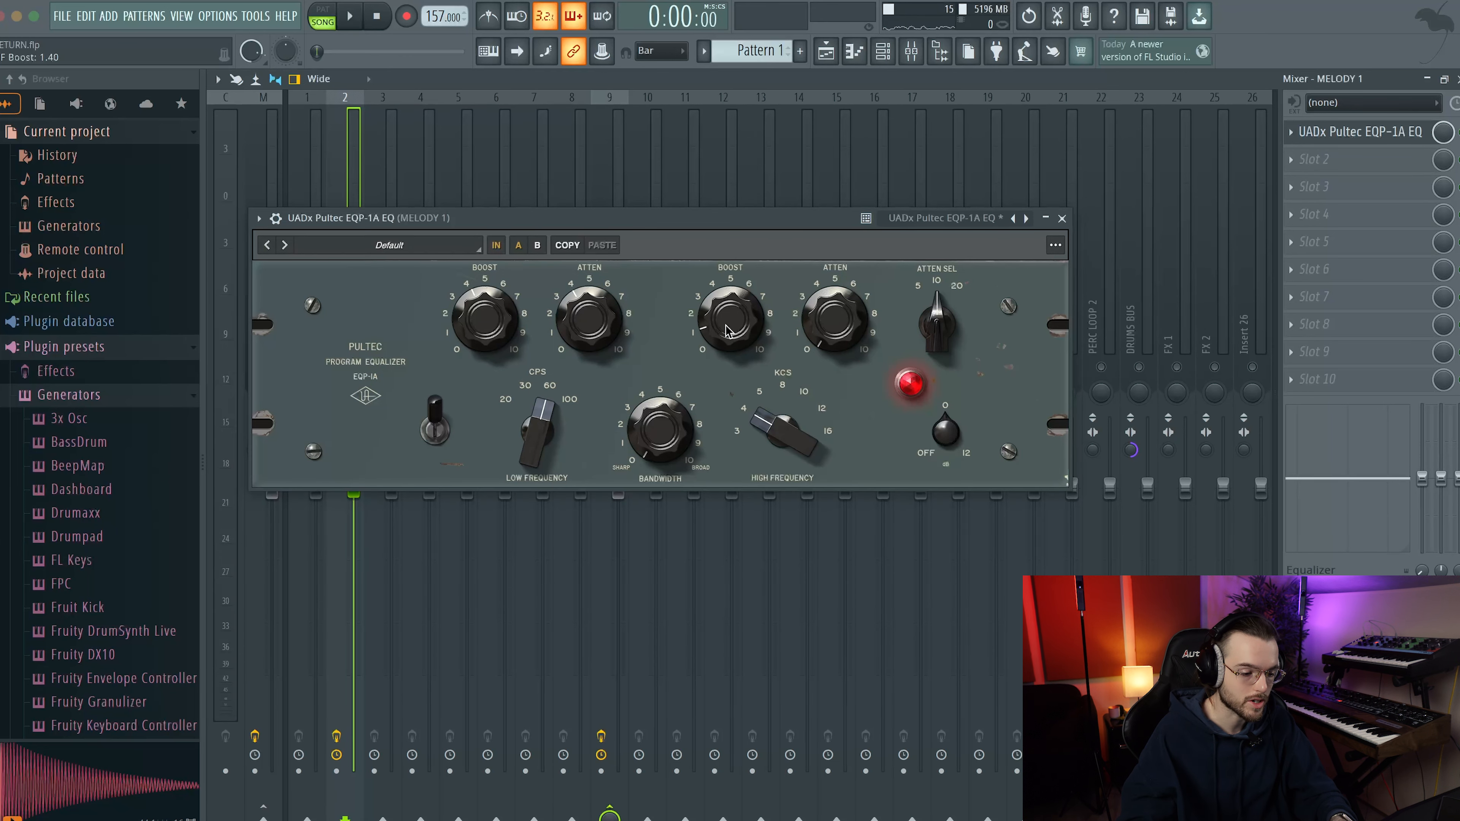
key(space)
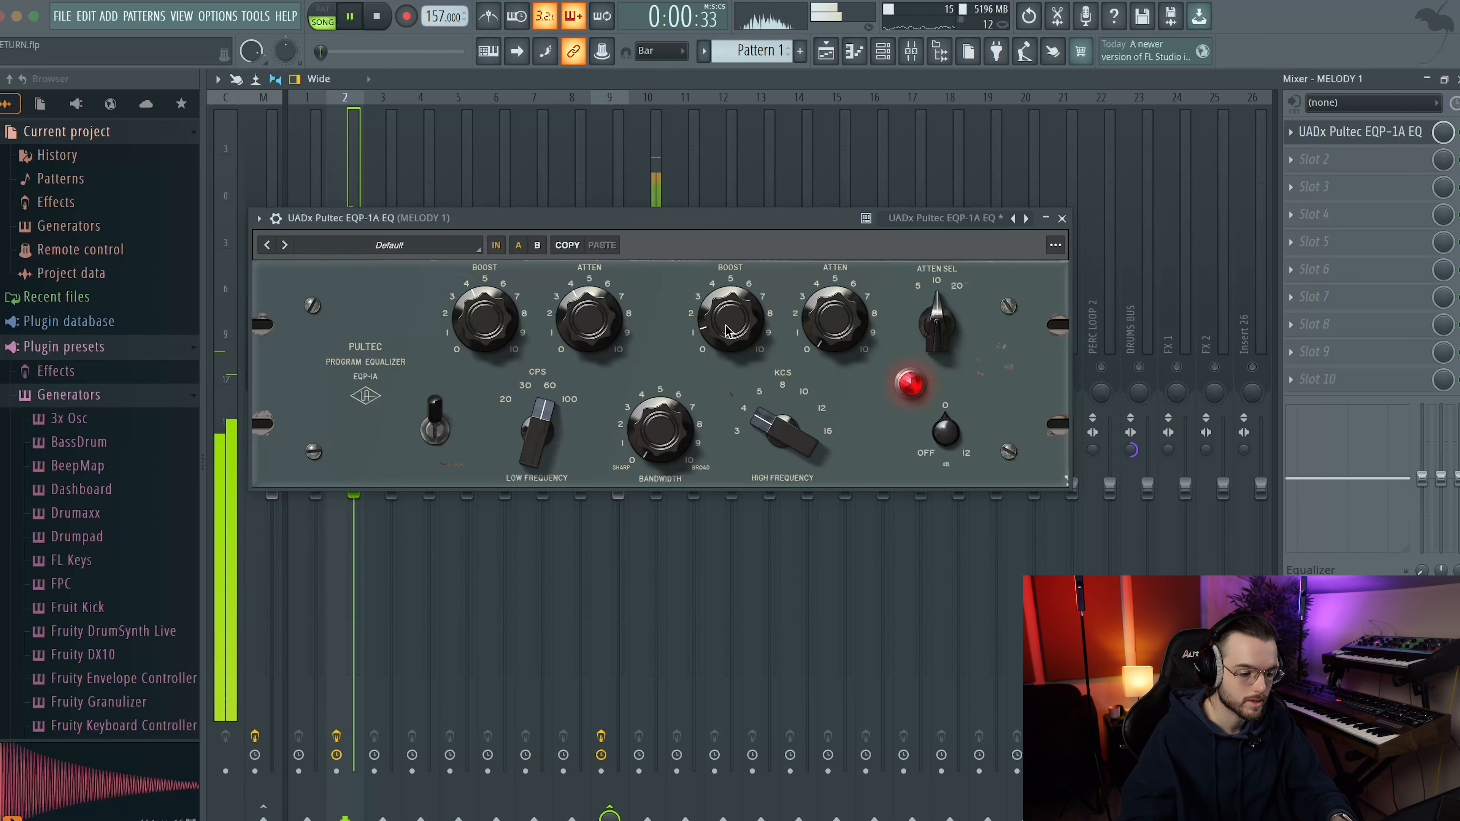
mouse_move(725, 301)
mouse_down()
mouse_move(726, 282)
mouse_move(726, 314)
mouse_up()
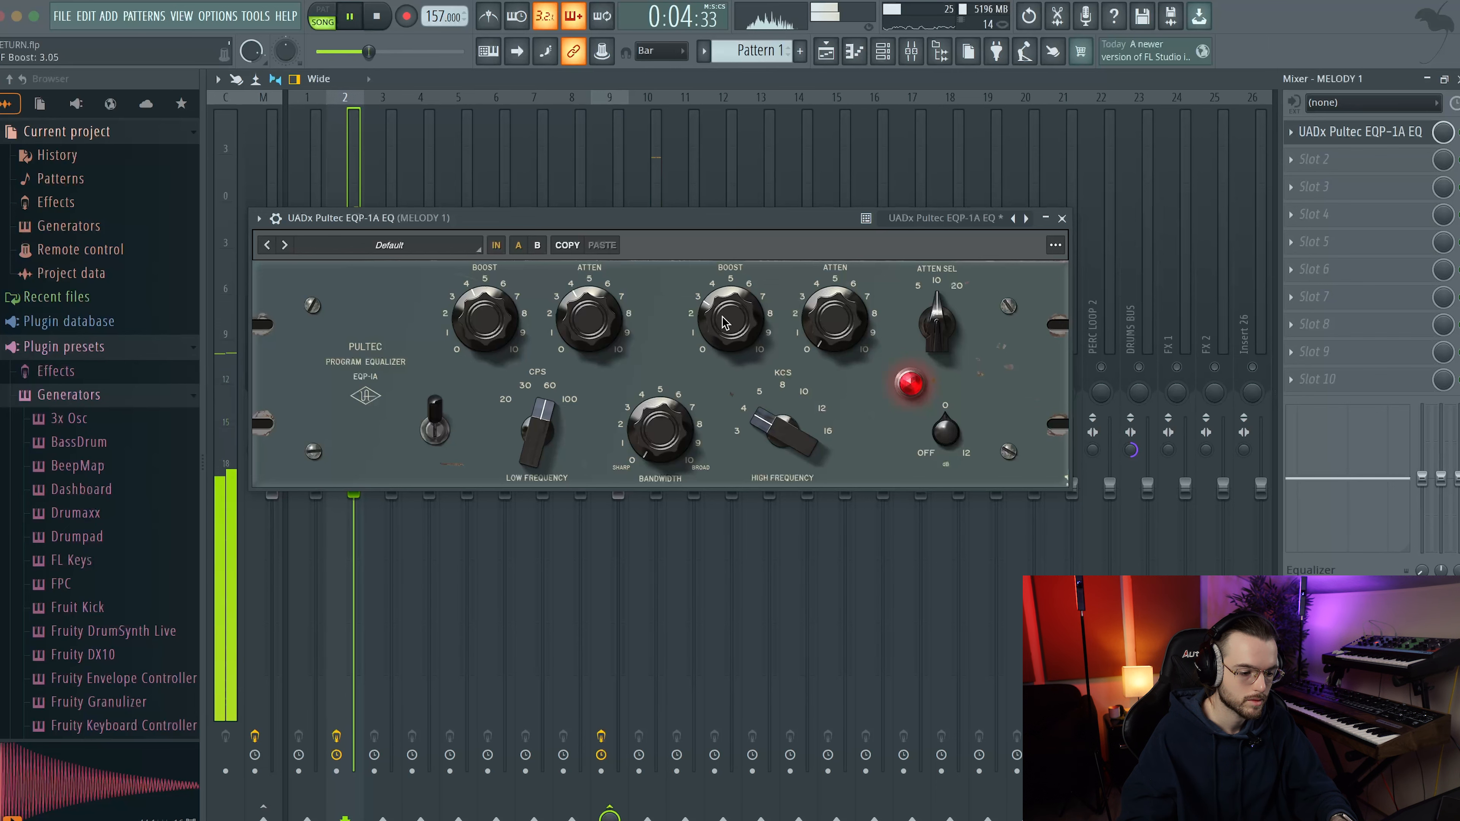
Add Fruity Delay 3 with the Bandpass preset to MELODY 1's second slot and lower that slot's mix level
key(F8)
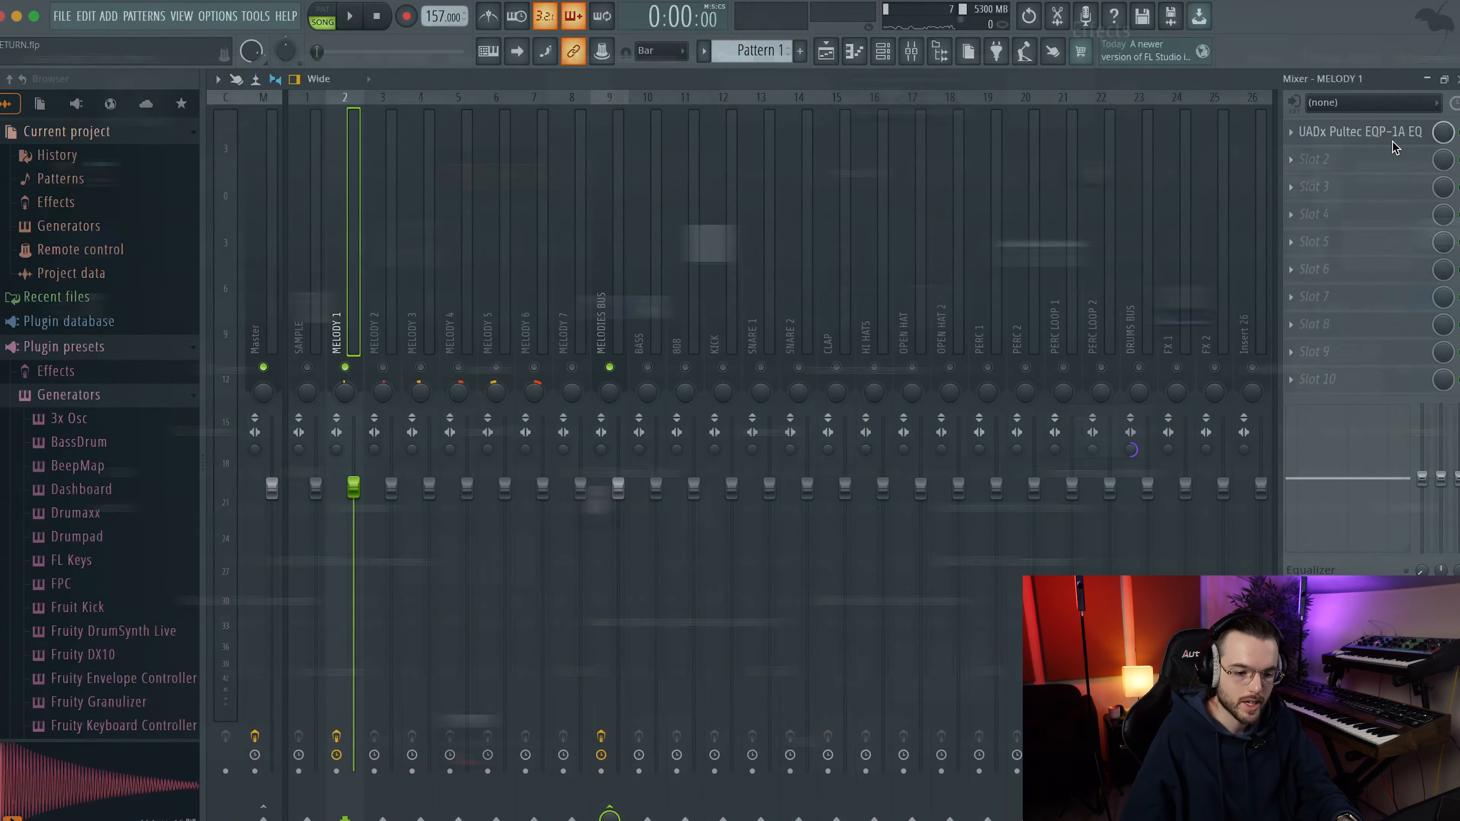
key(F8)
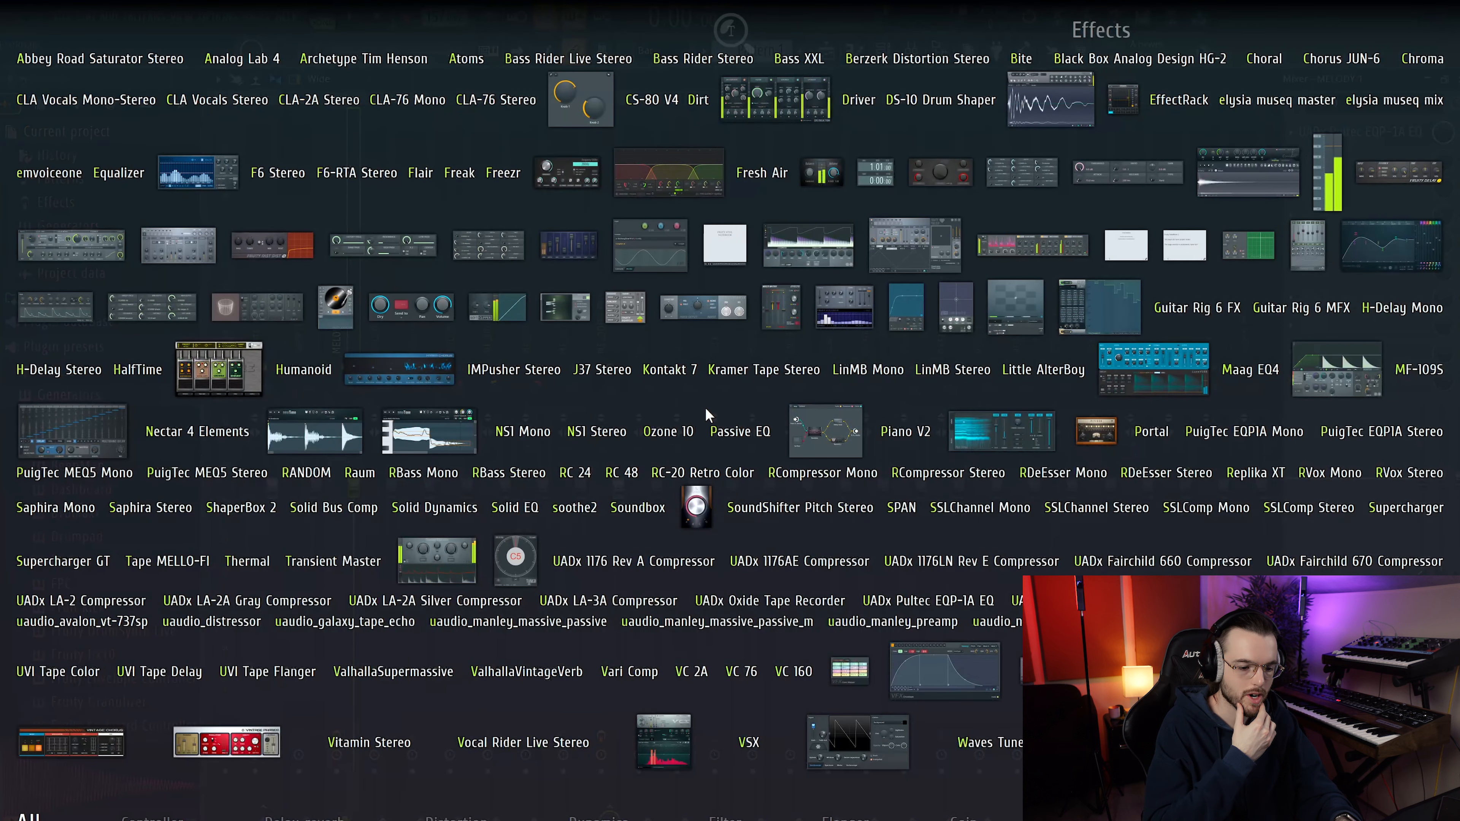
text(delay)
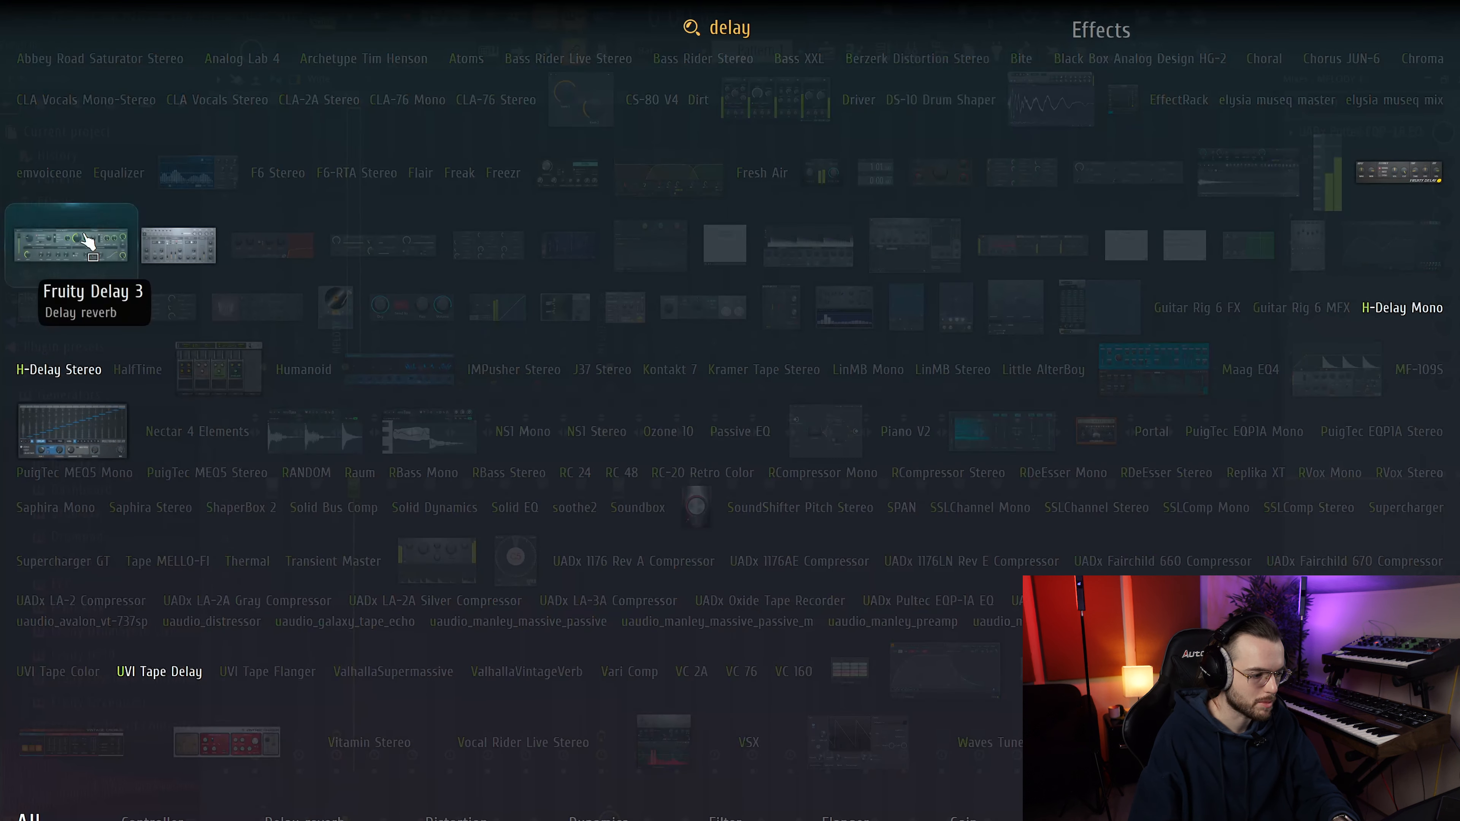
click(72, 246)
click(968, 273)
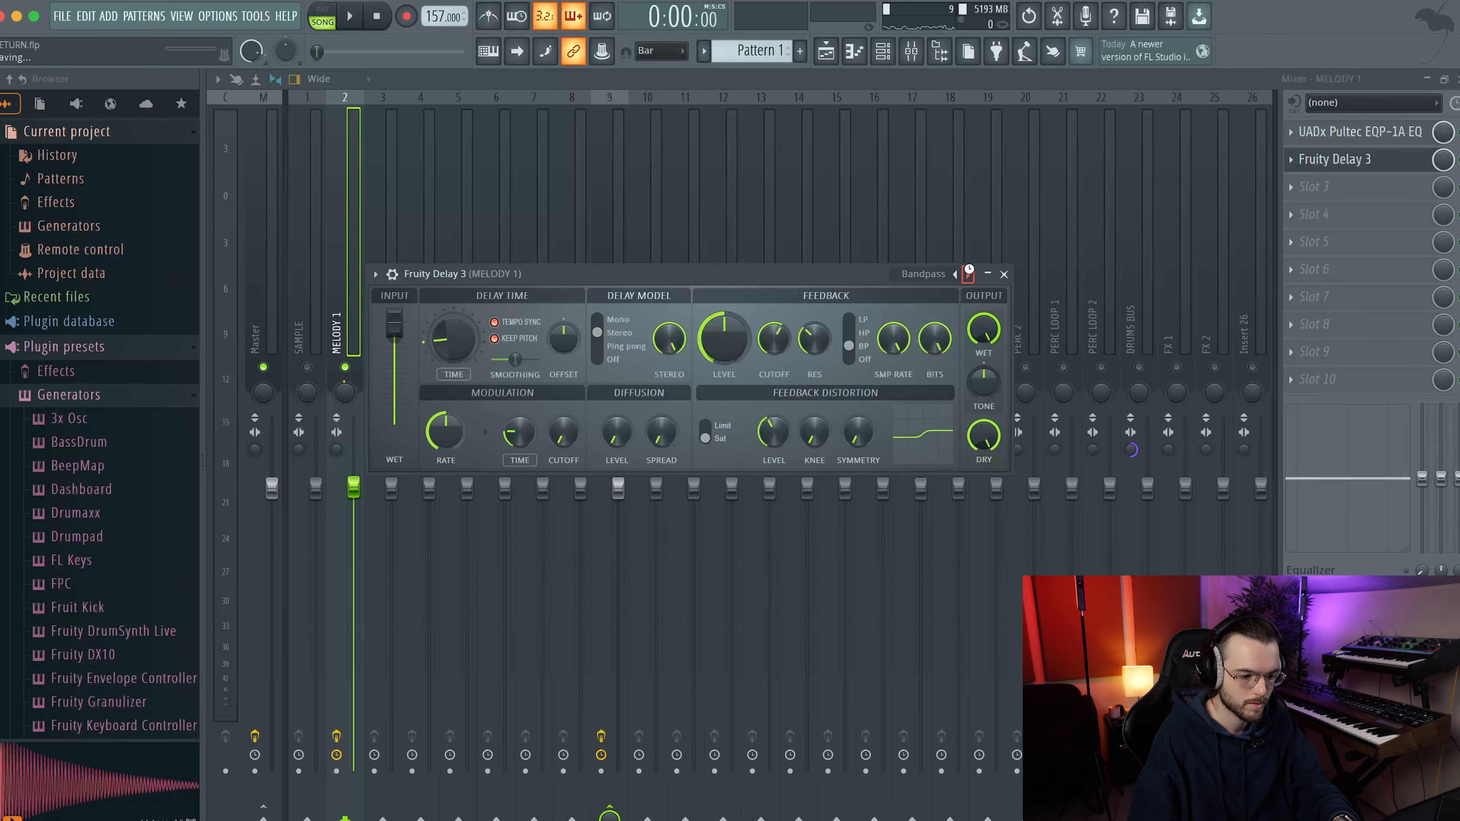
key(space)
drag(1442, 160, 1443, 213)
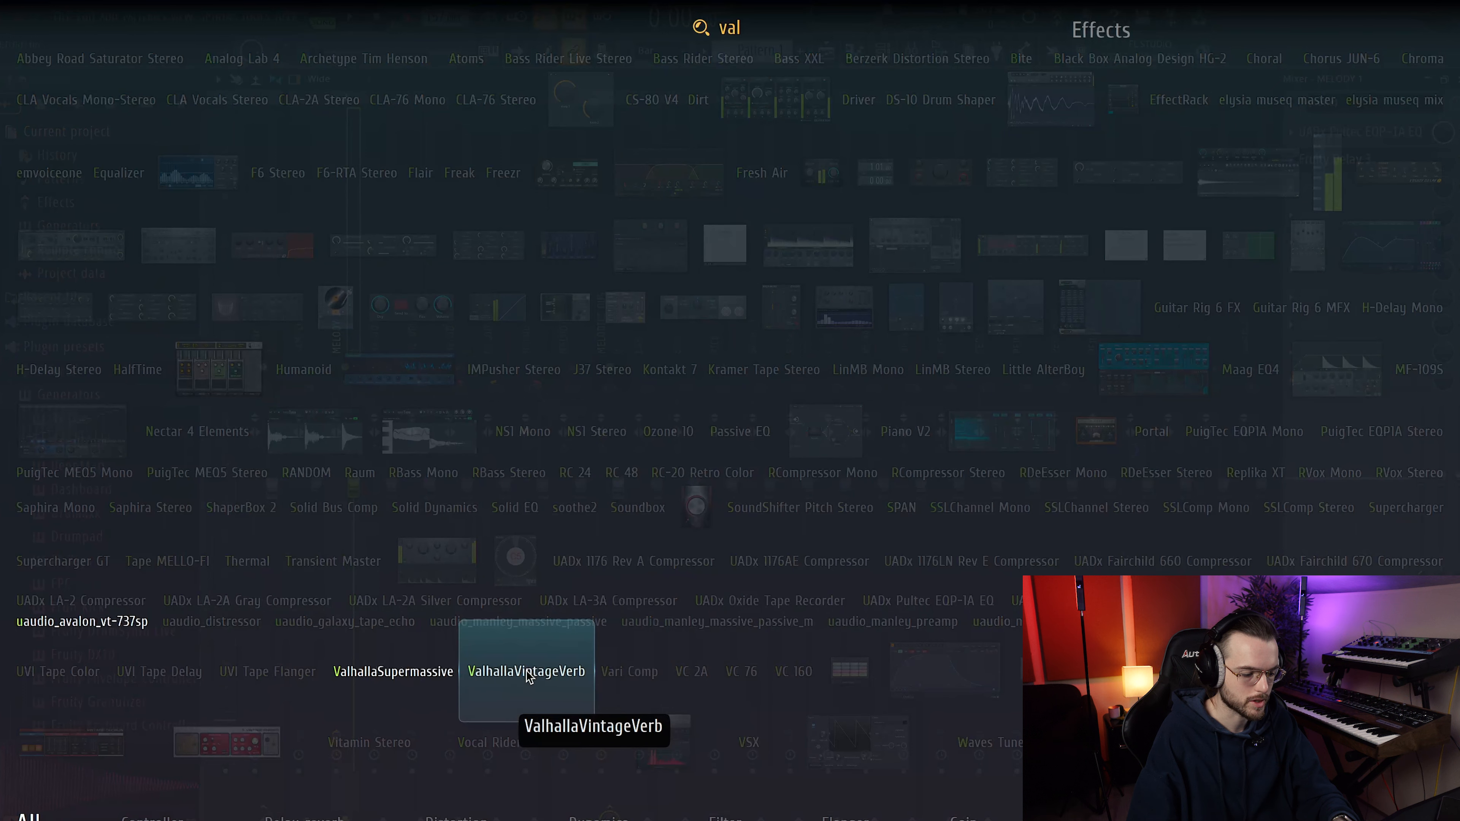
Add ValhallaVintageVerb to MELODY 1's third slot, adjust its EQ cut, and lower its predelay and mix
click(527, 673)
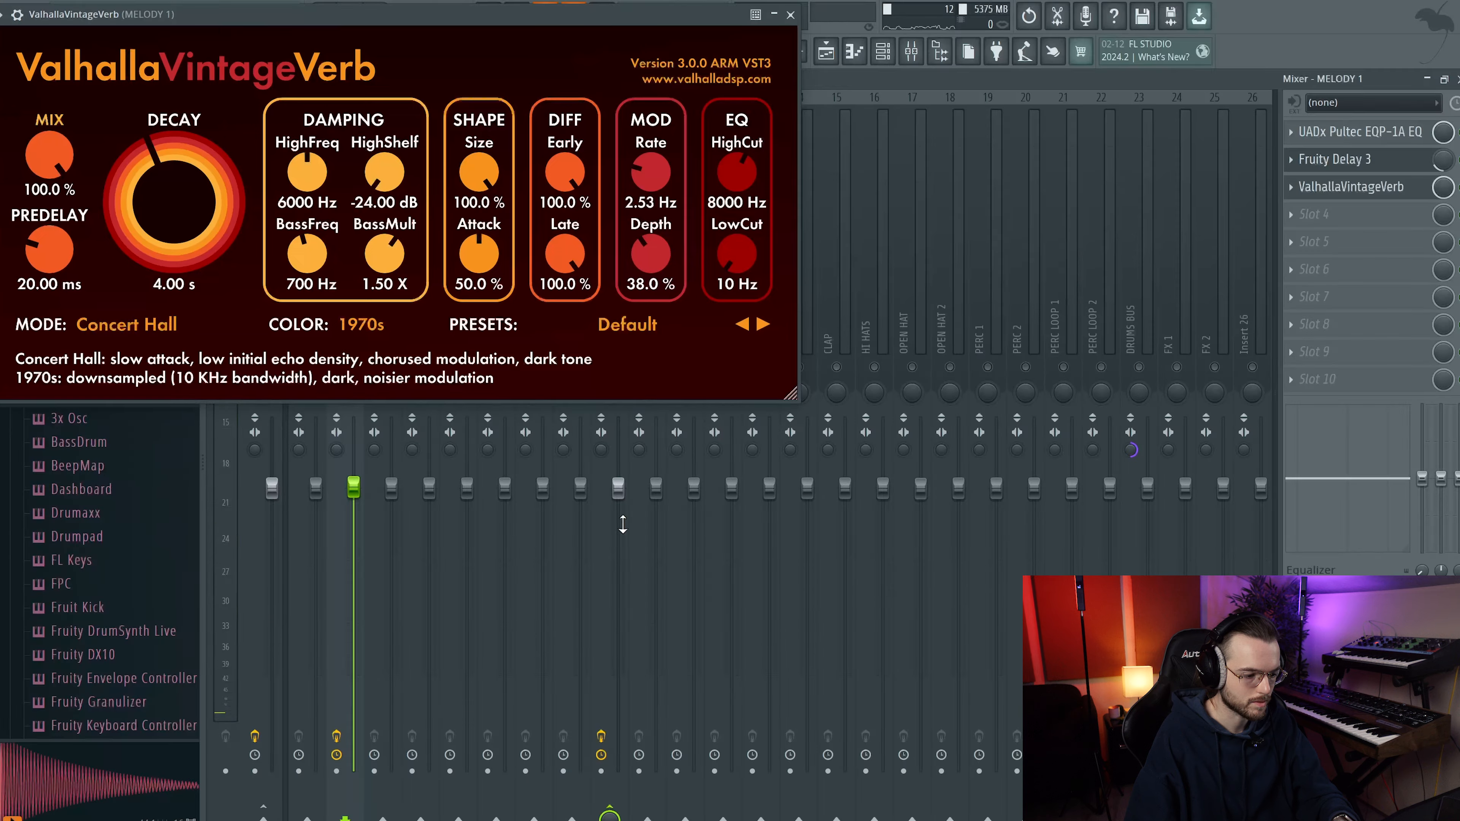
drag(730, 163, 731, 160)
drag(57, 250, 60, 353)
drag(49, 158, 148, 237)
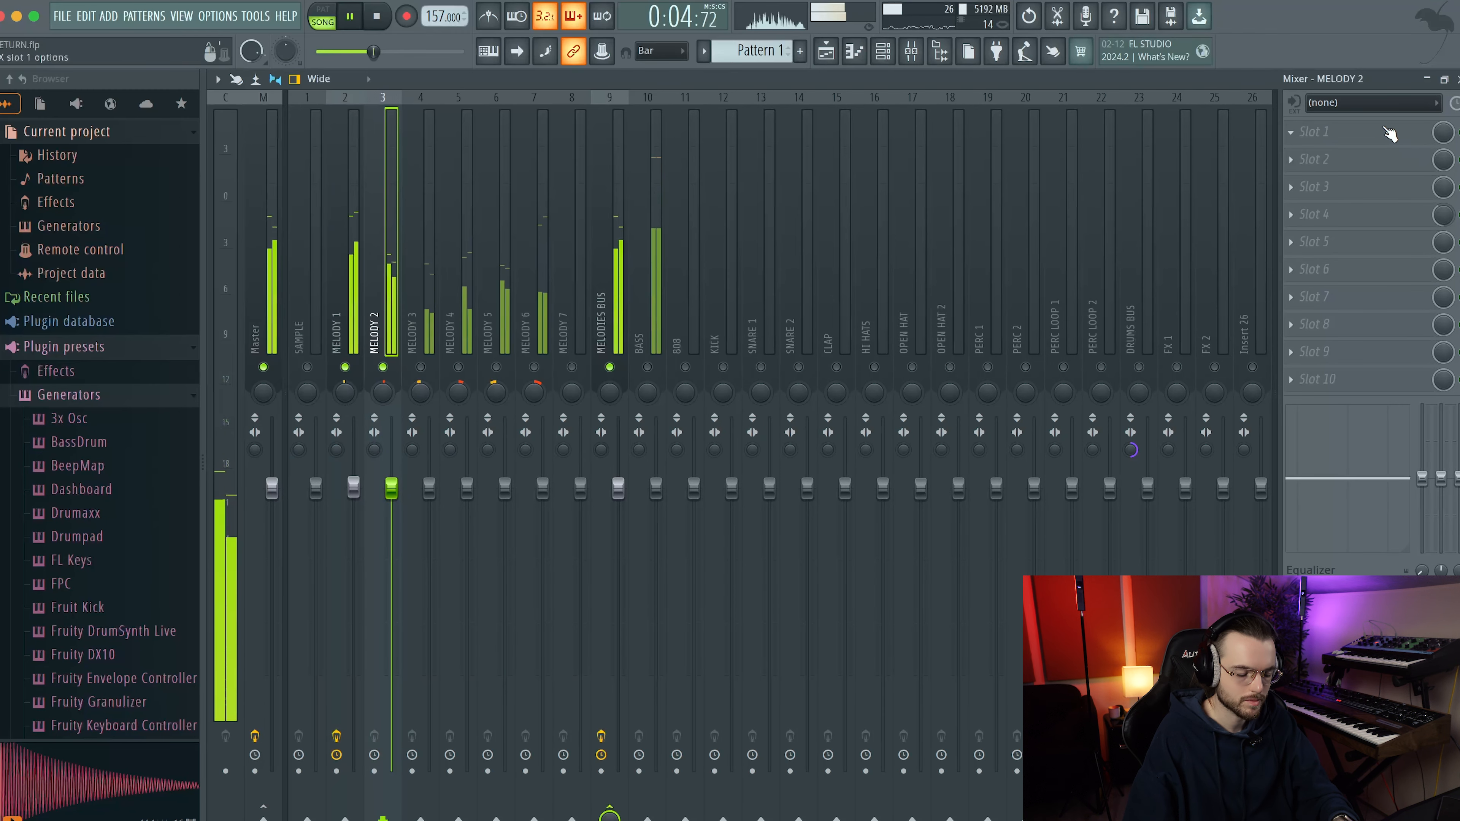
Add ValhallaVintageVerb to MELODY 2's first slot and set its EQ low cut to 620 Hz
key(space)
click(1370, 138)
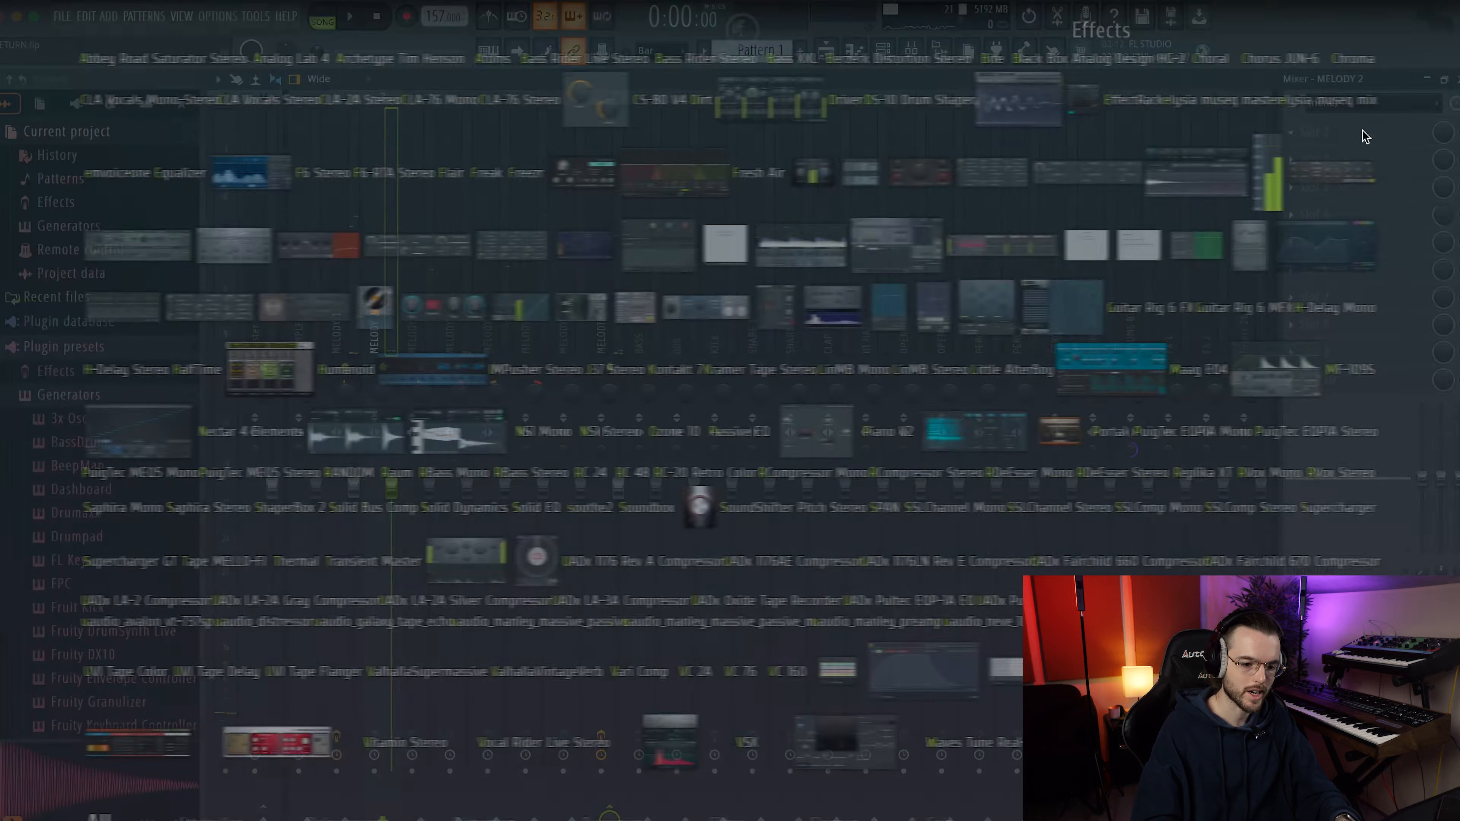
text(val)
click(527, 671)
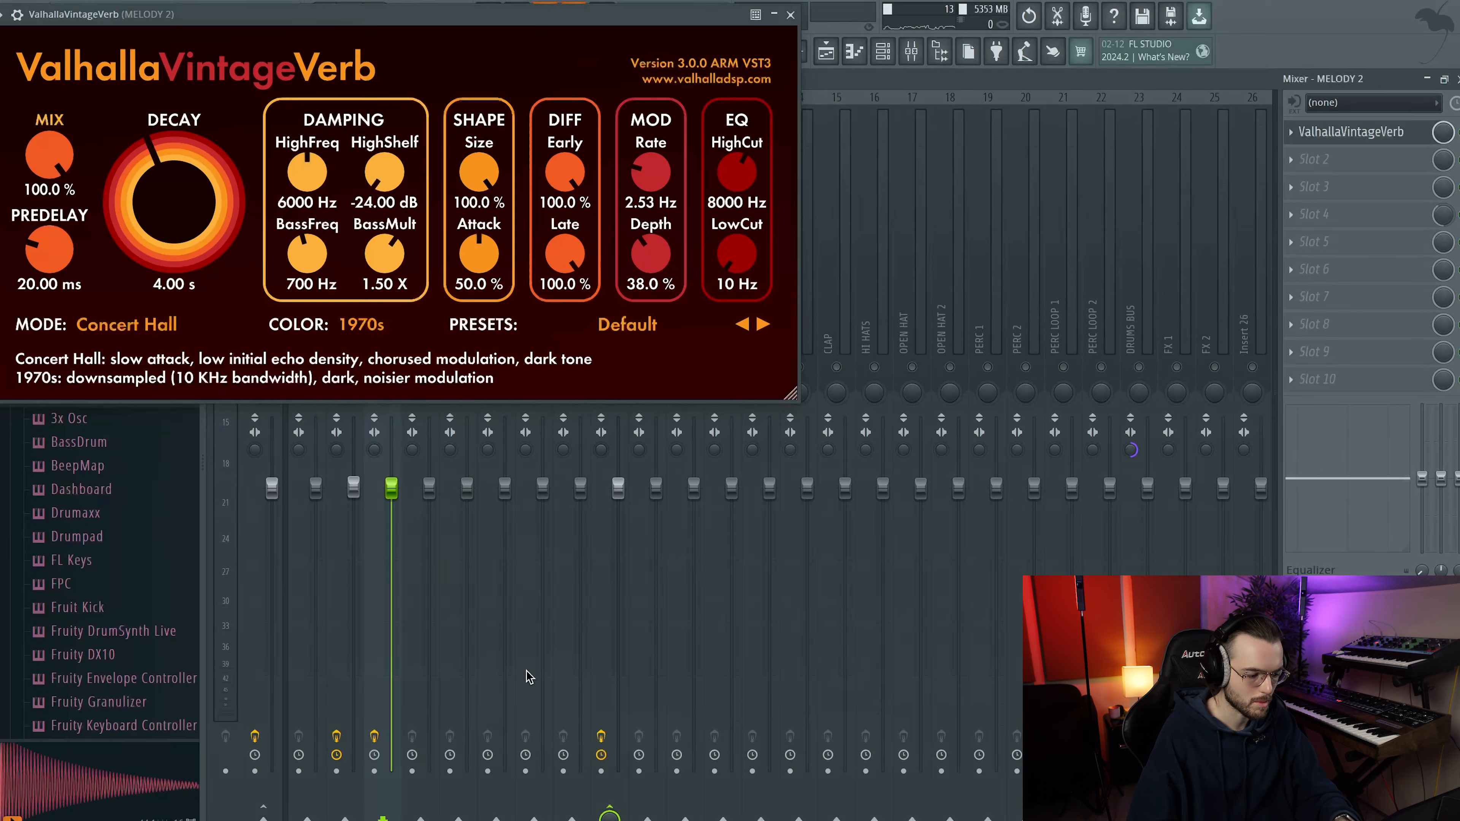
drag(747, 253, 750, 207)
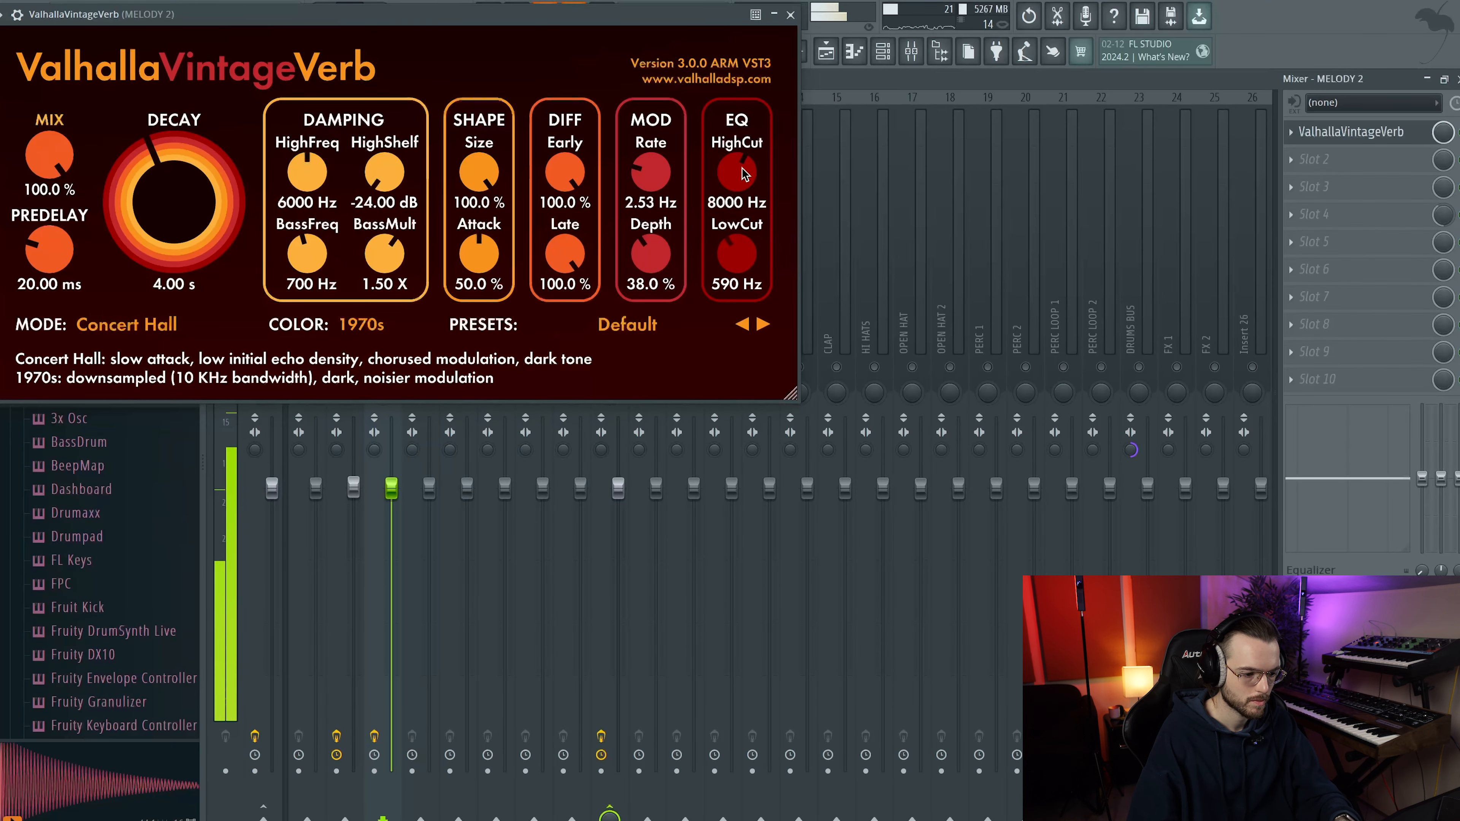
Set the MELODY 2 reverb's predelay to 0 ms, lower its mix, and adjust its decay time
drag(49, 254, 52, 311)
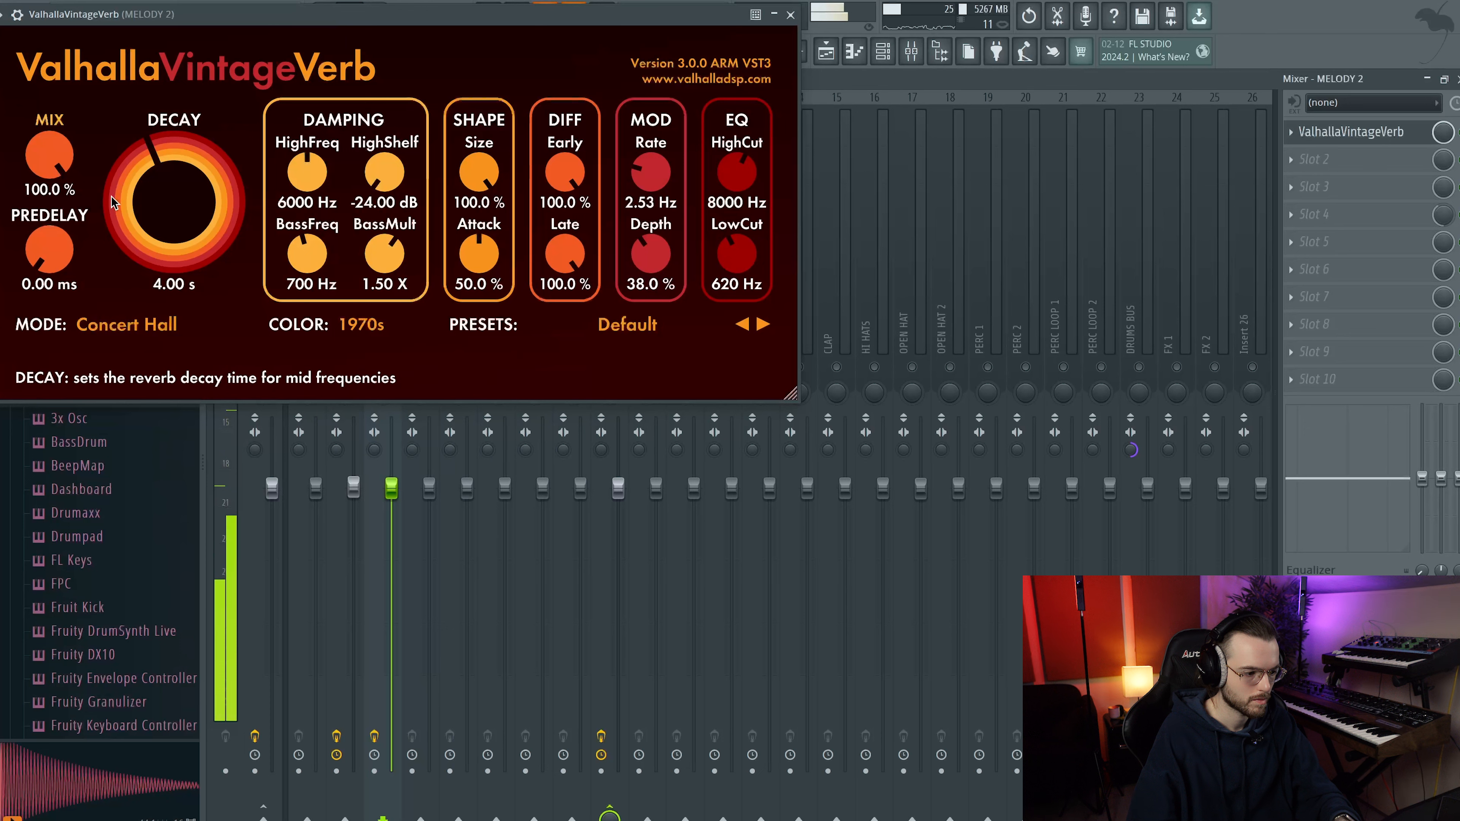
drag(49, 155, 46, 274)
drag(147, 176, 144, 184)
drag(46, 163, 46, 166)
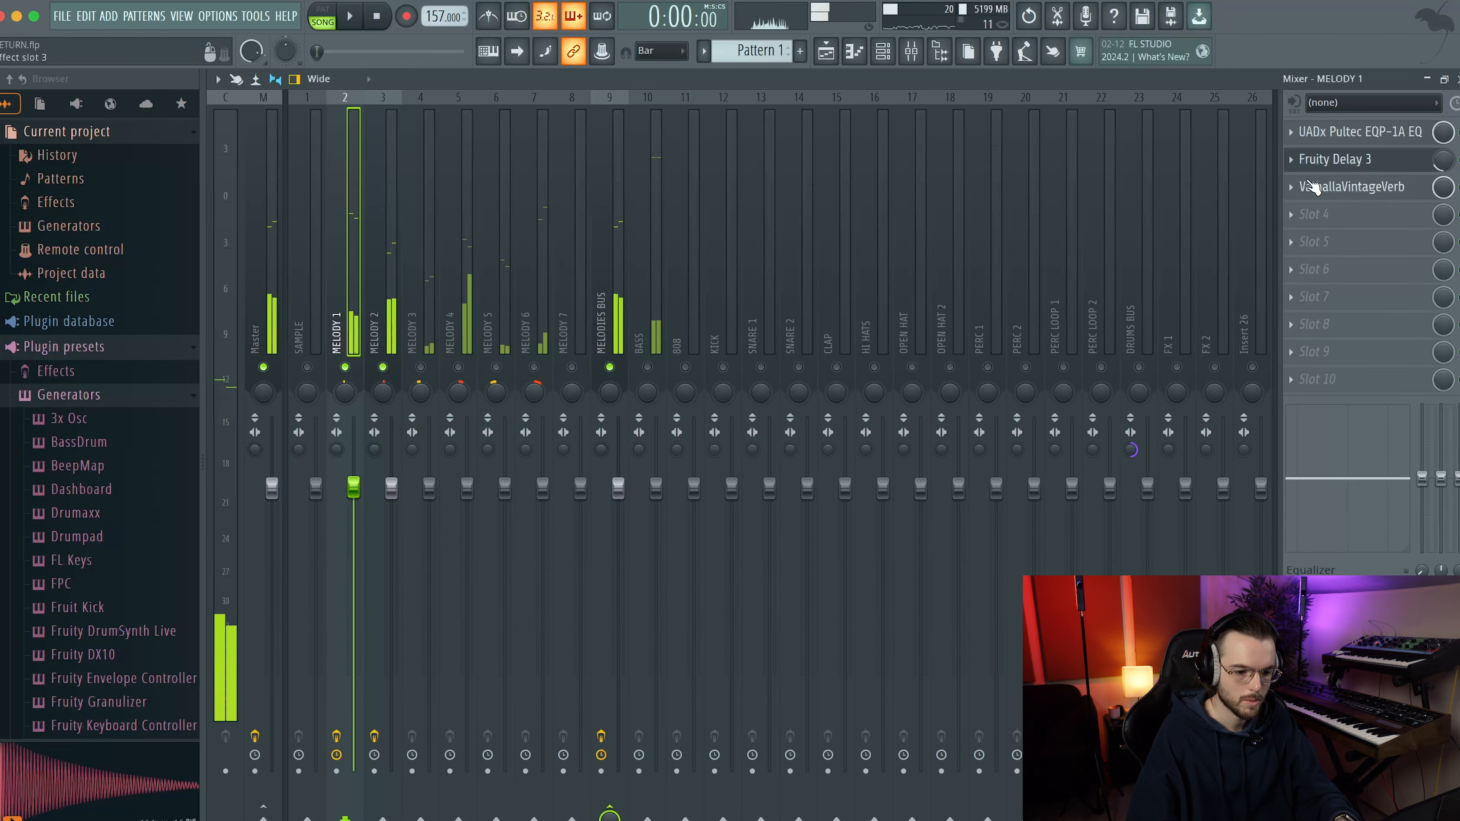
Replace ValhallaVintageVerb in MELODY 1's third slot with Fruity Reeverb 2
right_click(1309, 186)
click(1316, 224)
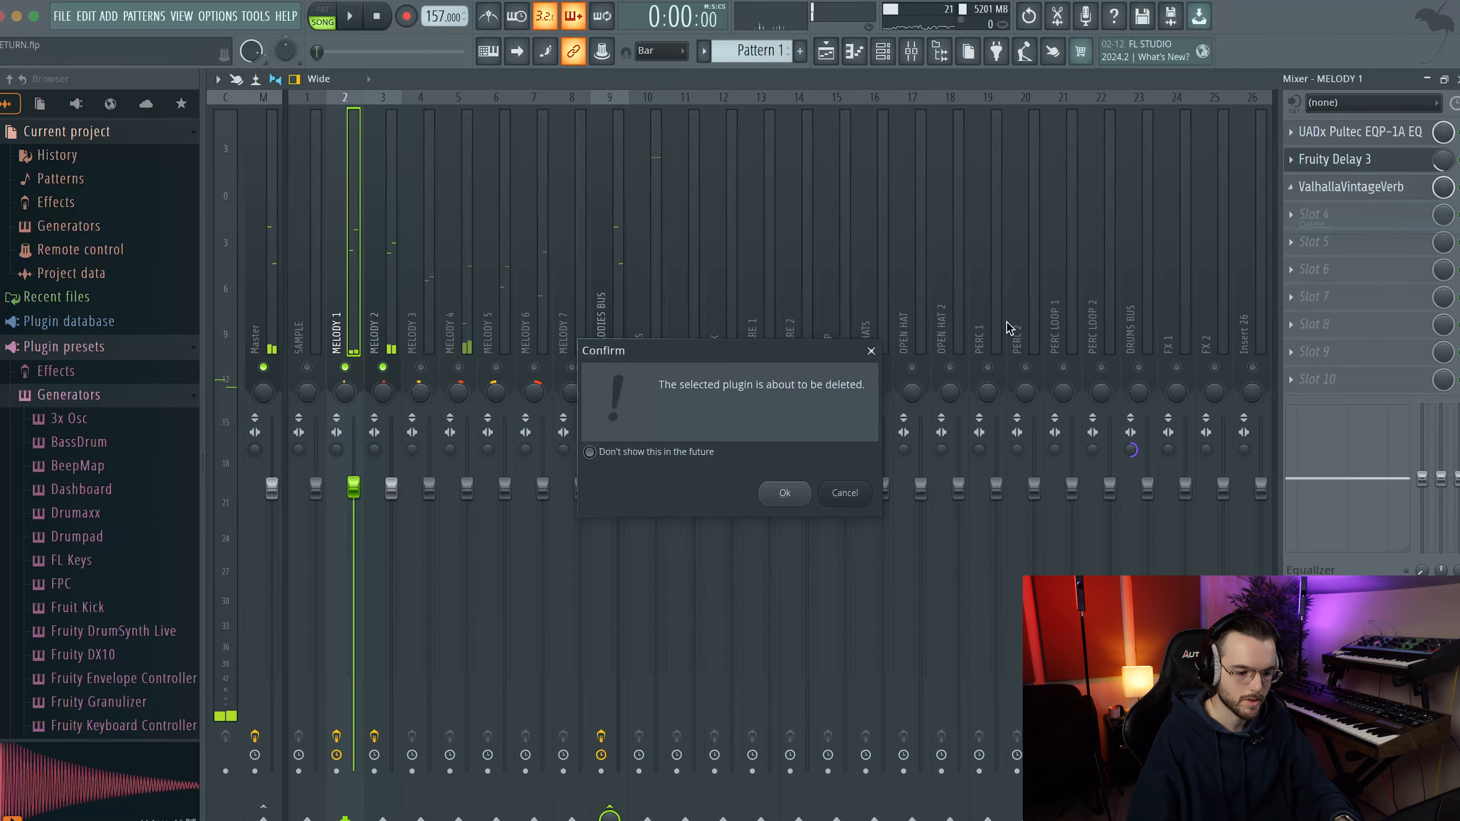
click(783, 495)
click(1351, 179)
click(1351, 179)
key(F8)
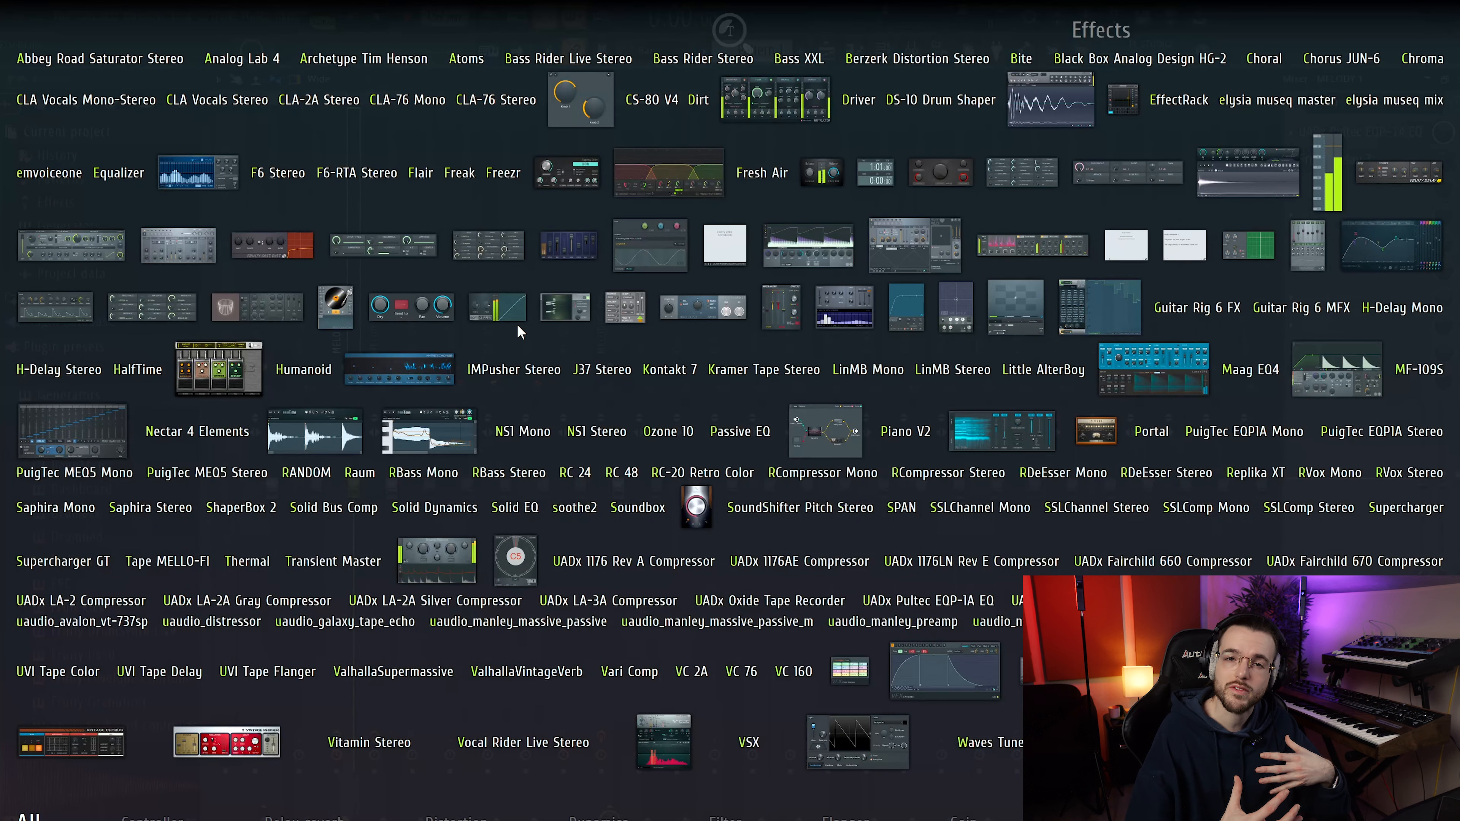
click(250, 311)
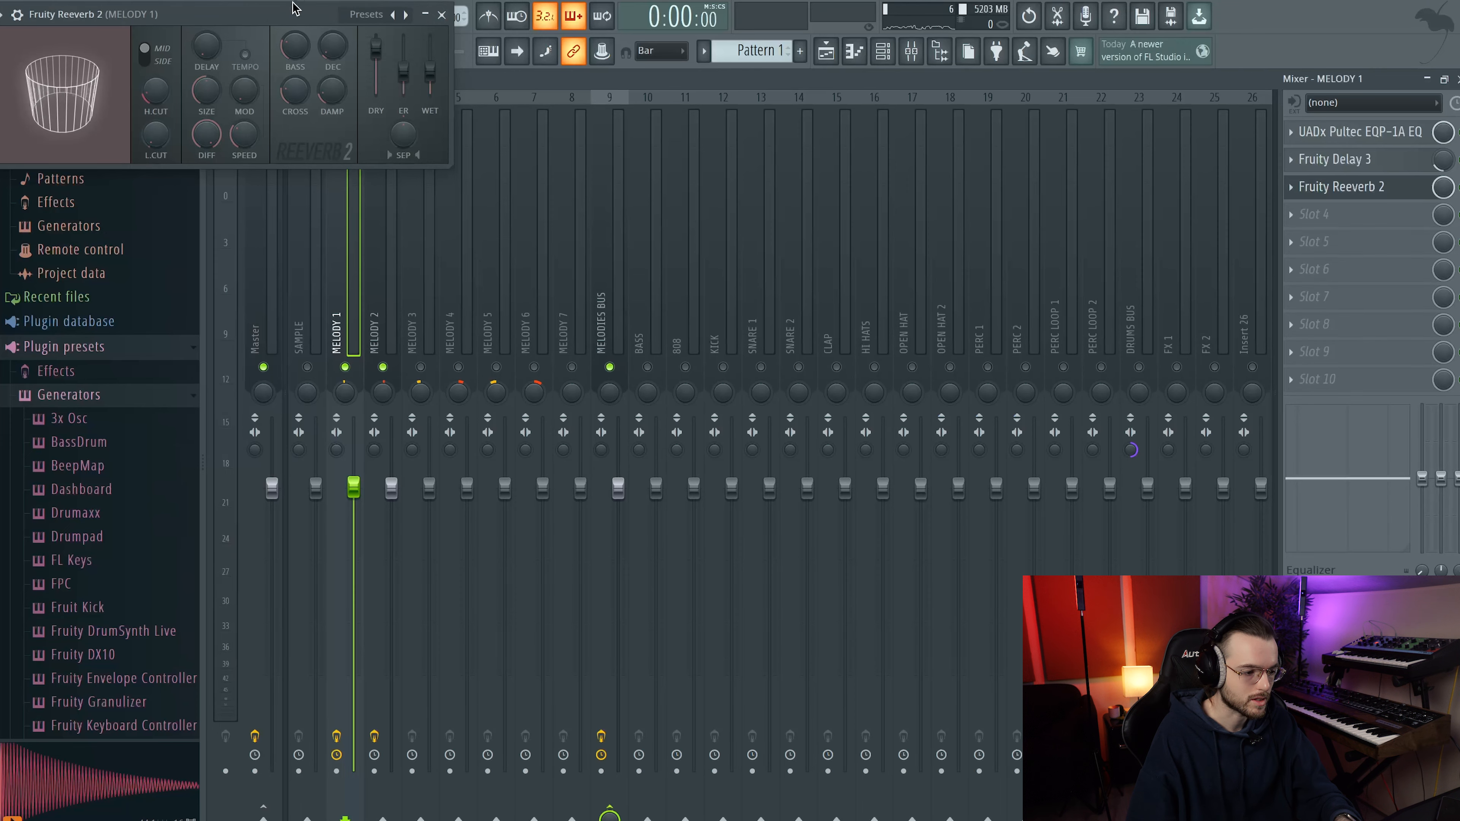
Load the Cathedral preset in MELODY 1's Fruity Reeverb 2 and lower that slot's mix level during playback
drag(270, 17, 531, 280)
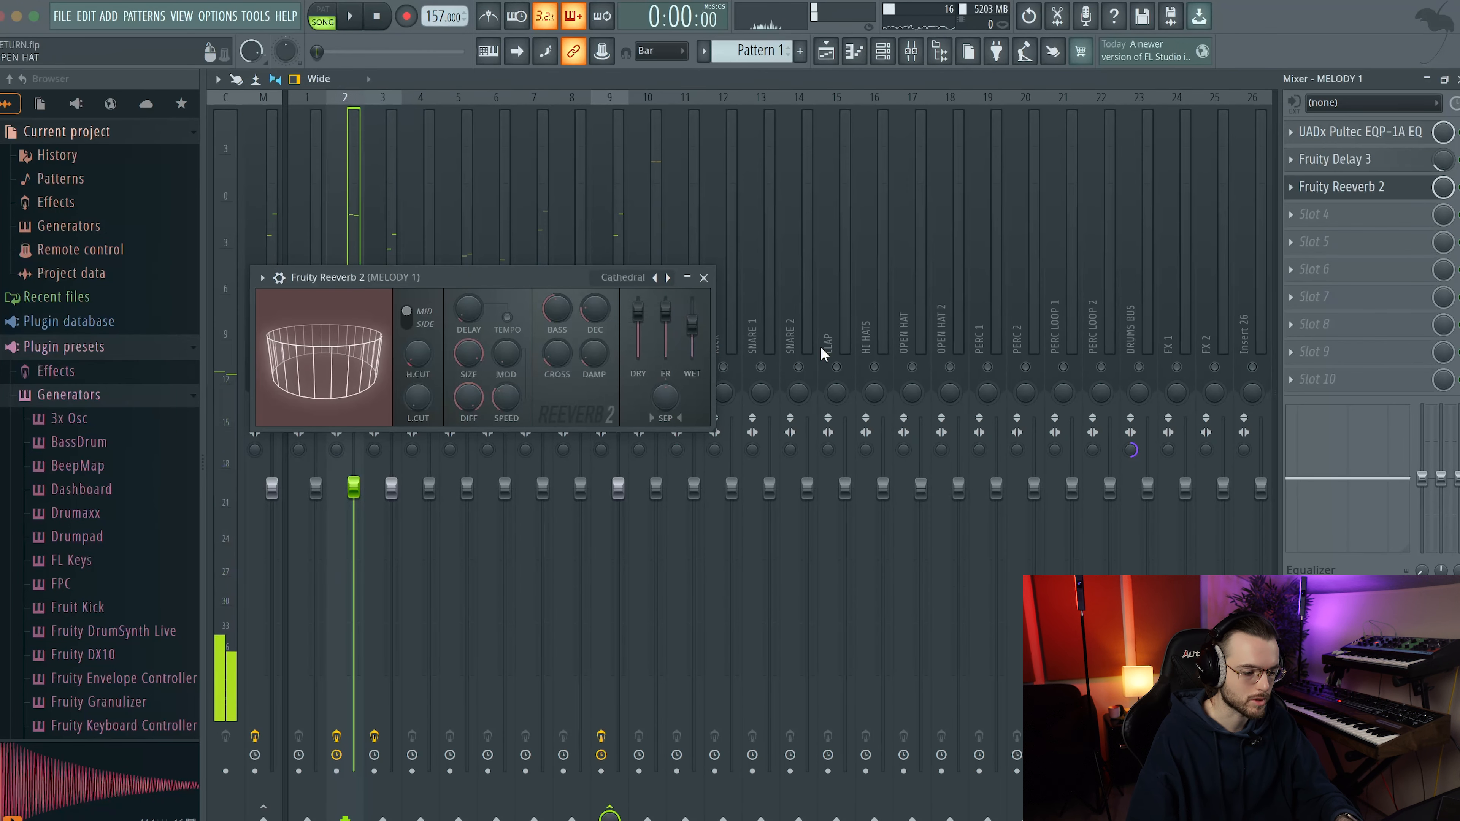
key(space)
drag(1442, 189, 1442, 215)
key(space)
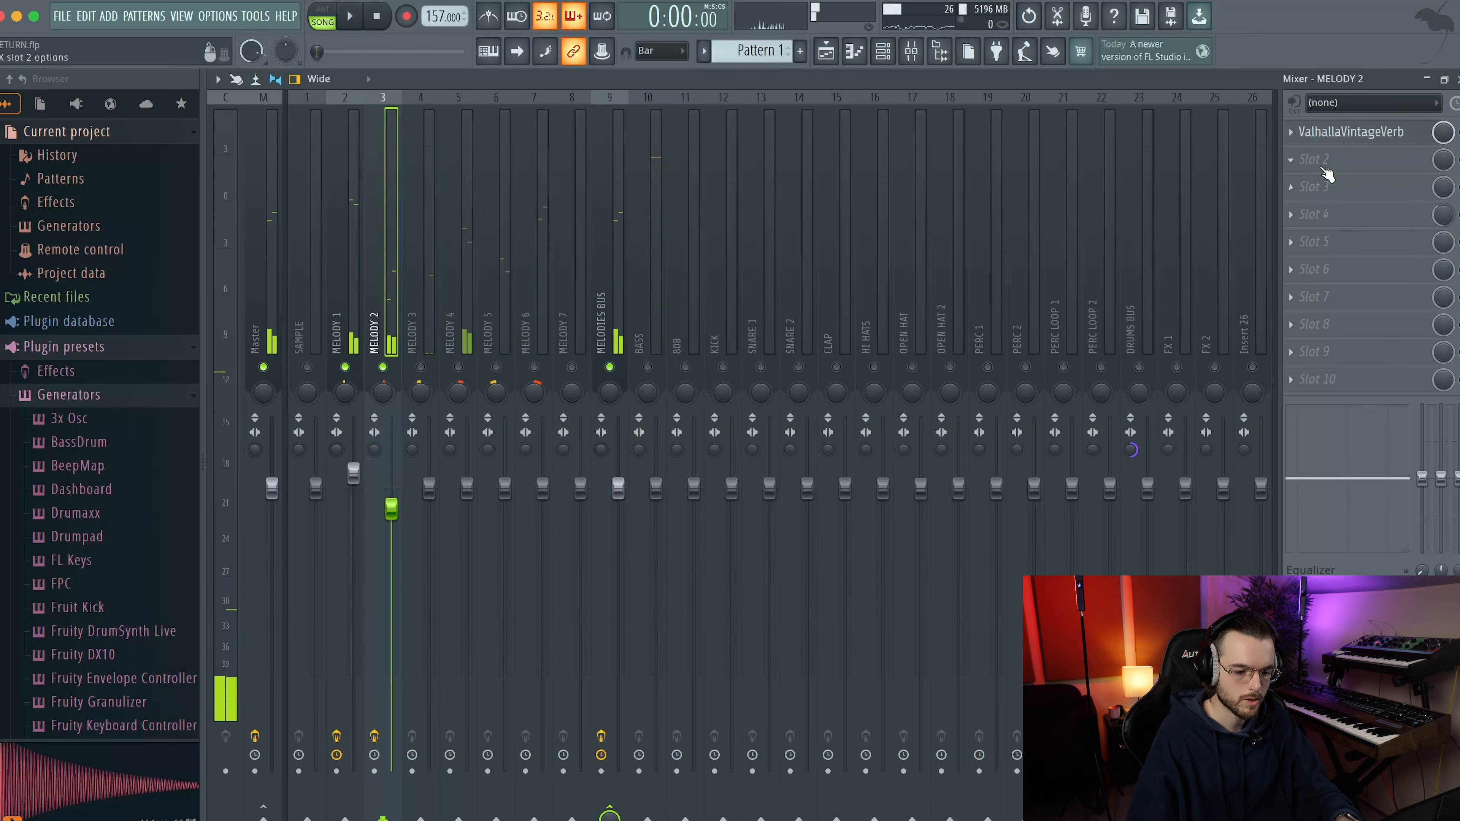
Add ShaperBox 2 to MELODY 2's second slot and set its Pan shaper mix to 43% during playback
key(F8)
text(shap)
key(Return)
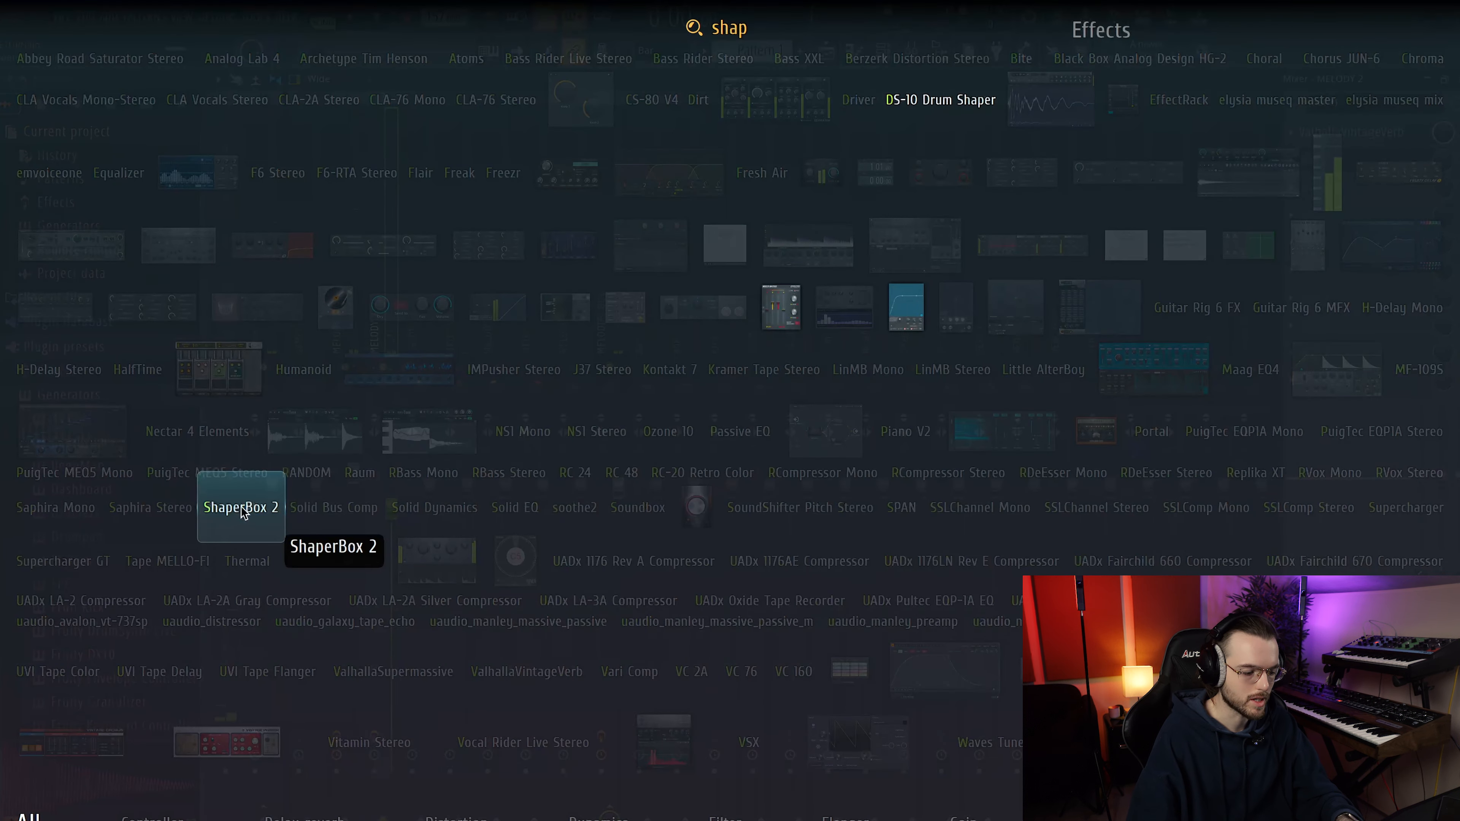
click(235, 350)
key(space)
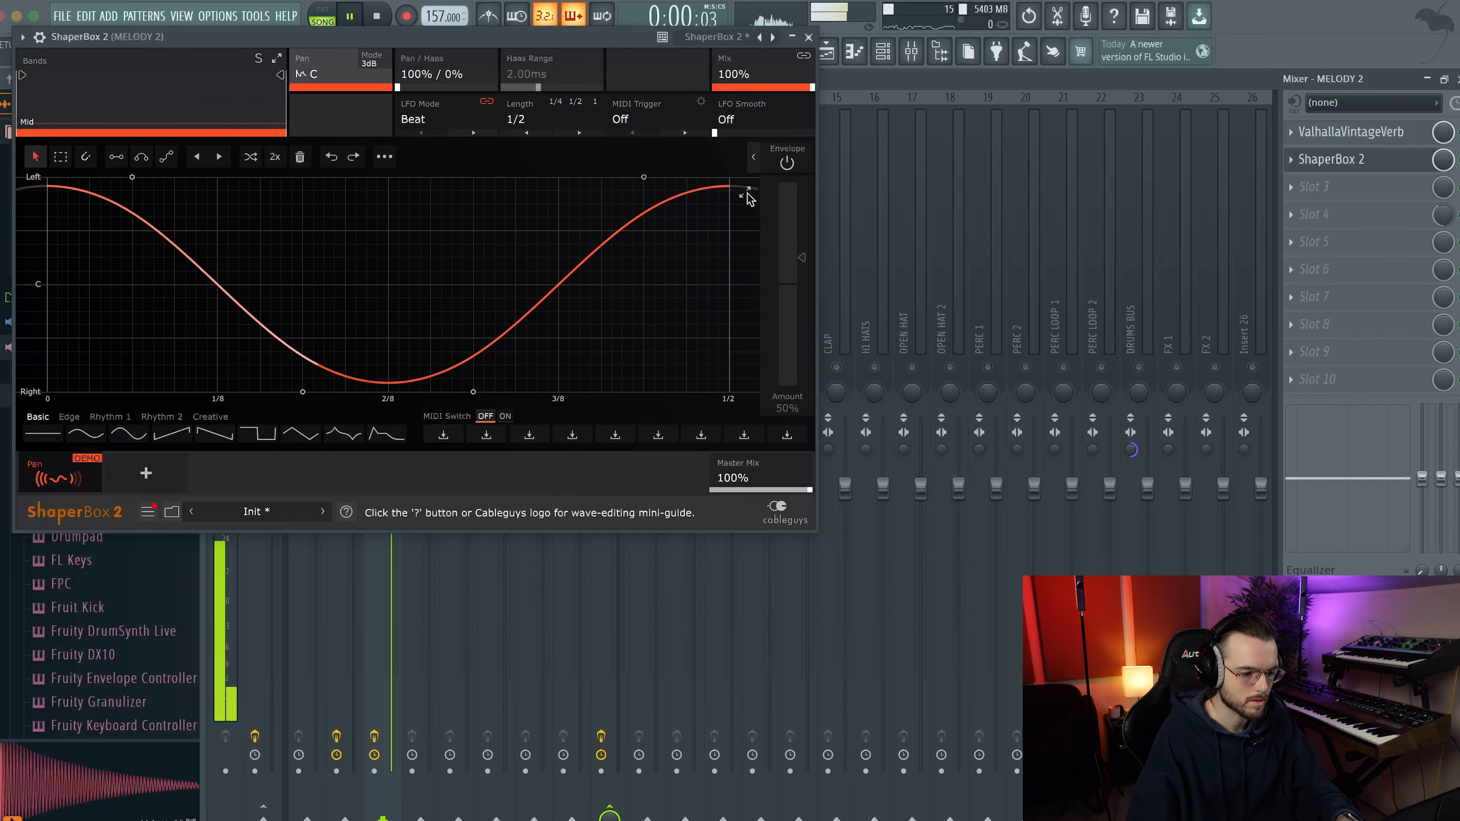
drag(795, 88, 757, 87)
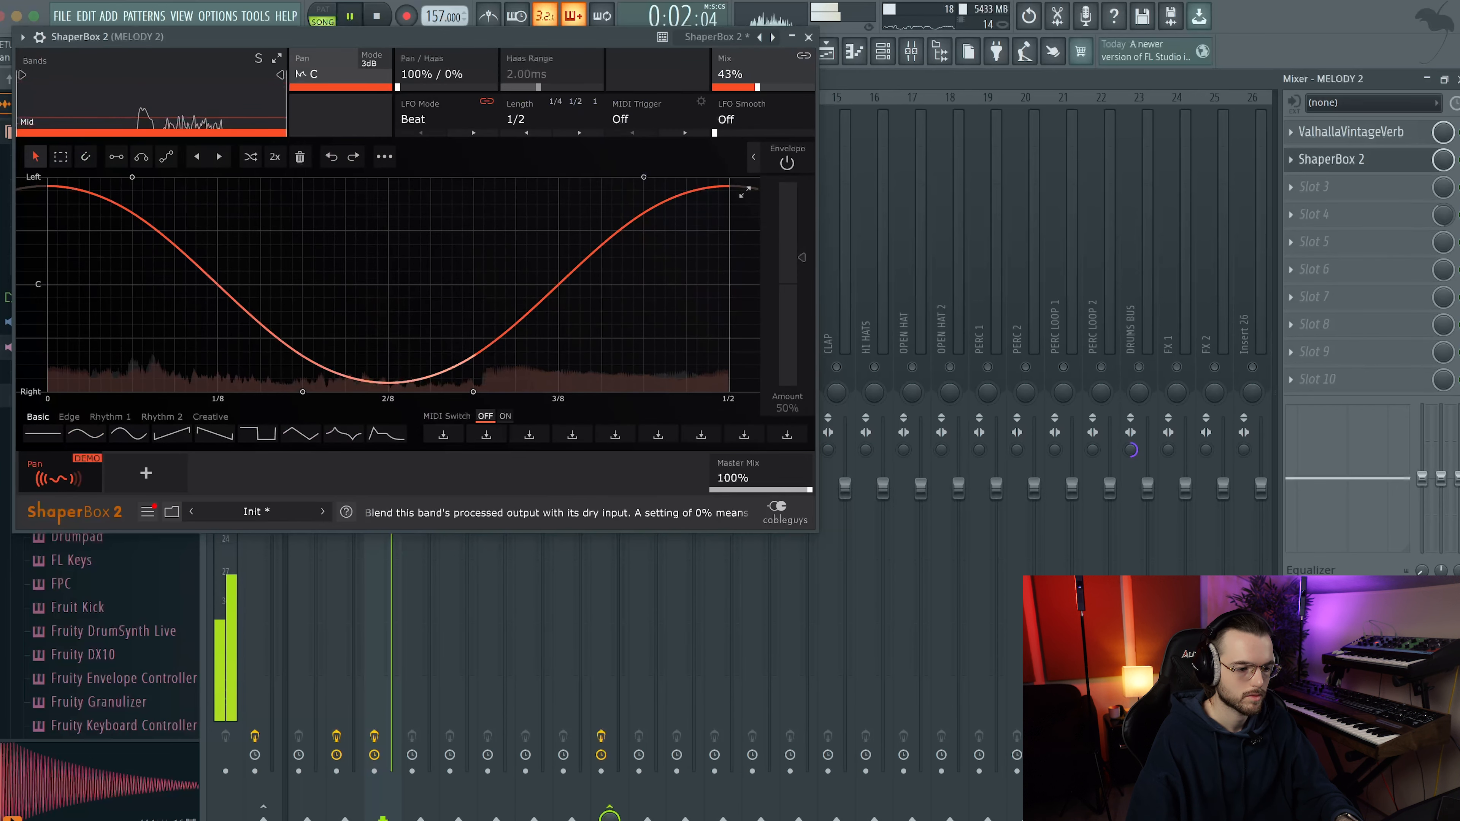
key(space)
Add the Volume shaper with its Sidechain setting to MELODY 2's ShaperBox 2 and lower its mix
click(146, 473)
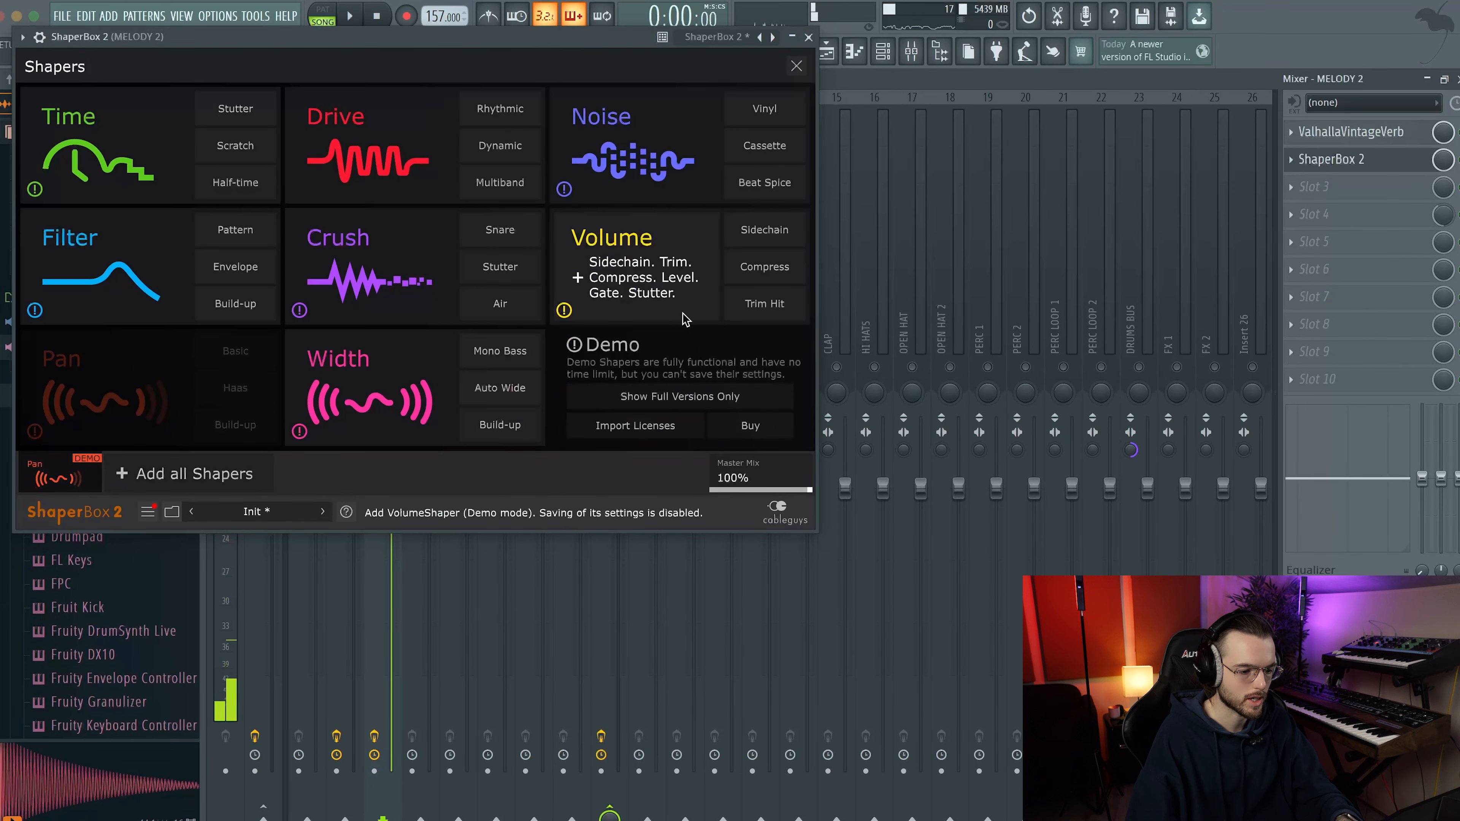
click(747, 230)
key(space)
drag(811, 88, 740, 87)
click(808, 38)
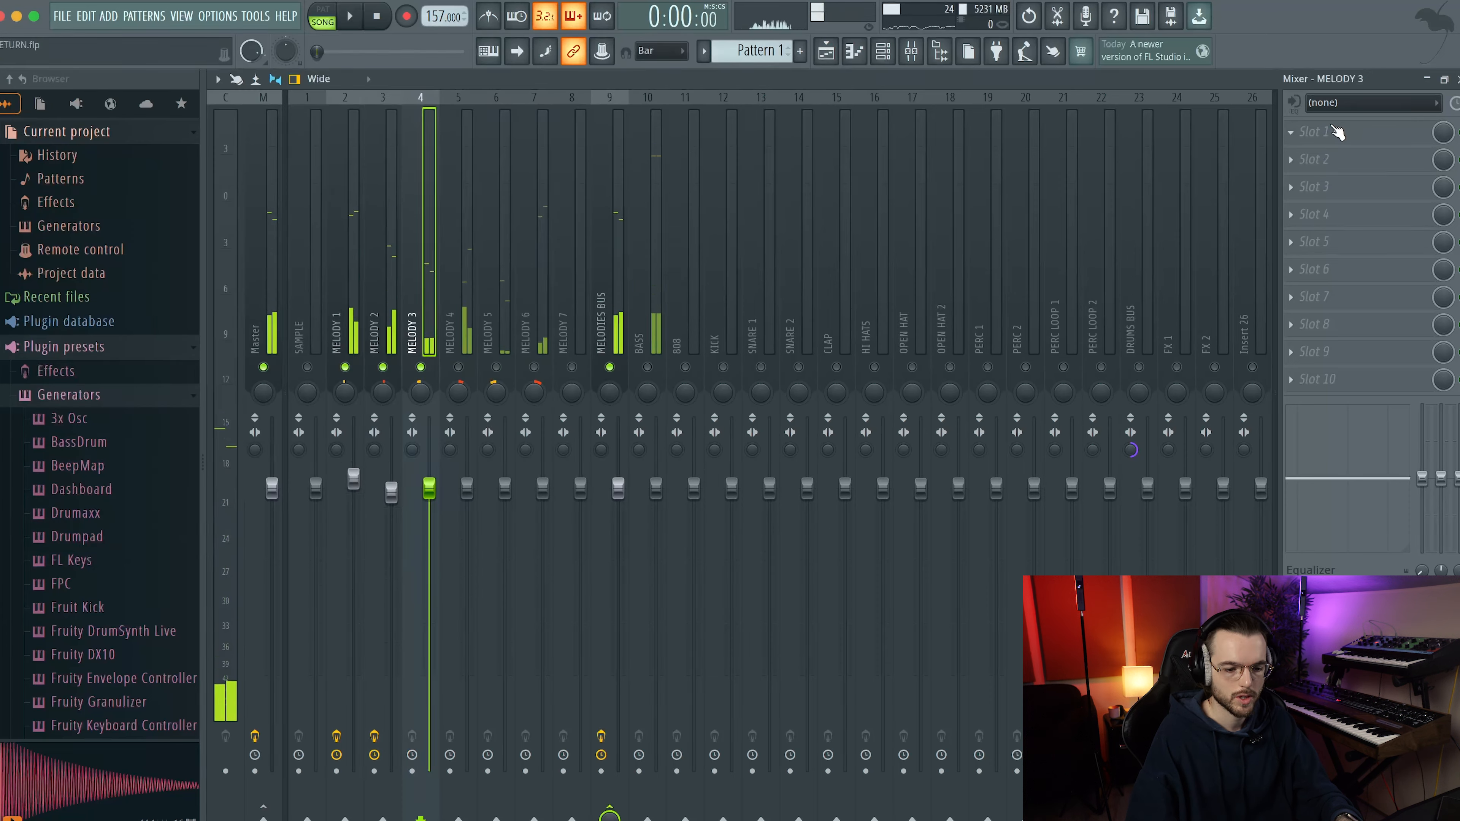
Add Fruity Delay 2 to MELODY 3's first slot and lower that slot's mix level while playing the song
key(alt+p)
text(del)
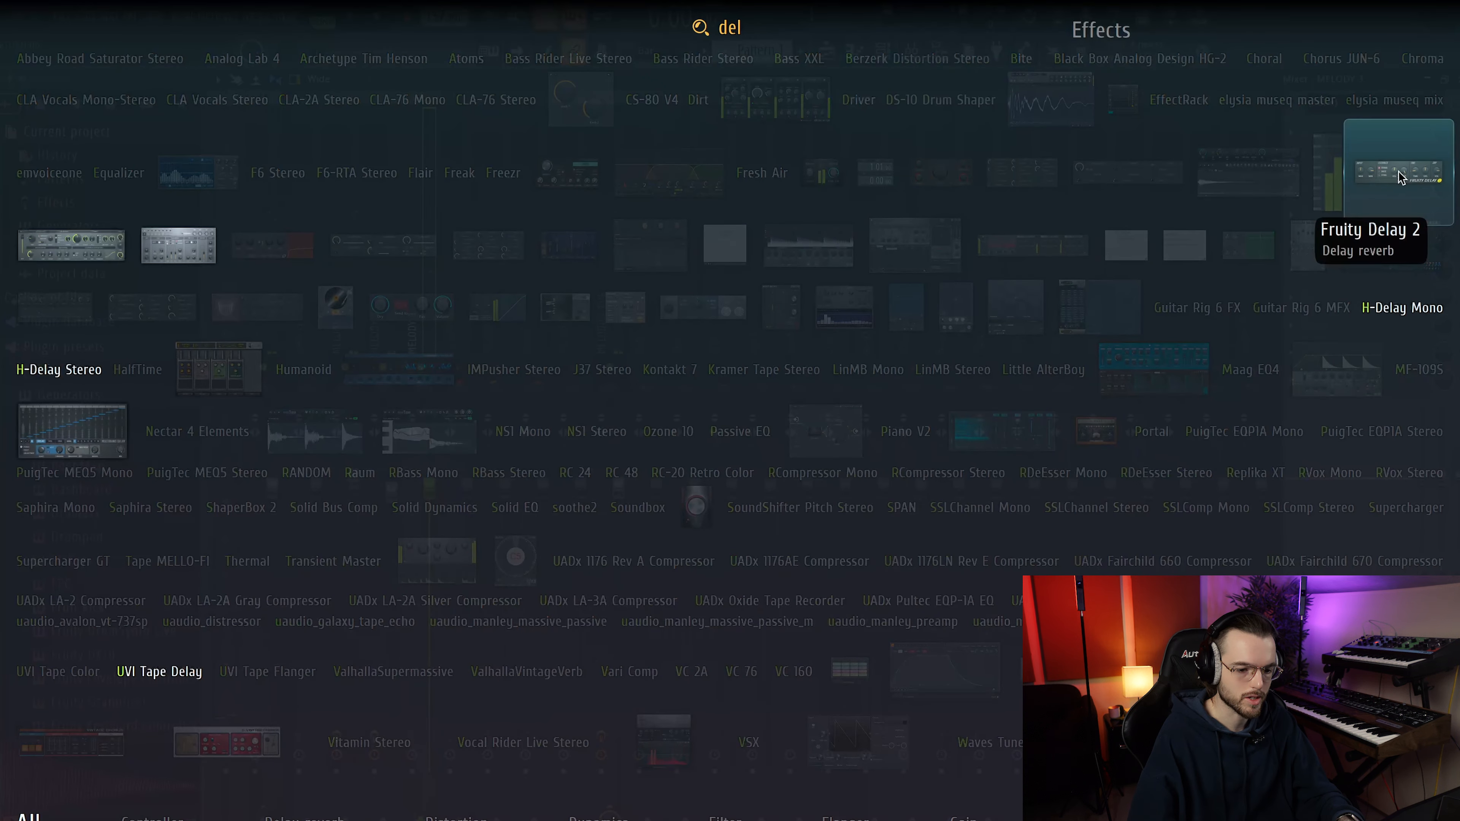
click(1400, 179)
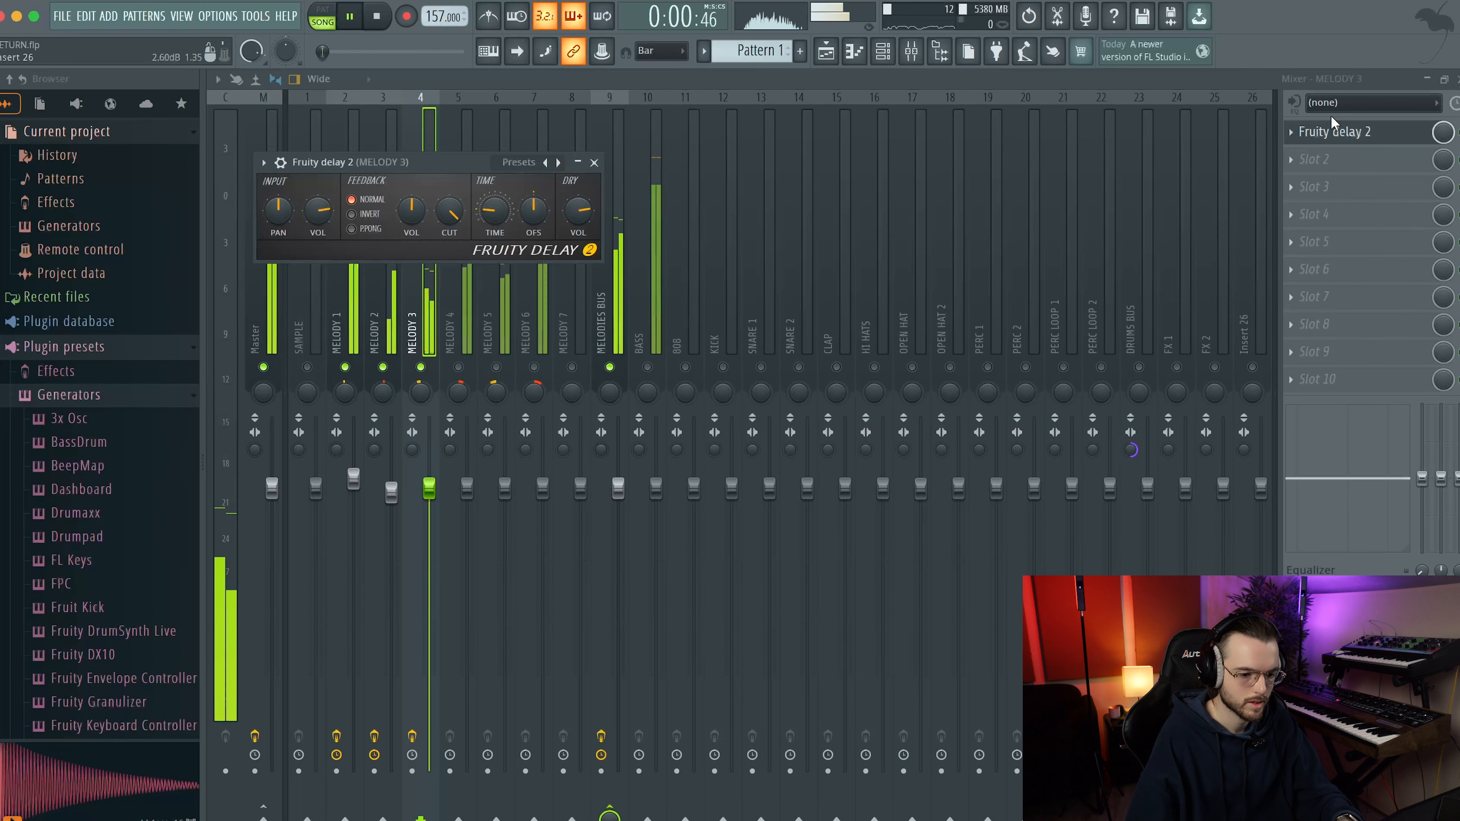
click(1424, 132)
drag(1436, 133, 1436, 147)
key(space)
Add Soundtoys EffectRack with EchoBoy to MELODY 4's first slot, place MicroShift below EchoBoy, and audition the sound
key(Right)
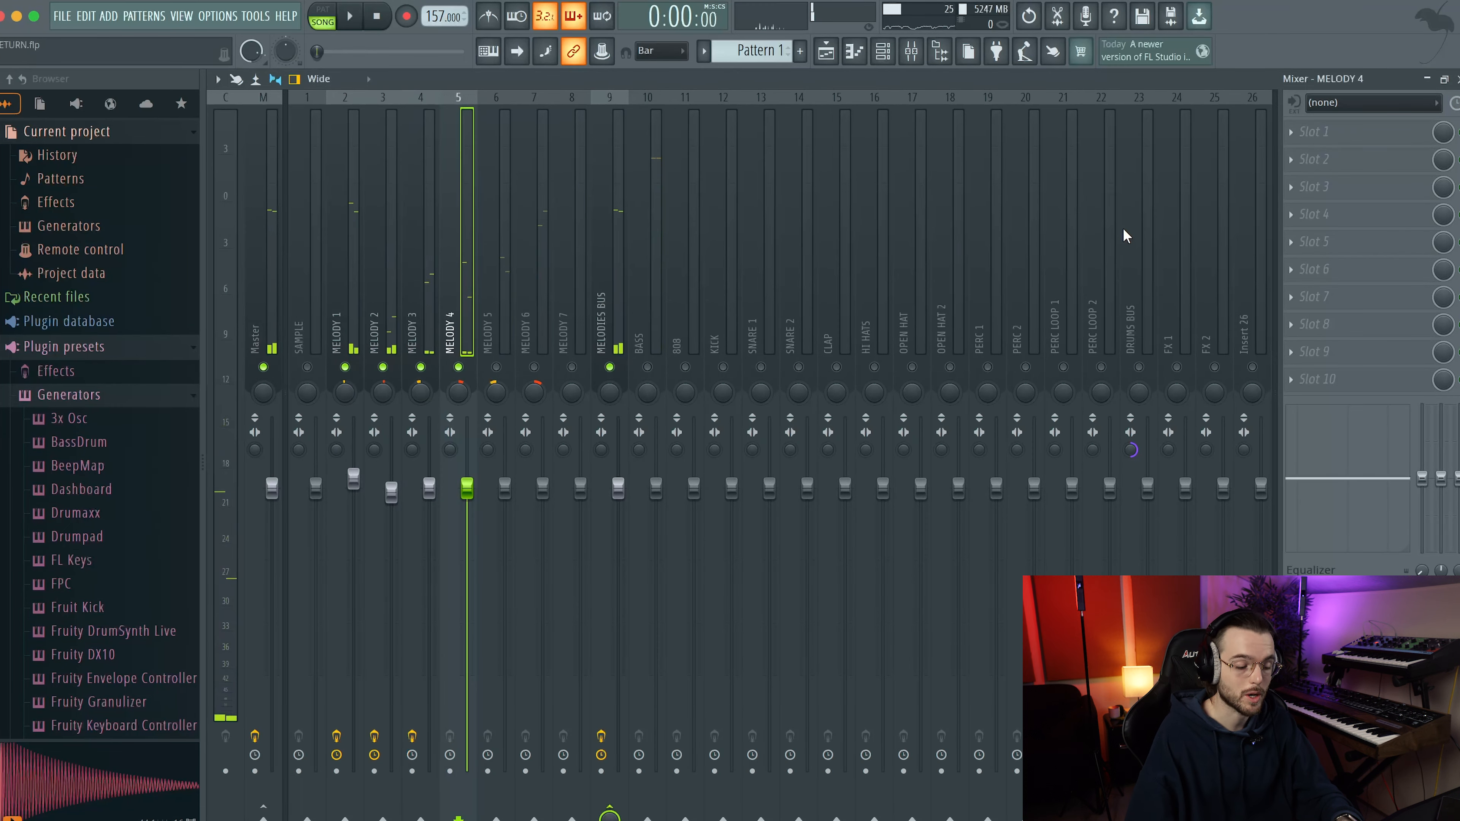
key(F8)
text(gal)
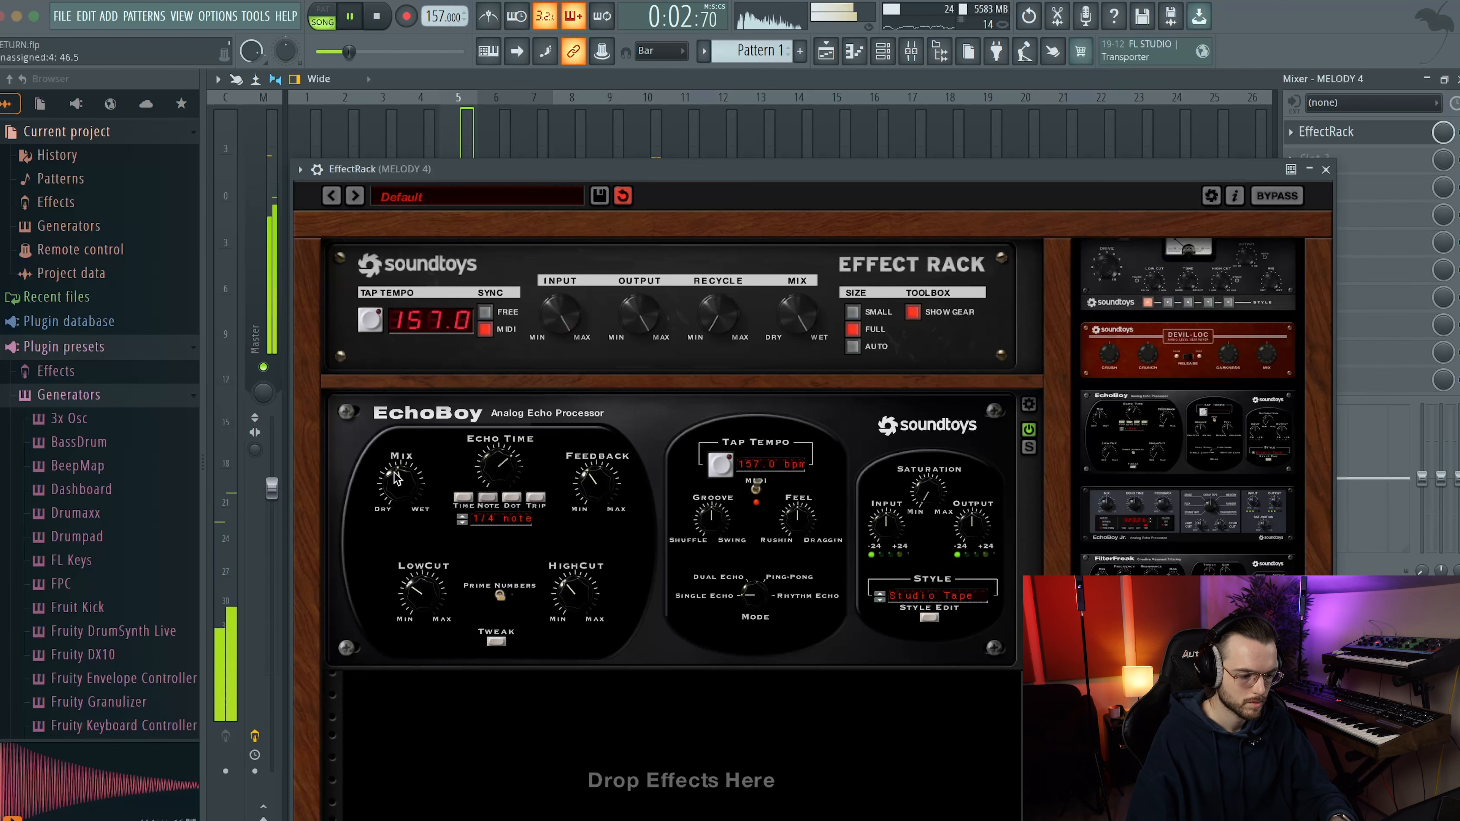
drag(698, 173, 700, 63)
key(space)
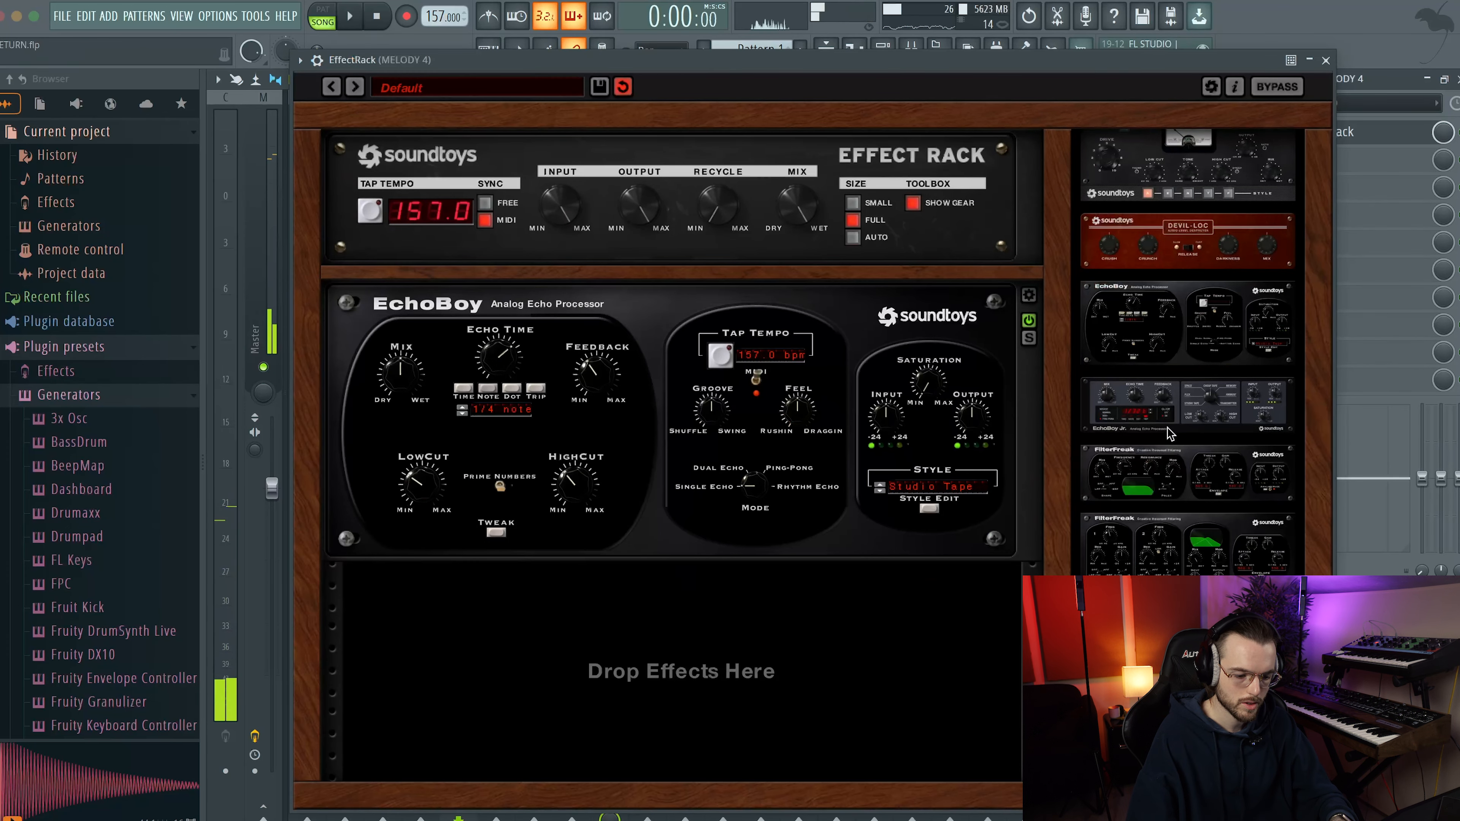
scroll(1173, 429, down, 3)
drag(1178, 561, 816, 569)
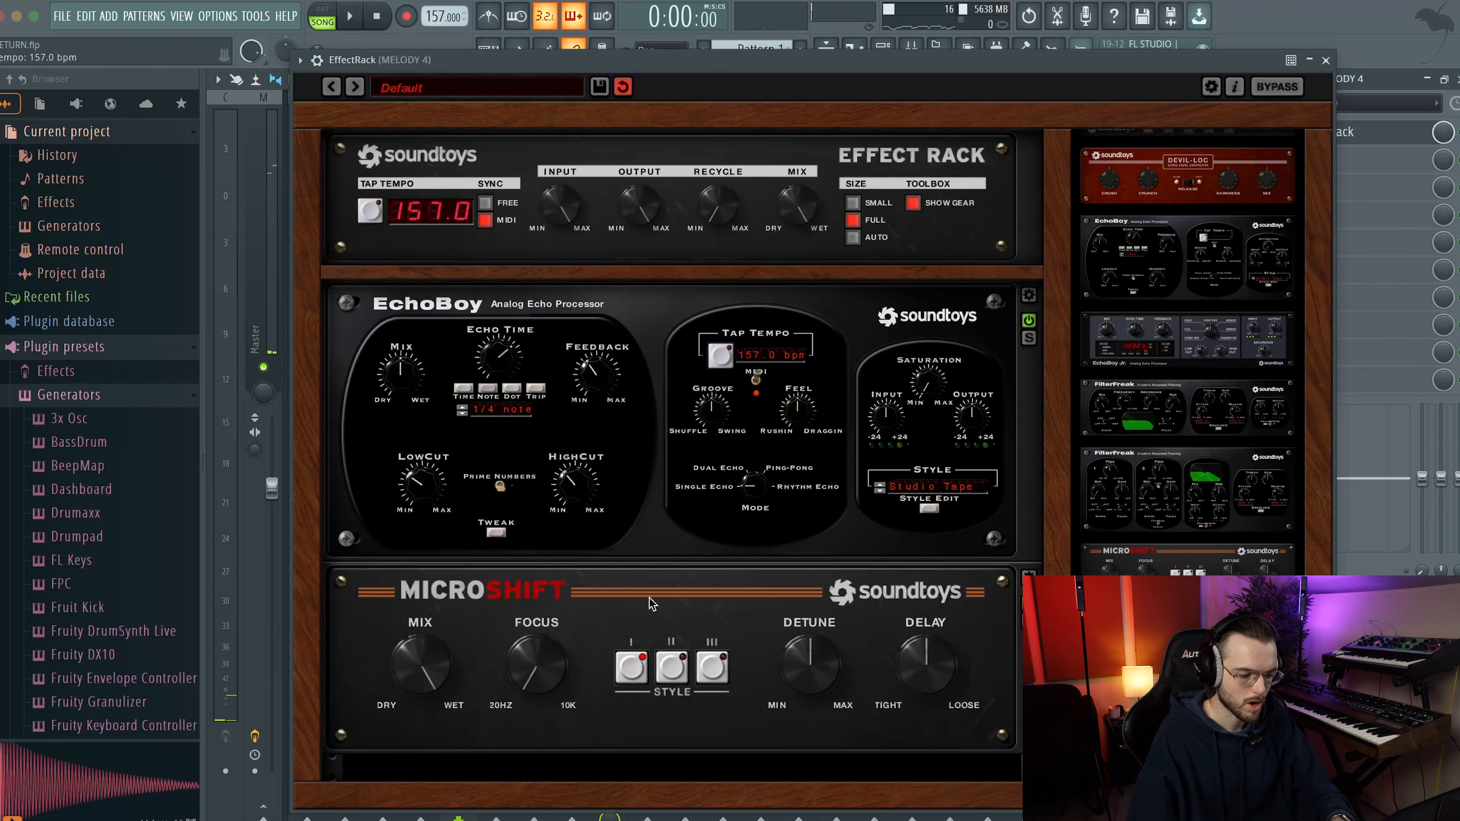
key(space)
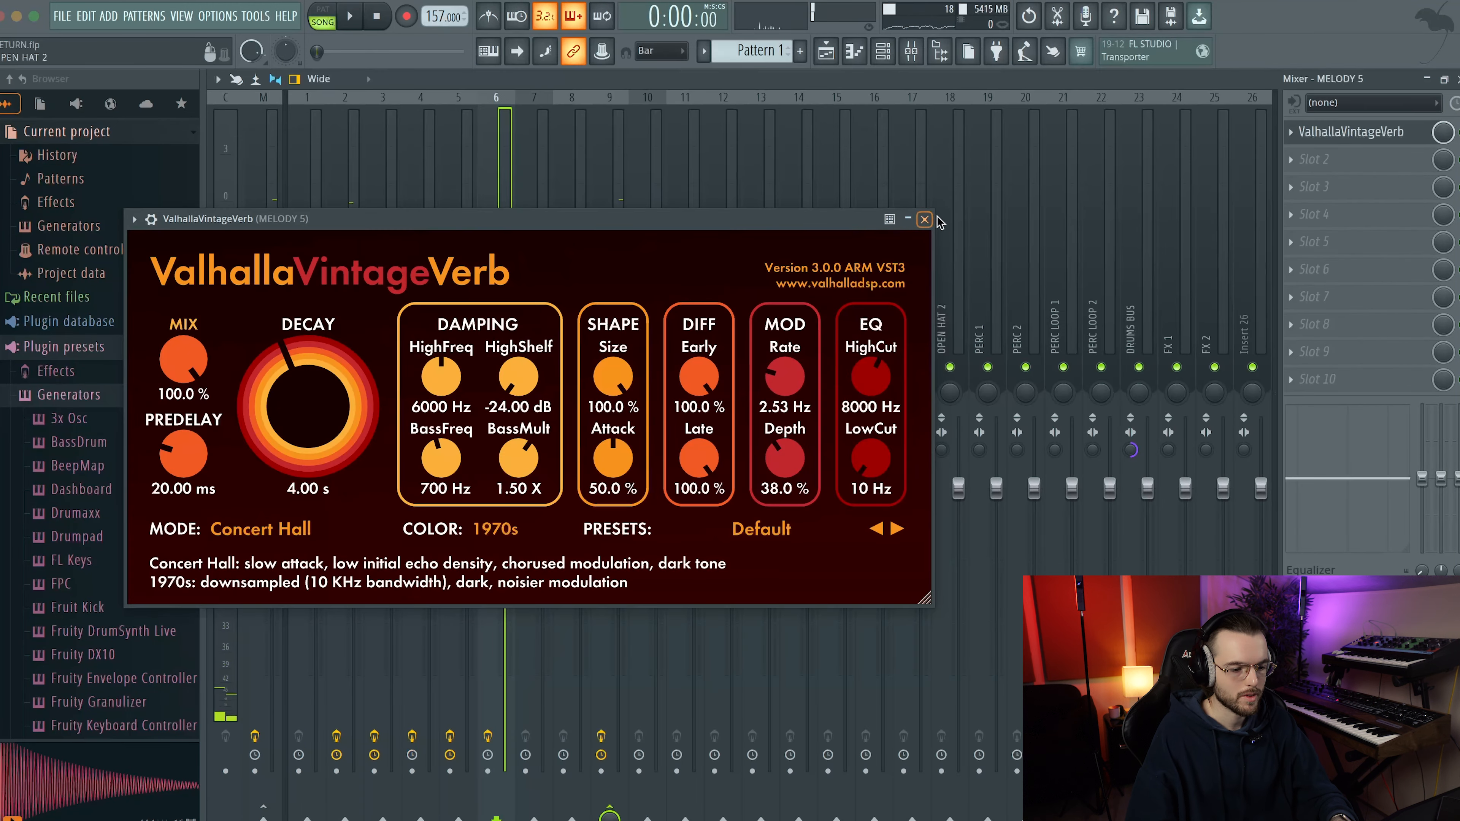
On MELODY 5's ValhallaVintageVerb, set low cut to 620 Hz, predelay to 0 ms and decay to 2.06 s, and lower the mix
click(932, 214)
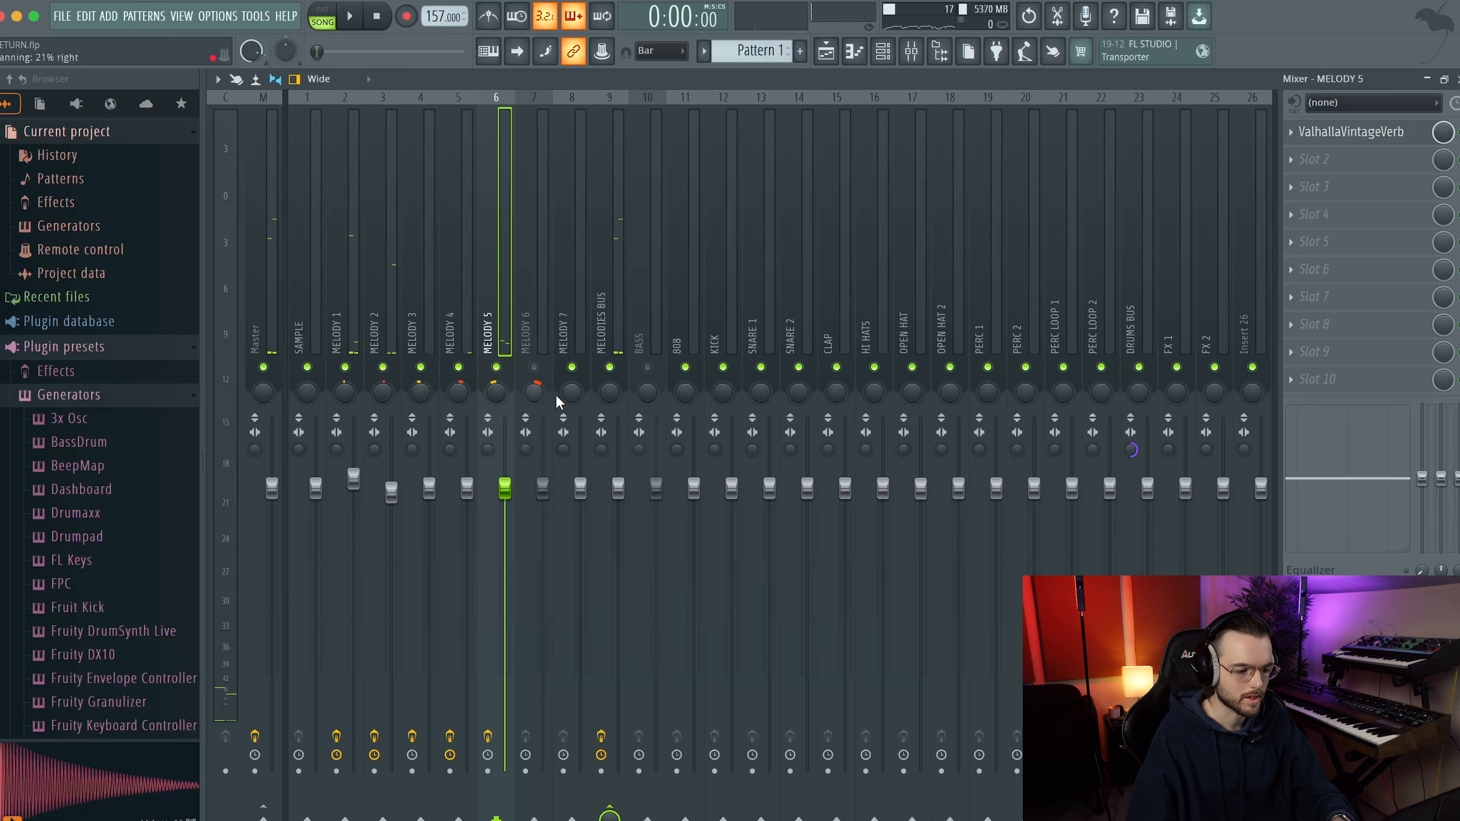
click(1317, 133)
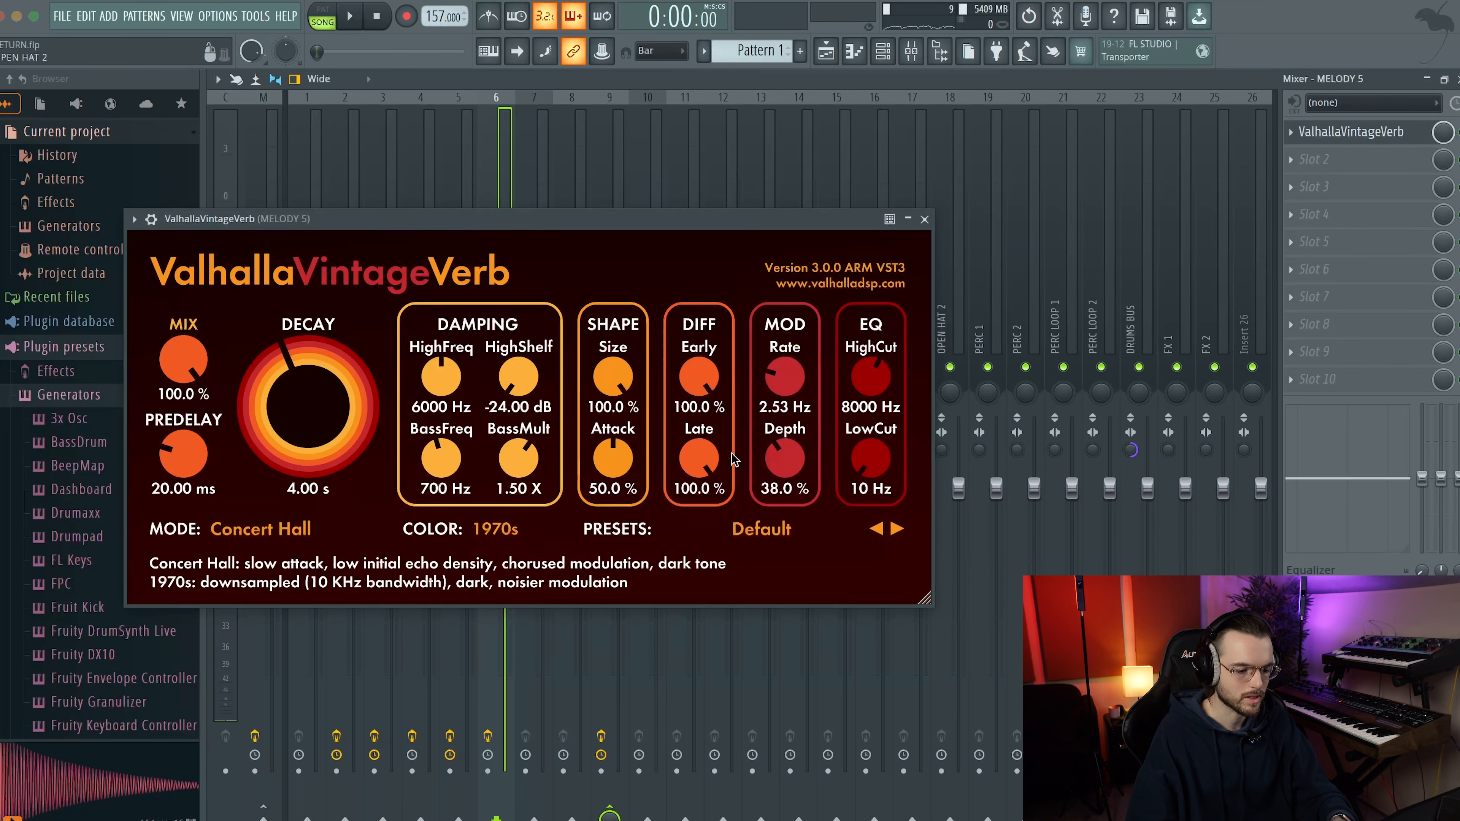
key(space)
drag(851, 447, 856, 382)
double_click(183, 454)
drag(179, 349, 182, 409)
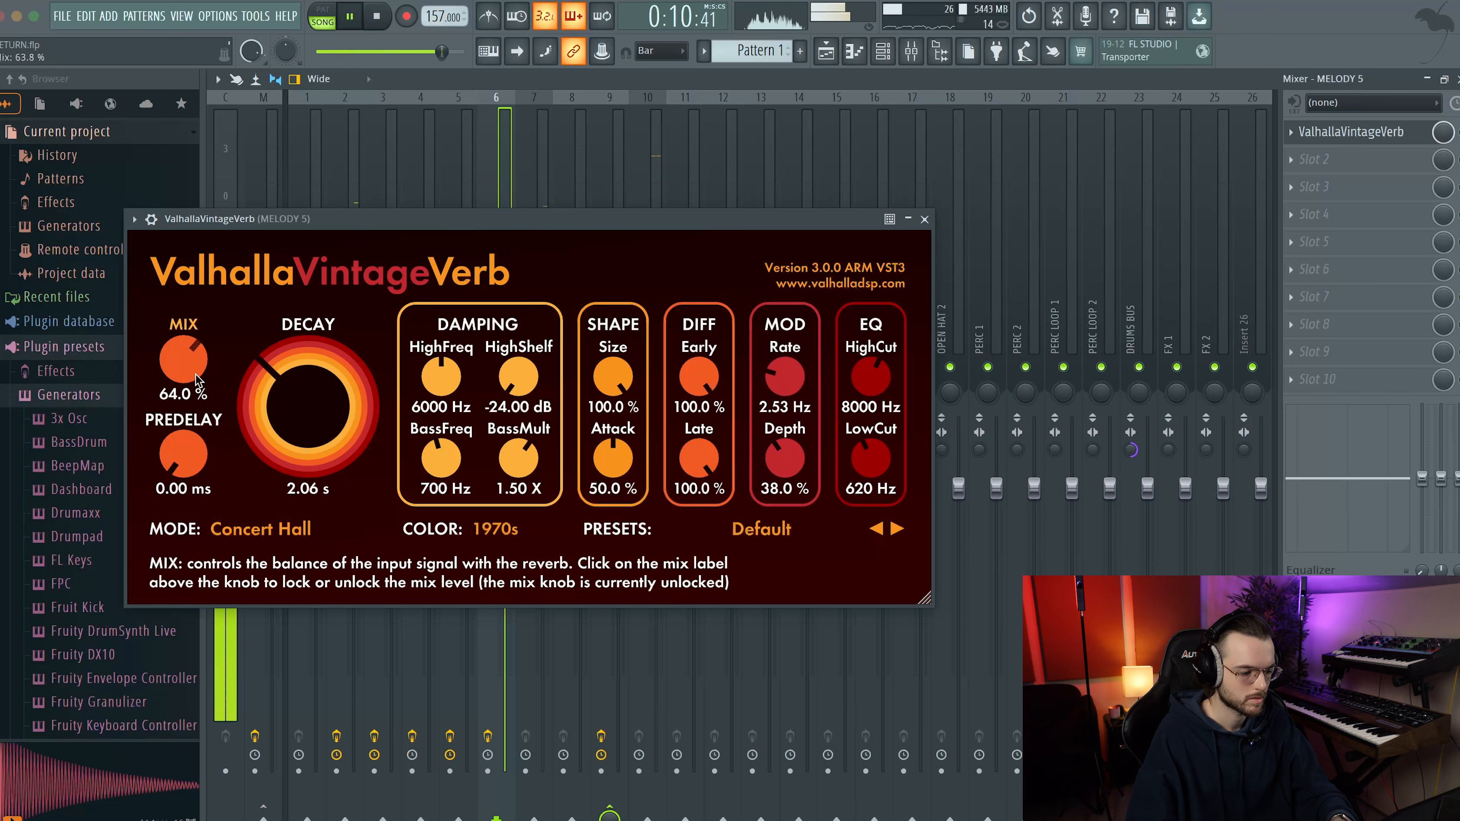
drag(196, 383, 199, 394)
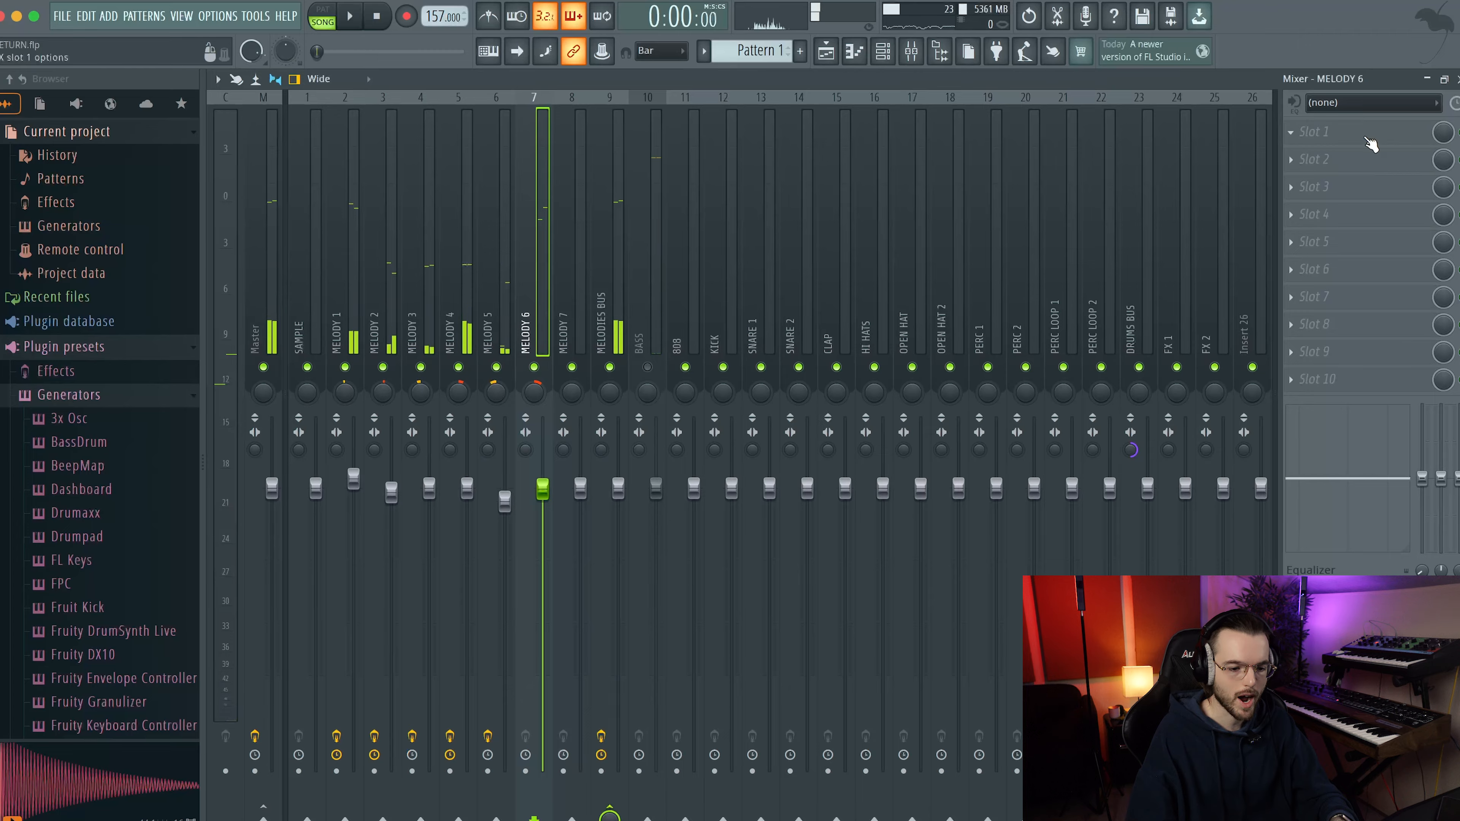
Add UADx Pure Plate Reverb to MELODY 6's first slot and unmute the other melody tracks to hear it in context
click(1364, 136)
text(pla)
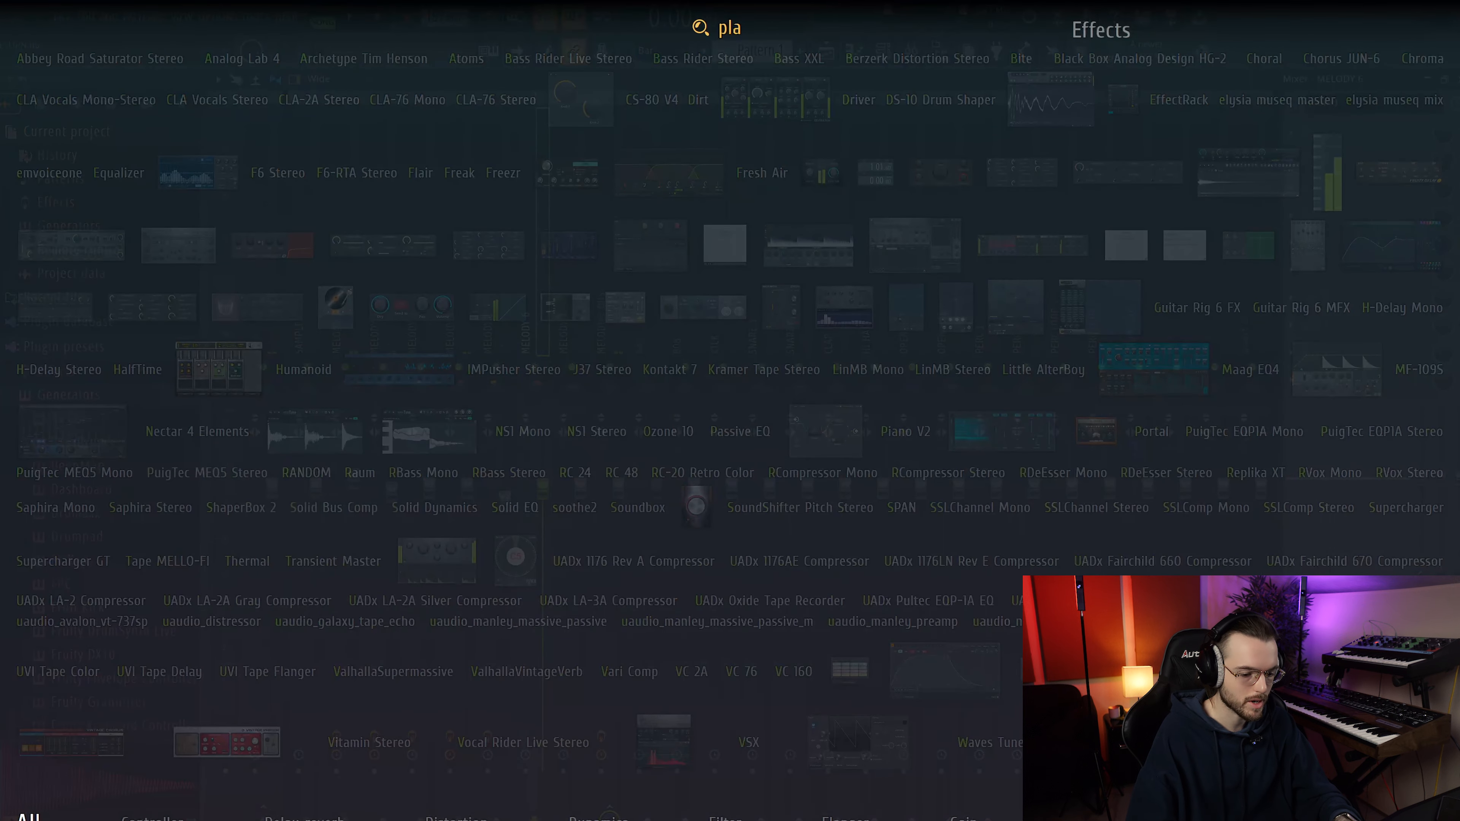
key(Return)
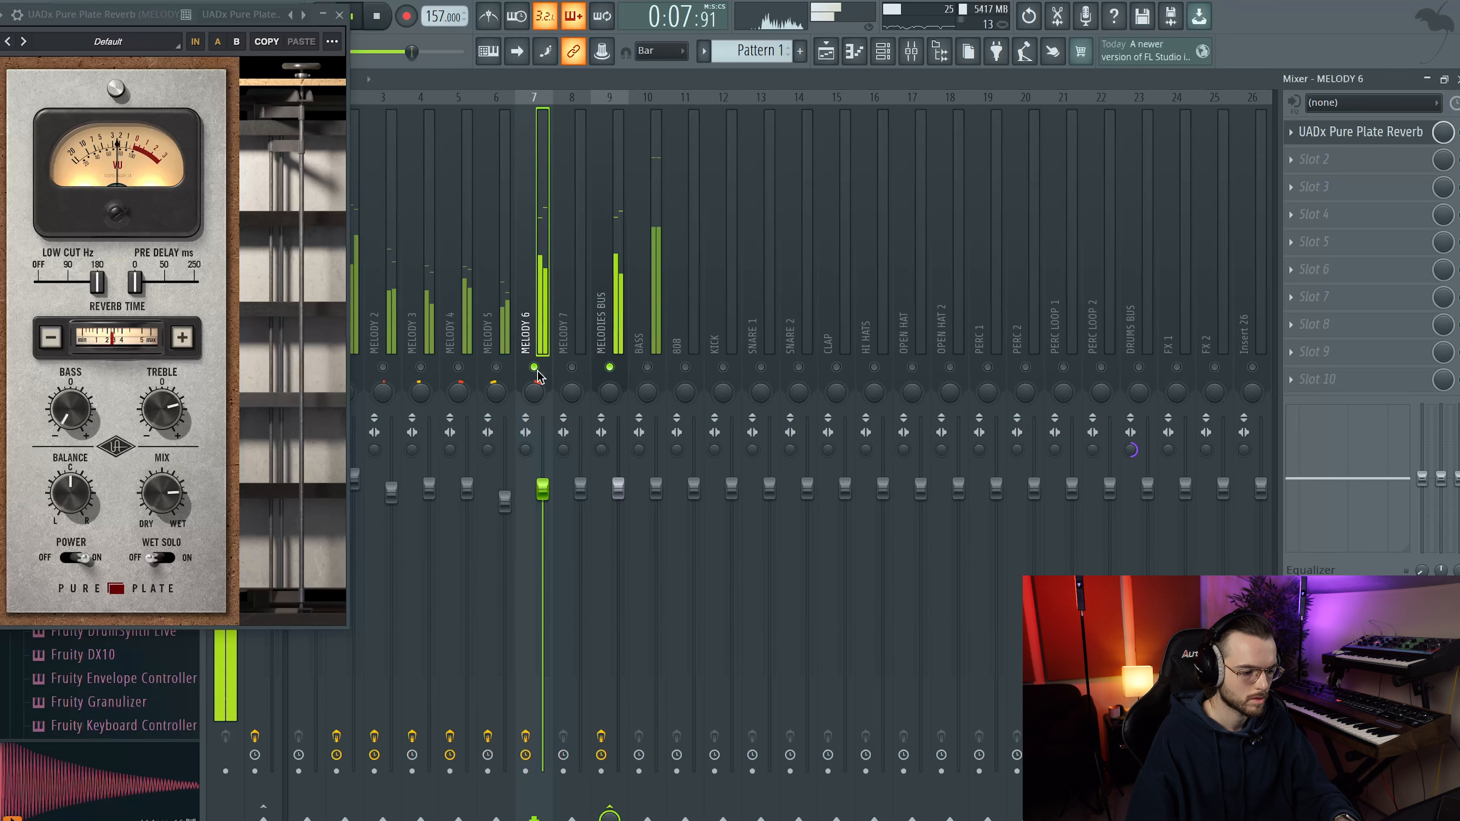
click(420, 367)
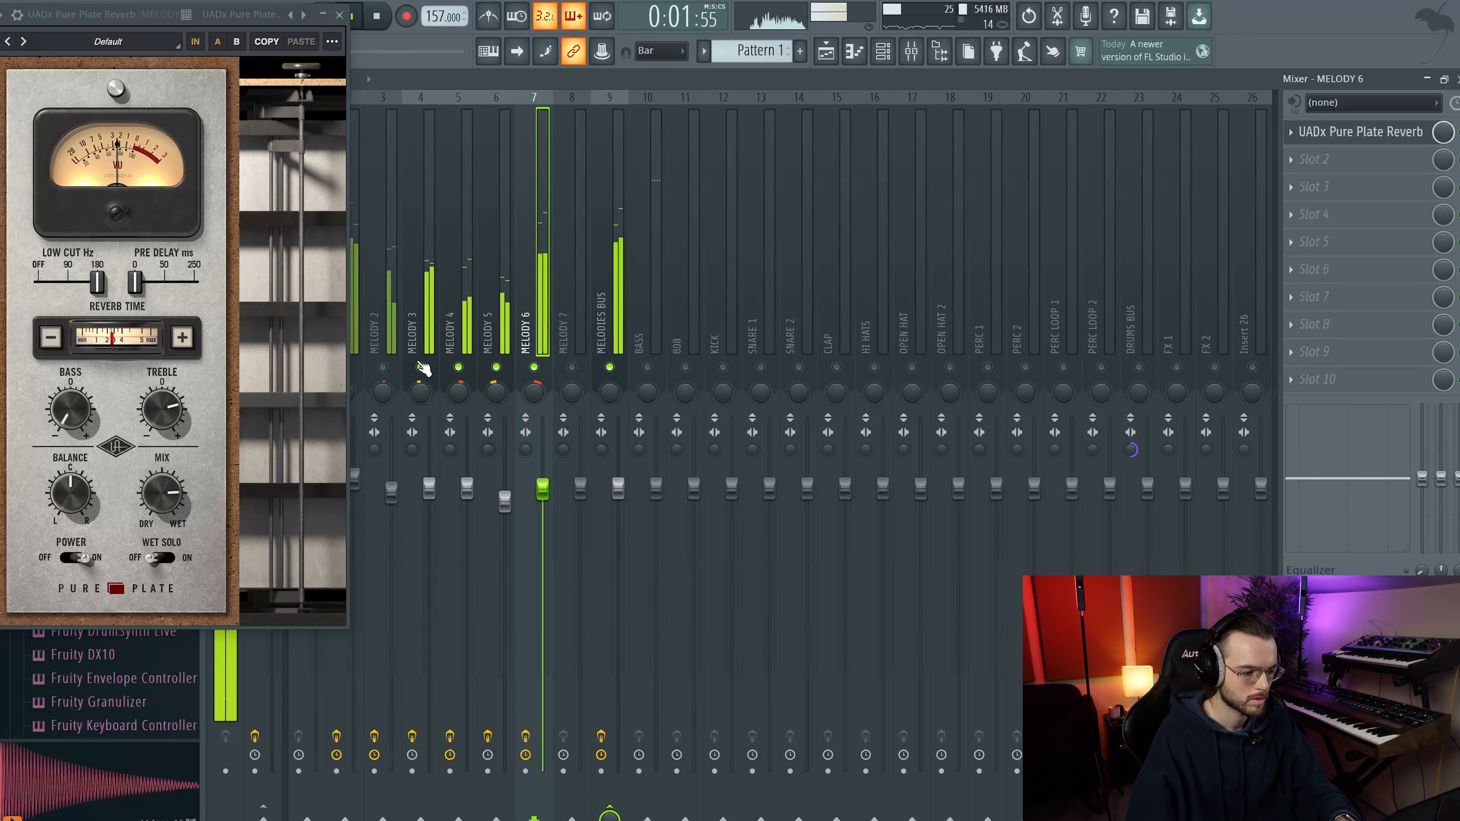
click(382, 367)
click(340, 14)
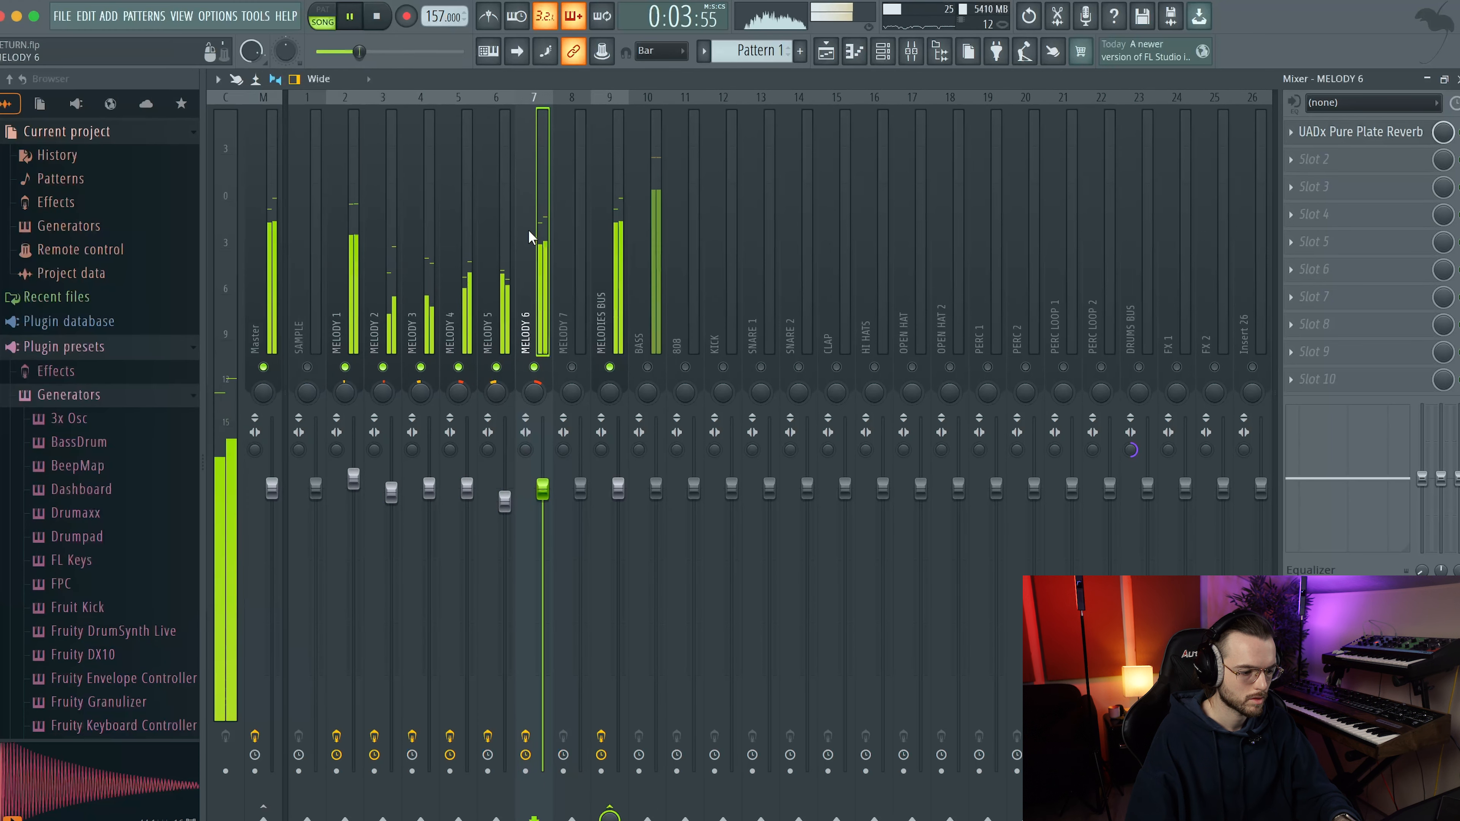
Set MELODY 6's high-shelf EQ level to -5.7 dB and its fader to about -2.6 dB while auditioning the song
key(space)
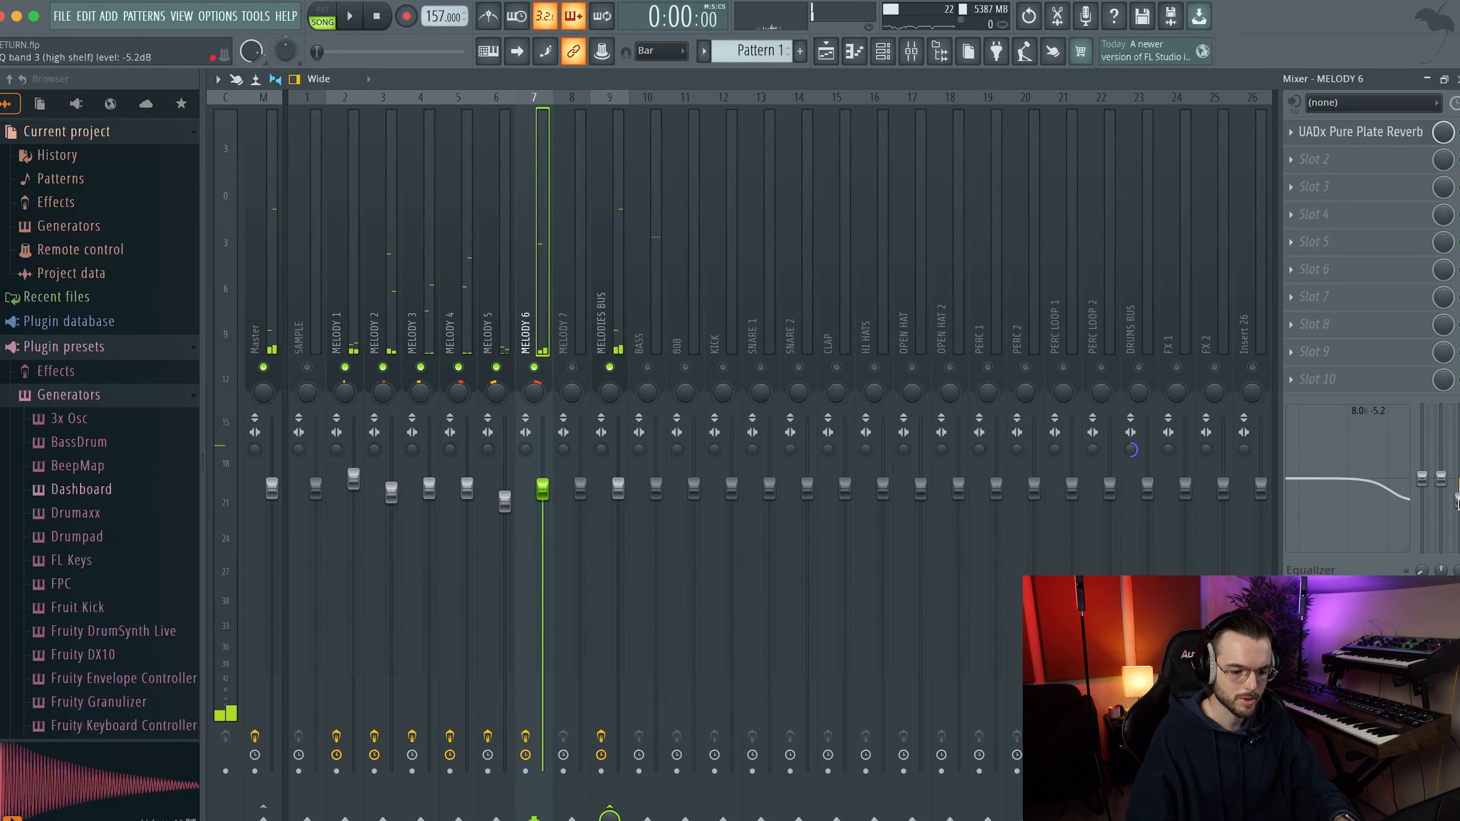
key(space)
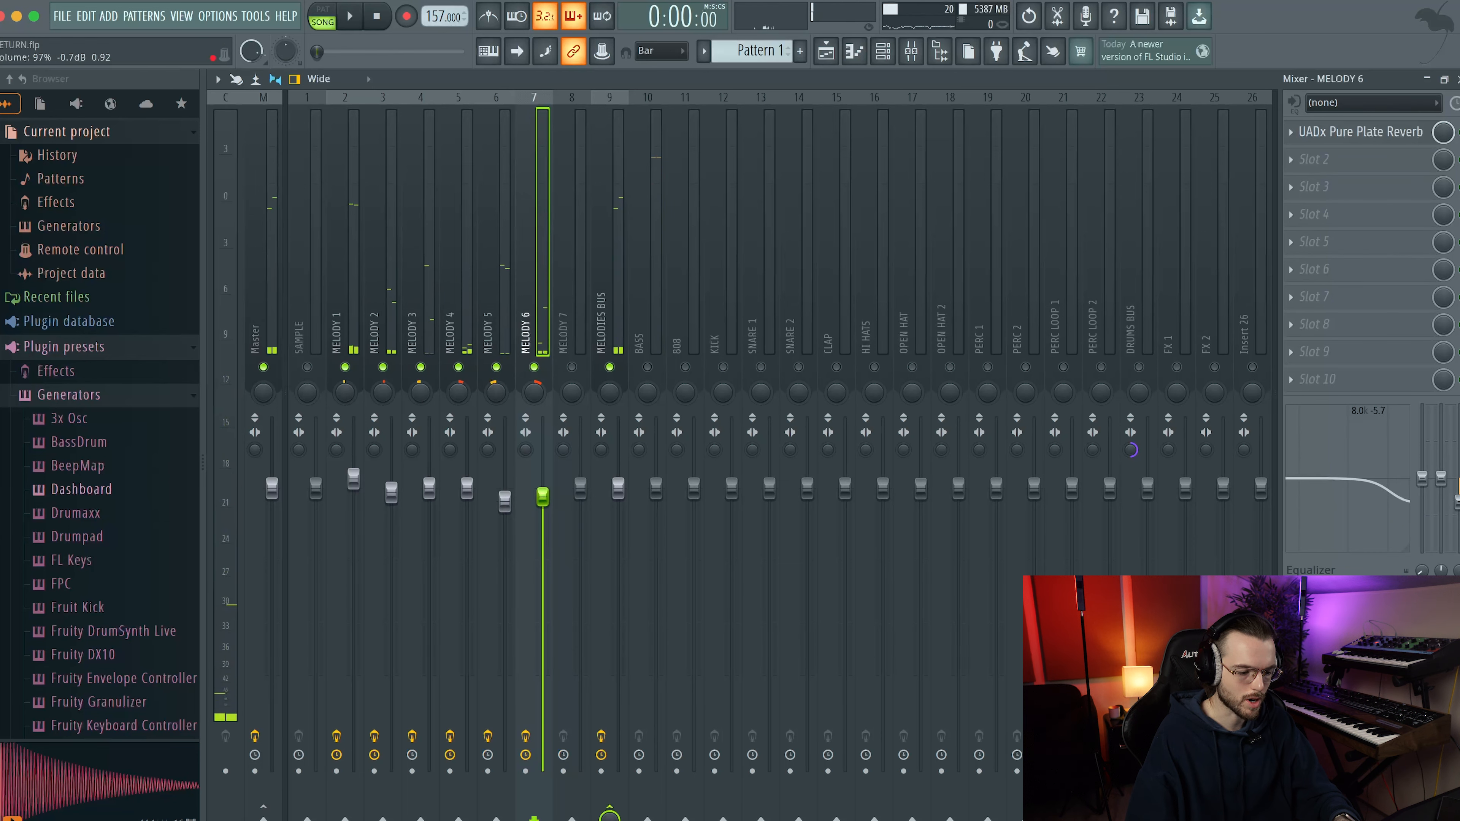
key(space)
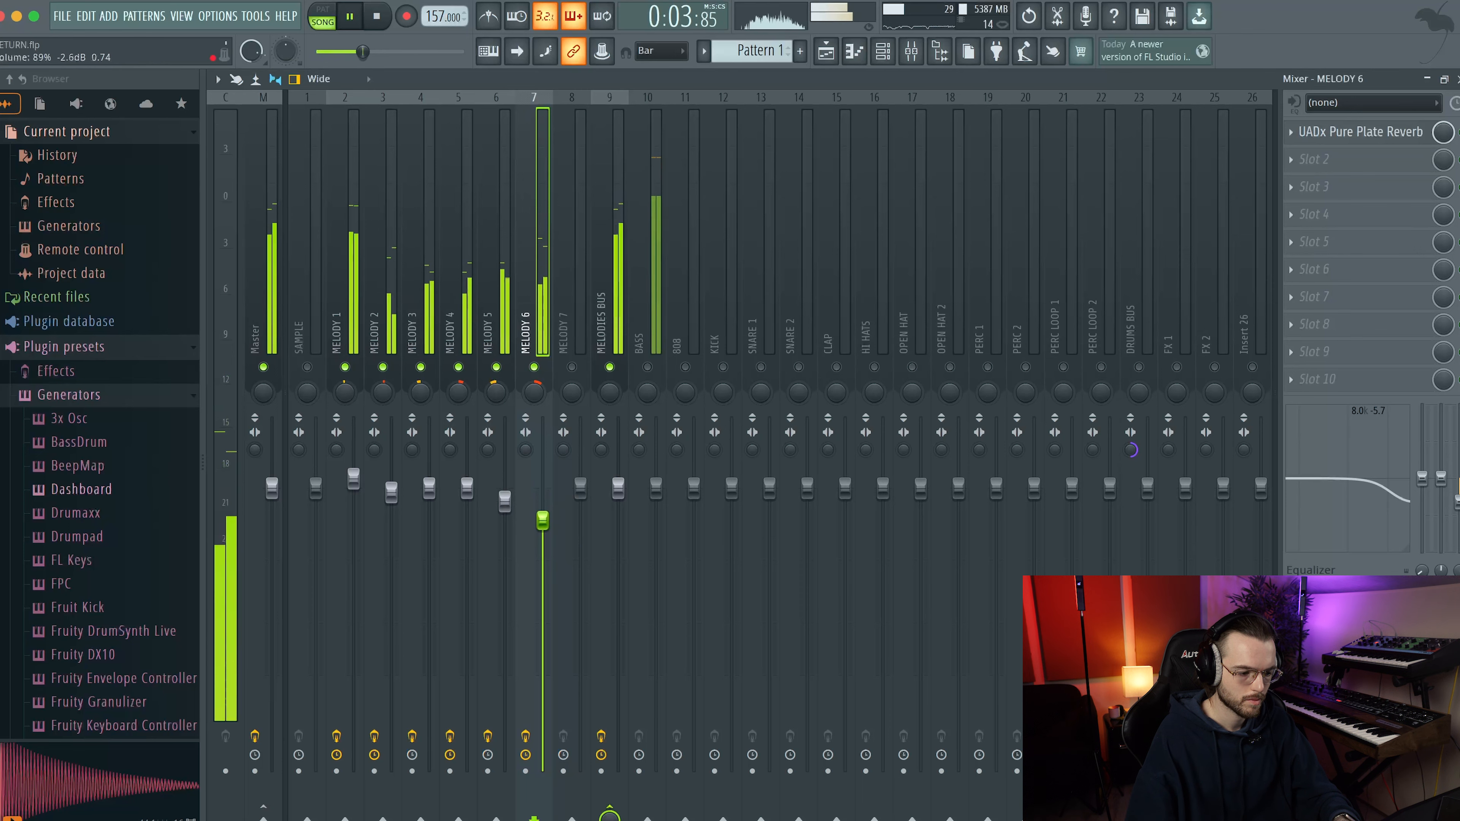
Add Fruity Delay 3 to MELODY 5 below ValhallaVintageVerb with the Ping pong preset and set its slot mix to 25%
middle_click(1343, 158)
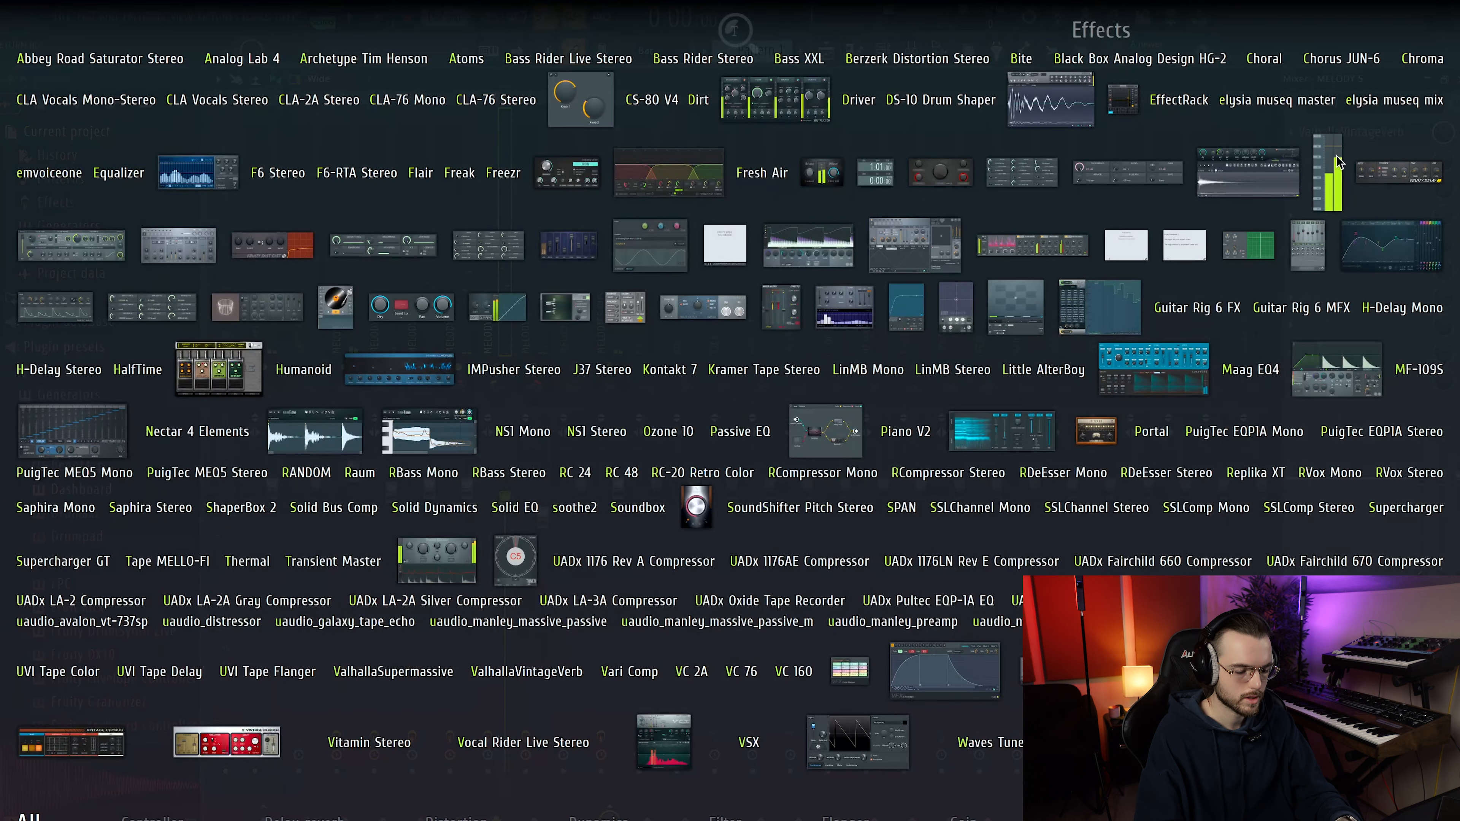
text(del)
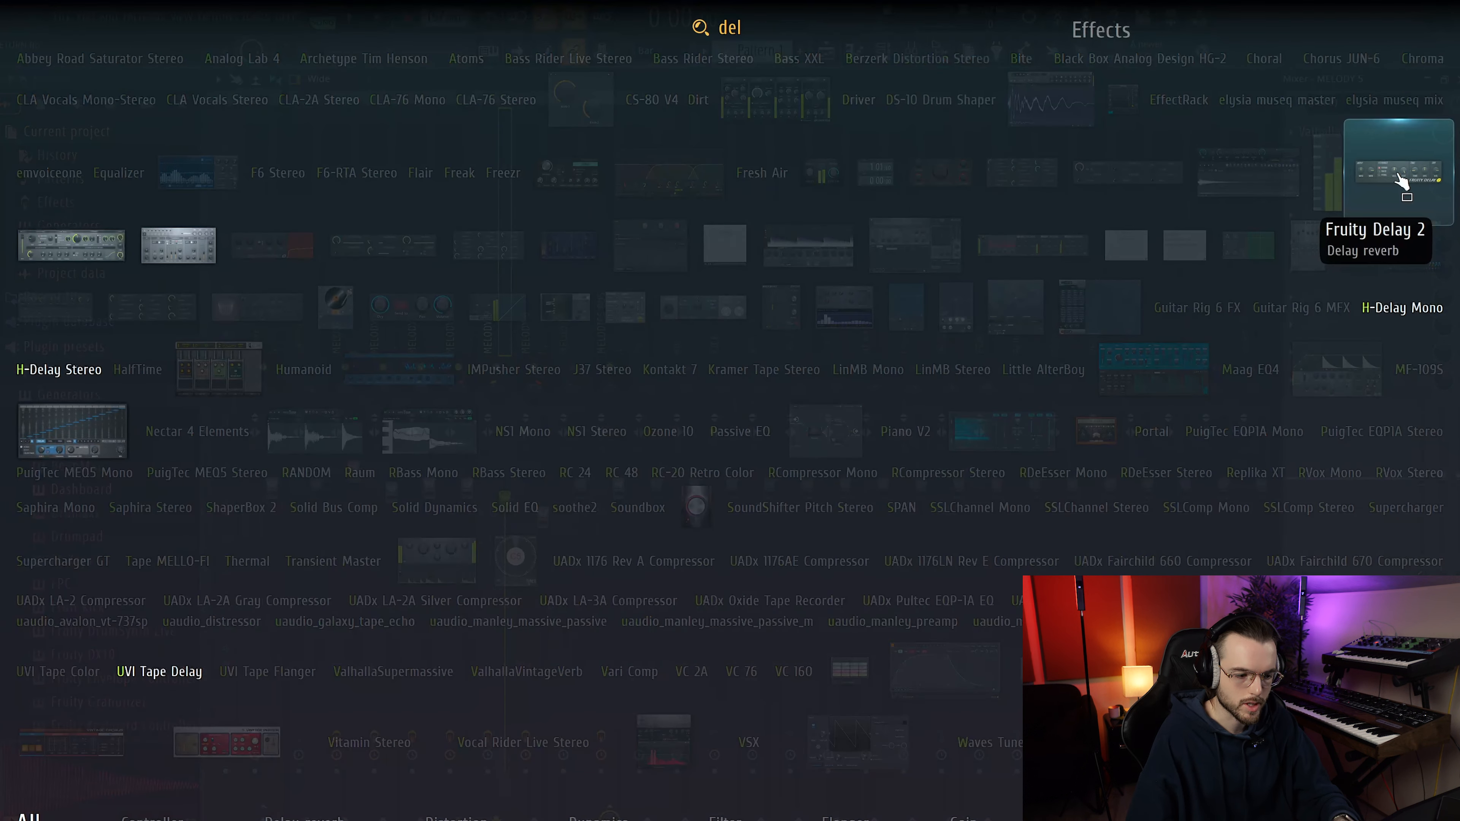
click(120, 247)
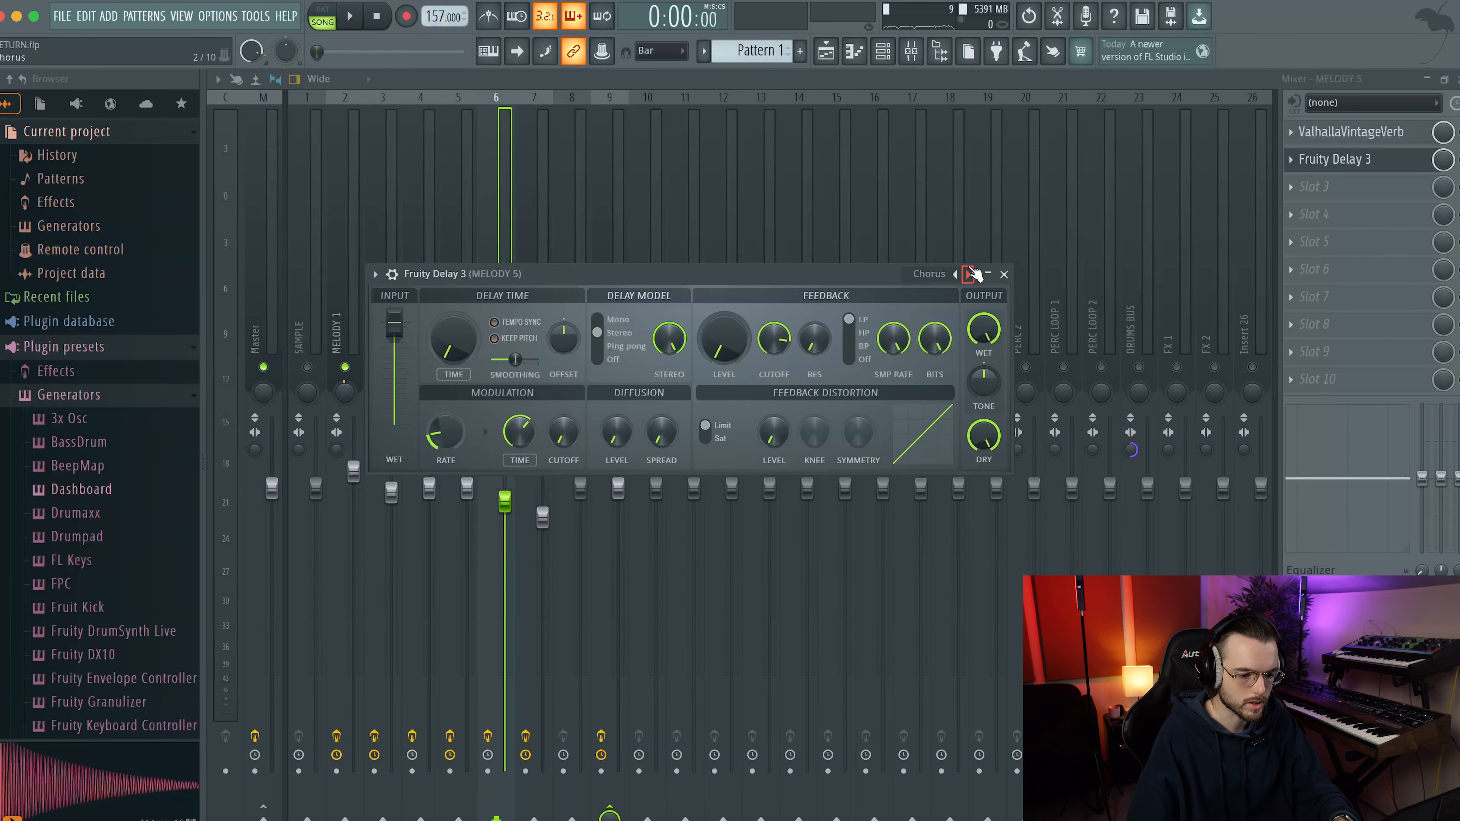
click(969, 275)
key(space)
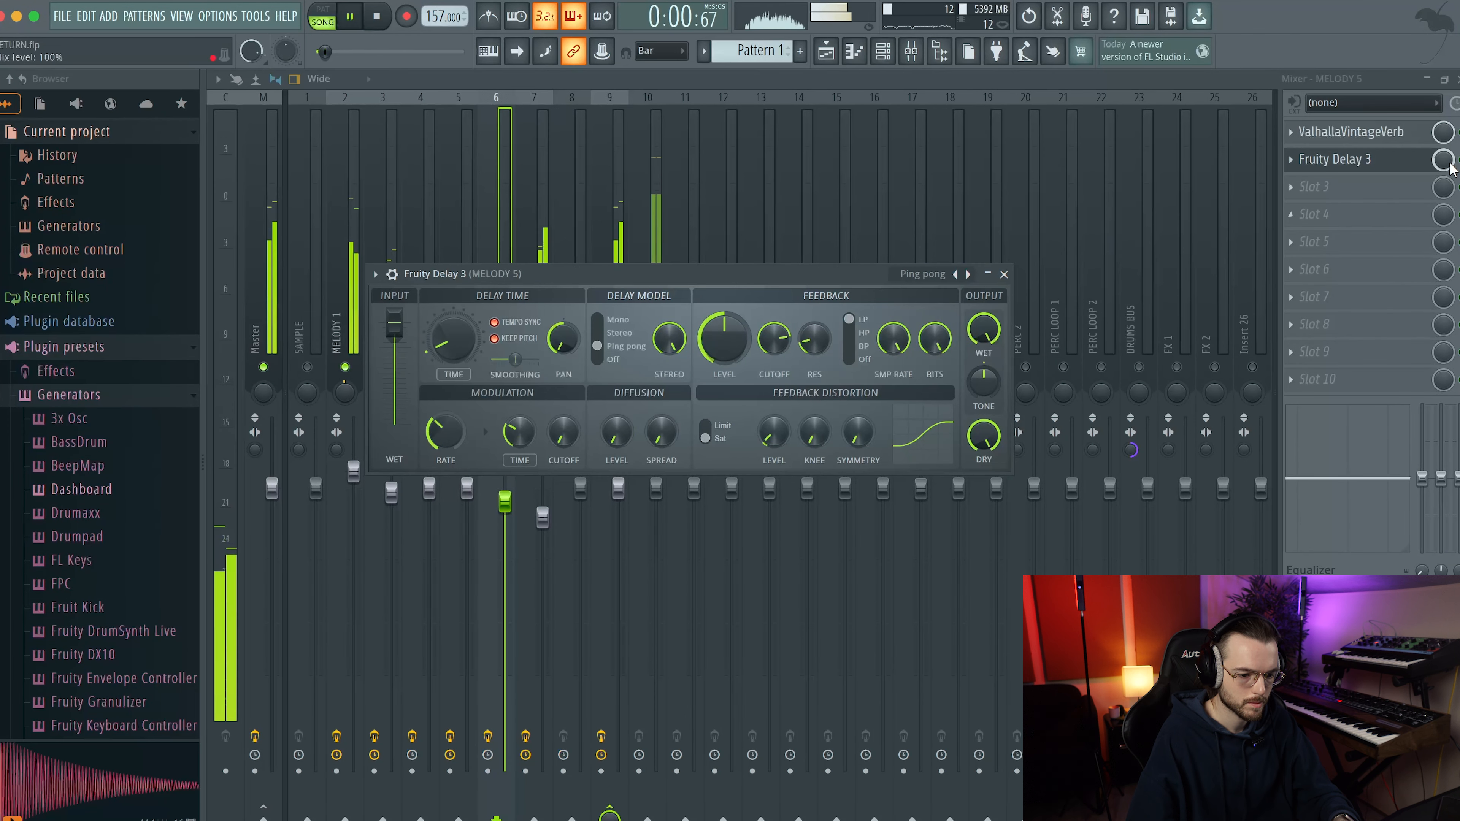
drag(1444, 161, 1444, 184)
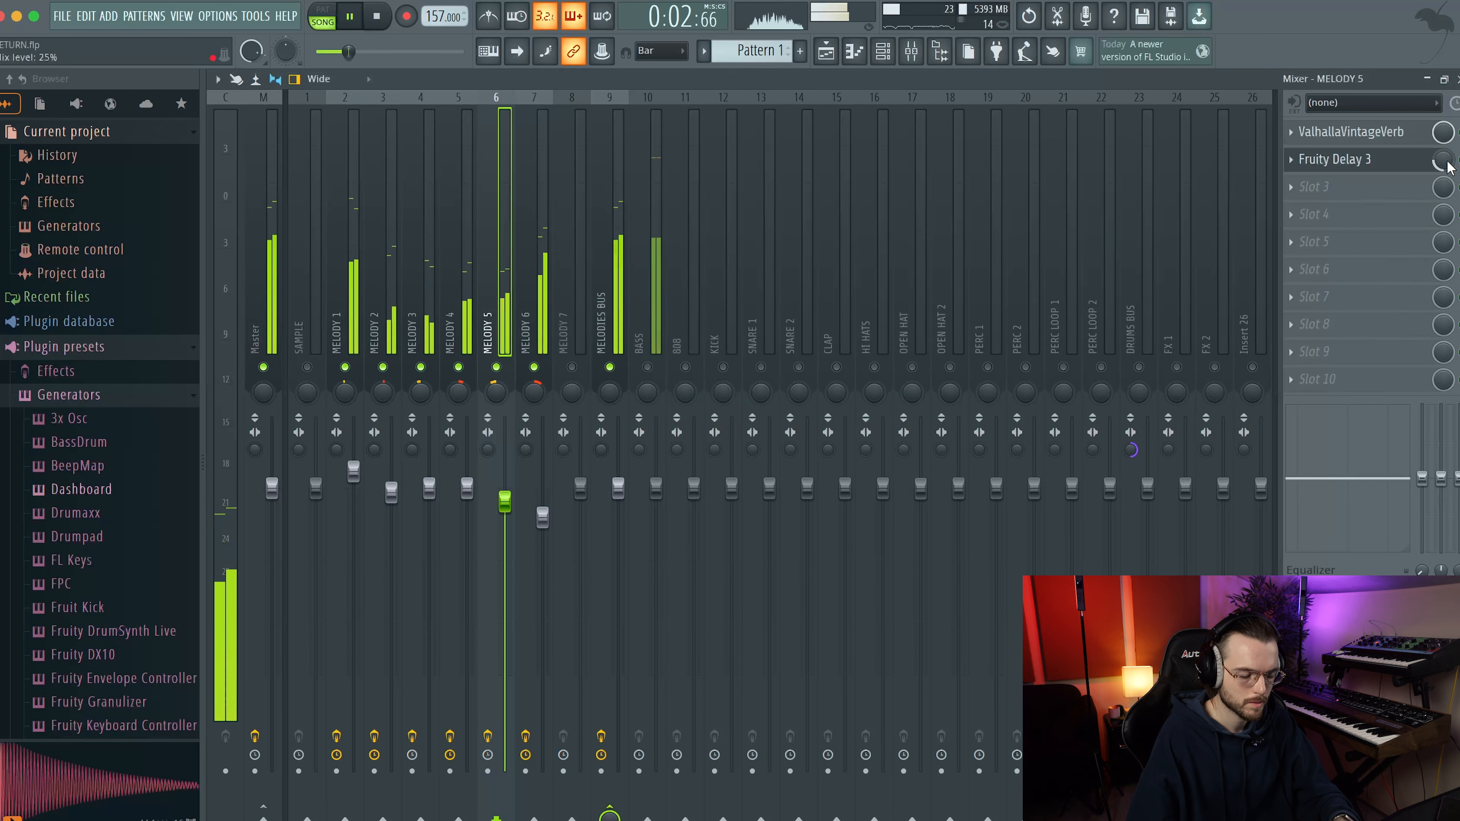
Add Chorus JUN-6 and the MF-109S saturator to the BASS track, and lower its fader while auditioning the song
click(649, 333)
key(F8)
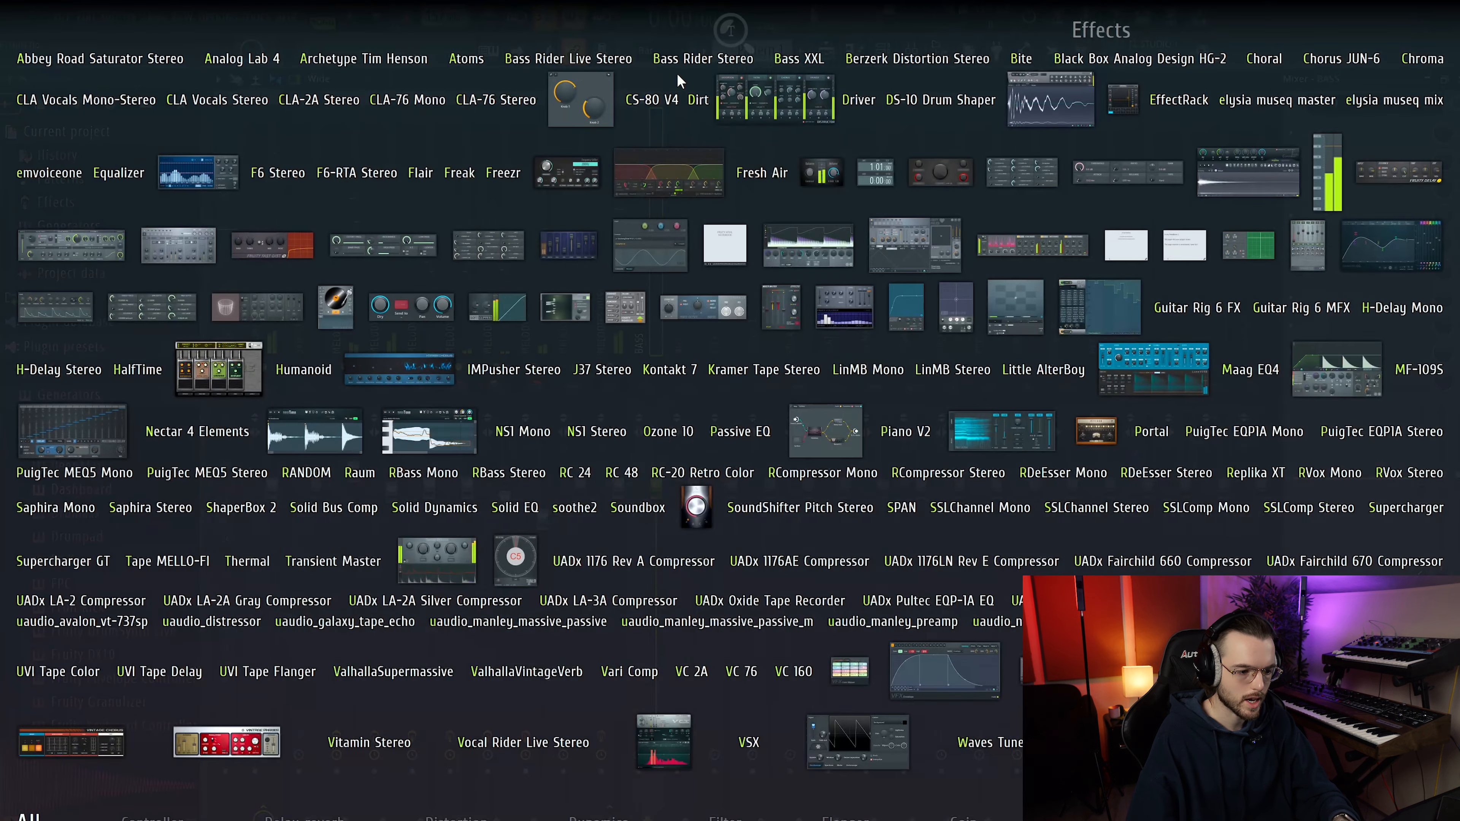
text(cho)
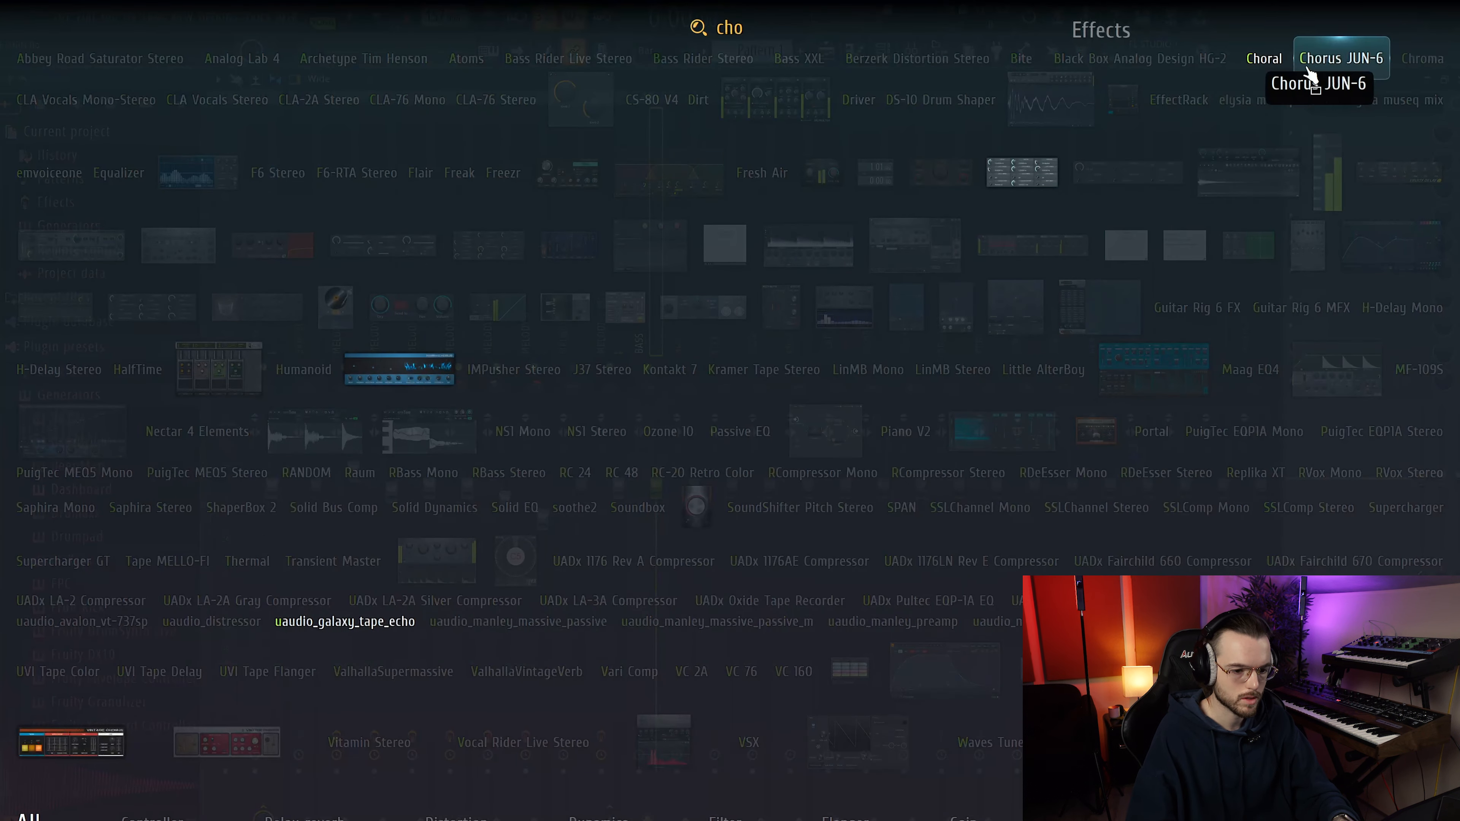
click(1308, 69)
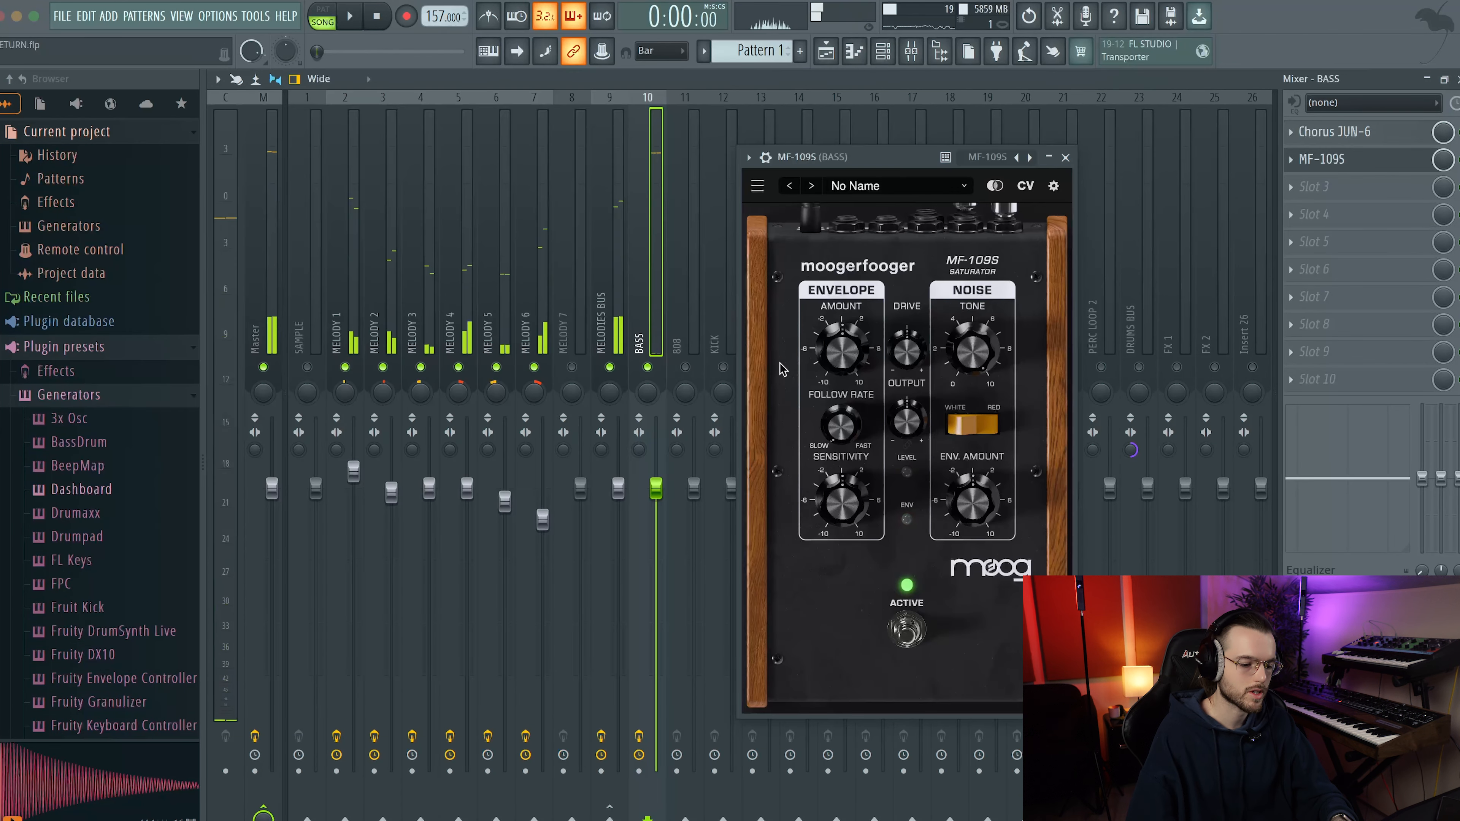
key(space)
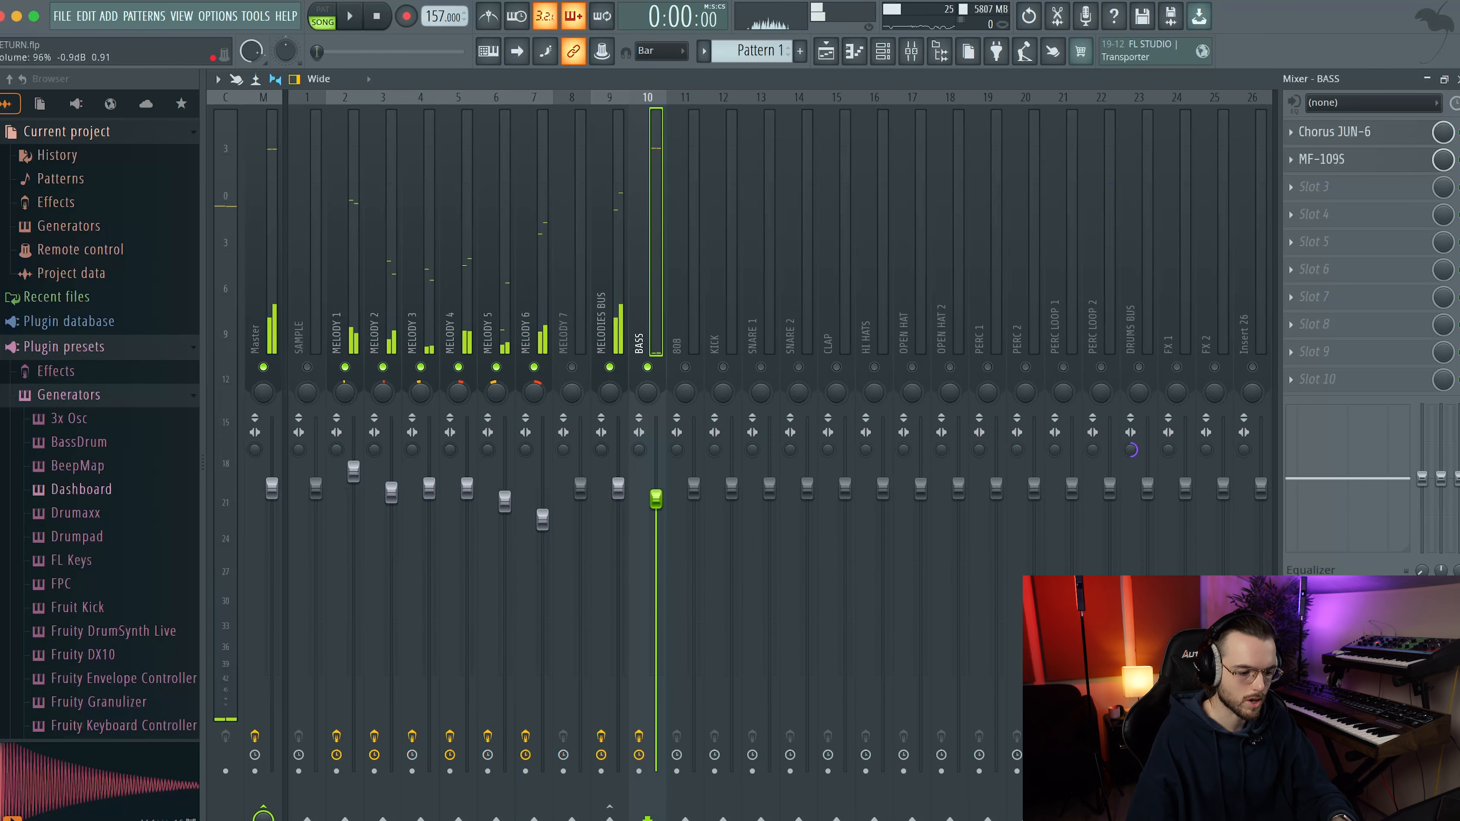
key(space)
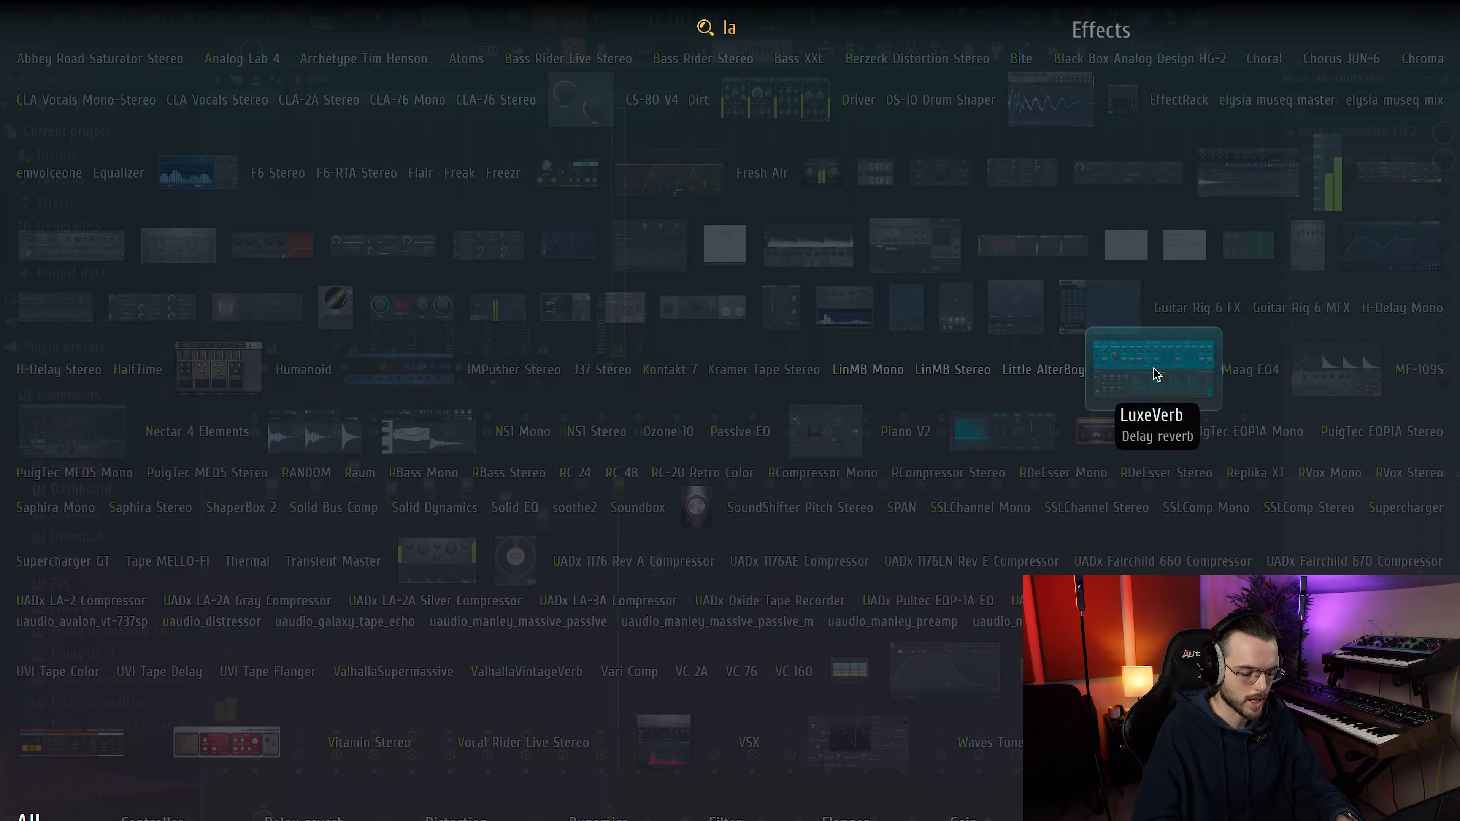
Add UADx LA-2 Compressor to the MELODIES BUS below the Oxide Tape Recorder and audition the mix
text(-2)
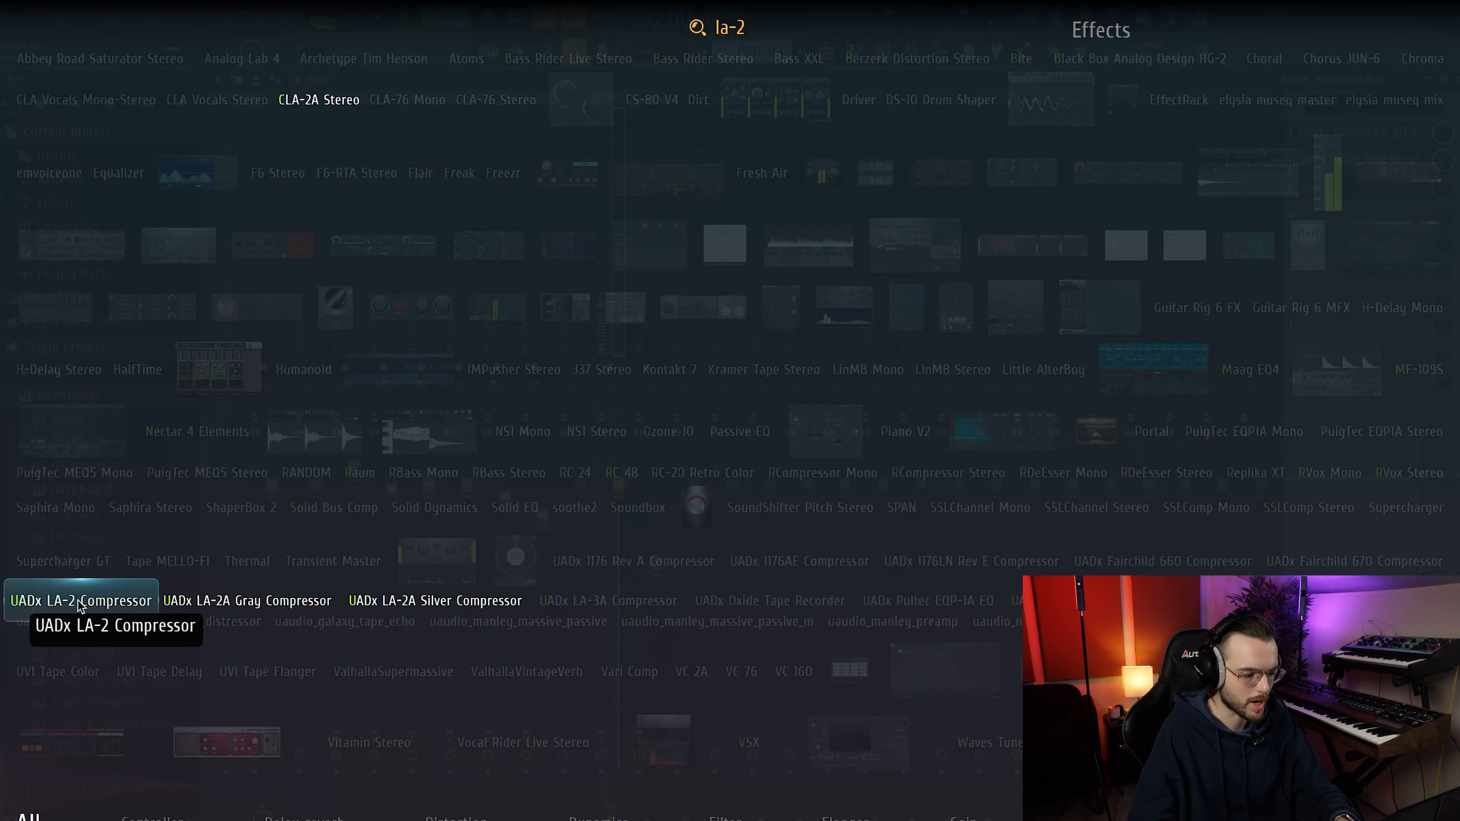
key(Return)
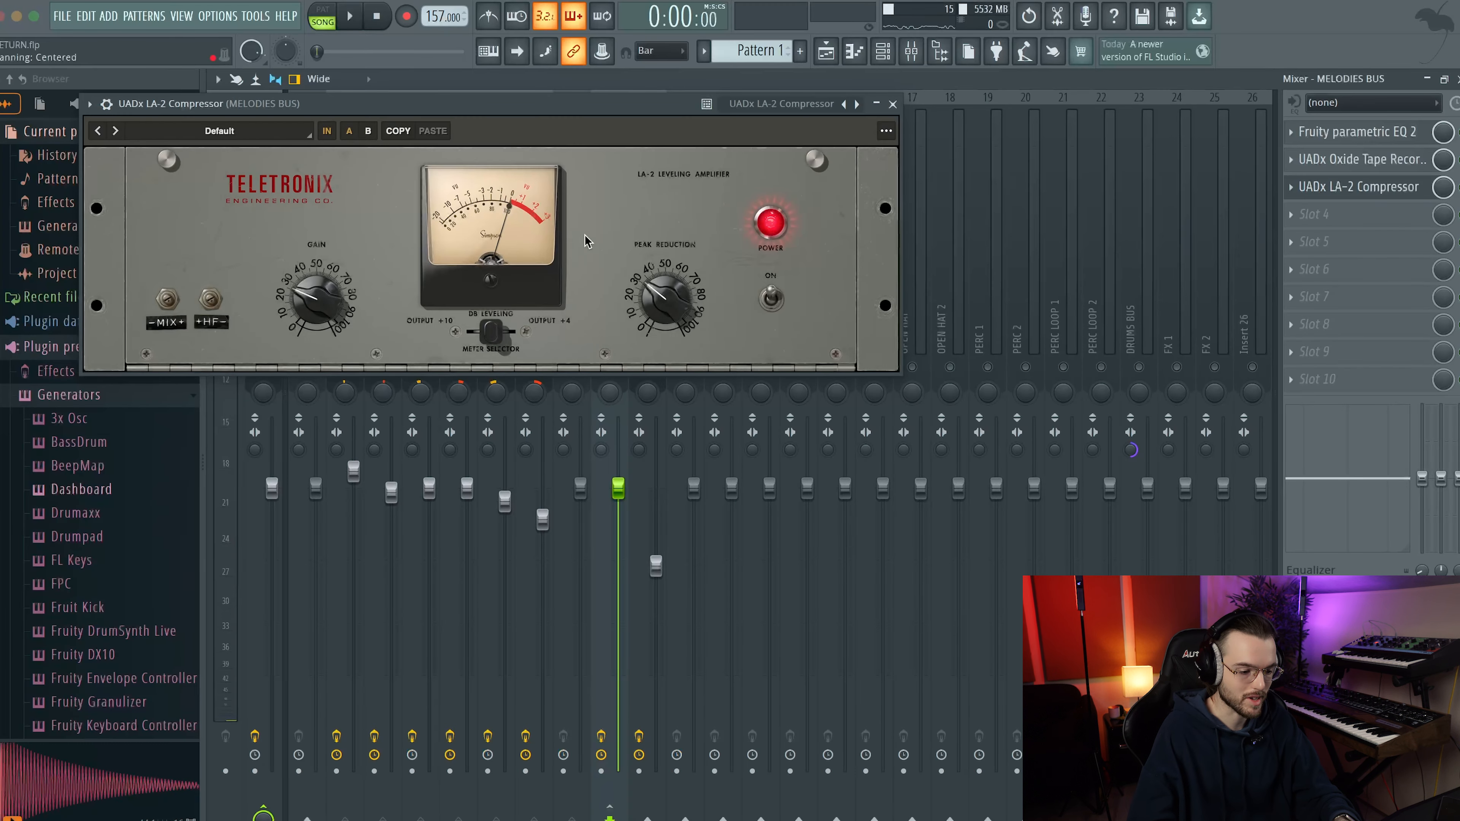
key(space)
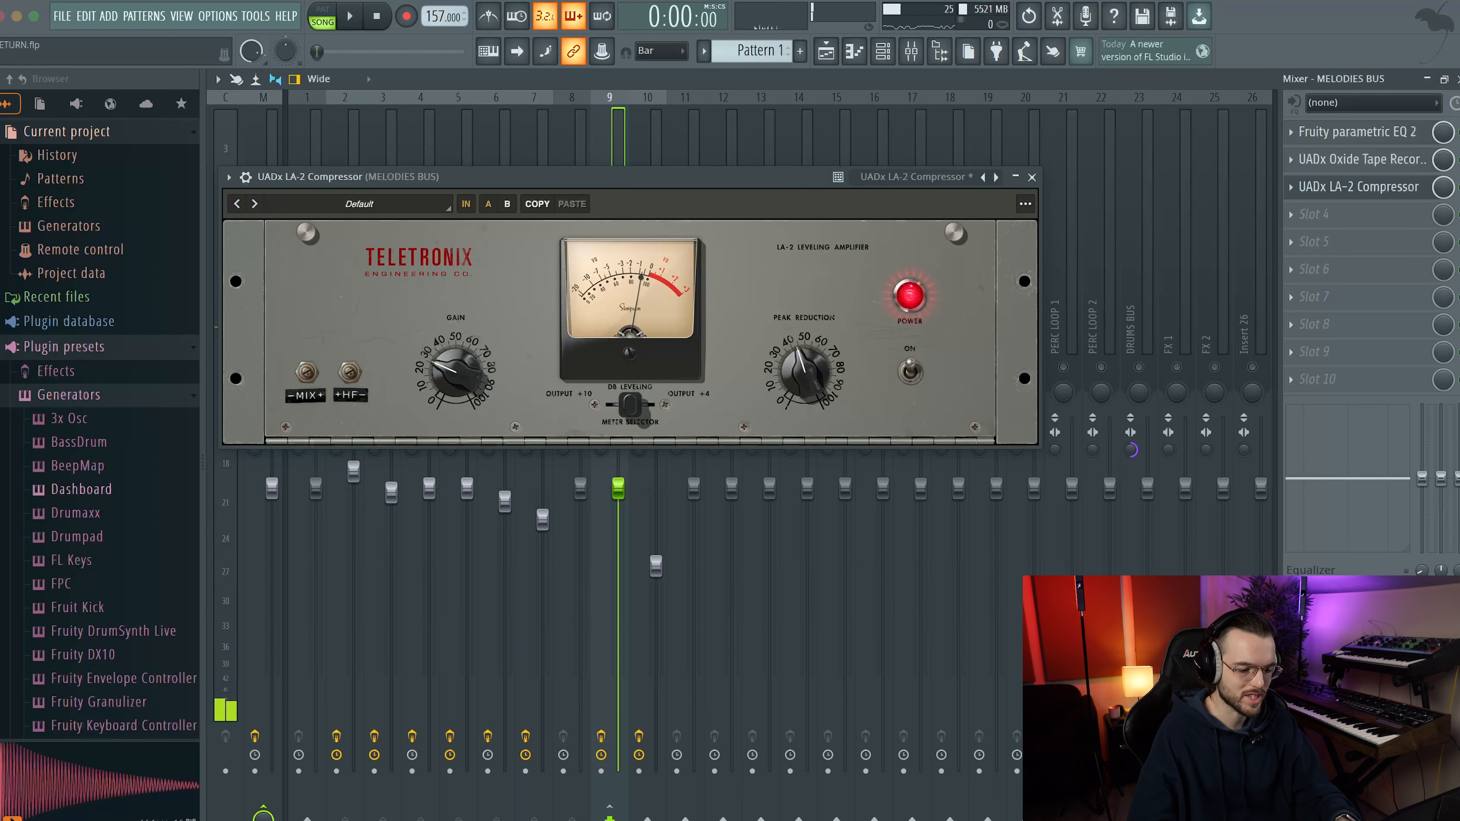
Add RC-20 Retro Color and soothe2 to the MELODIES BUS below the LA-2 Compressor, keeping soothe2's factory default preset, and audition them
key(F8)
text(rc)
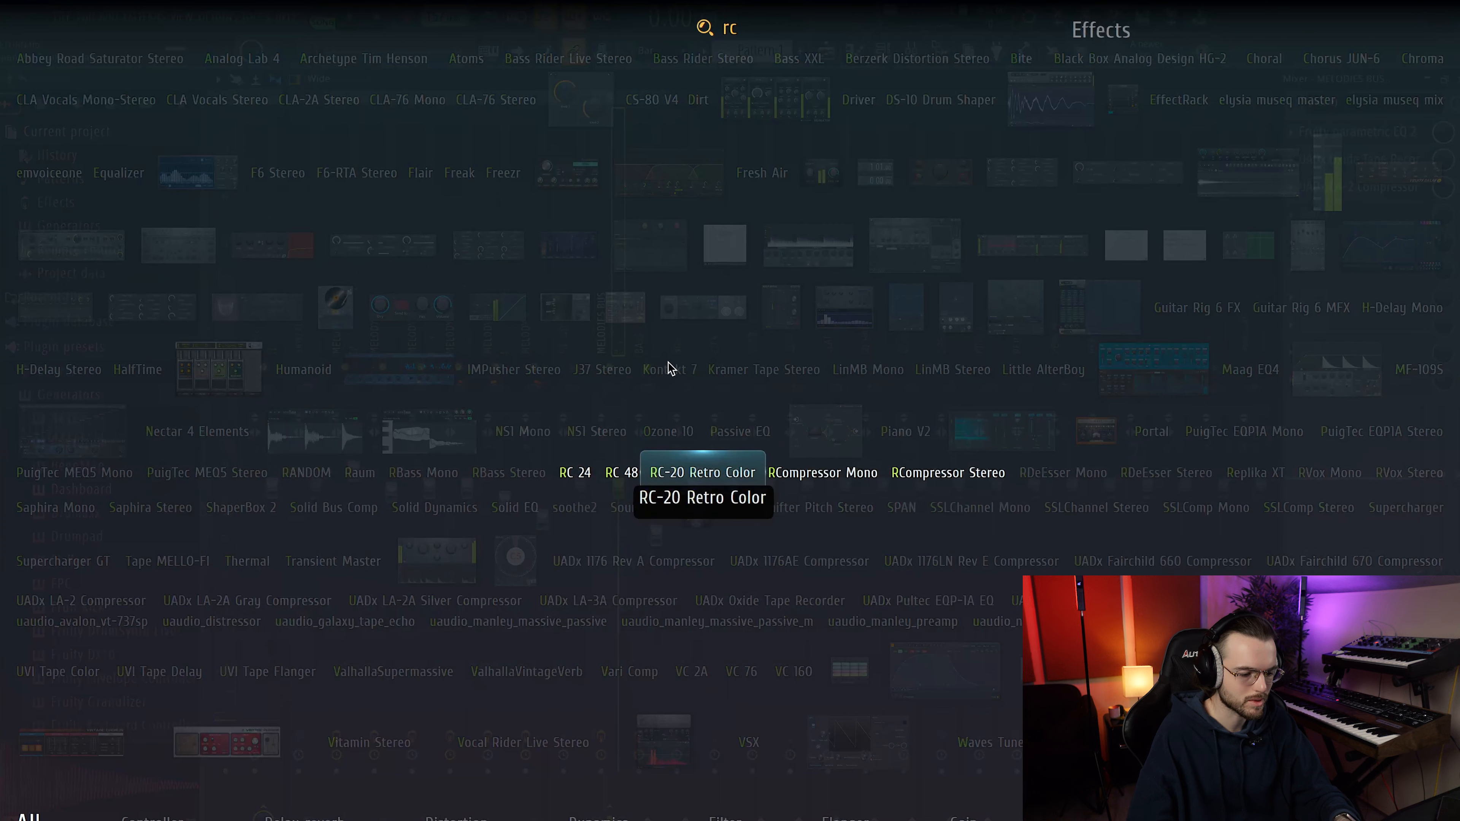
key(Return)
click(682, 481)
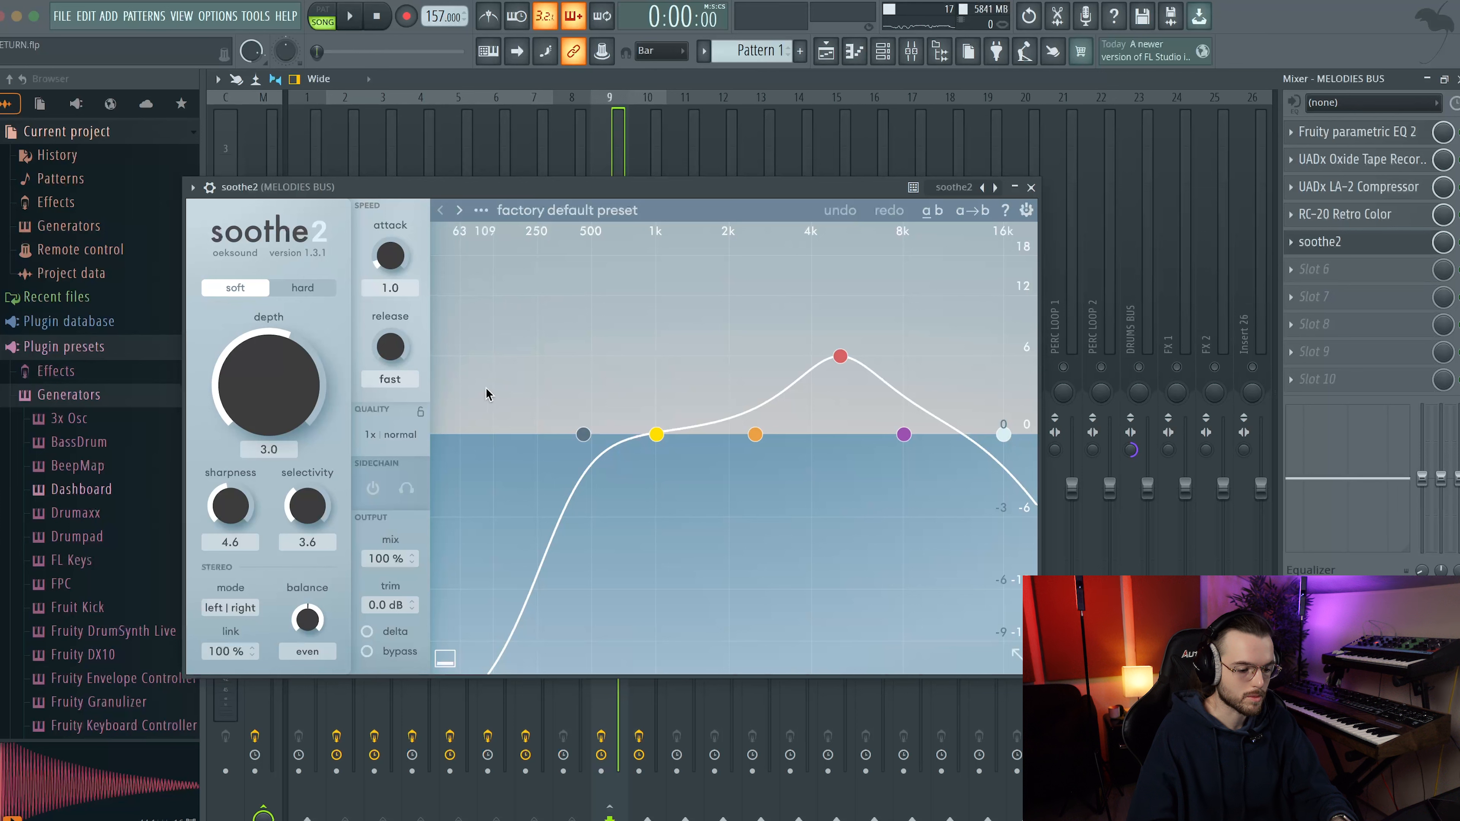
key(space)
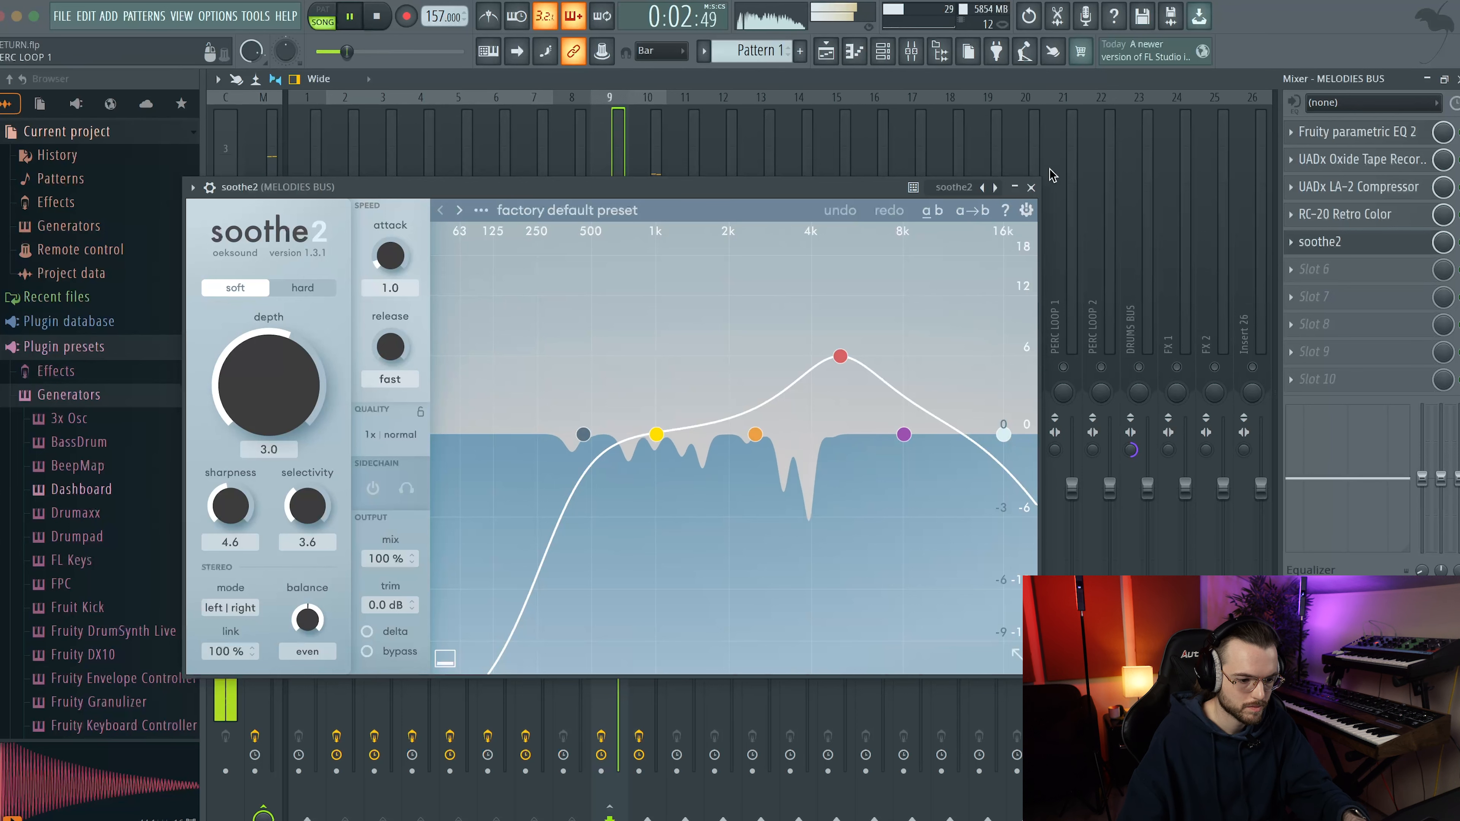
click(1032, 188)
key(space)
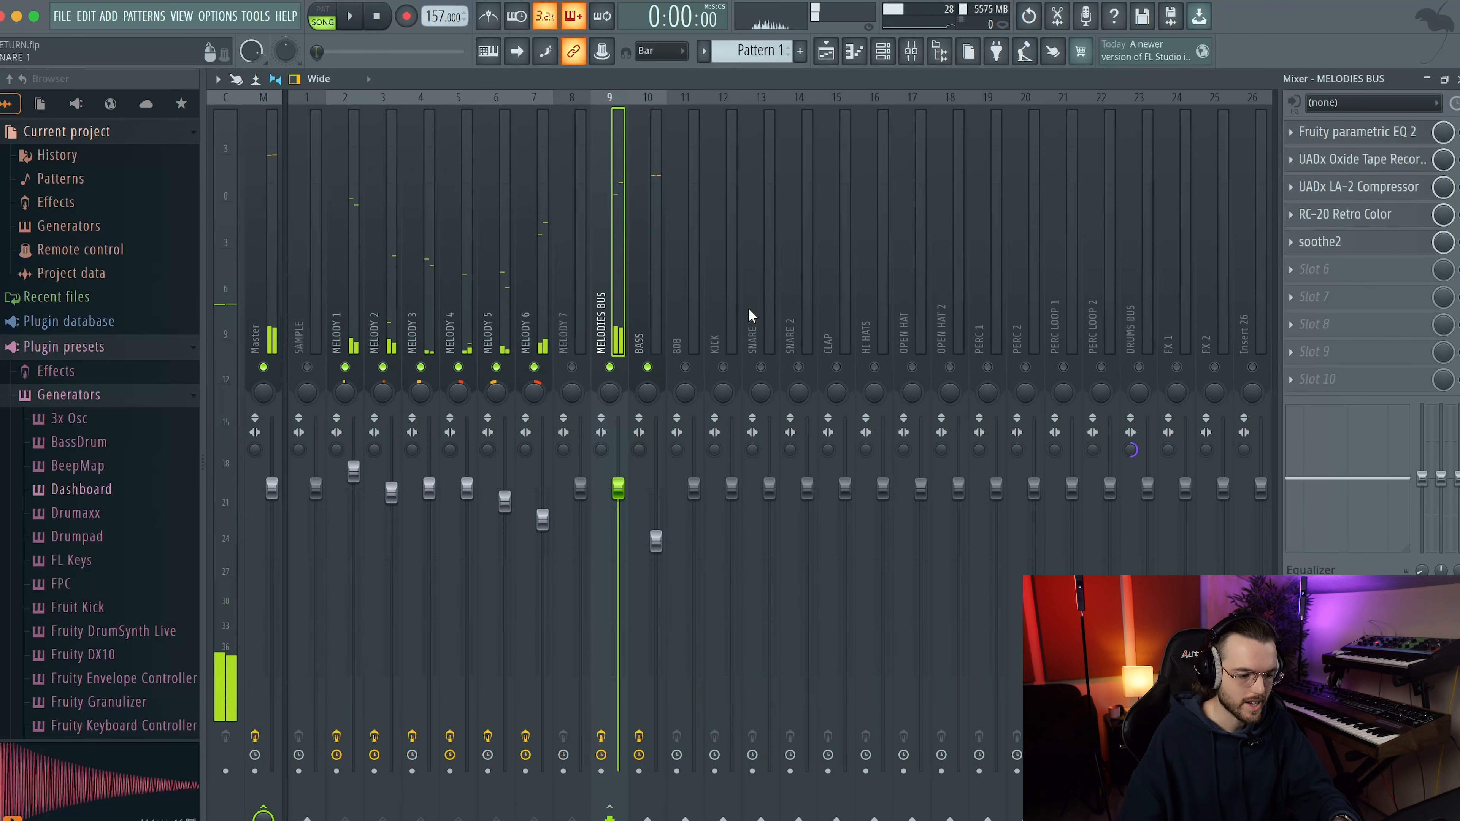
Duplicate the two-bar DOPE snare pattern until it fills all eight bars of Pattern 8
click(854, 51)
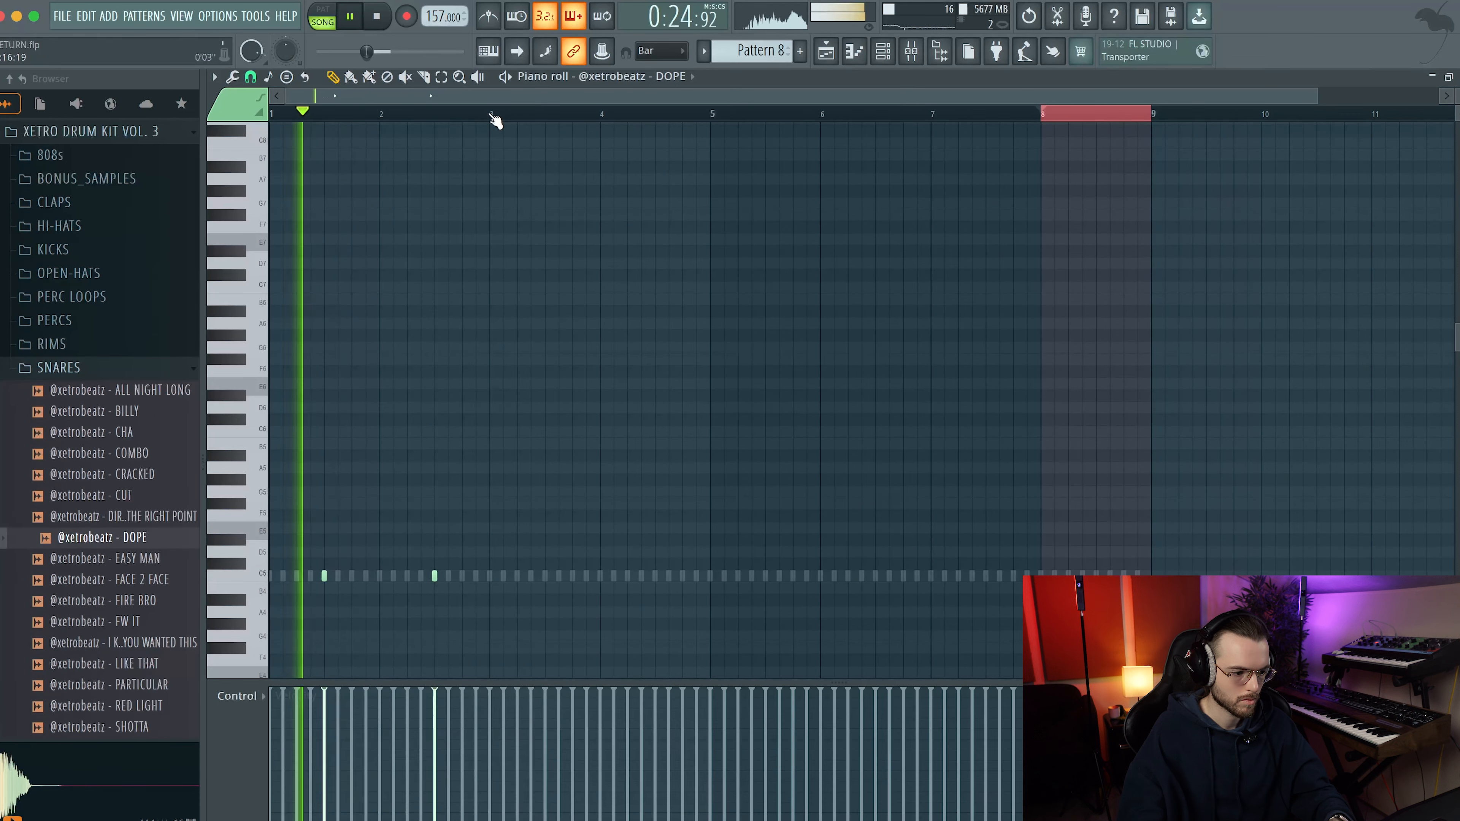
key(ctrl+b)
key(ctrl+b)
key(ctrl+b)
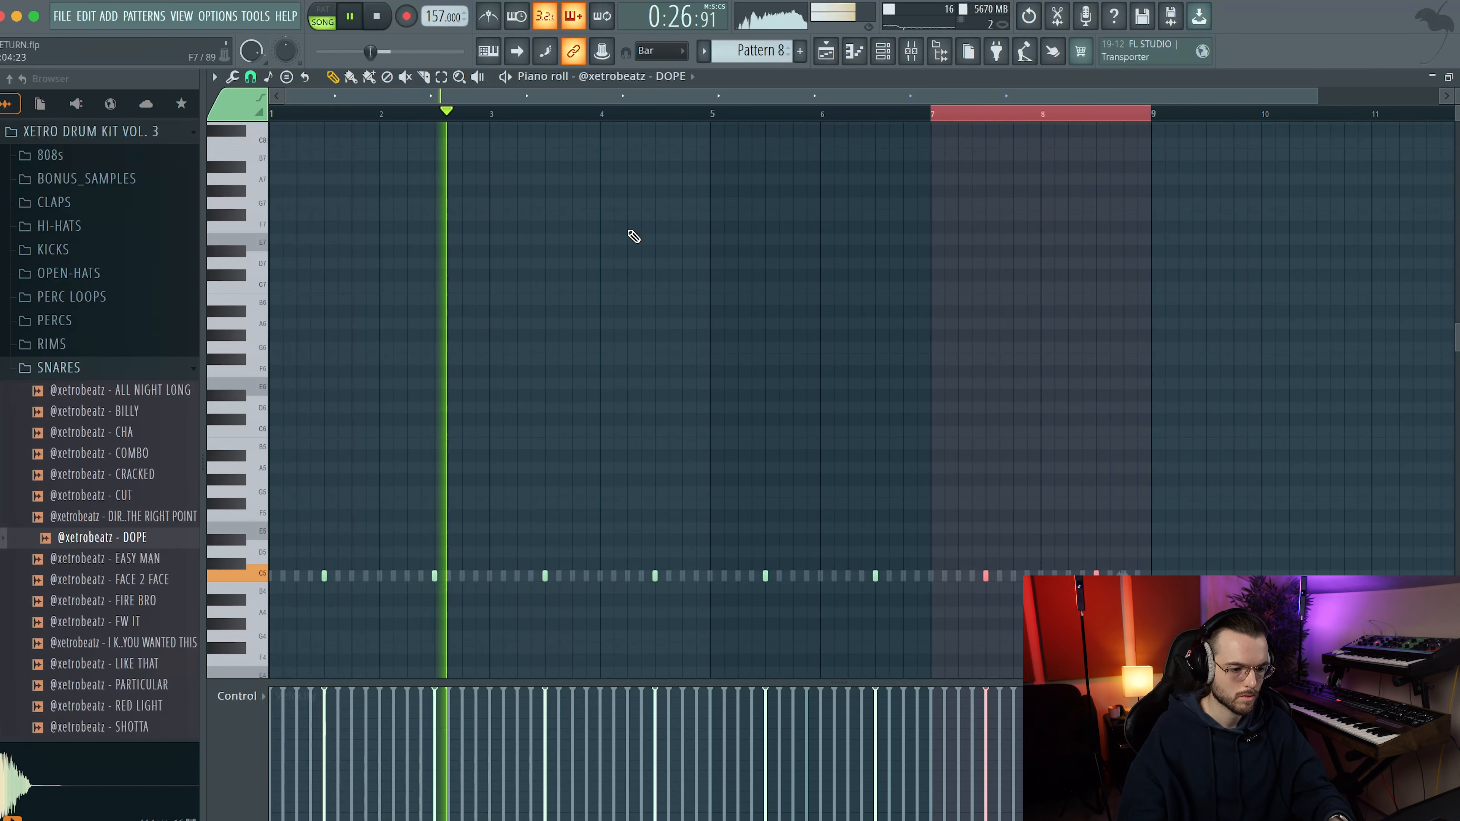
Write a two-bar SENSETIONAL SPINZ 808 rhythm on E5 and duplicate it into bars 3 and 4
click(891, 50)
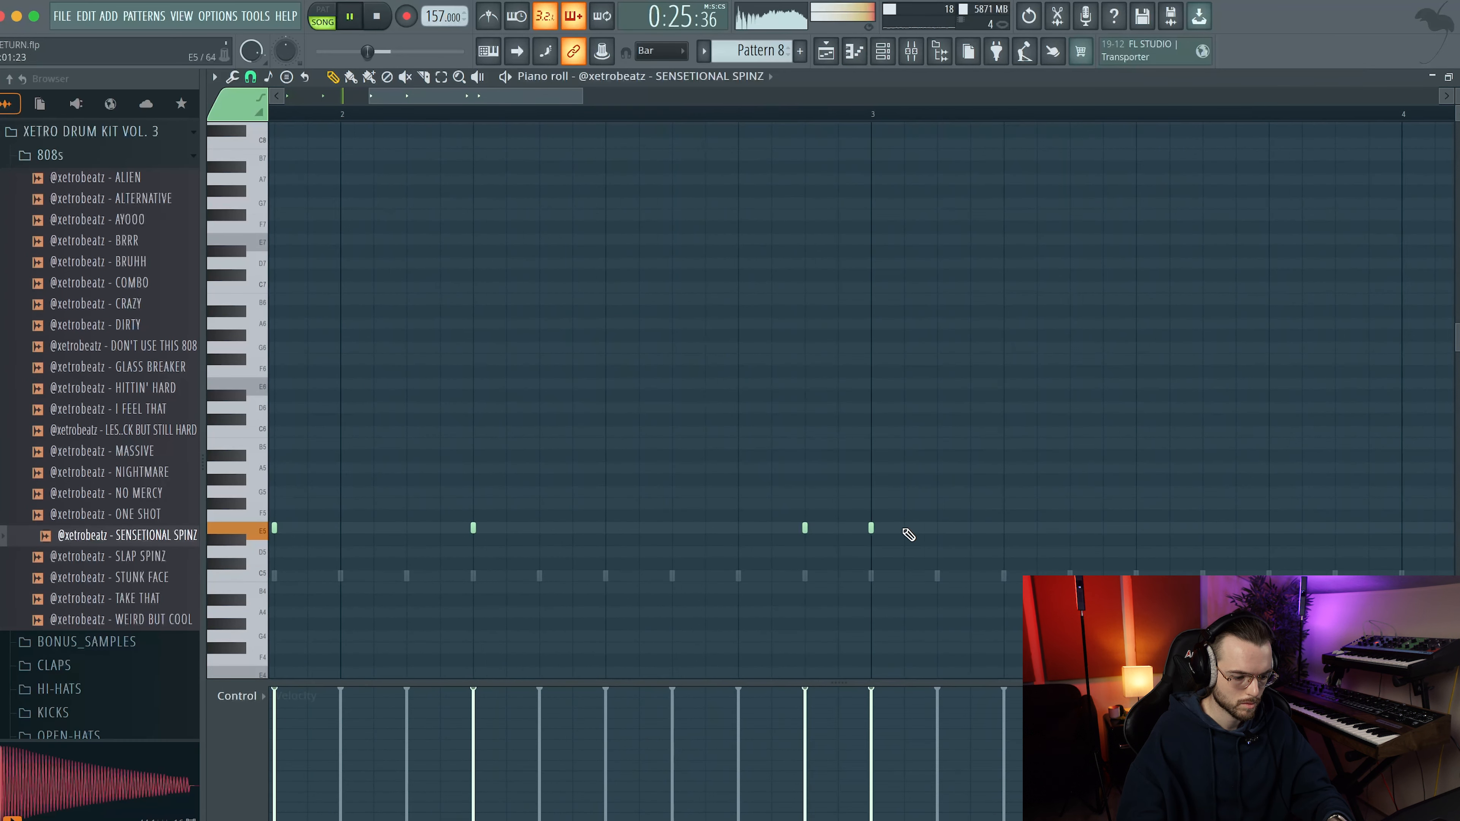
scroll(908, 535, down, 3)
right_click(854, 529)
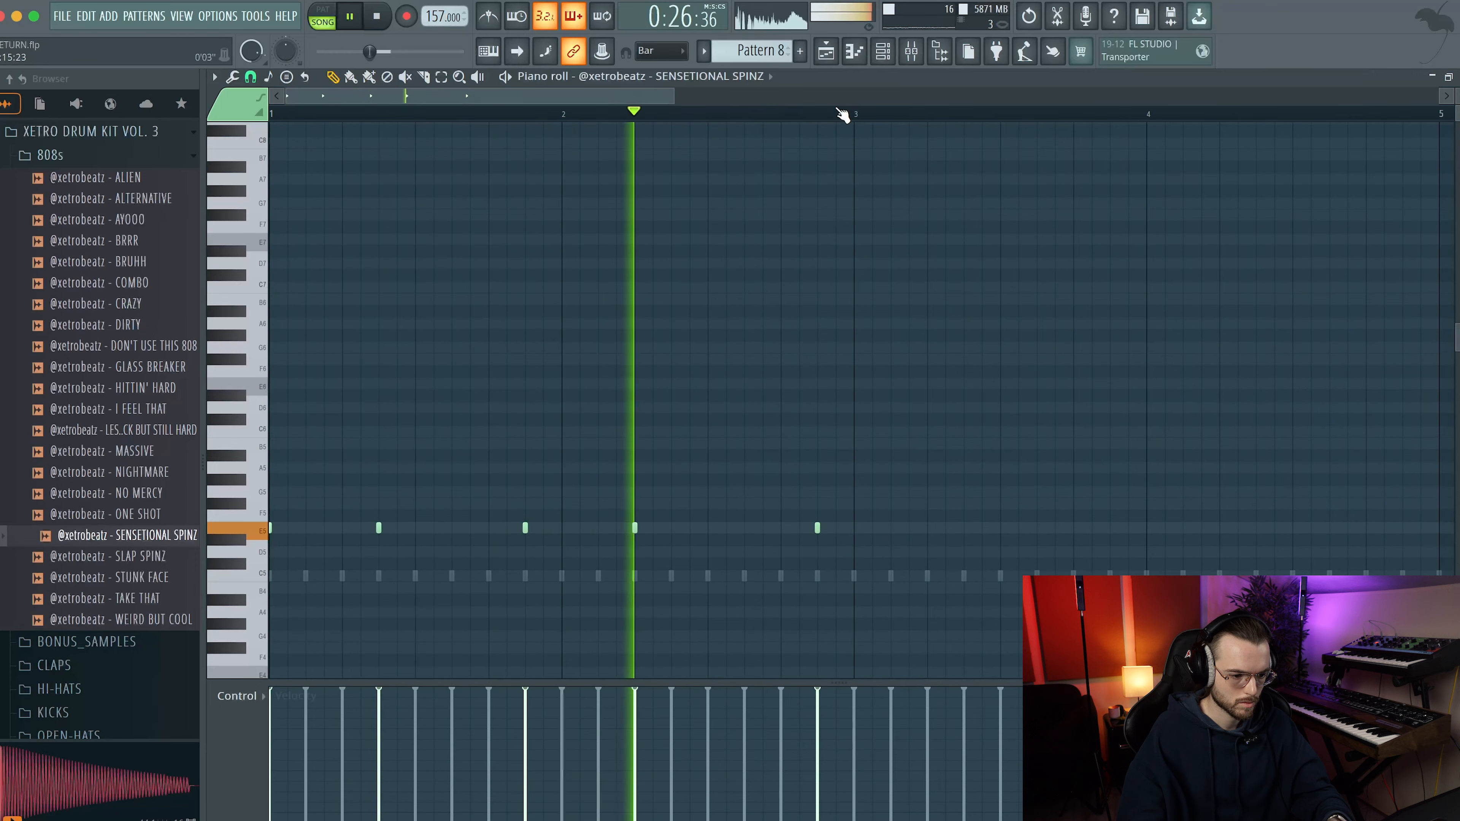
drag(860, 115, 2, 262)
key(ctrl+b)
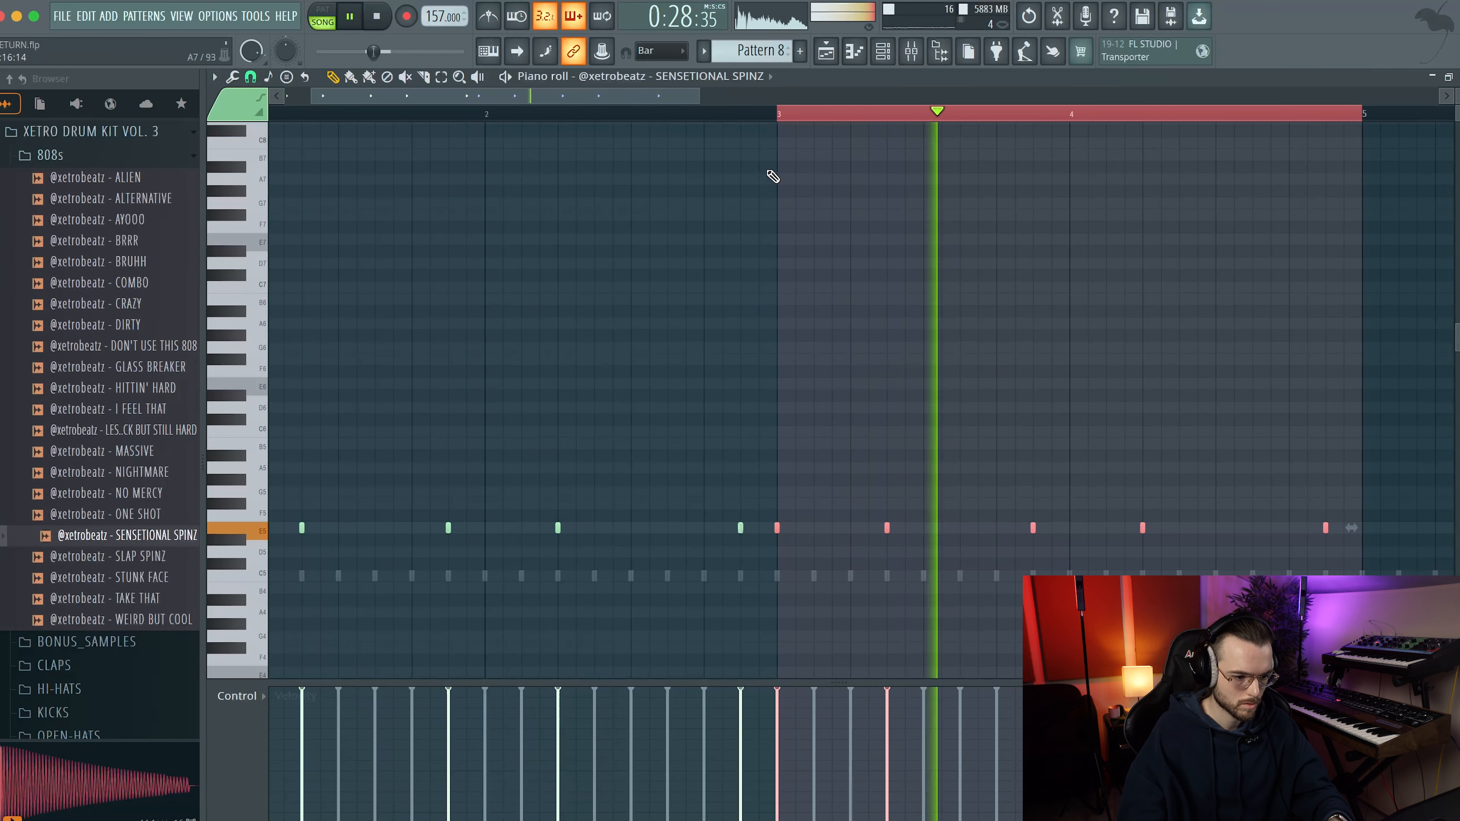
key(ctrl+d)
scroll(681, 170, down, 4)
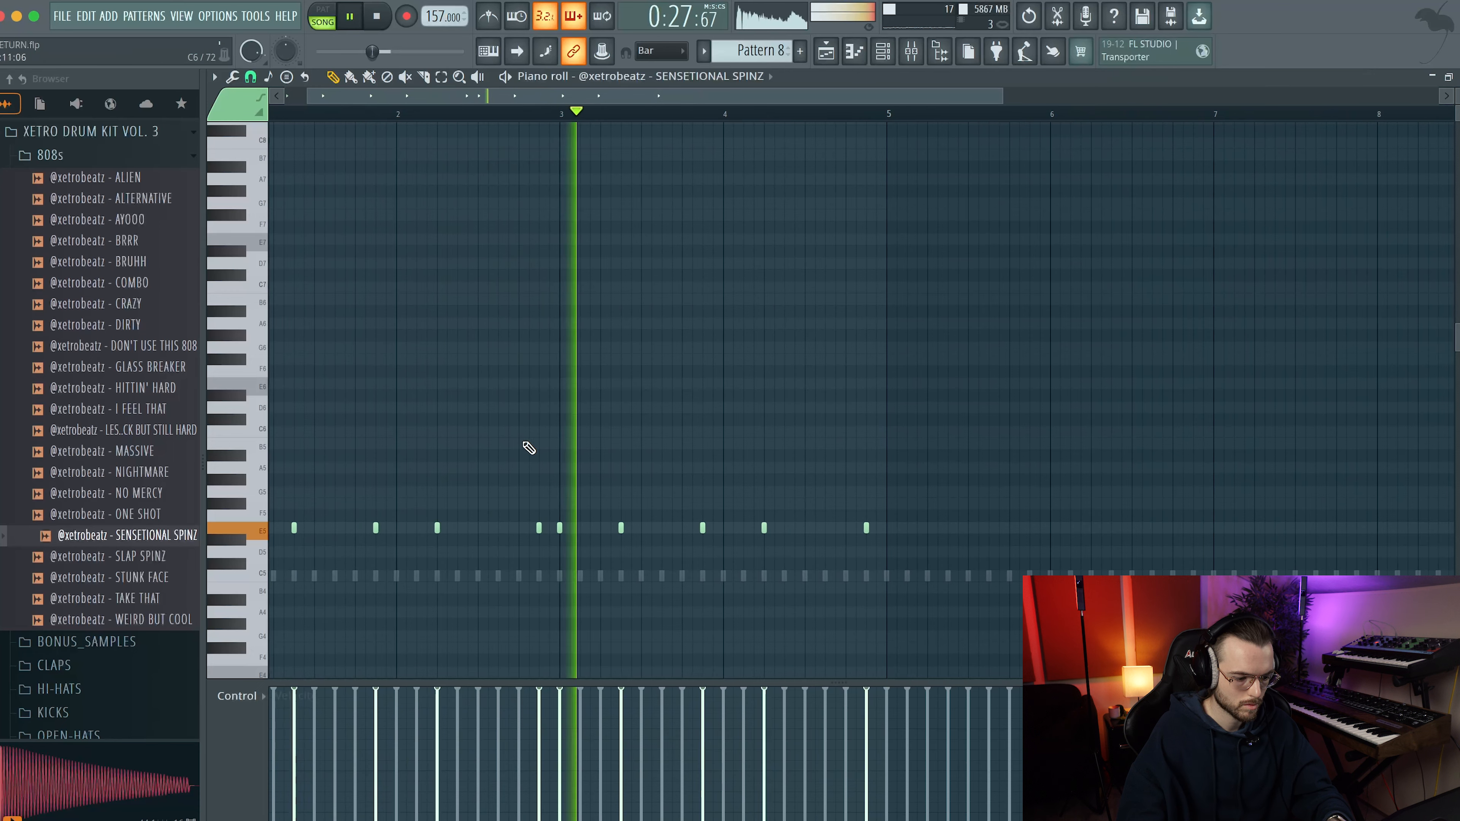
End bar 4 of the 808 line with three D5 notes and start bar 5 with a C5 note
scroll(623, 460, up, 1)
scroll(914, 512, up, 3)
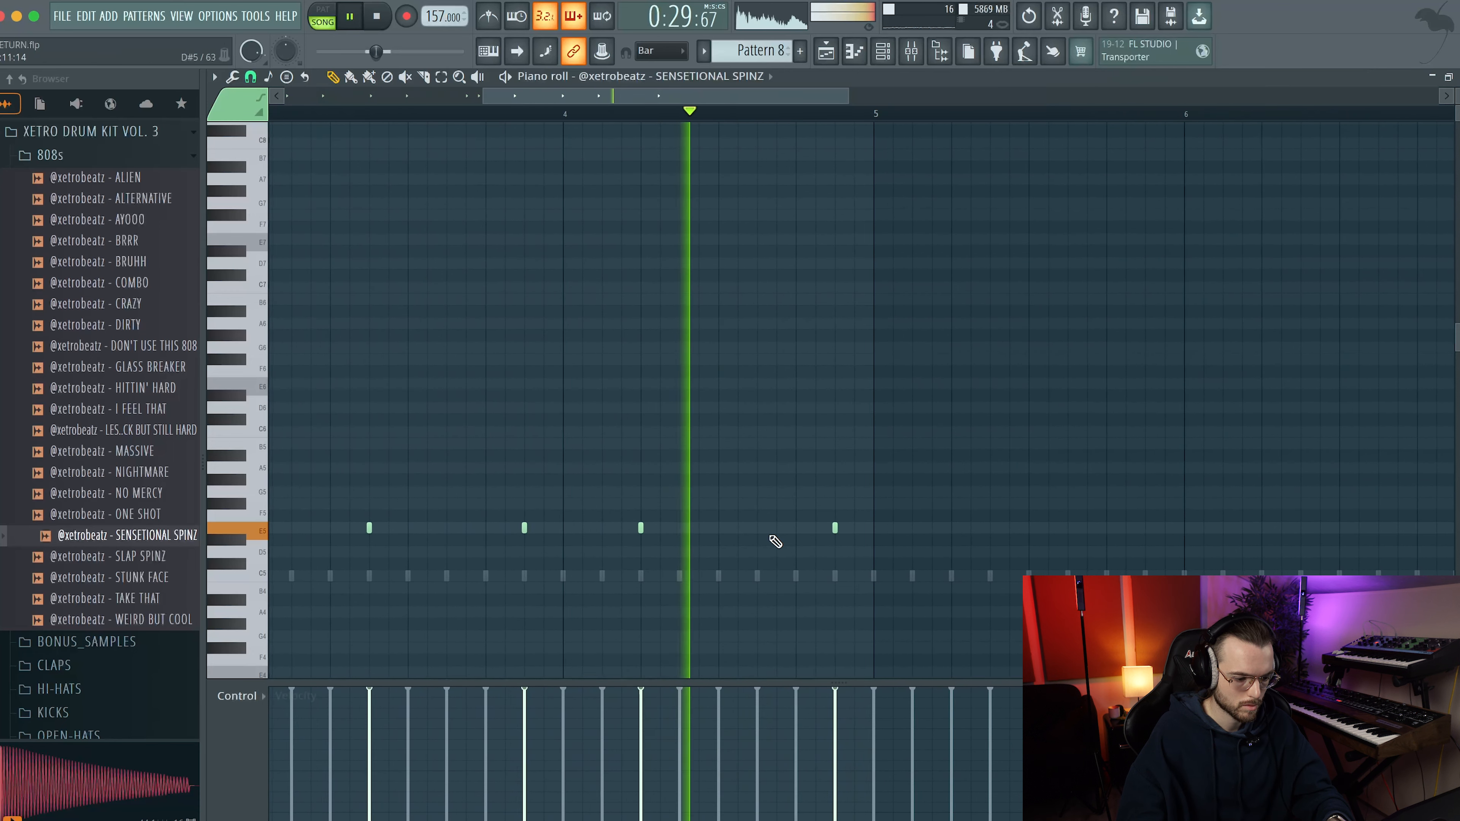
key(space)
key(space)
click(979, 552)
drag(1096, 528, 1097, 551)
right_click(1097, 553)
click(1039, 553)
scroll(1043, 554, down, 3)
click(1115, 576)
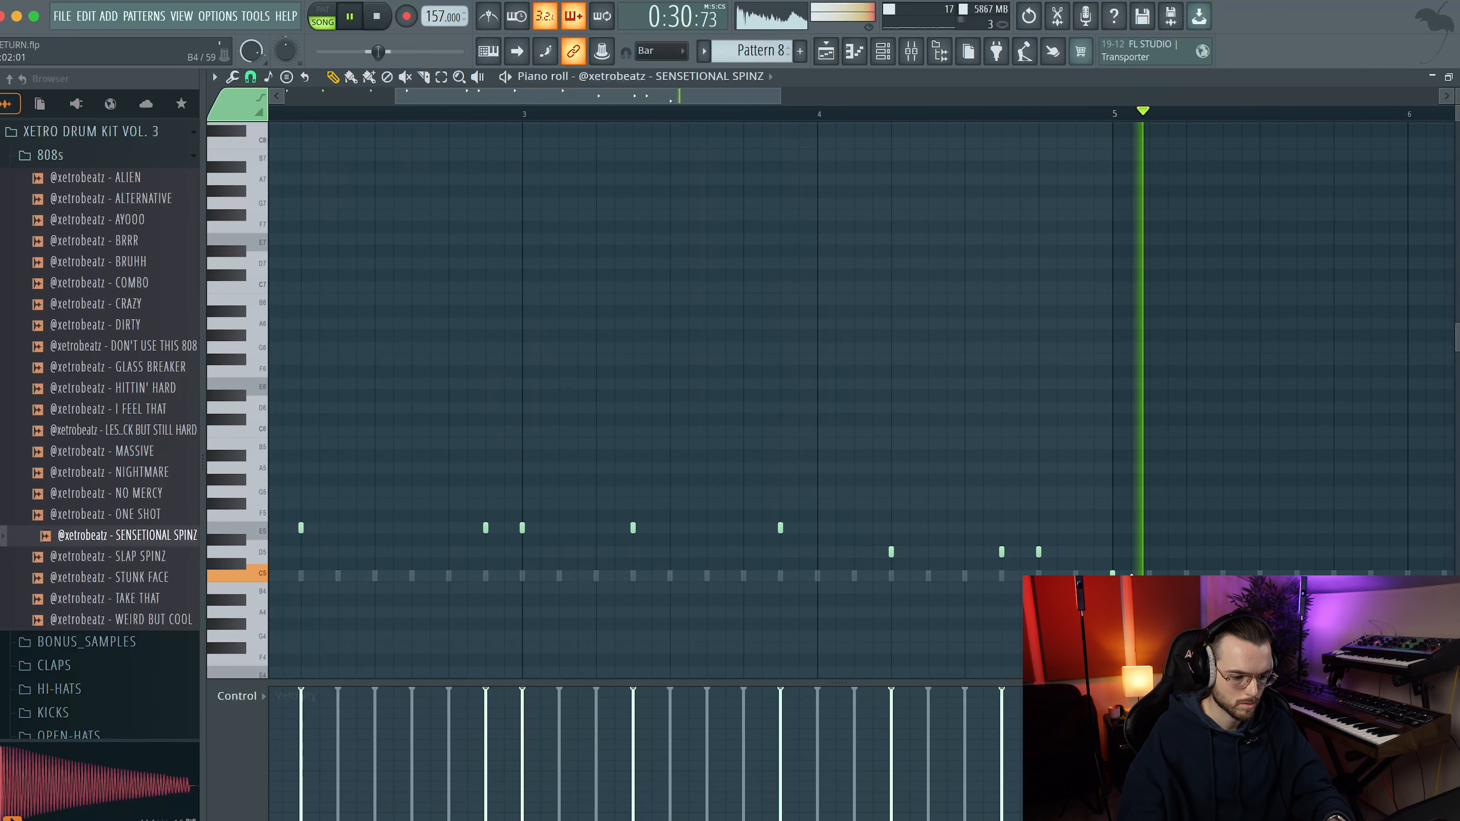
Continue the 808 line on C5 from bar 5 into bar 8 and add D5 notes in bar 8
scroll(1115, 572, down, 3)
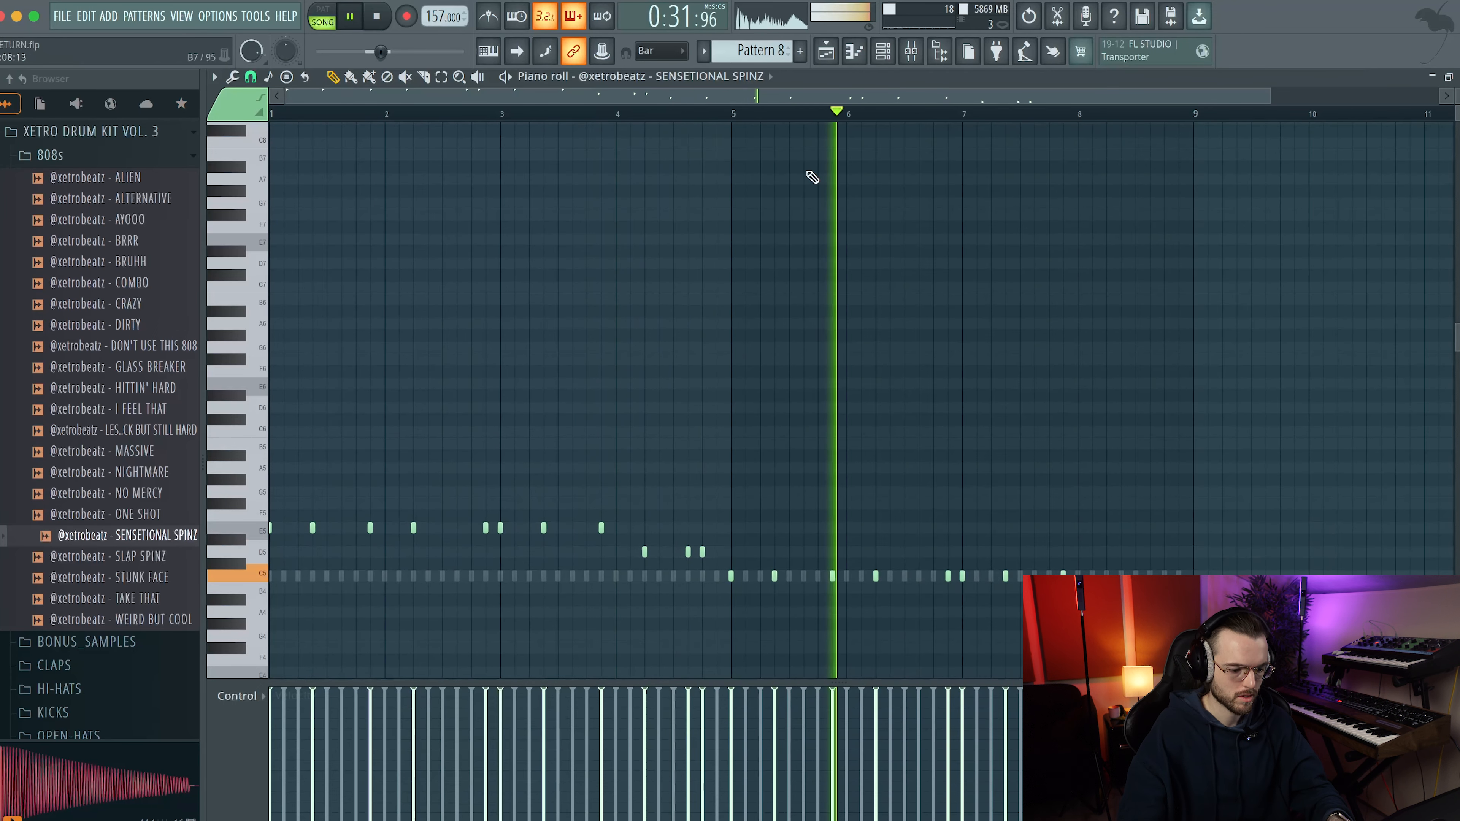
scroll(1033, 404, up, 8)
scroll(1023, 594, right, 3)
scroll(987, 580, up, 1)
key(space)
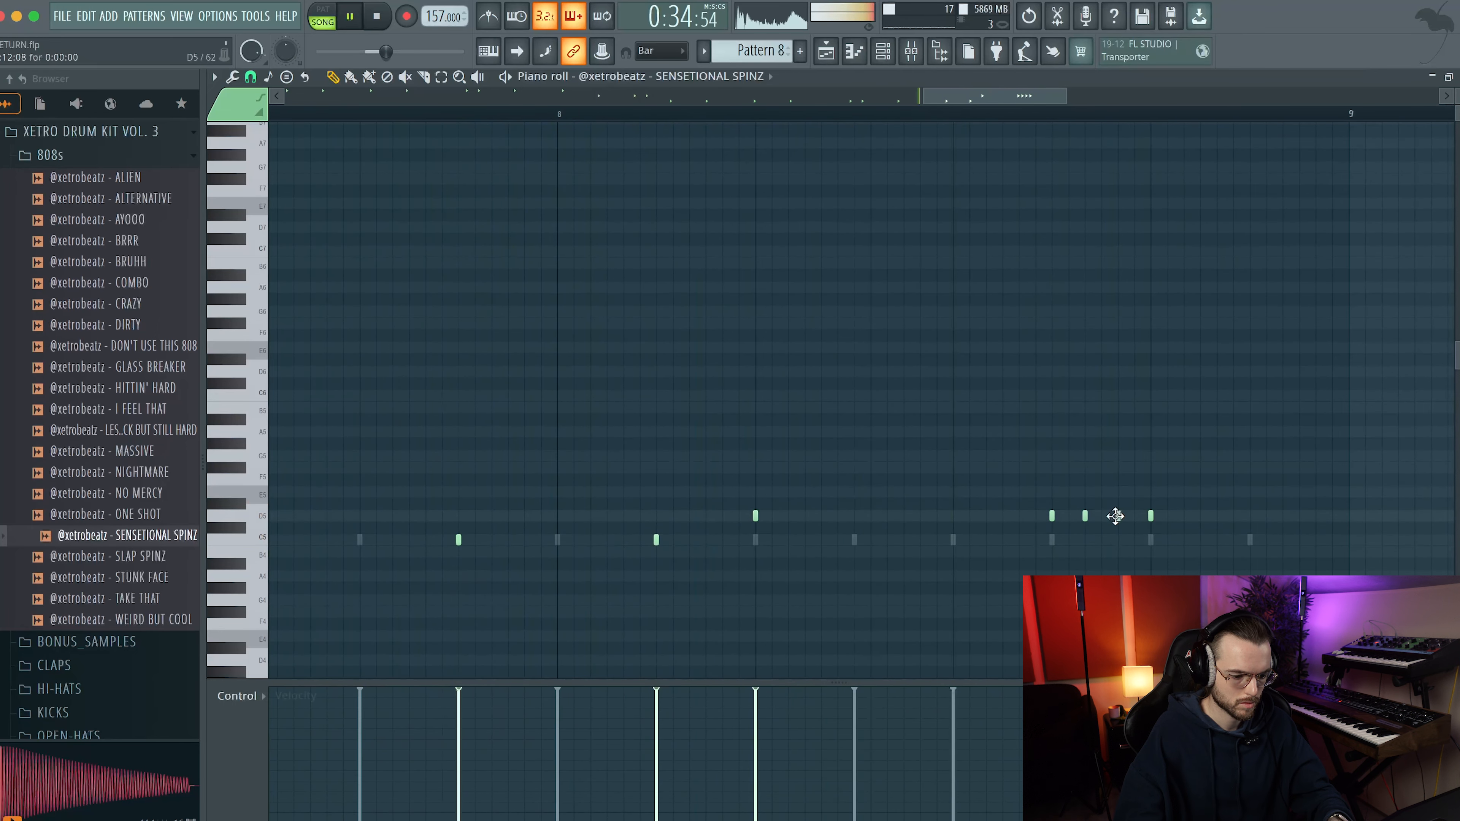
Move the D5 roll in bar 8 closer to the bar's end by removing two notes and adding two after the last one
key(space)
right_click(1118, 516)
right_click(1085, 516)
click(1184, 516)
click(1216, 516)
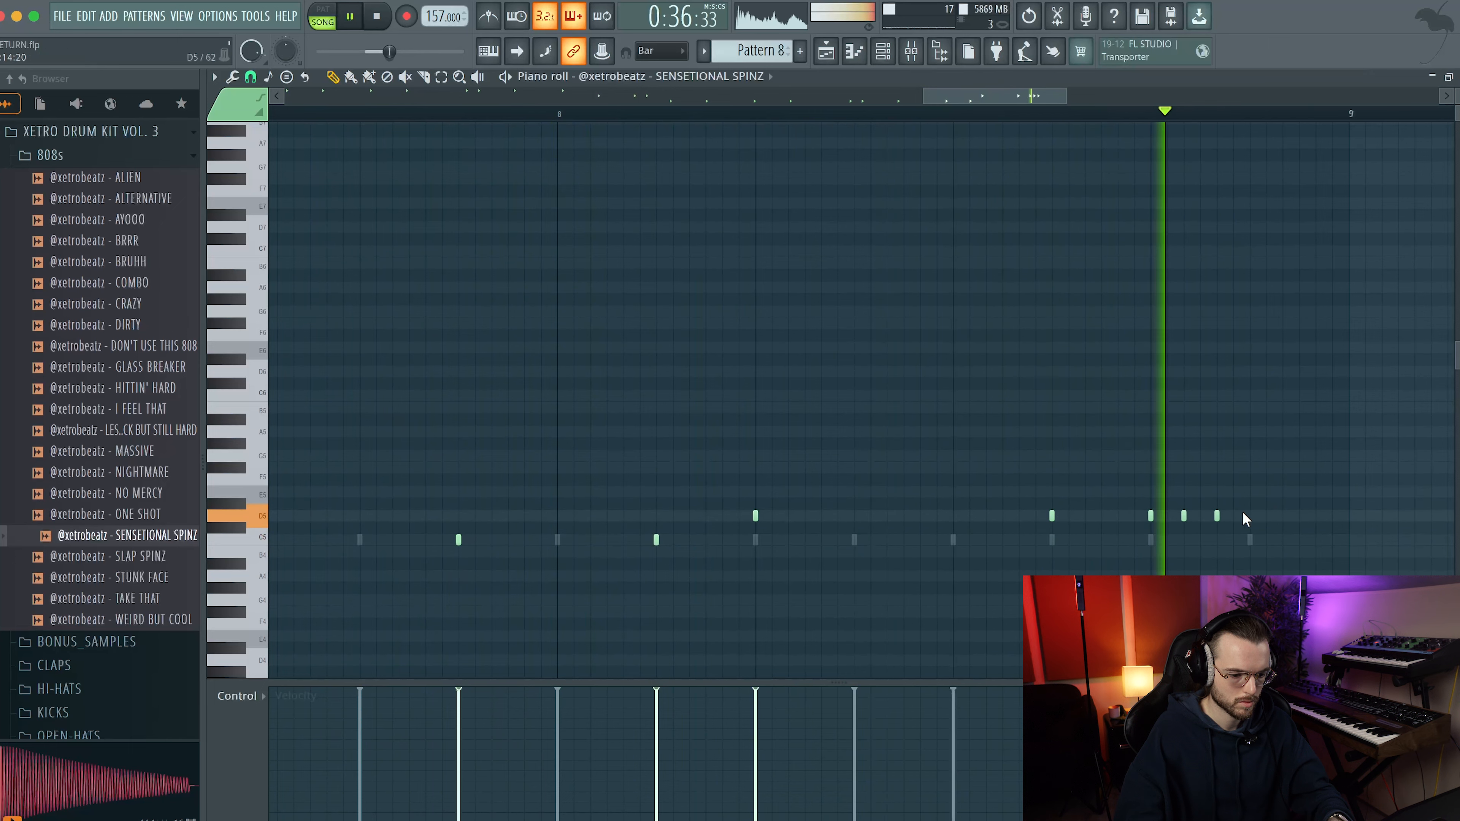
Put the 808 rhythm on THE PERFECT RACK kick one semitone lower and enable Reverse polarity in its sampler
scroll(1178, 468, down, 8)
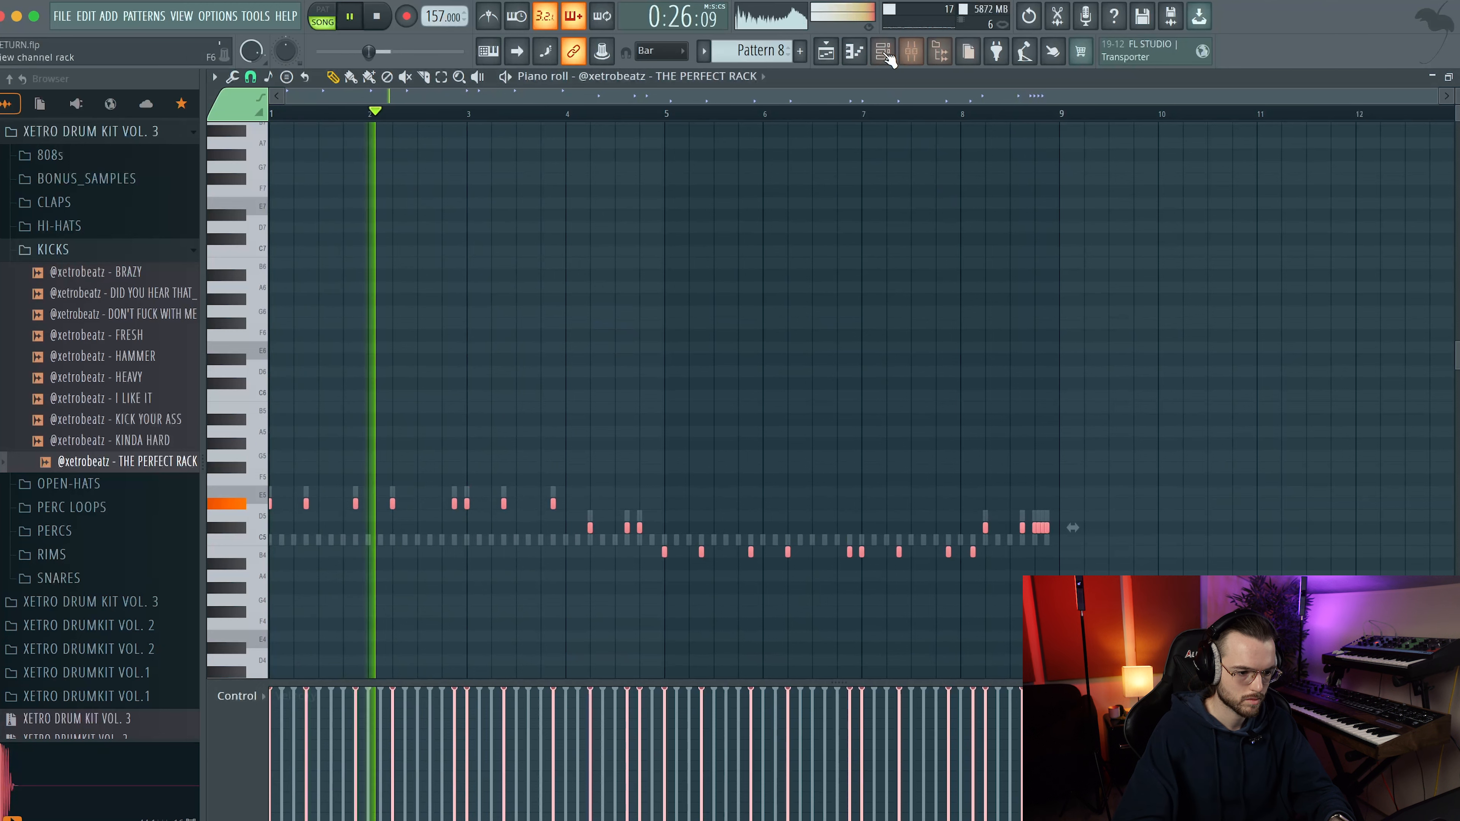
click(884, 53)
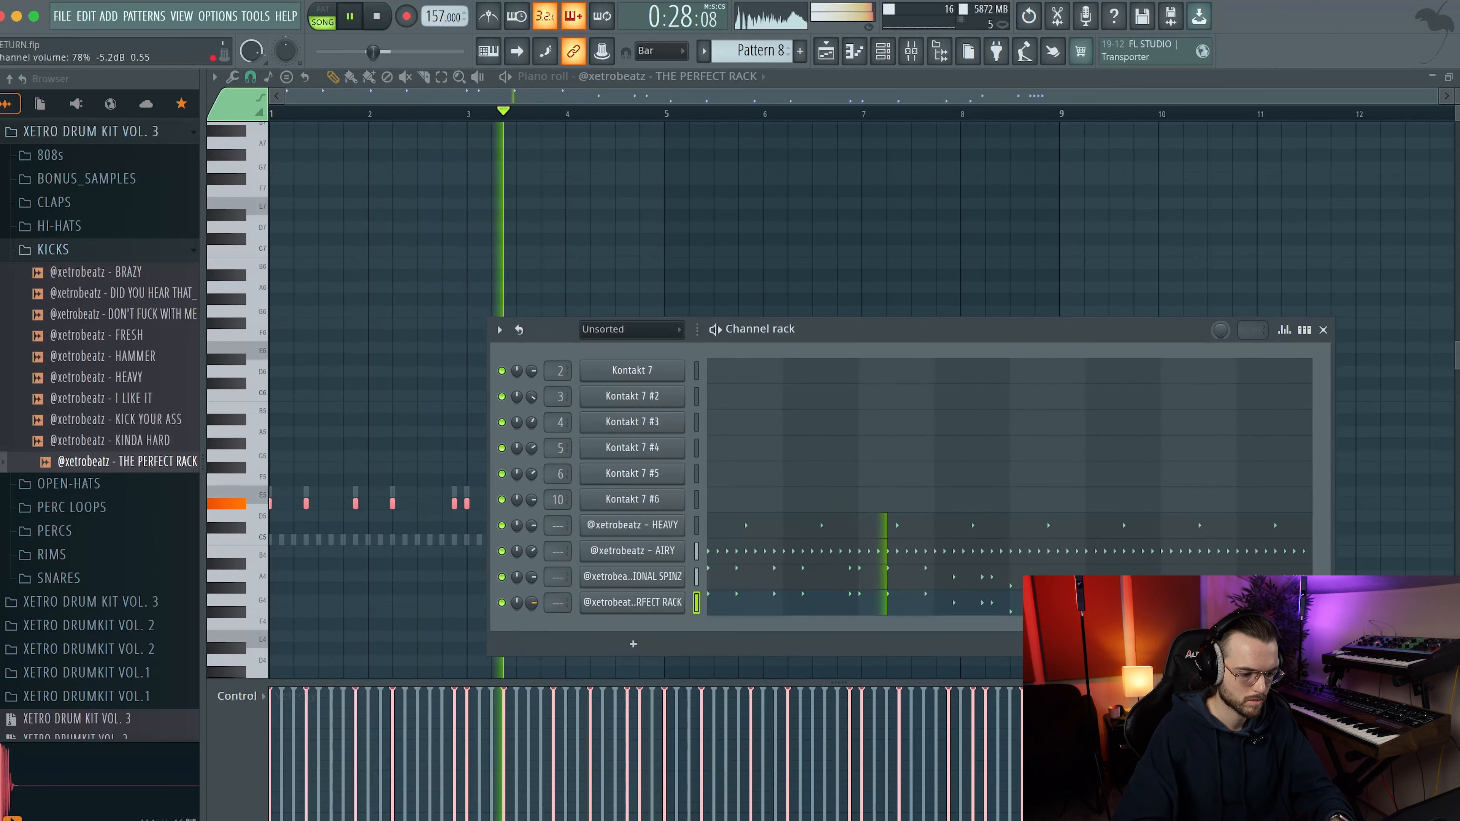
click(634, 603)
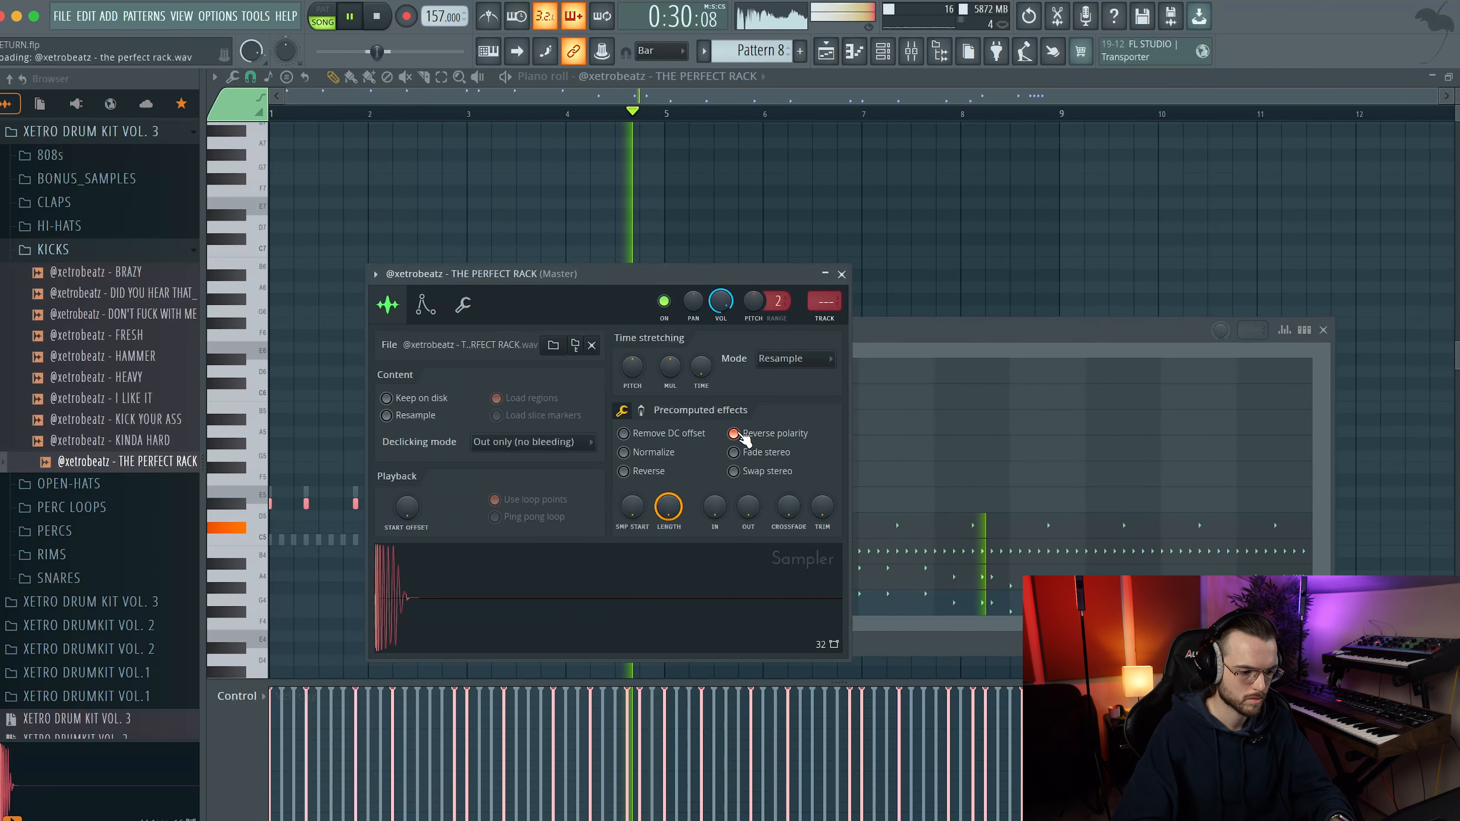
click(463, 306)
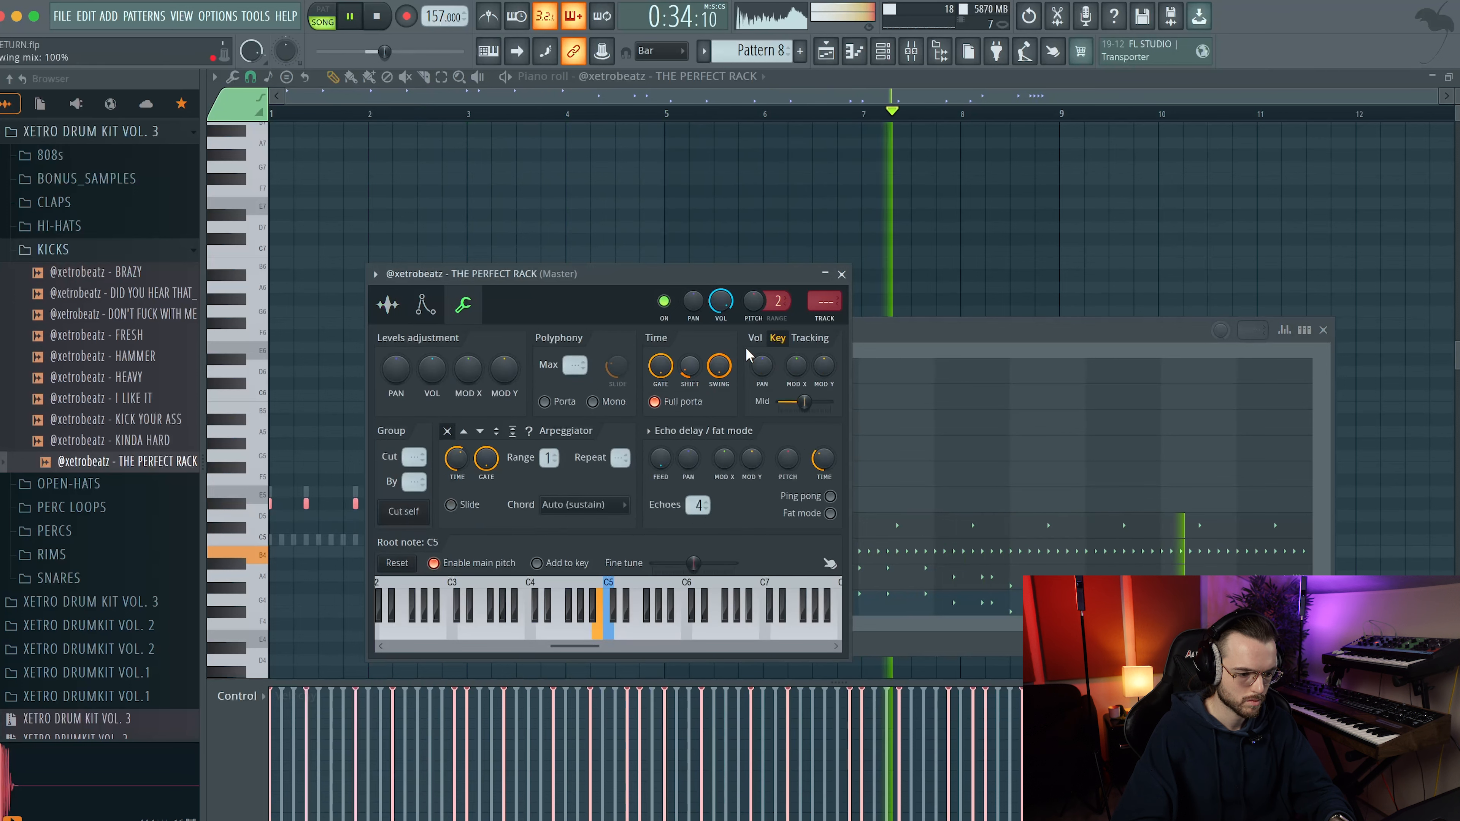
click(843, 273)
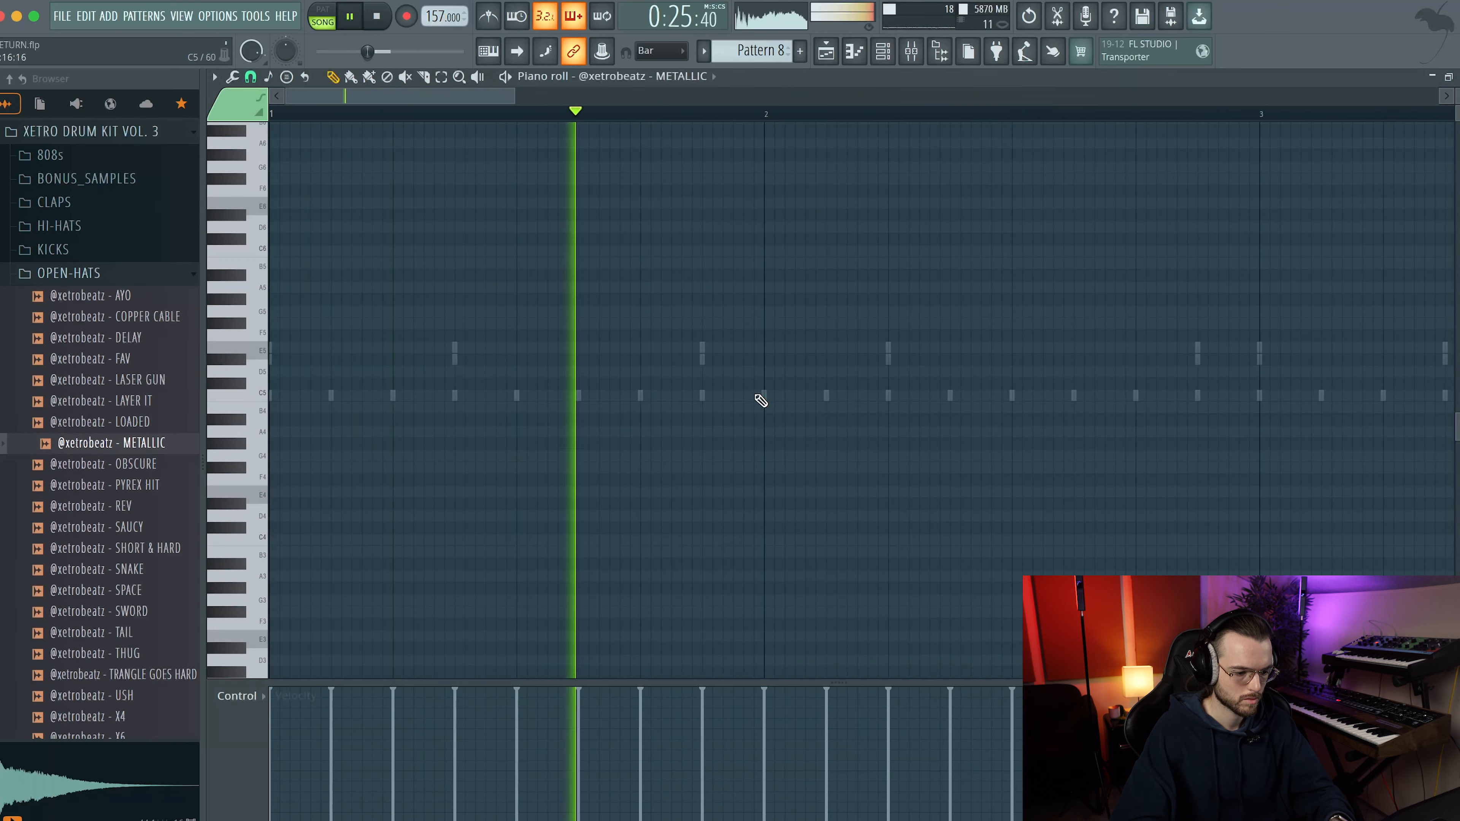
Place METALLIC open hat notes on C5 at the start of bars 2 and 4, and duplicate them into bars 5 to 8
ctrl+scroll(800, 406, down, 5)
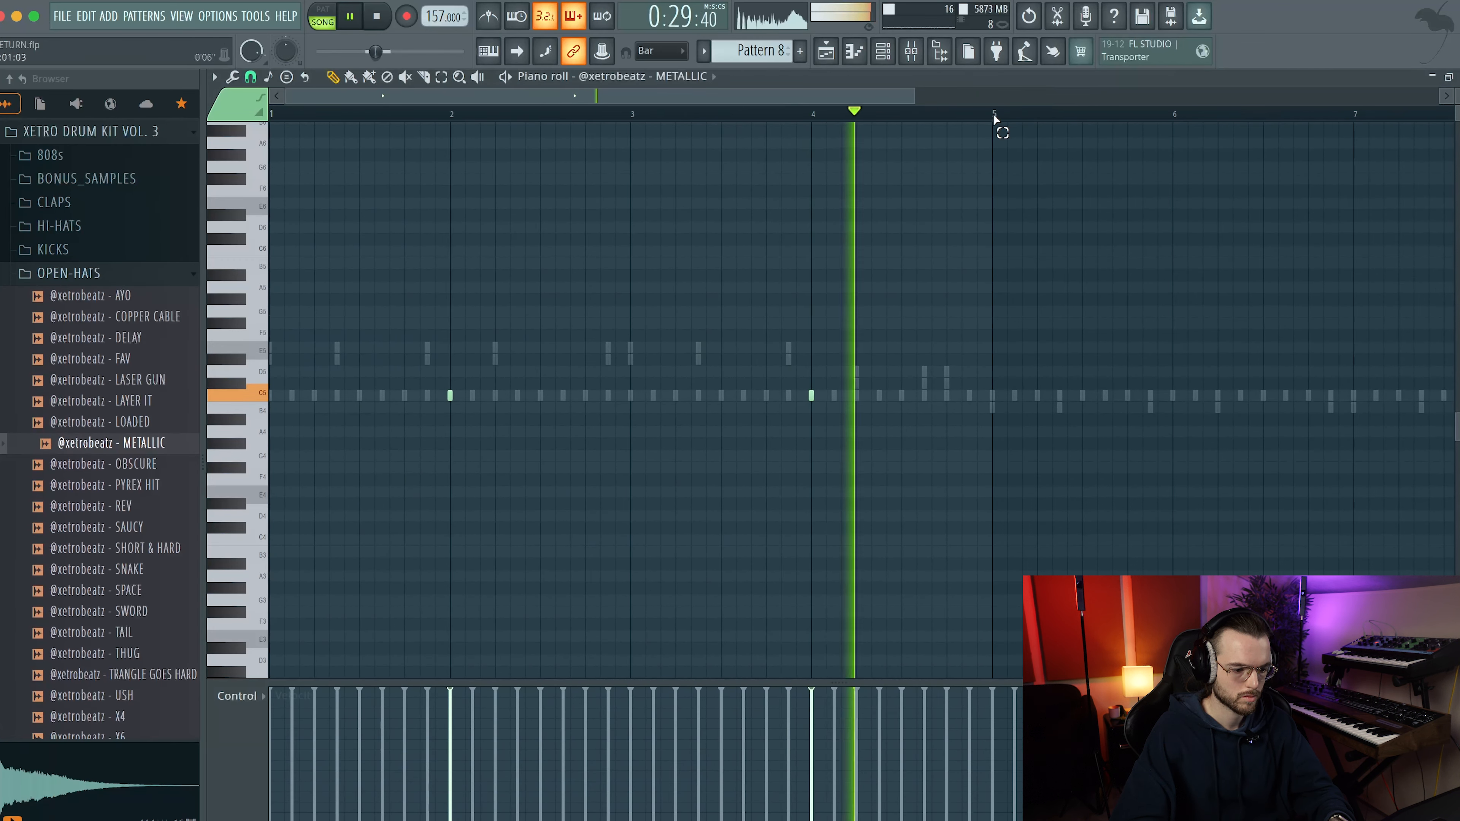
key(ctrl+a)
key(ctrl+b)
key(F6)
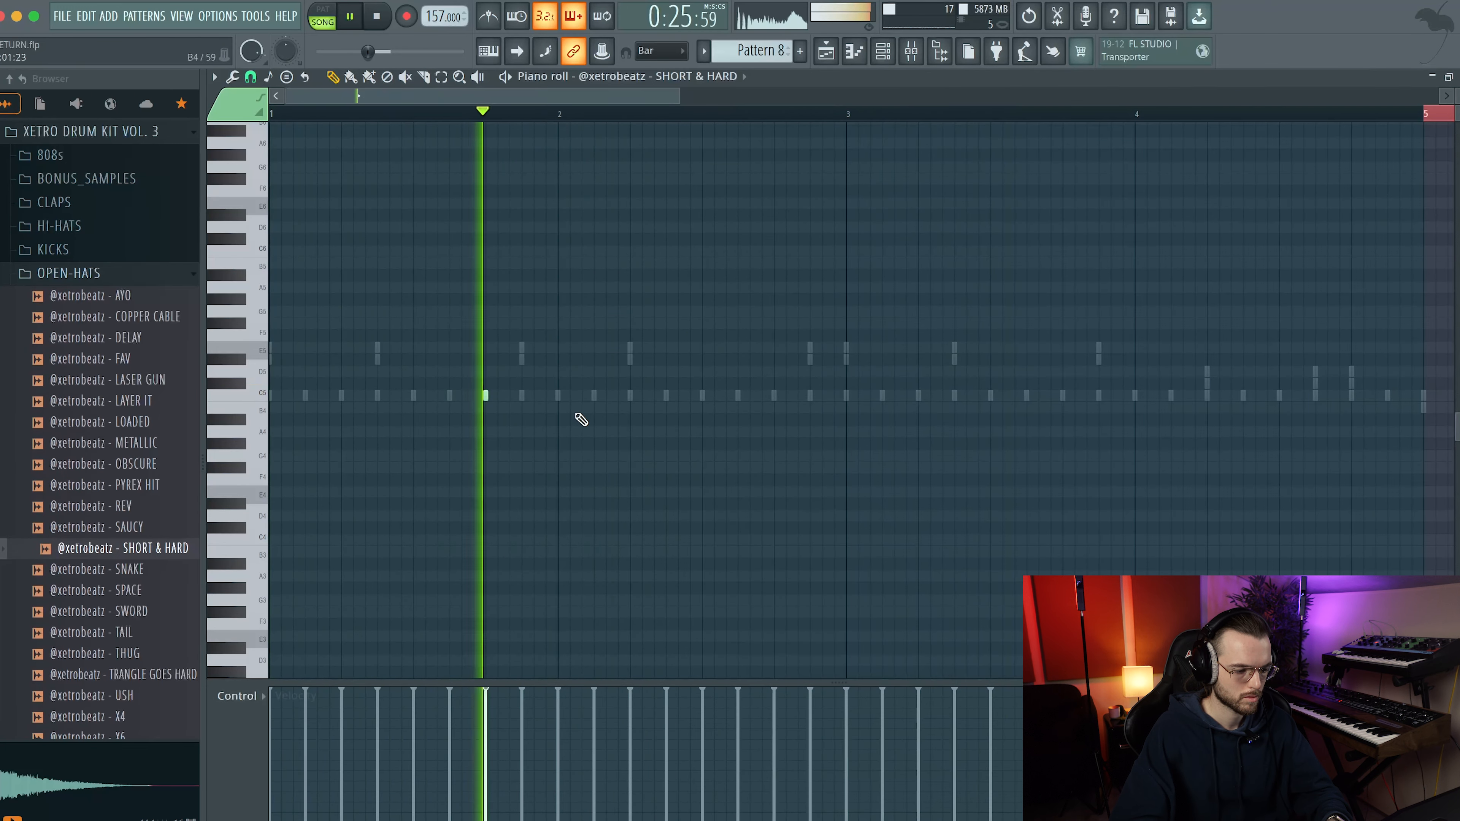
Try a SHORT & HARD open hat note on C5 at beat 2 of bar 2, and remove it
click(636, 395)
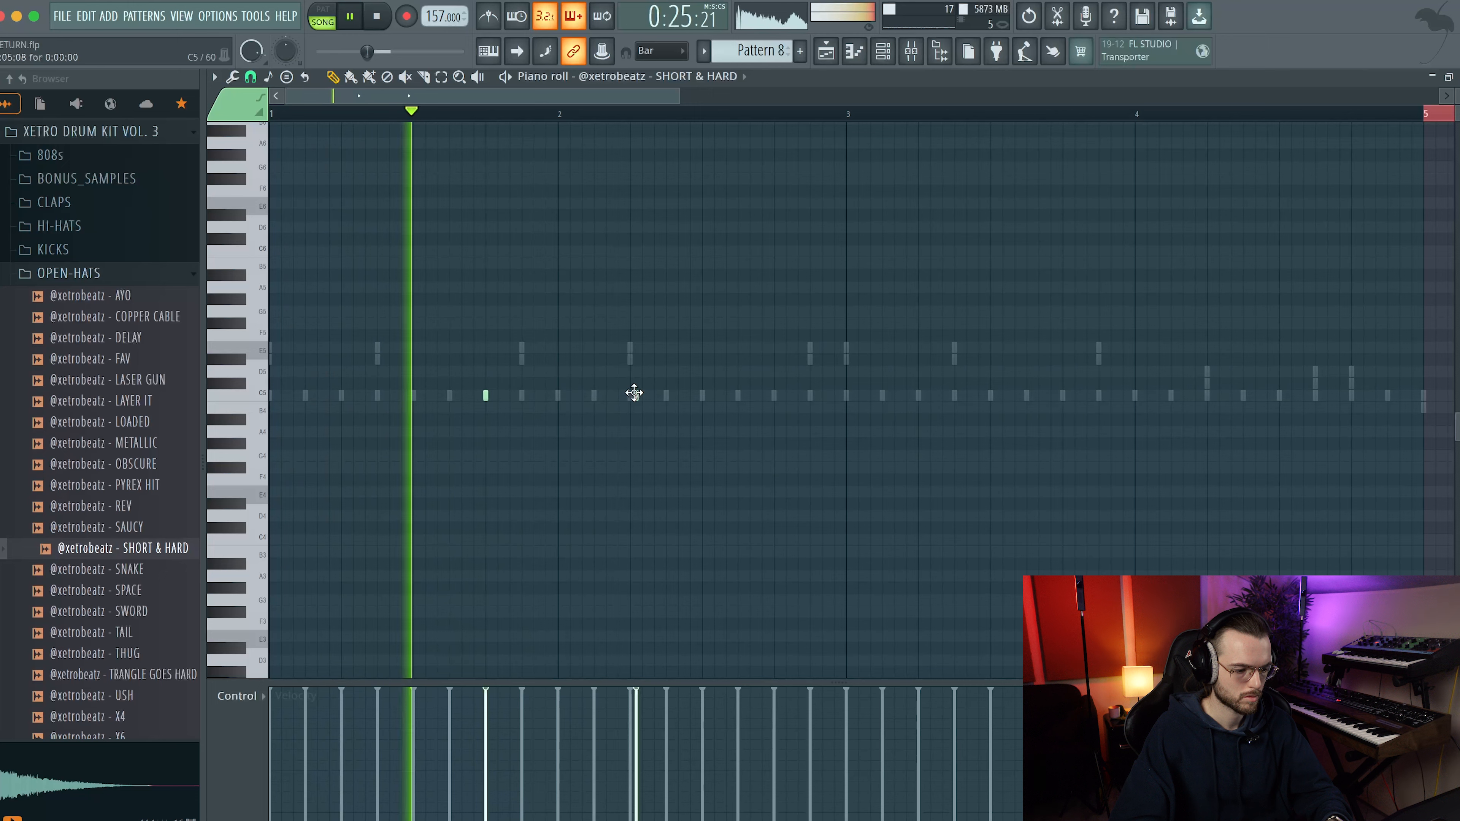
right_click(620, 397)
key(space)
key(space)
right_click(636, 396)
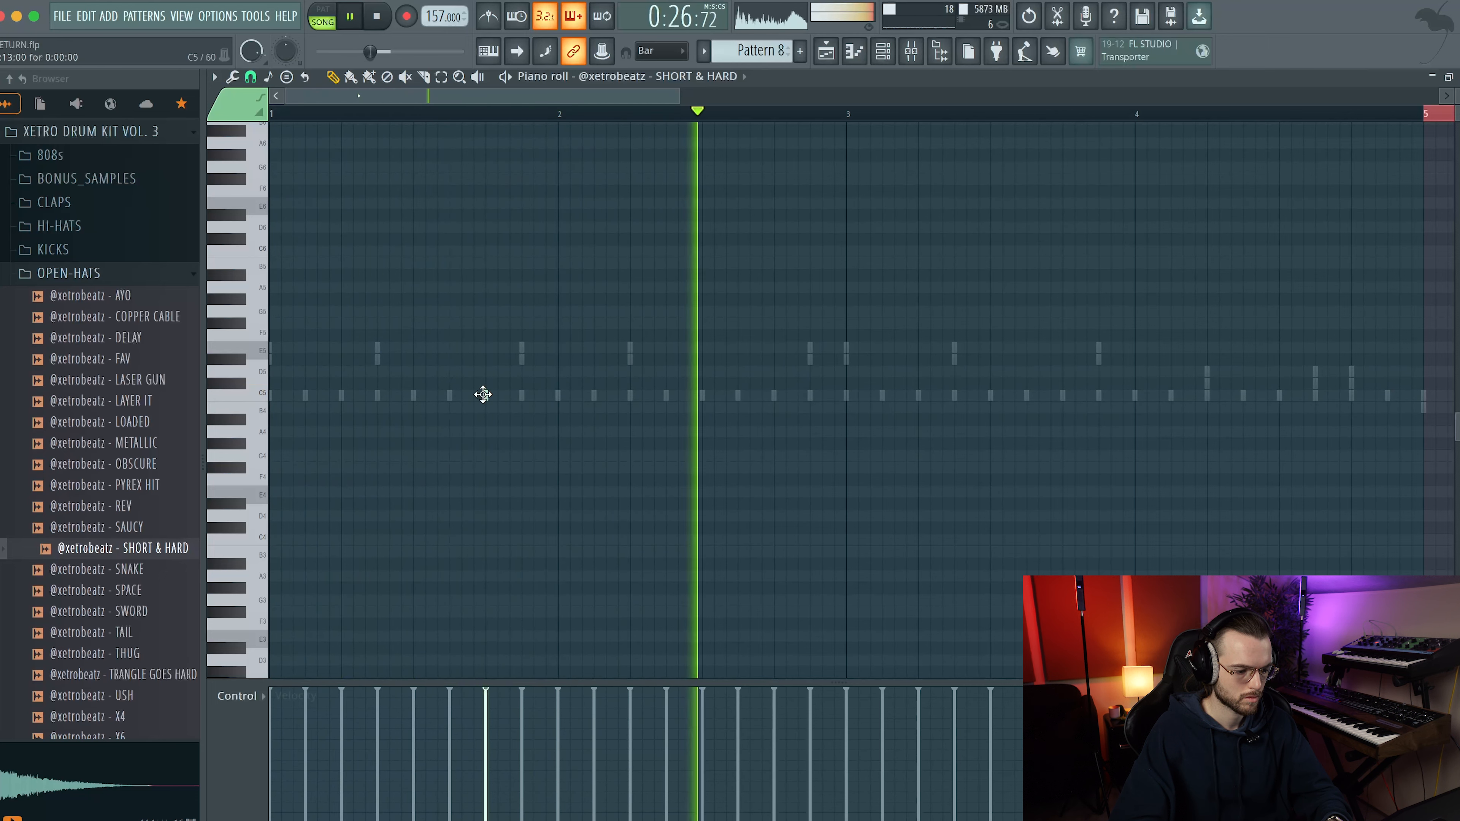
Add a SHORT & HARD open hat note on C5 at beat 4 of bar 3 and select bars 1 to 4
click(1063, 395)
scroll(1048, 368, down, 2)
scroll(1047, 368, down, 1)
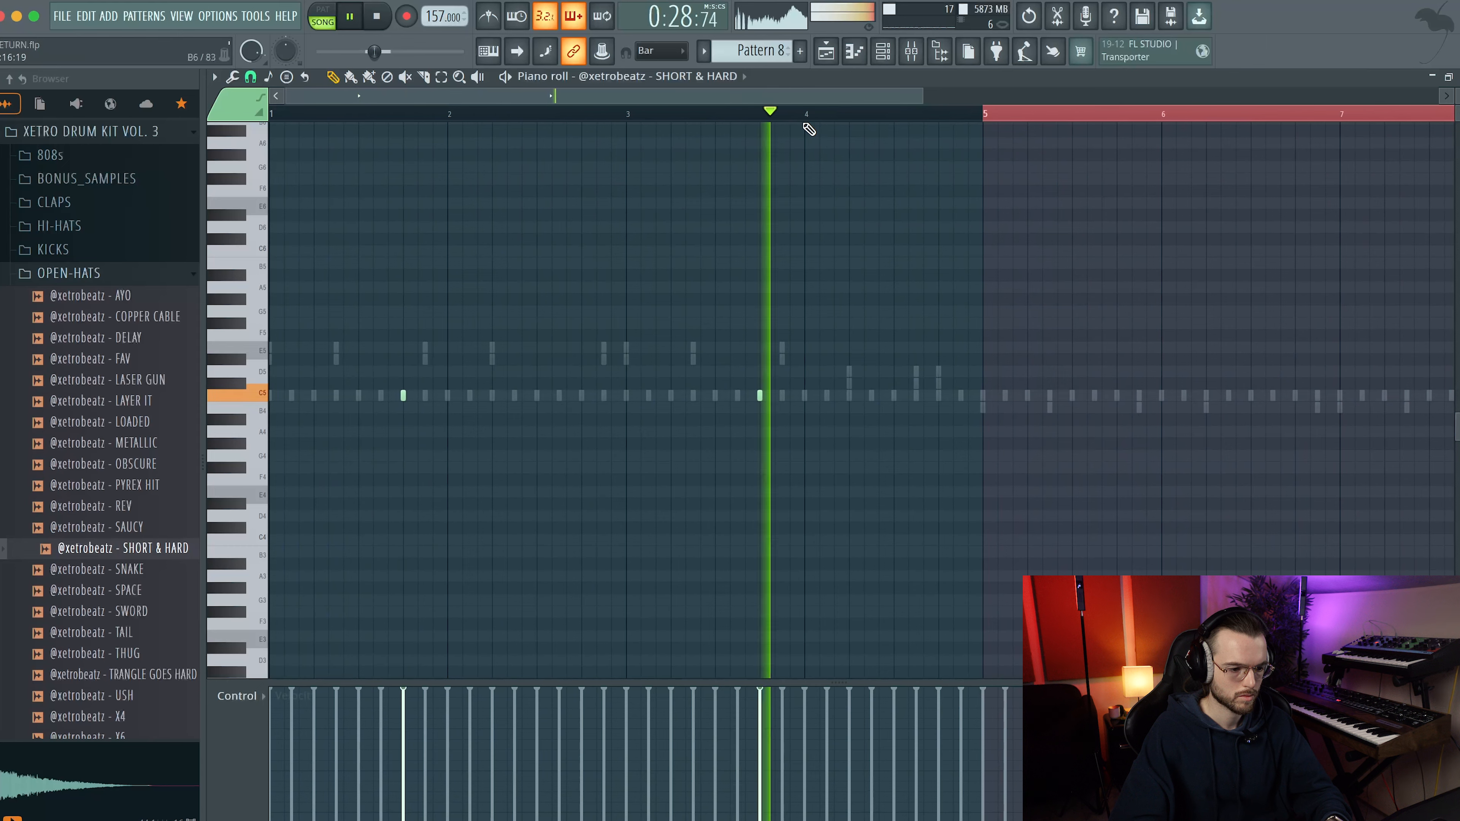
drag(986, 116, 0, 187)
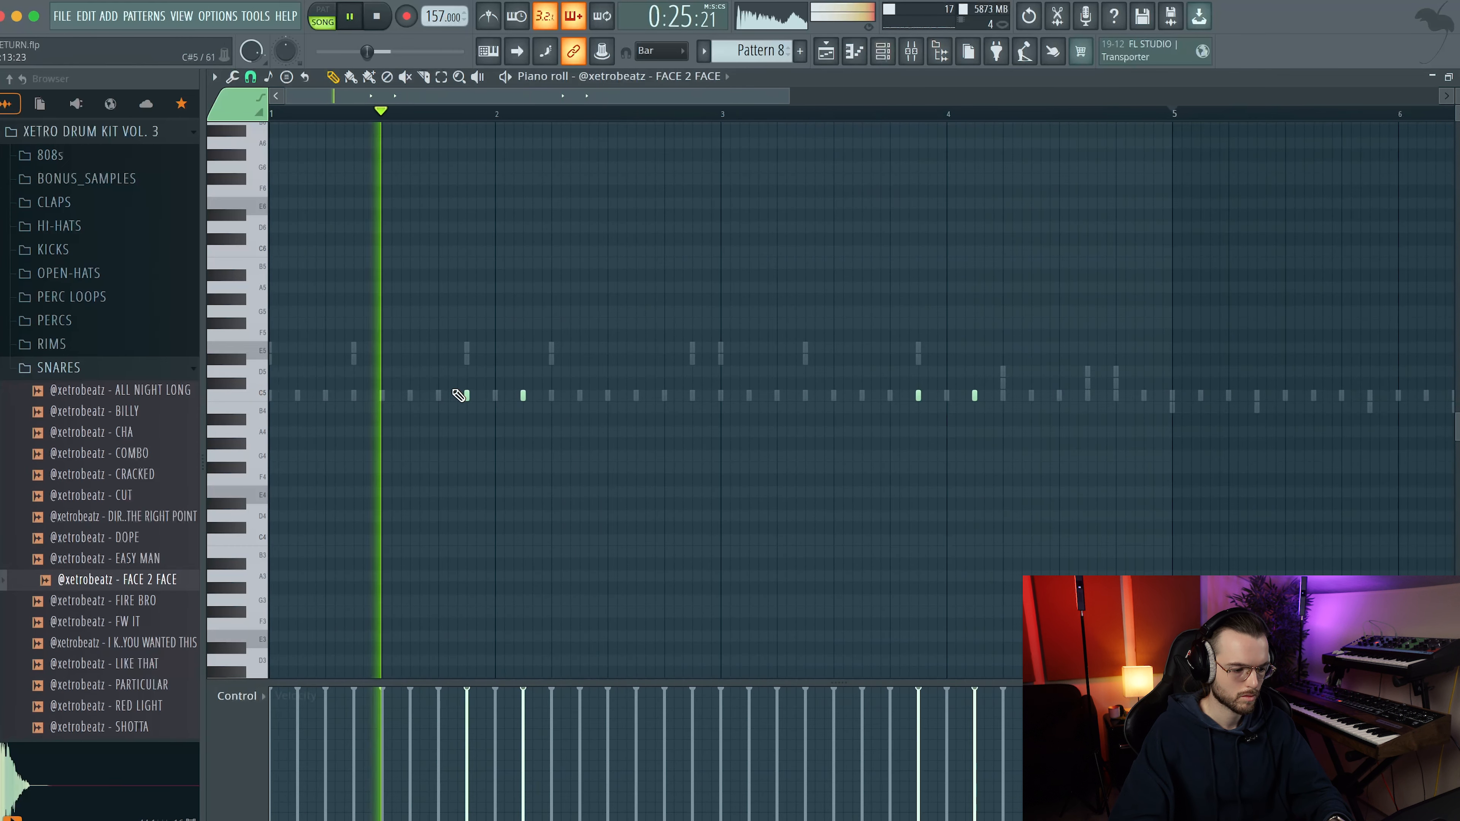
Undo the removal of the FACE 2 FACE snare note at the end of bar 1 and add another note on C5
right_click(467, 395)
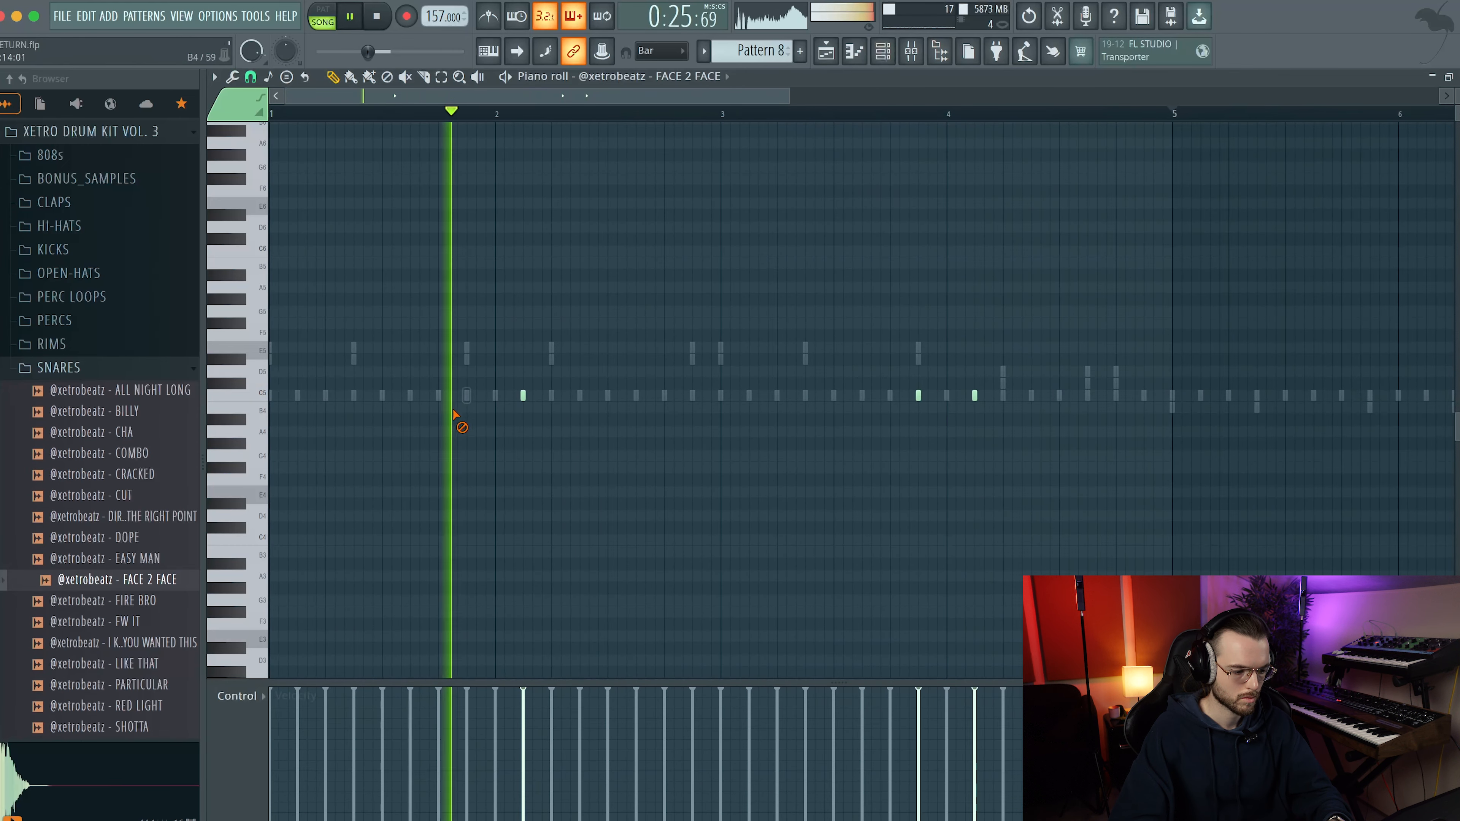
key(super+z)
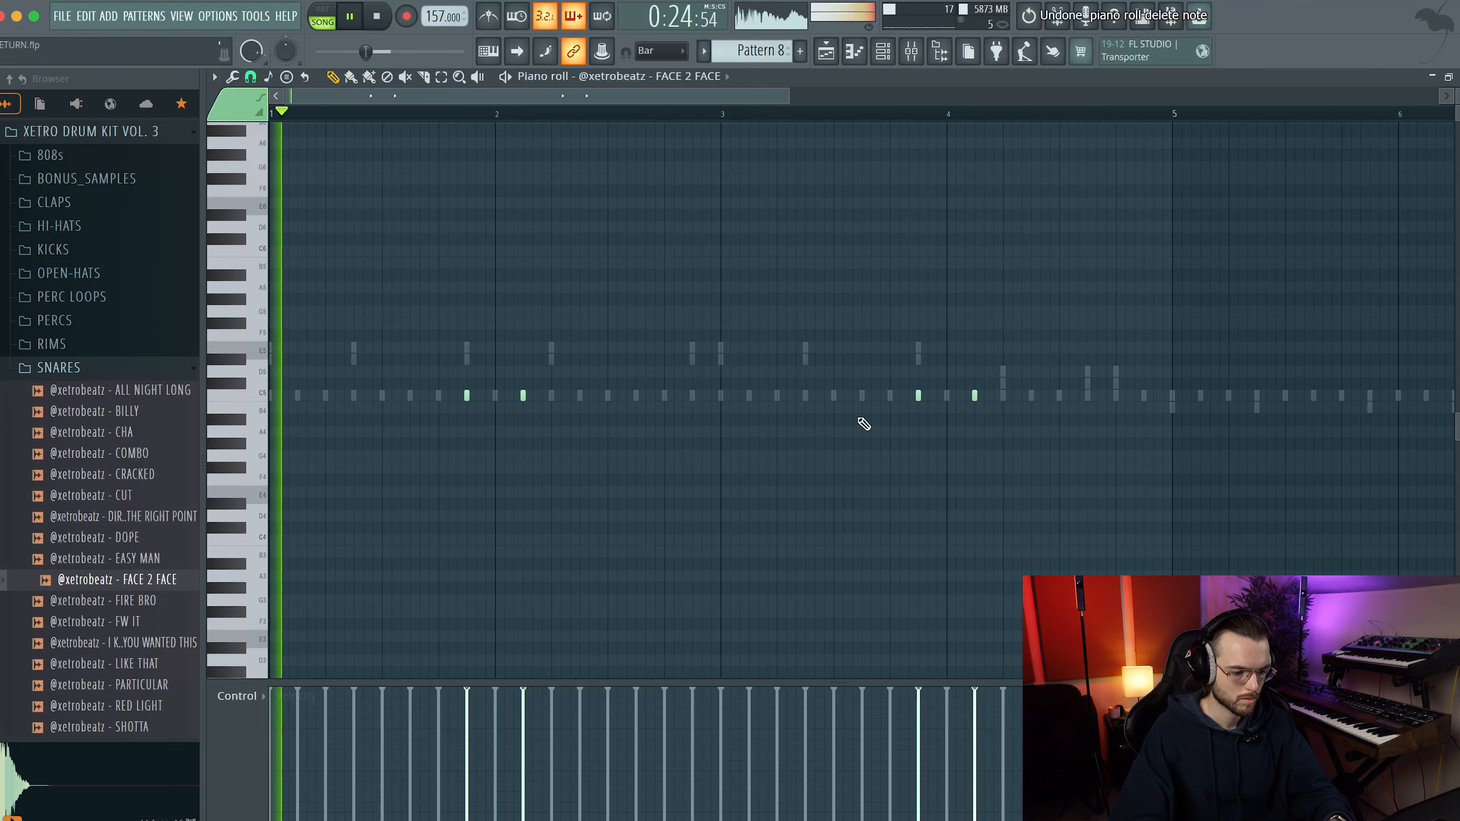
scroll(972, 414, up, 3)
click(848, 395)
scroll(896, 357, down, 4)
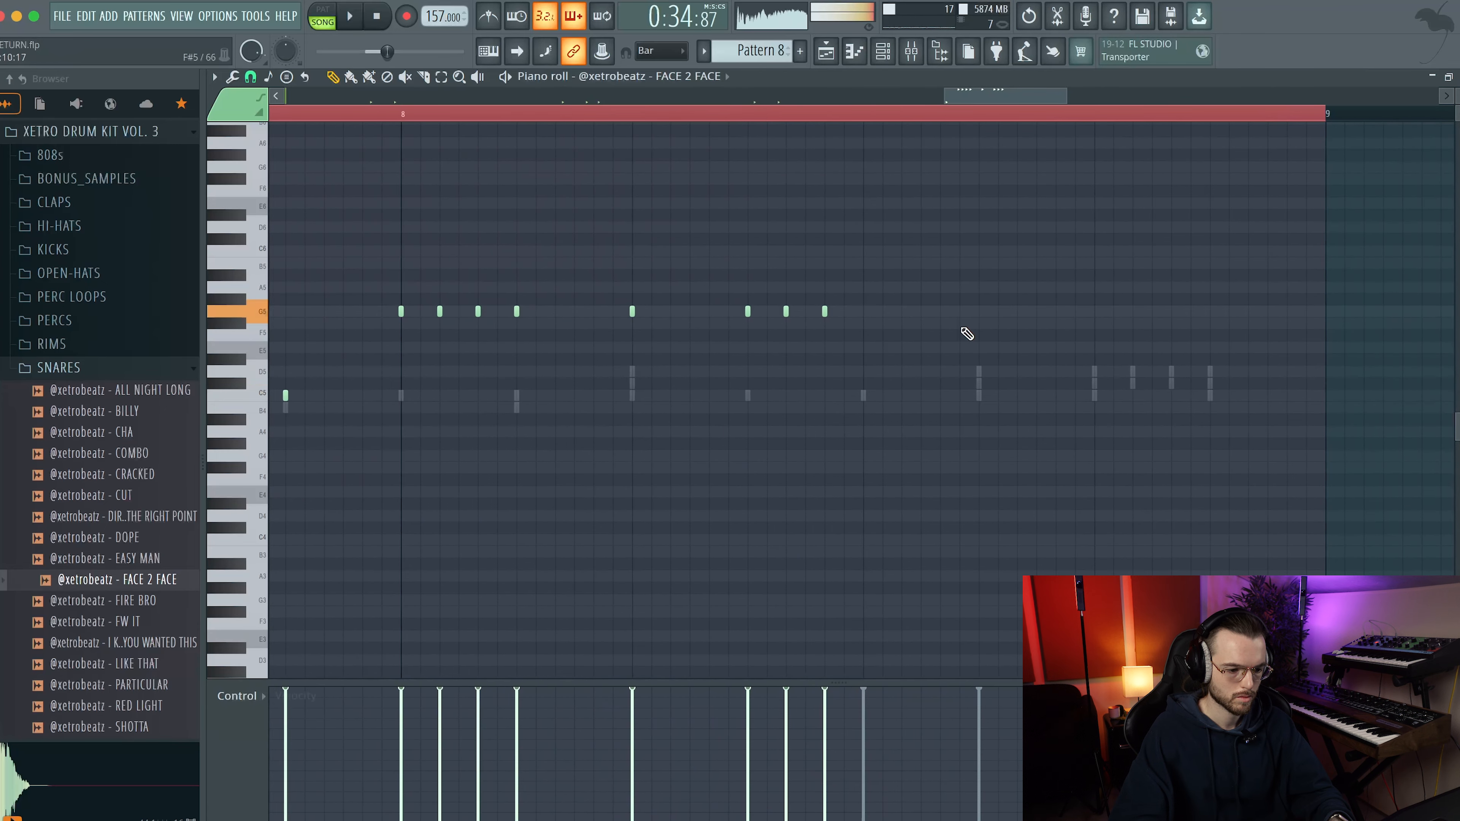
Complete the FACE 2 FACE snare fill in bar 8 with one note on F#5 and four notes on E5 through beat 4
key(space)
click(978, 325)
click(1095, 347)
click(1133, 349)
click(1172, 350)
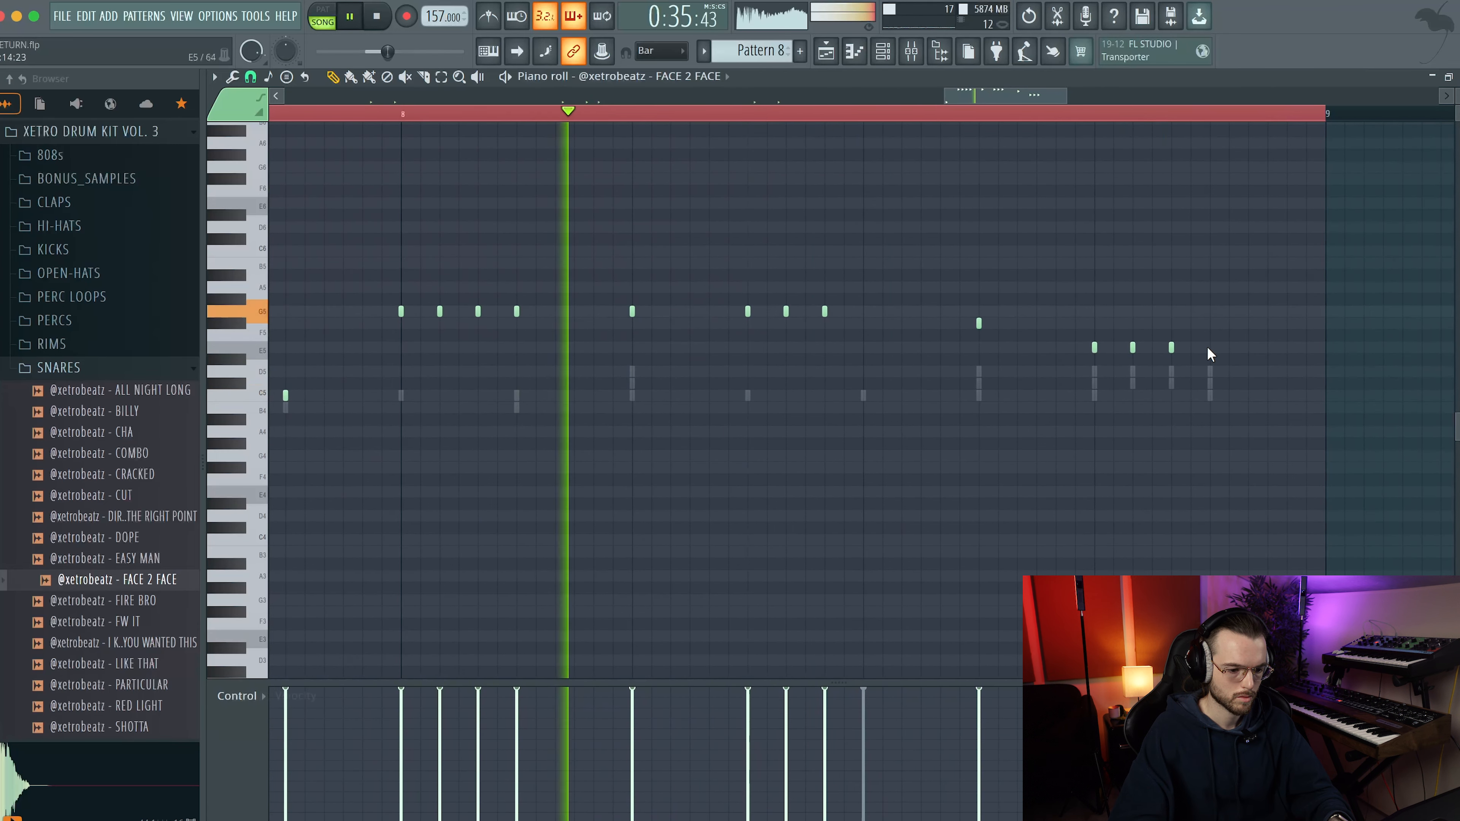
click(1210, 350)
scroll(1059, 362, down, 2)
scroll(1059, 357, down, 2)
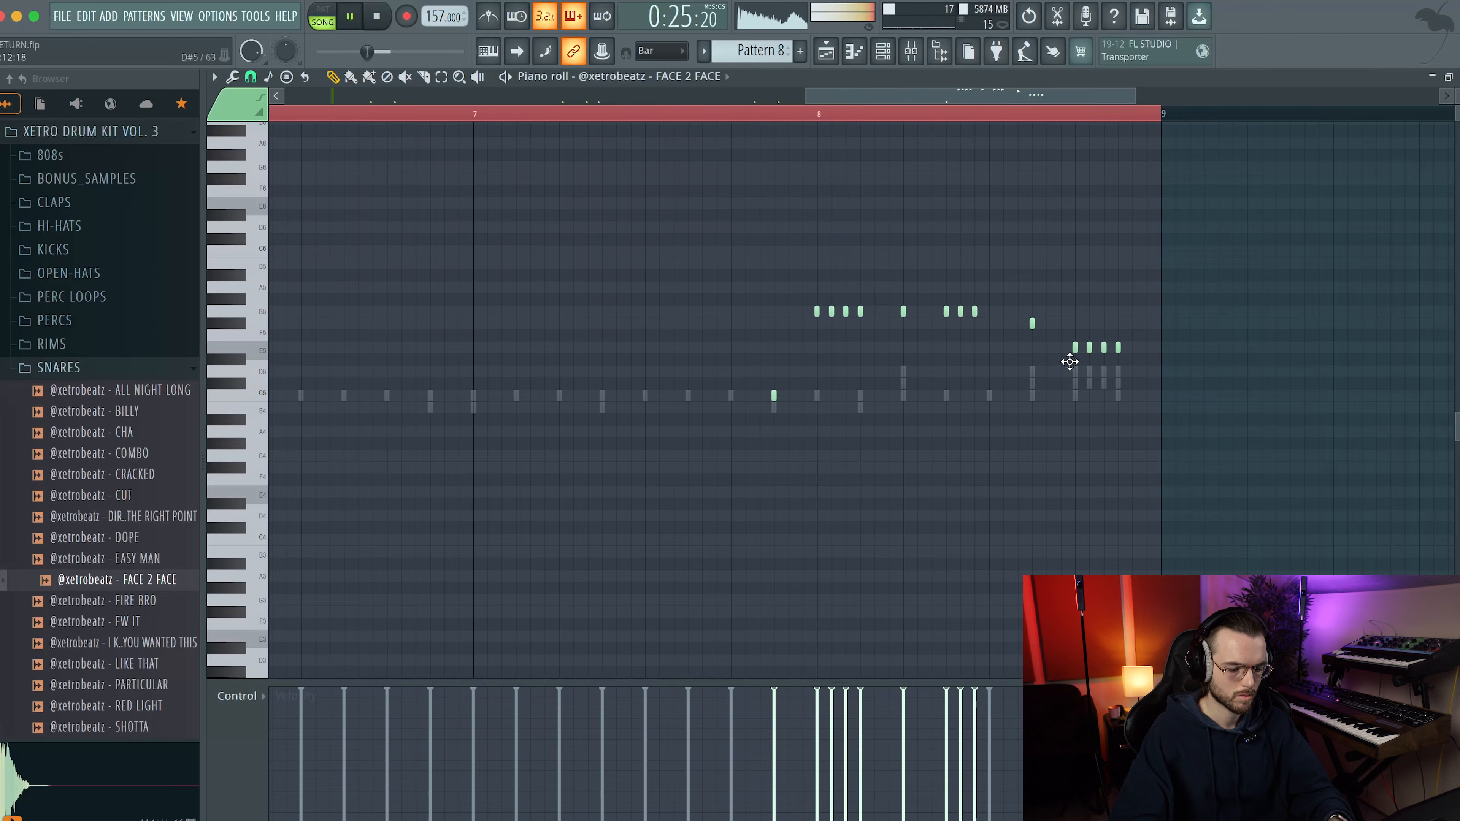
scroll(1069, 368, down, 3)
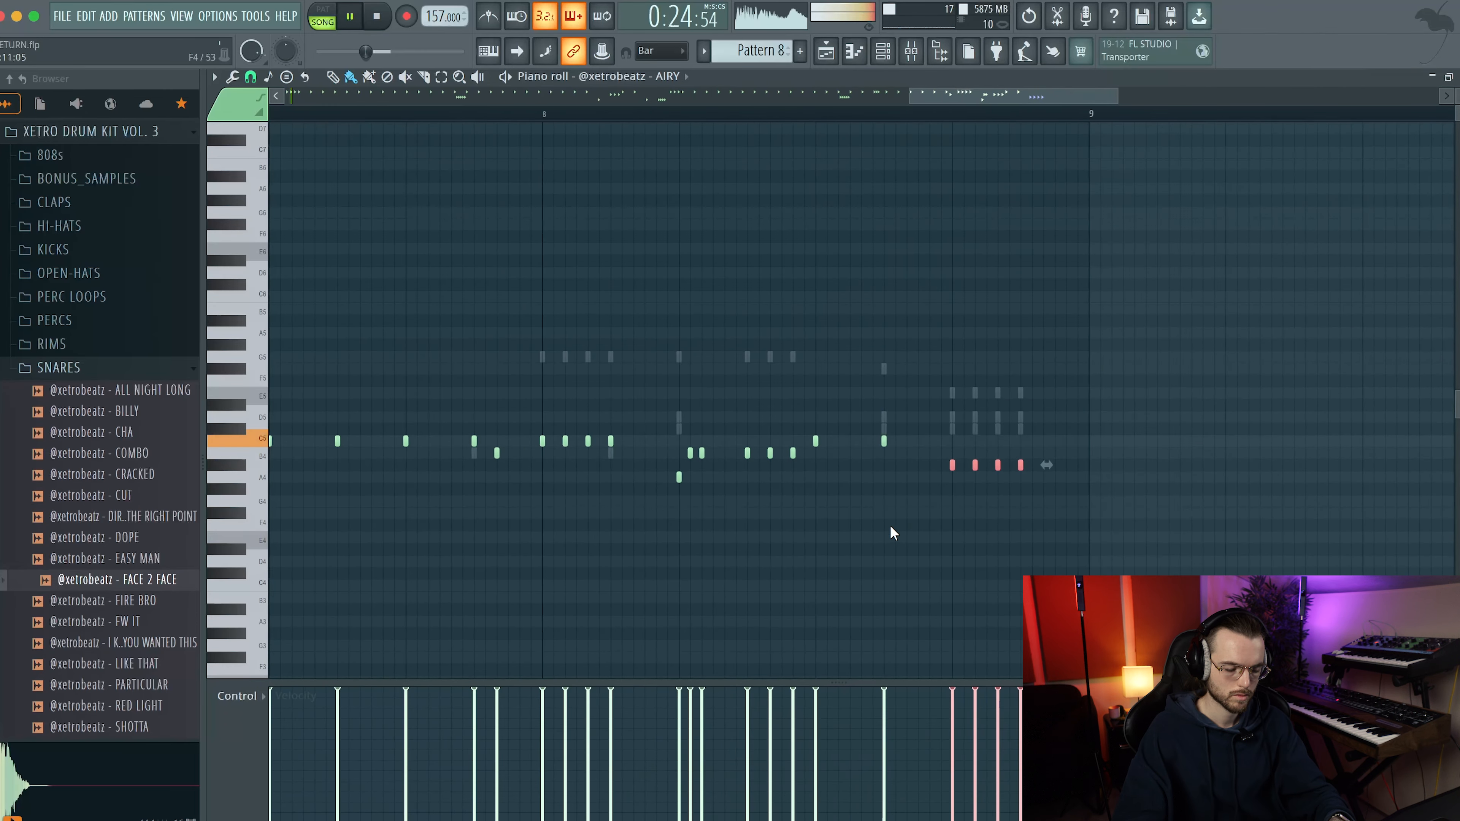
scroll(890, 518, down, 2)
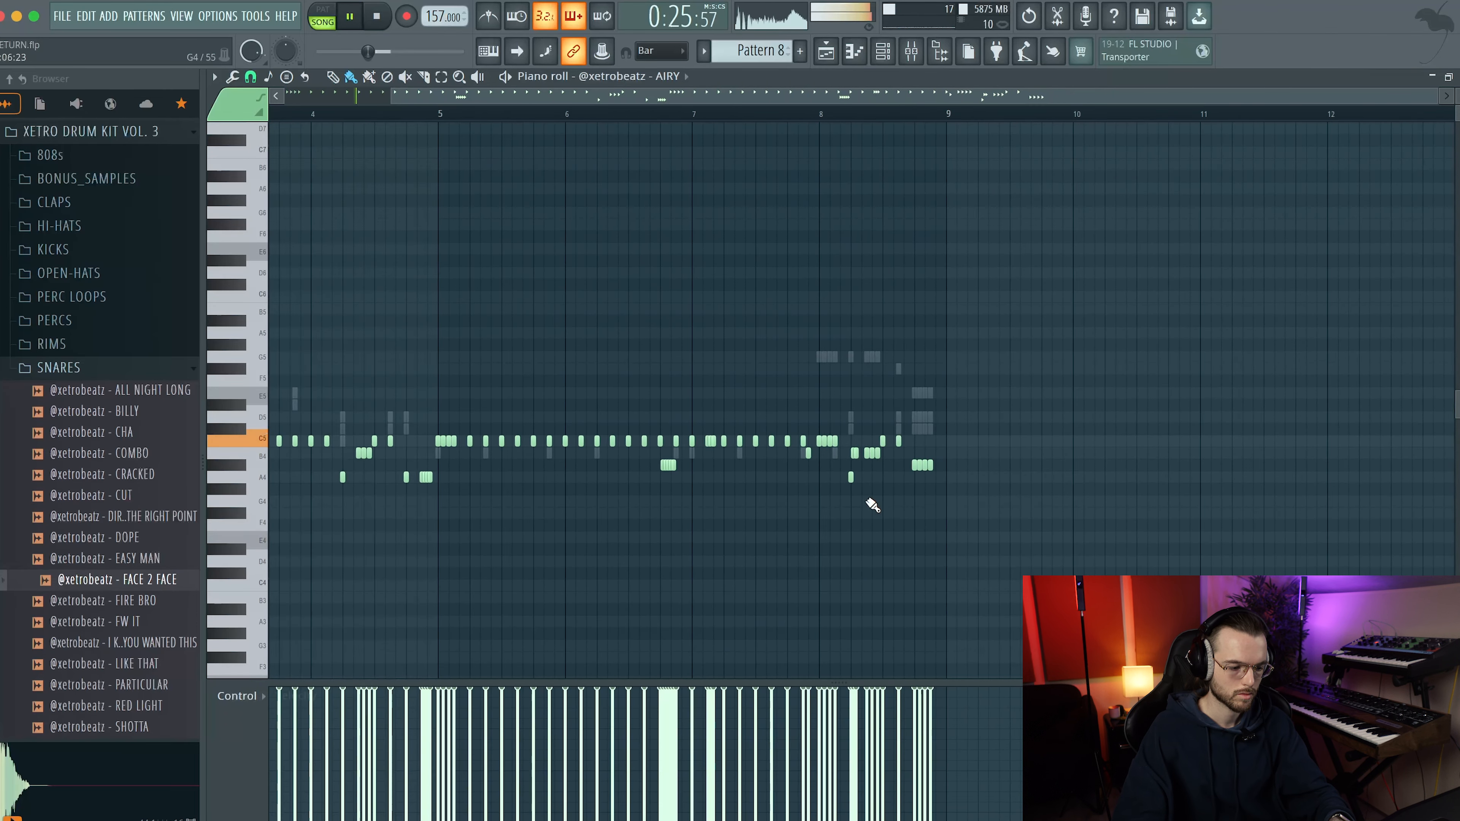
scroll(873, 504, down, 2)
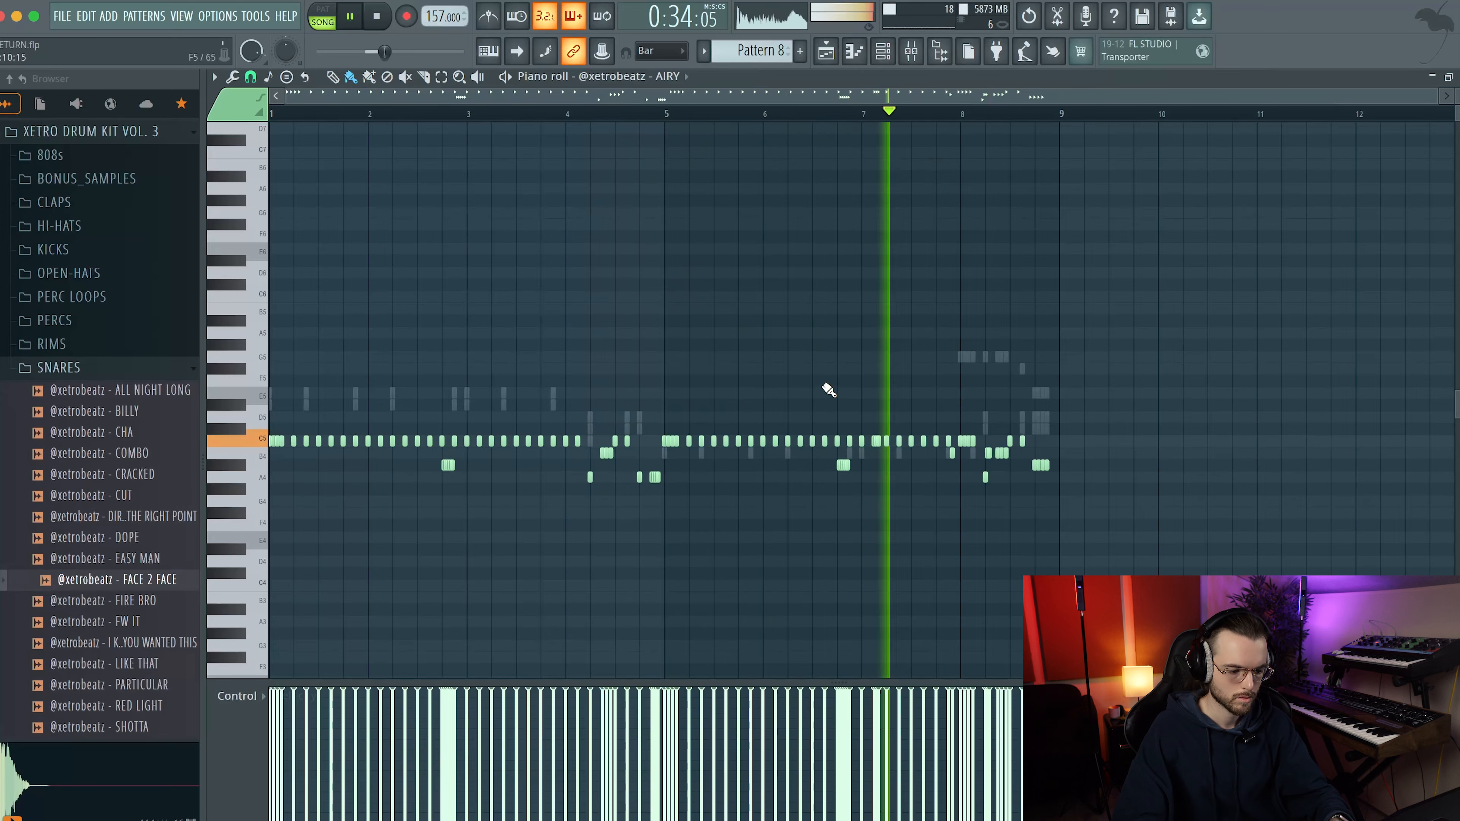
scroll(822, 414, up, 6)
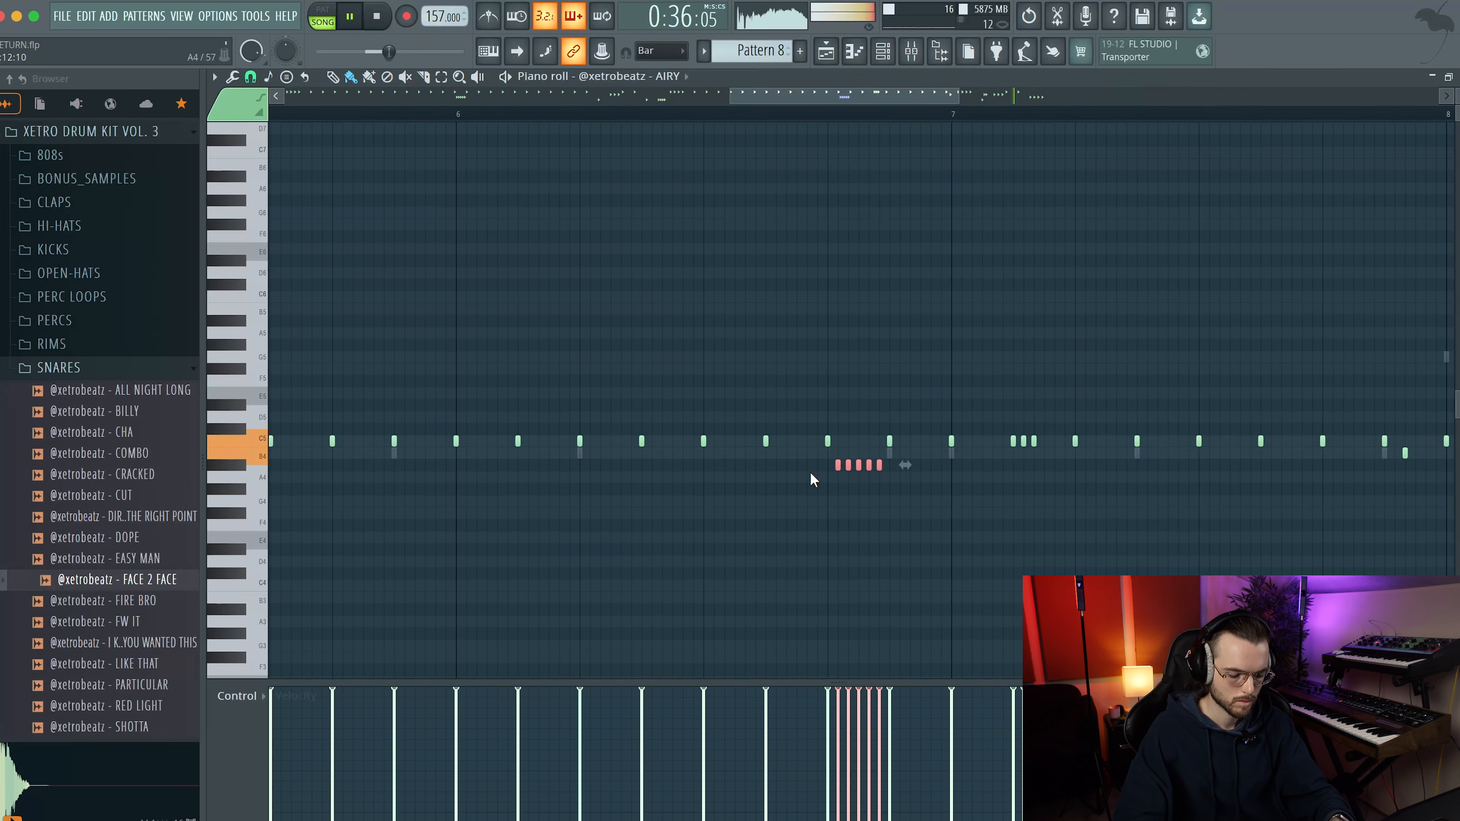
key(space)
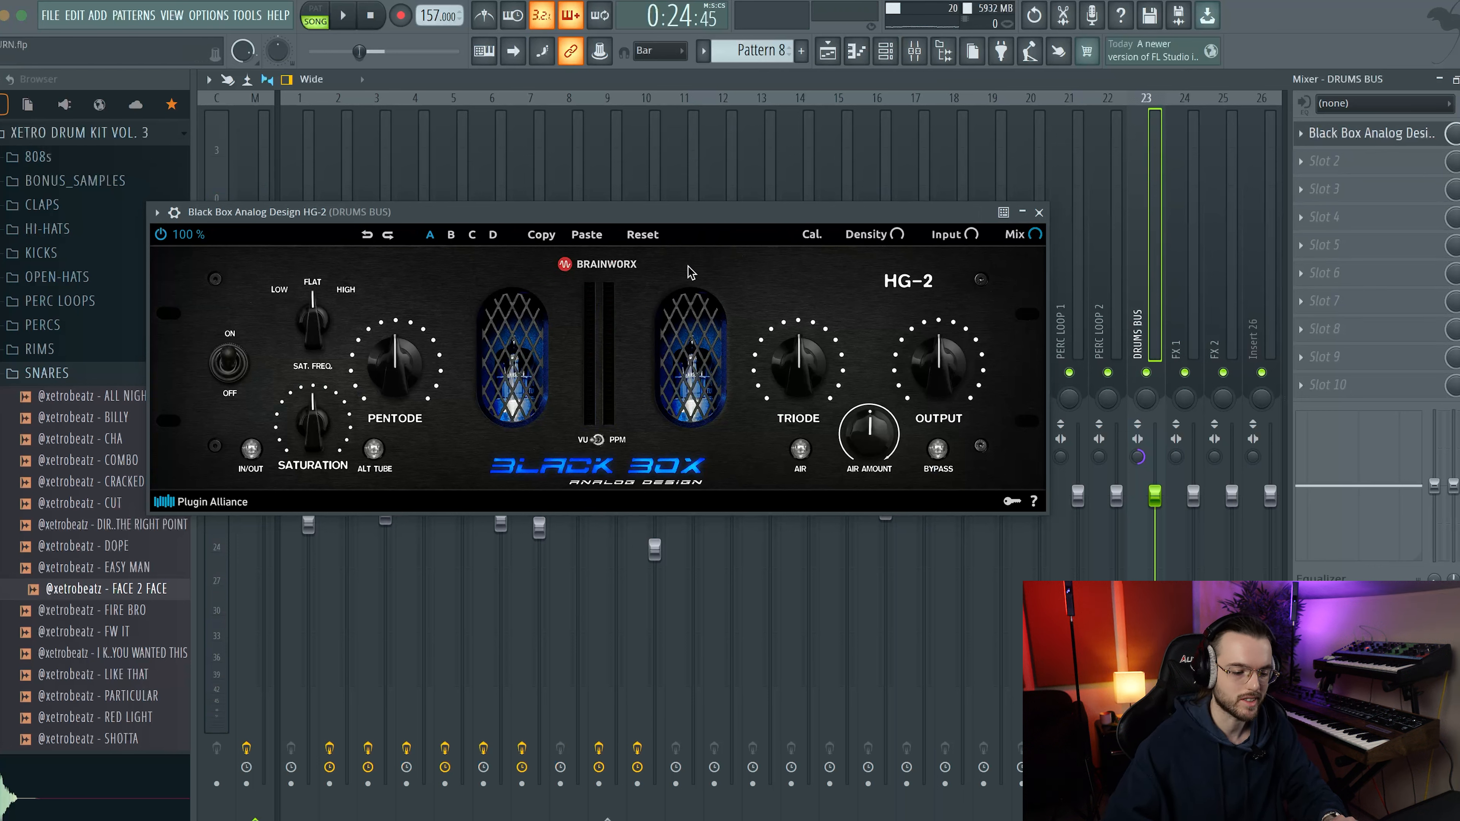
Enable the saturation circuit of Black Box Analog Design HG-2 on the DRUMS BUS and set Saturation to 20 %
key(space)
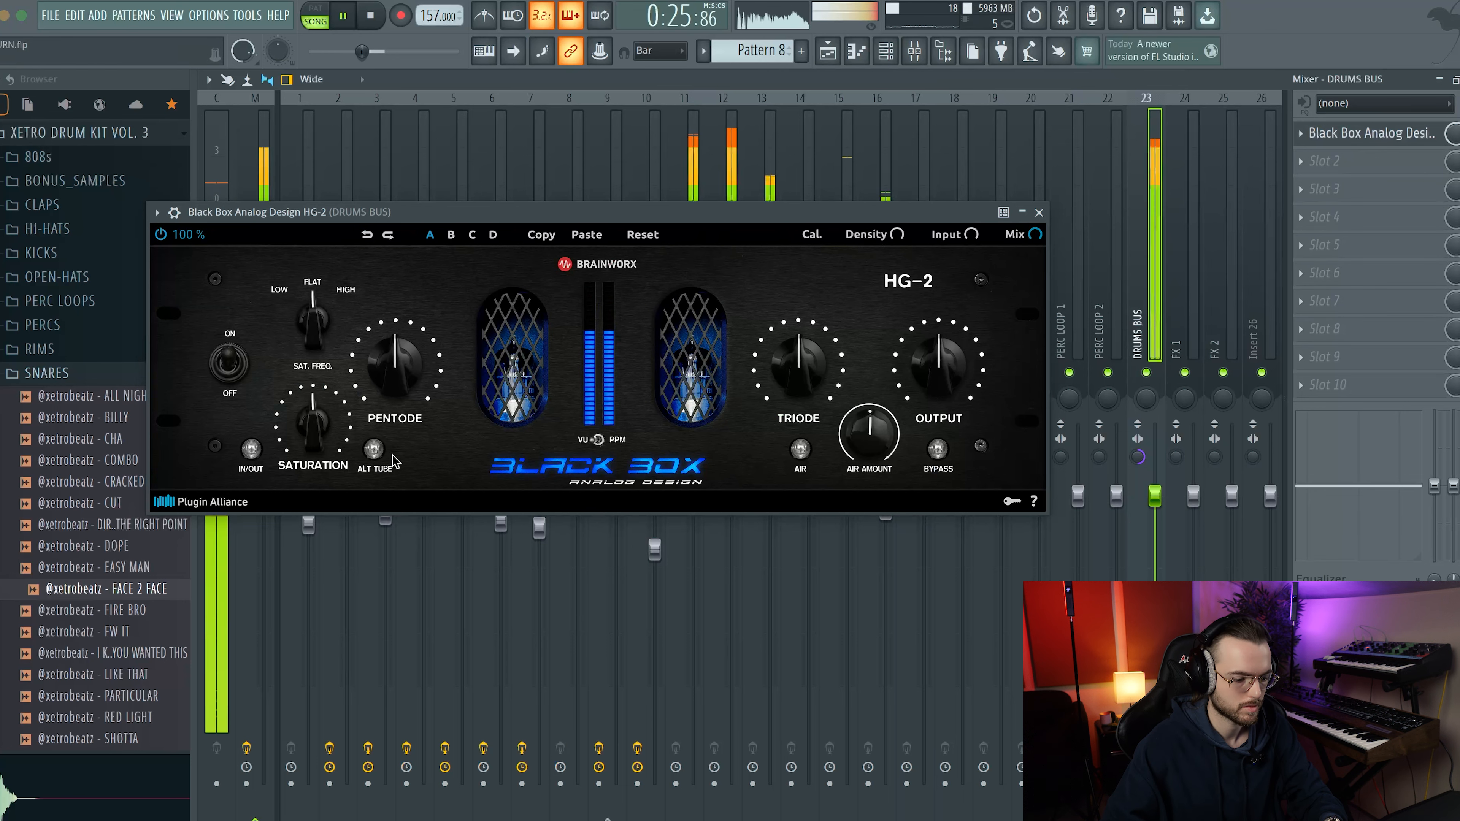
key(space)
key(space)
key(space)
click(252, 449)
key(space)
drag(314, 404, 320, 454)
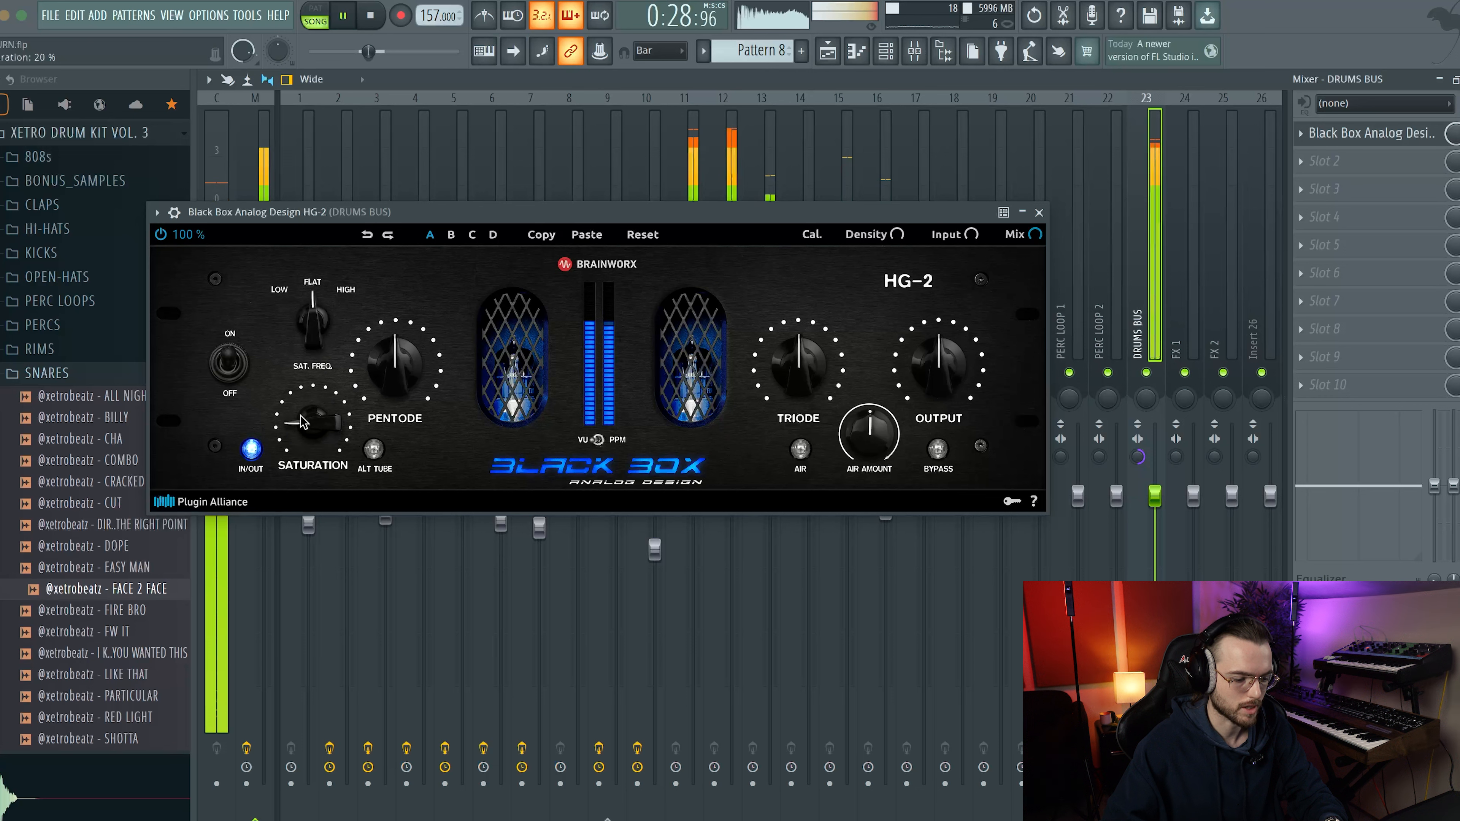
key(space)
Enable Air in HG-2 on the DRUMS BUS and adjust the Air Amount
click(800, 449)
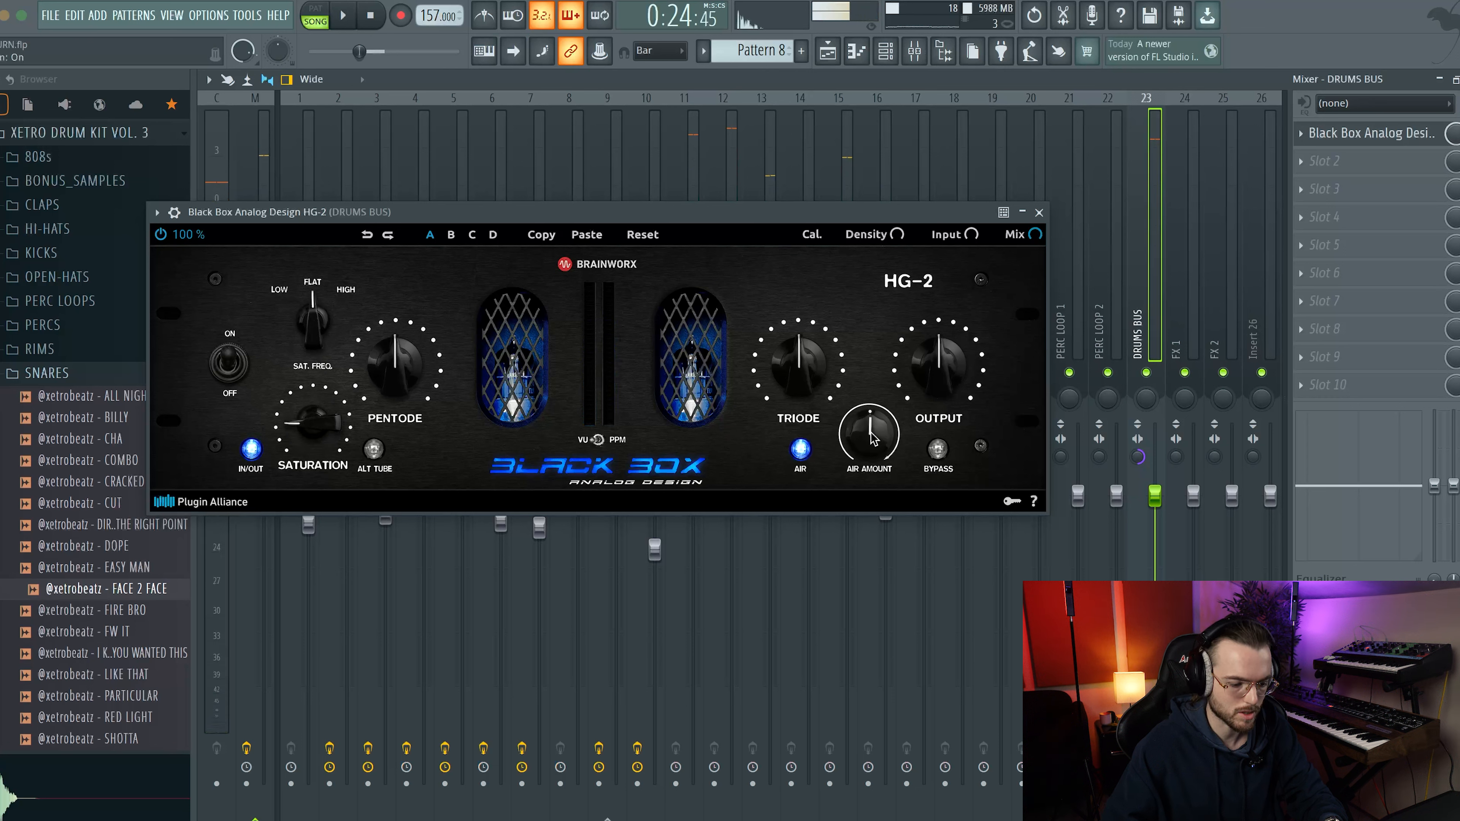
key(space)
mouse_move(872, 449)
mouse_down()
mouse_move(869, 402)
mouse_move(863, 430)
mouse_up()
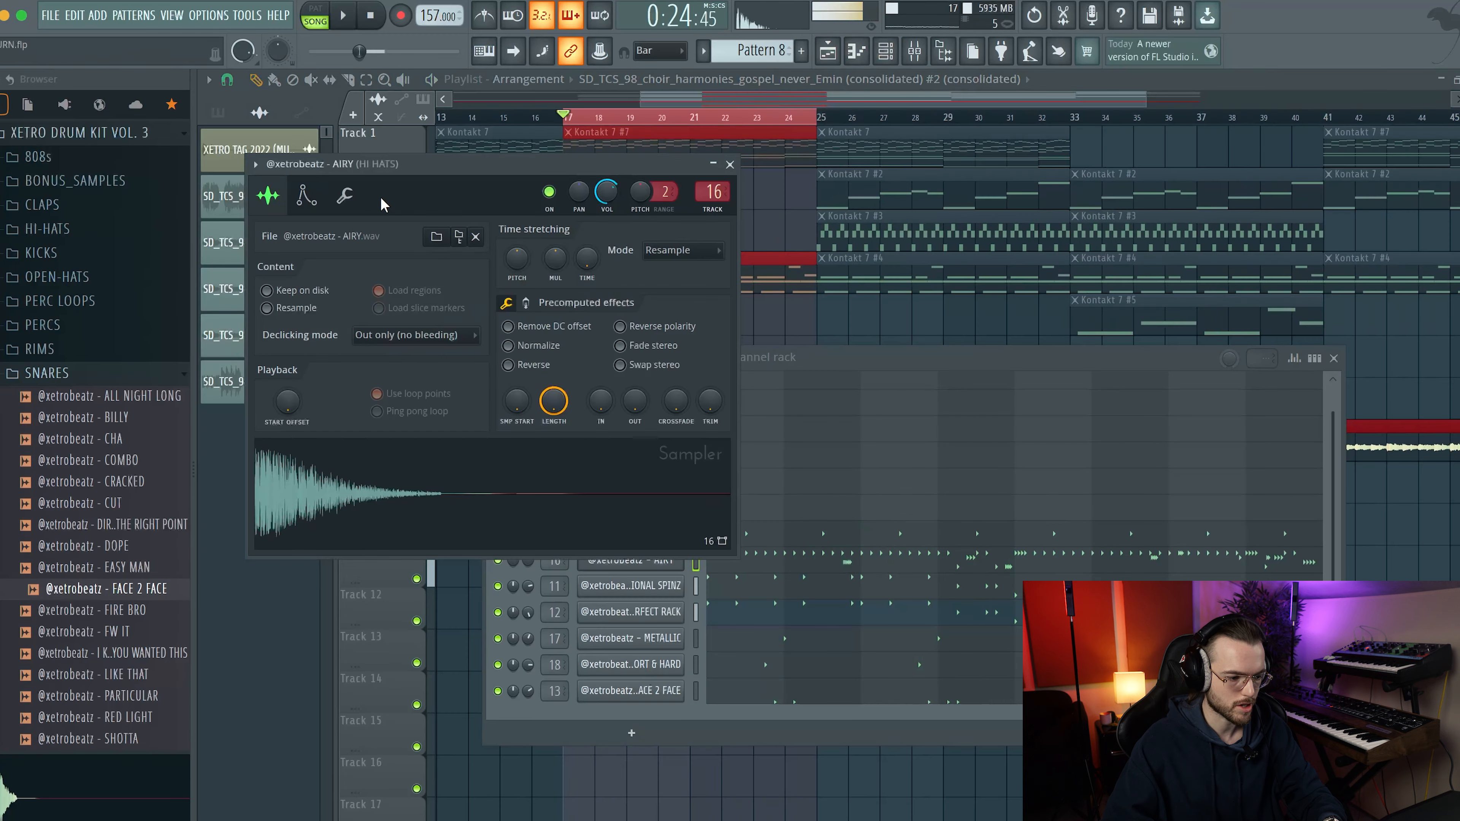
Set the AIRY hi-hat channel's time shift to 0:01
click(345, 195)
key(space)
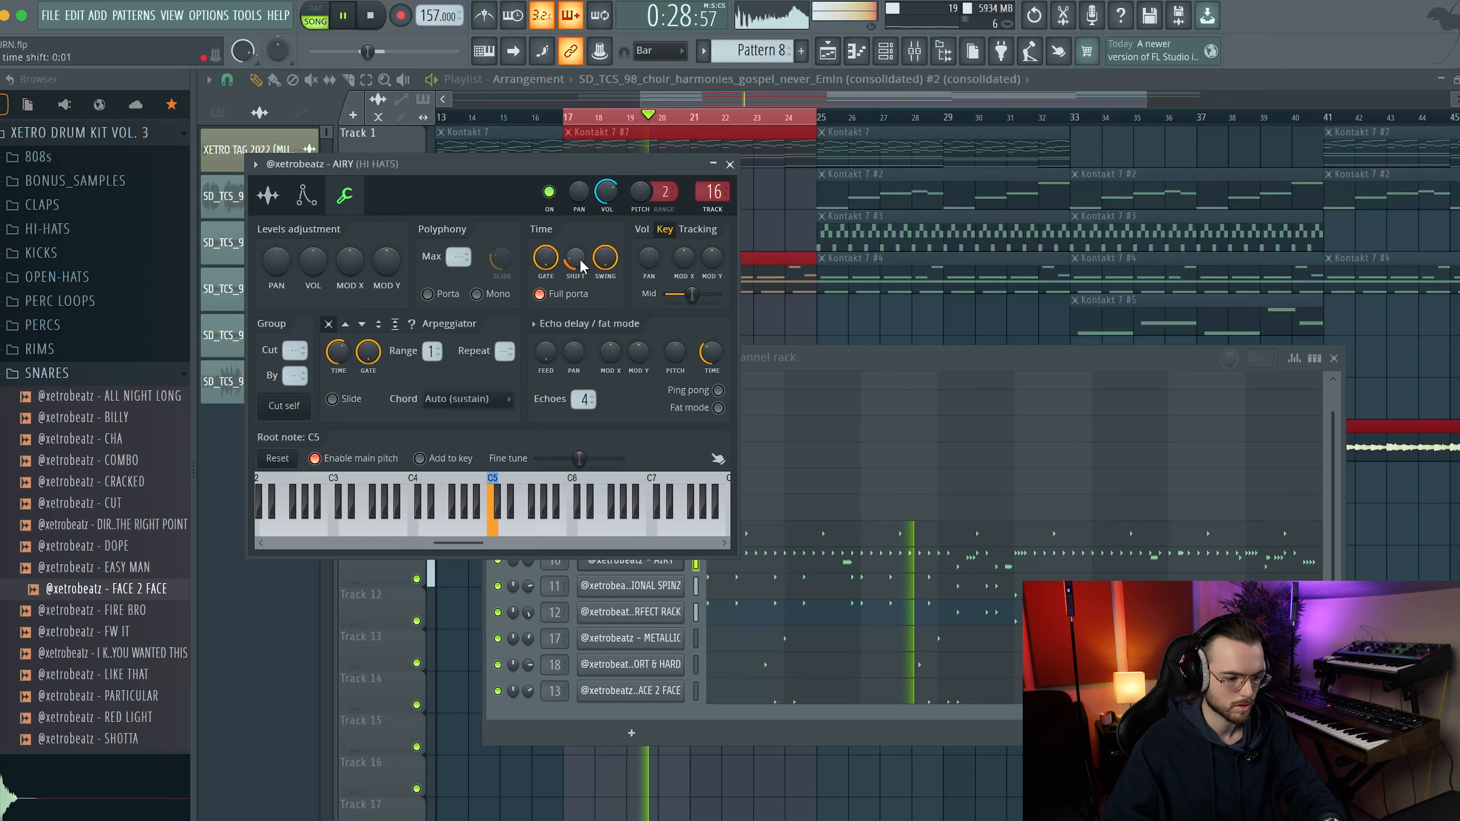
Load Fresh Air on the Master track, link its two air controls and adjust their amount
key(F9)
key(F8)
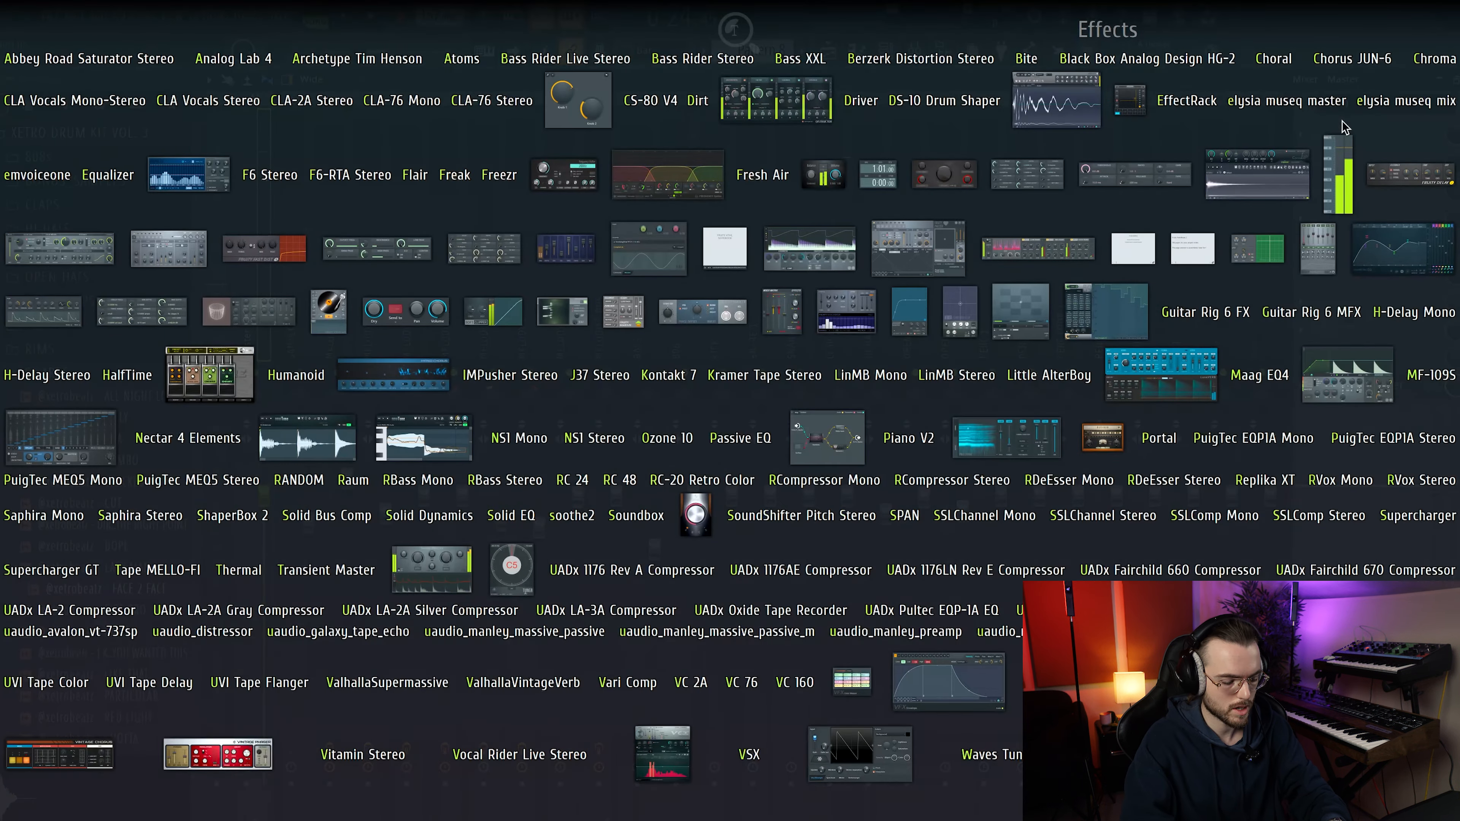
text(fresh)
drag(765, 179, 769, 185)
click(335, 403)
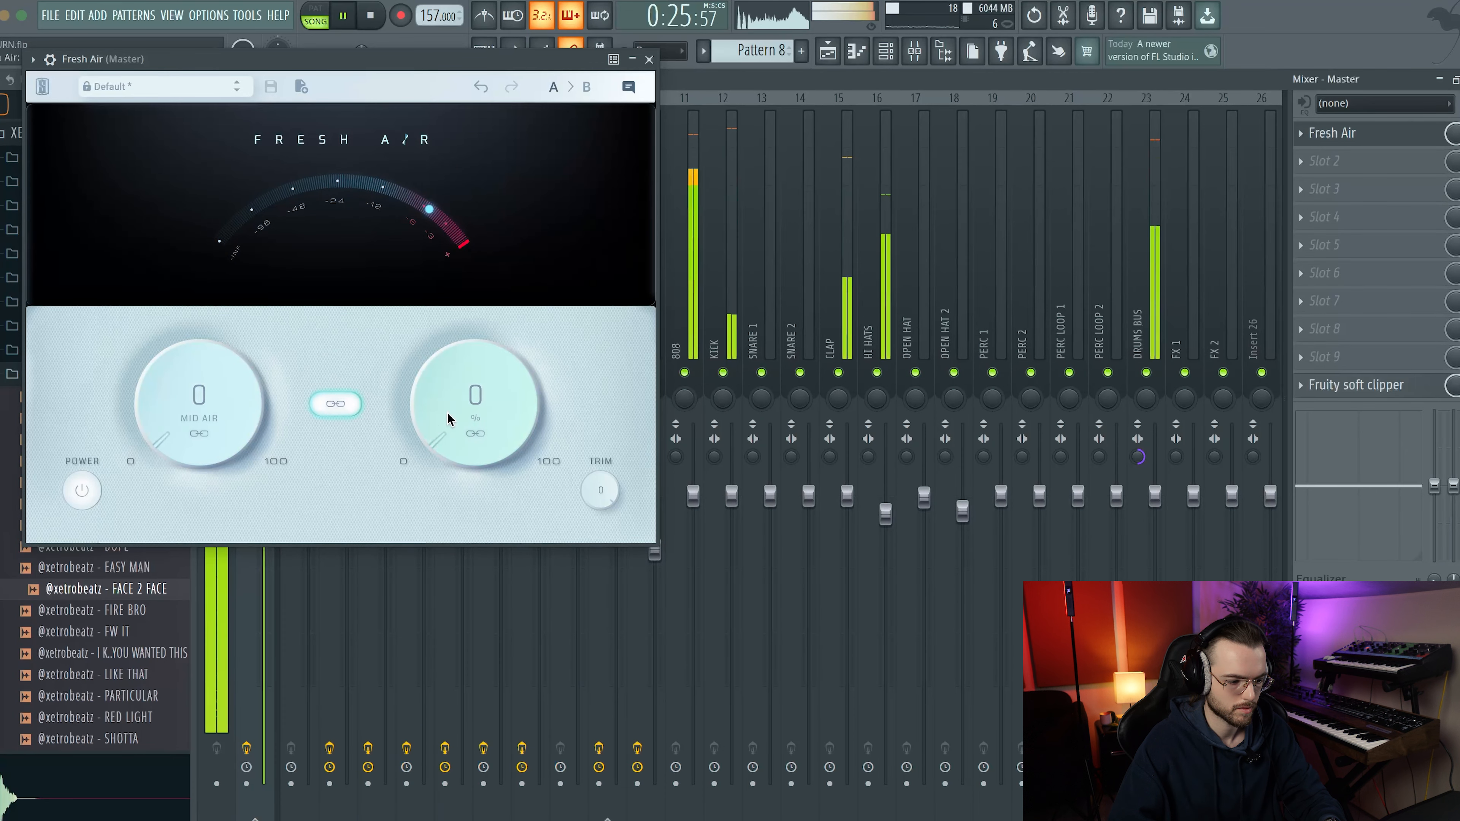
mouse_move(446, 388)
mouse_down()
mouse_move(446, 280)
mouse_move(427, 391)
mouse_up()
Load Solid Bus Comp on the Master track after Fresh Air and set its Attack to 30
key(alt+p)
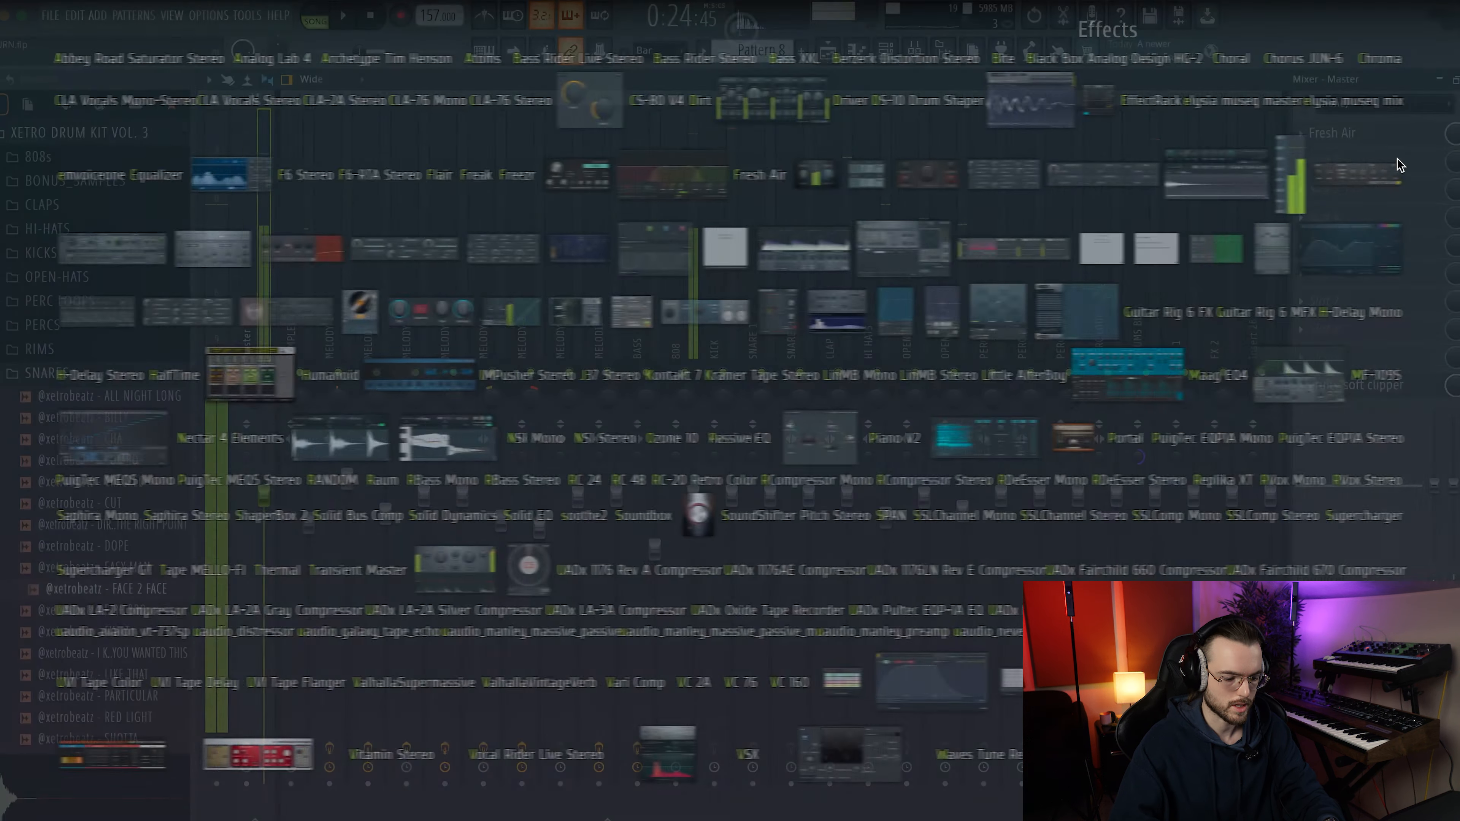
text(sol)
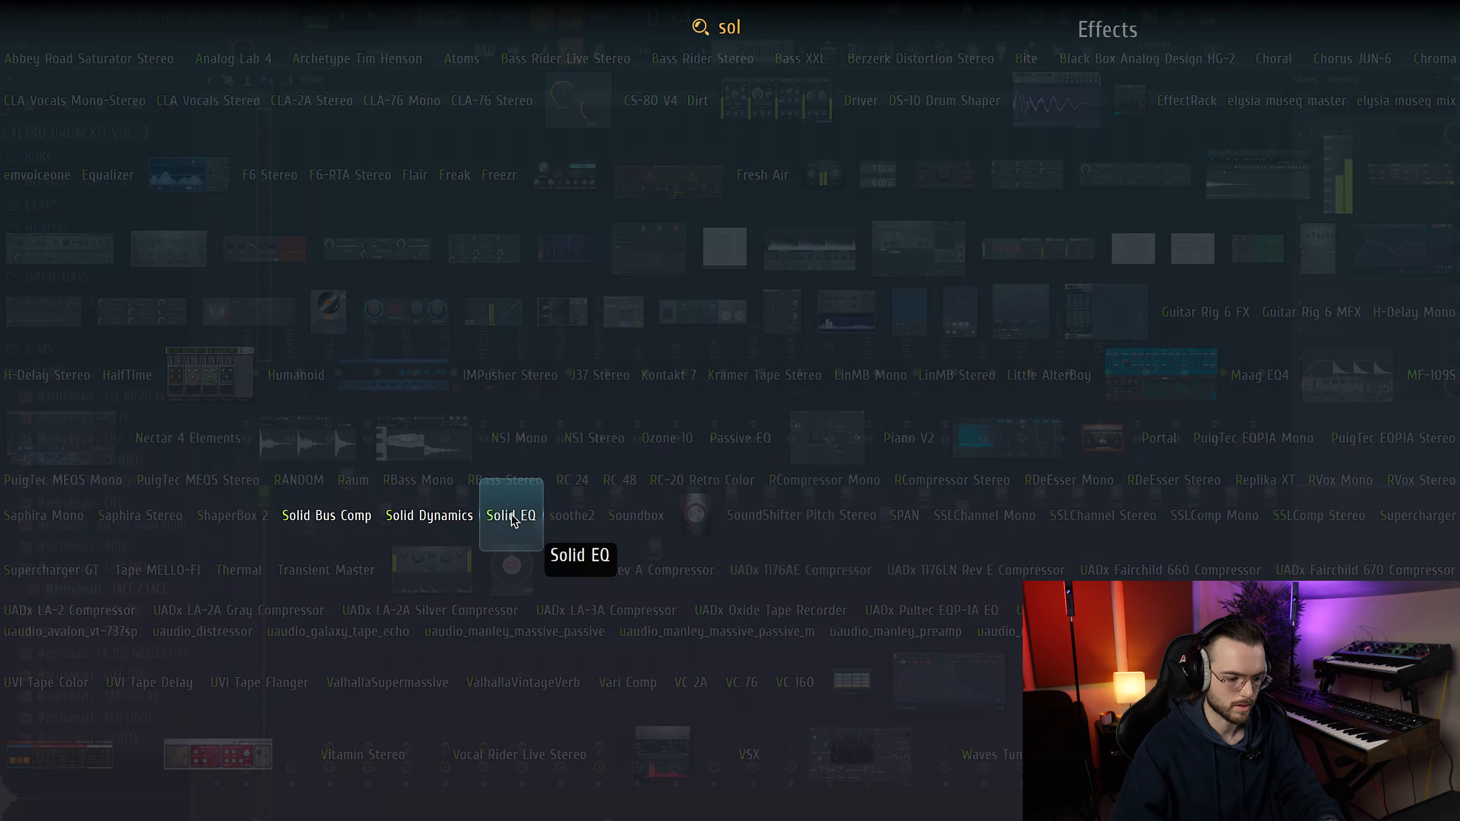
click(360, 521)
click(561, 398)
click(434, 486)
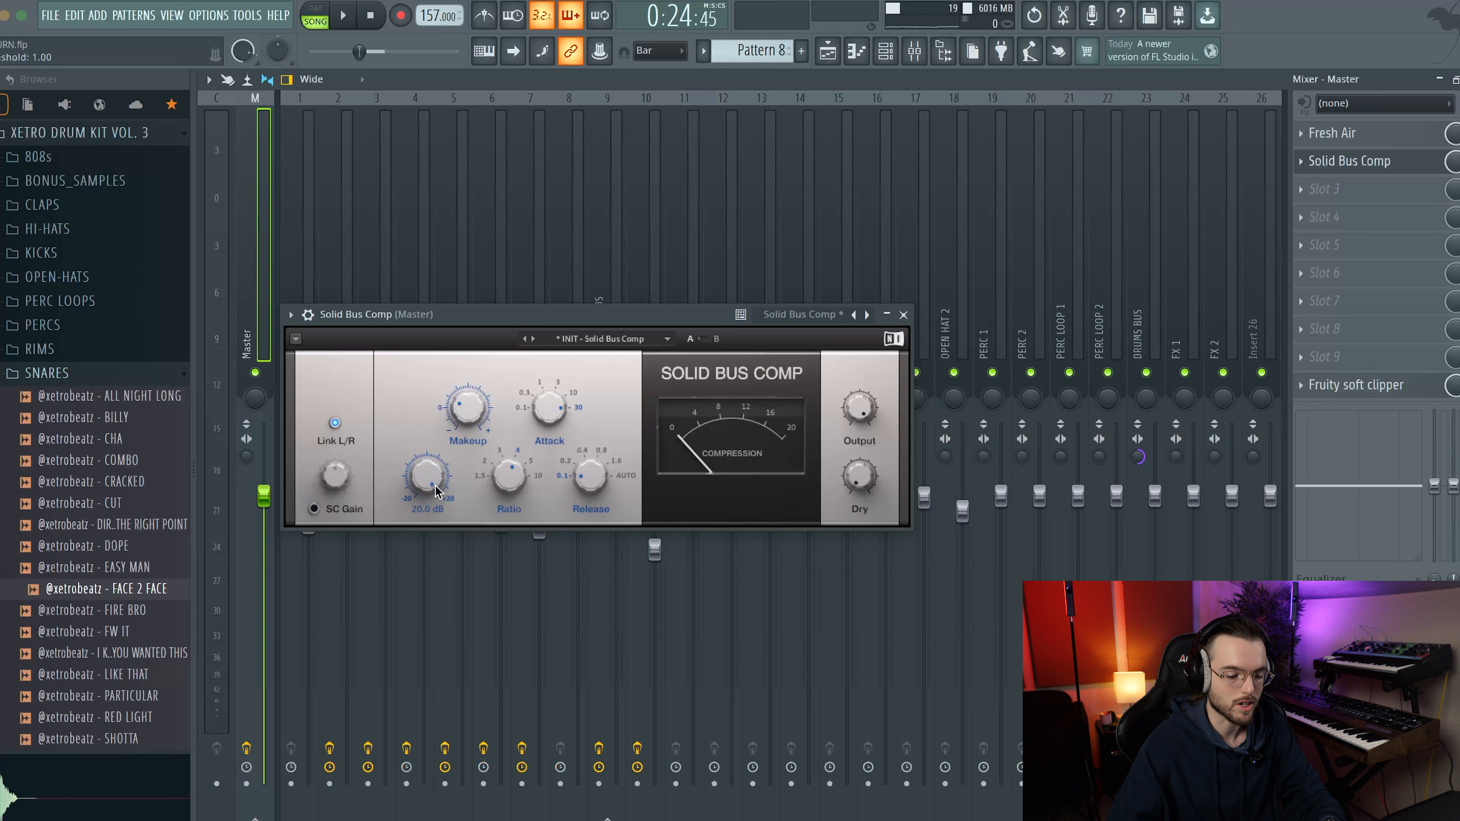
Lower the Solid Bus Comp threshold to about 18.9 dB during playback and raise the Makeup gain
key(space)
drag(435, 490, 435, 496)
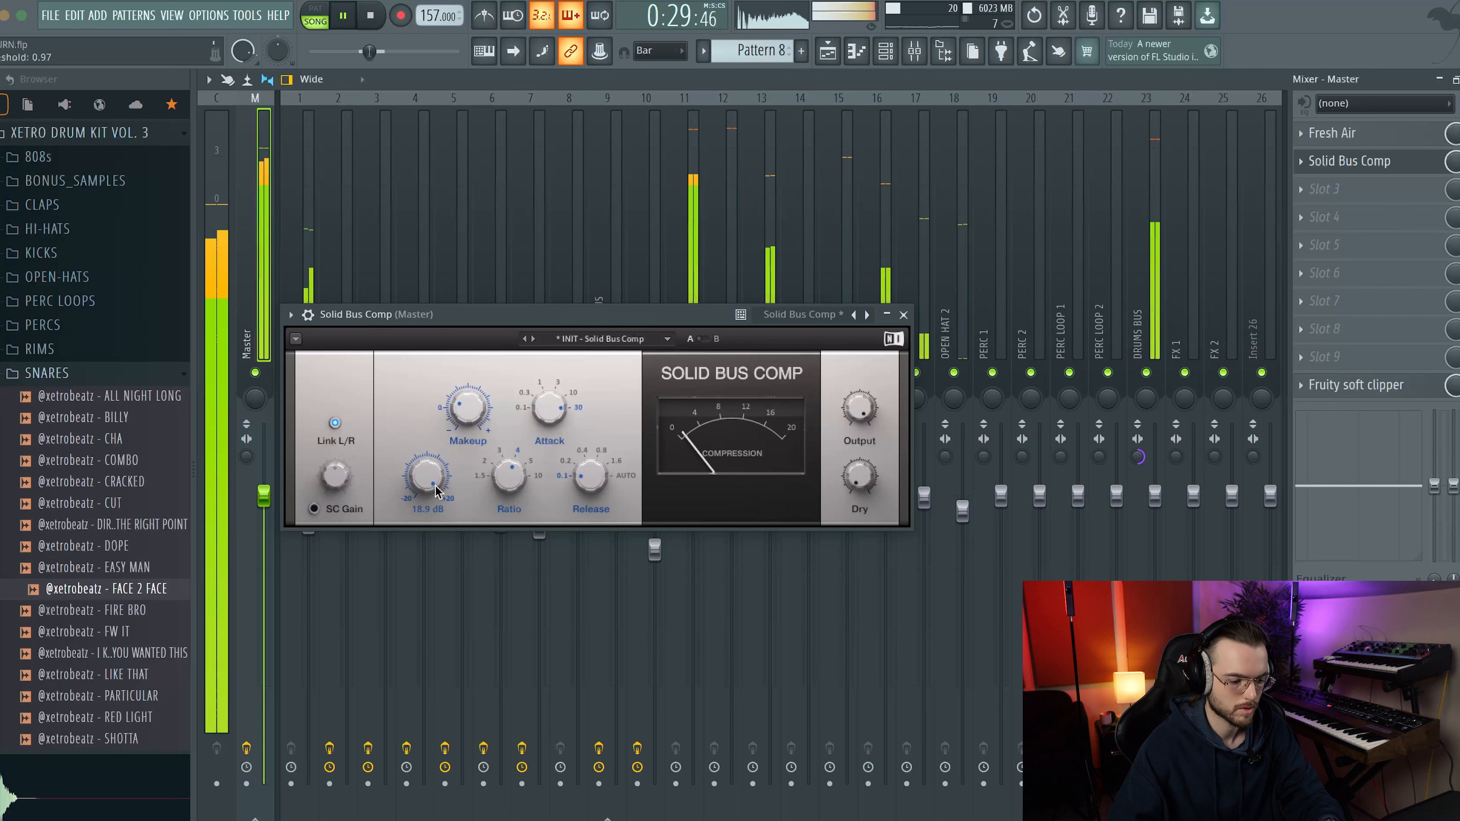
key(space)
key(space)
drag(464, 408, 464, 397)
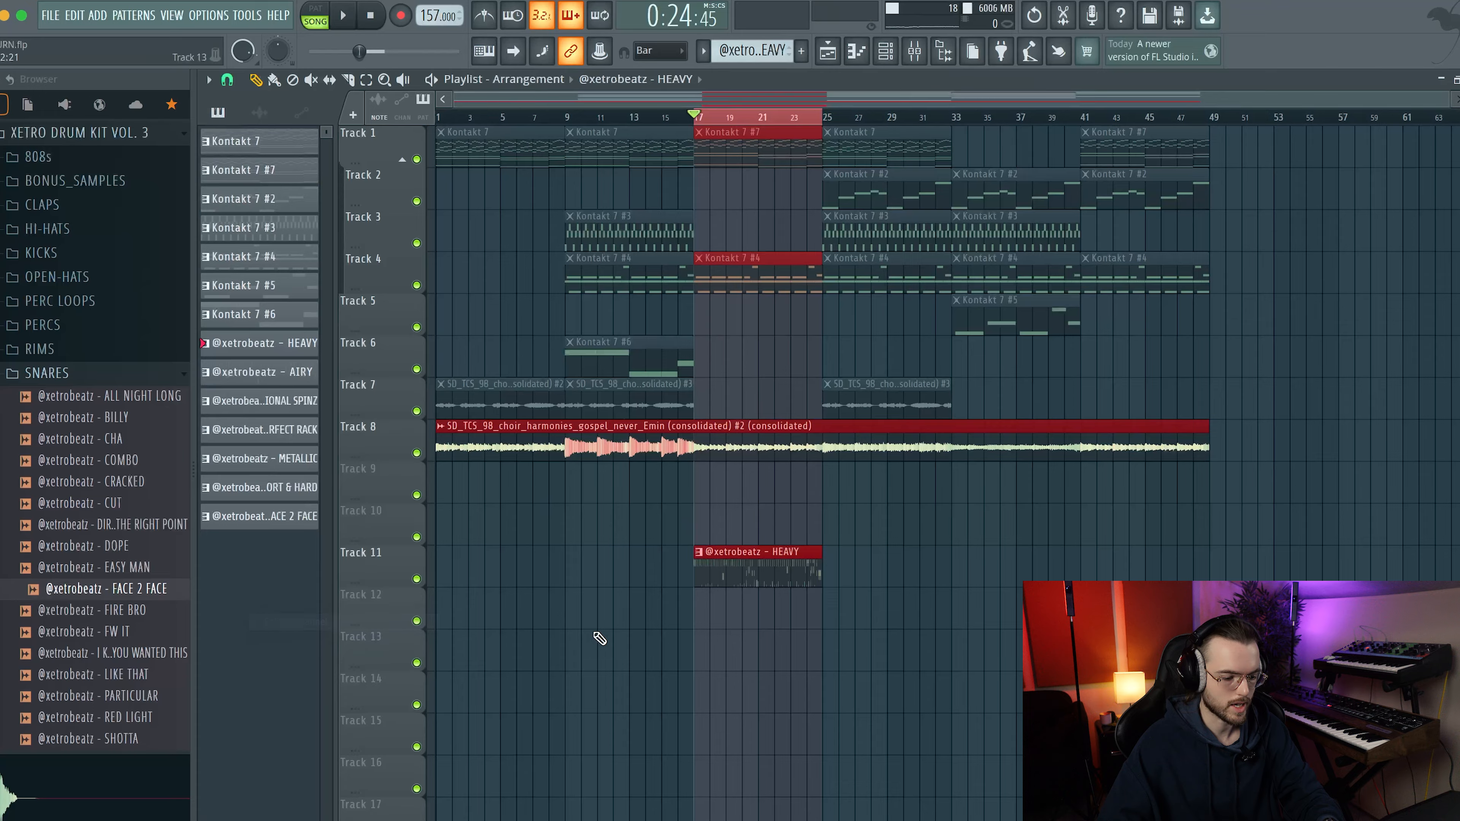
Undo the placement of the HEAVY pattern clip on Track 11 in the playlist
key(super+z)
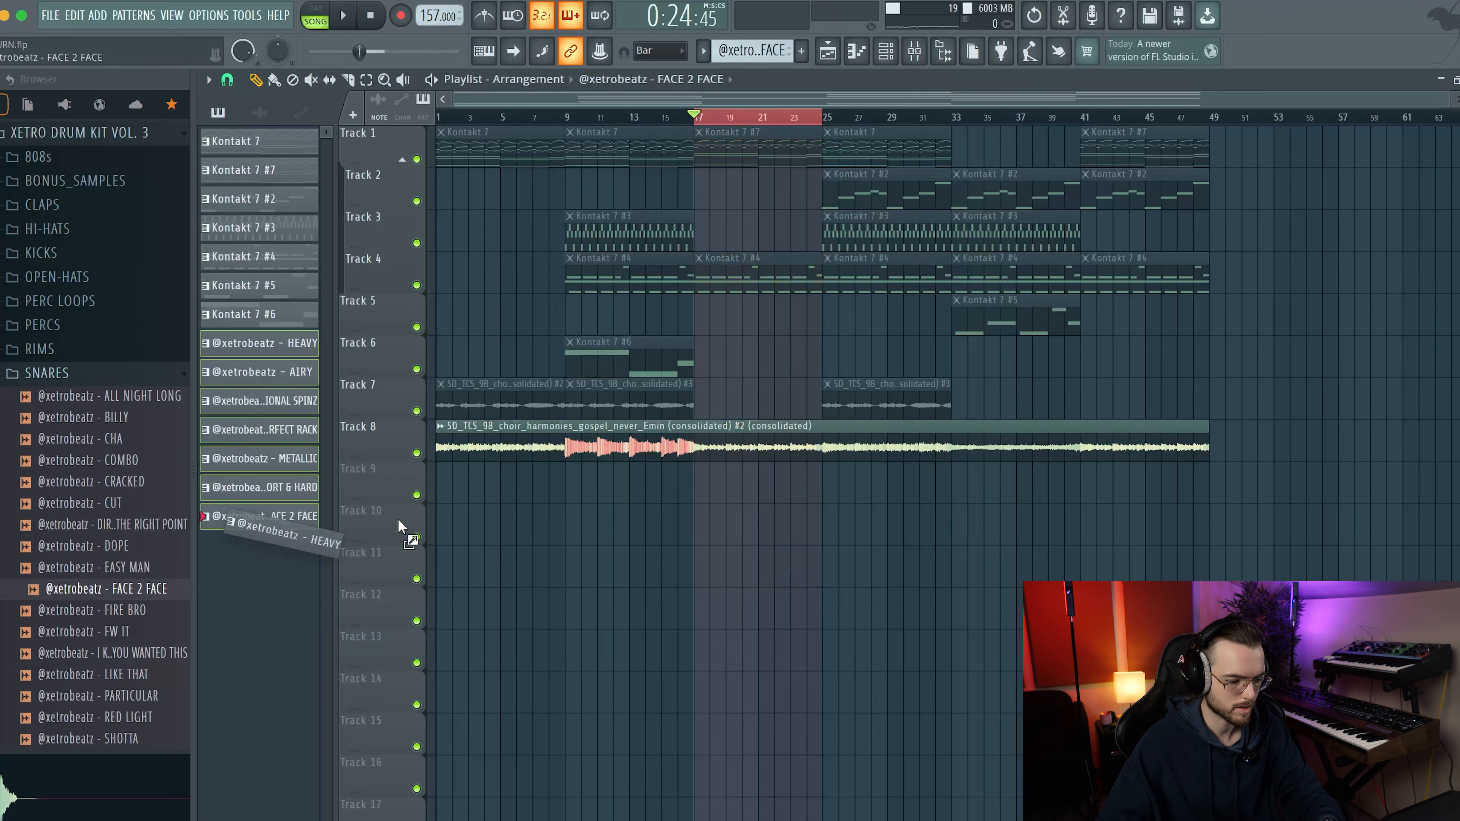